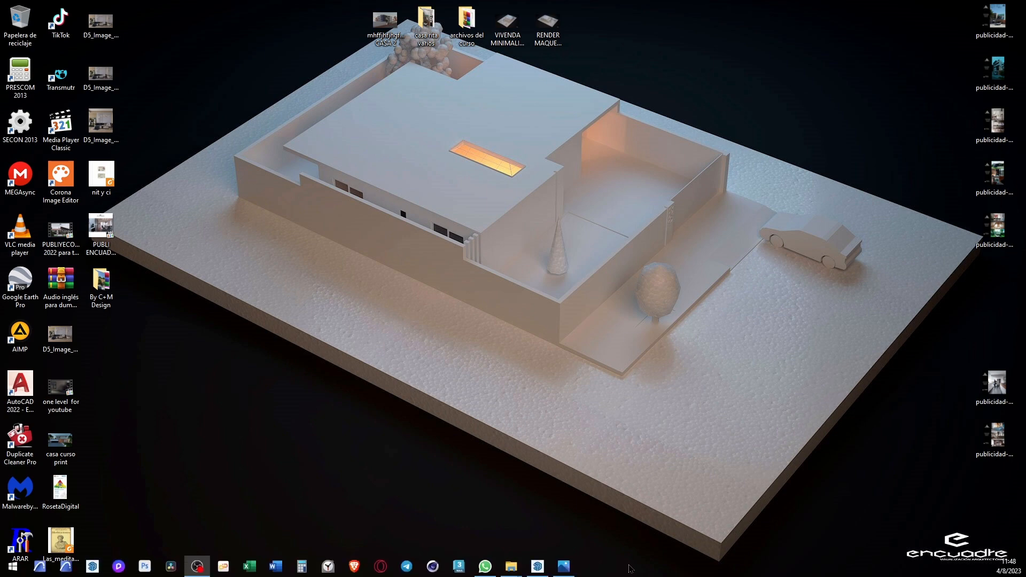
# - View the reference render of the pool house and switch to the SketchUp model
pyautogui.click(567, 566)
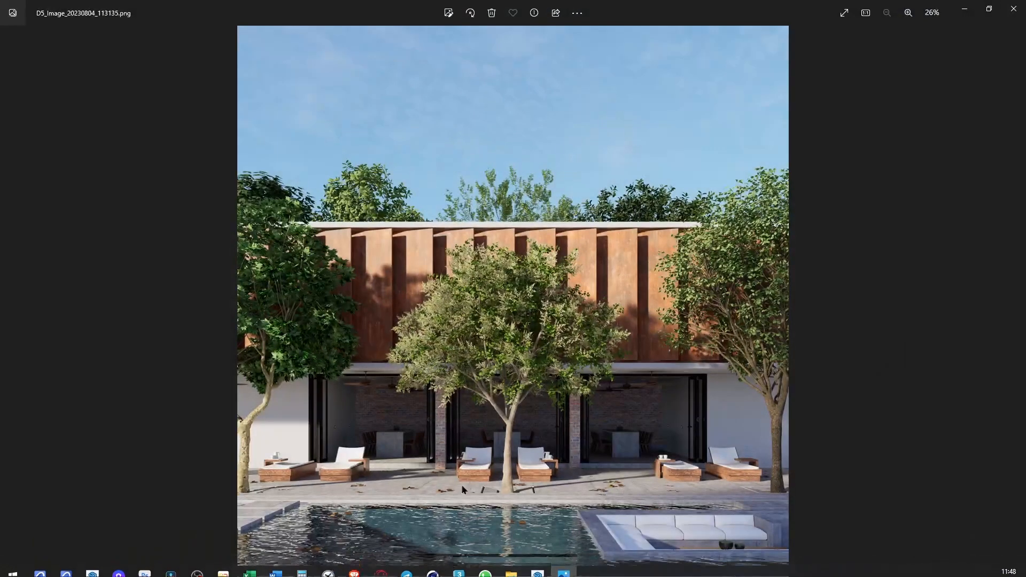
pyautogui.click(965, 8)
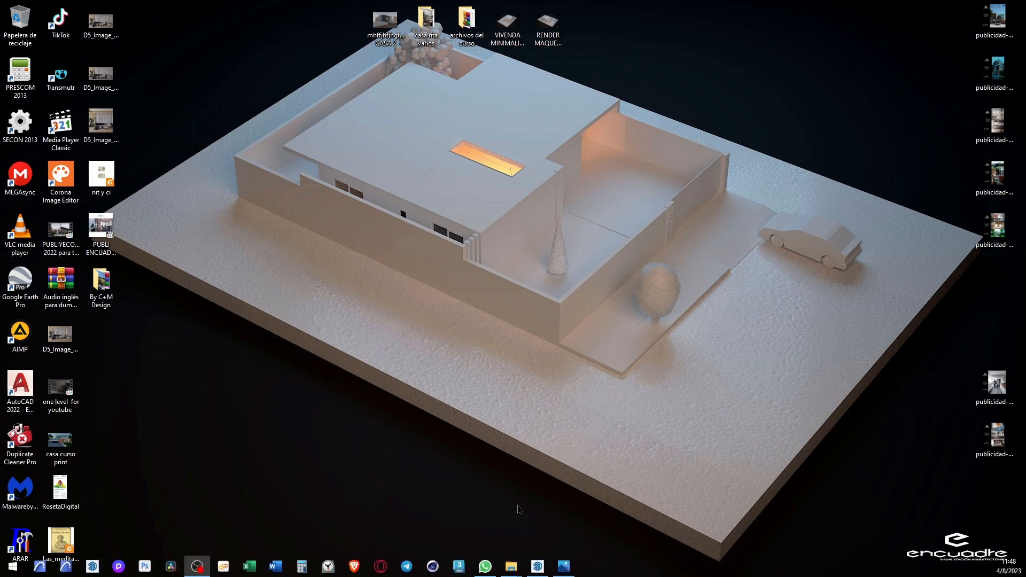
pyautogui.click(537, 570)
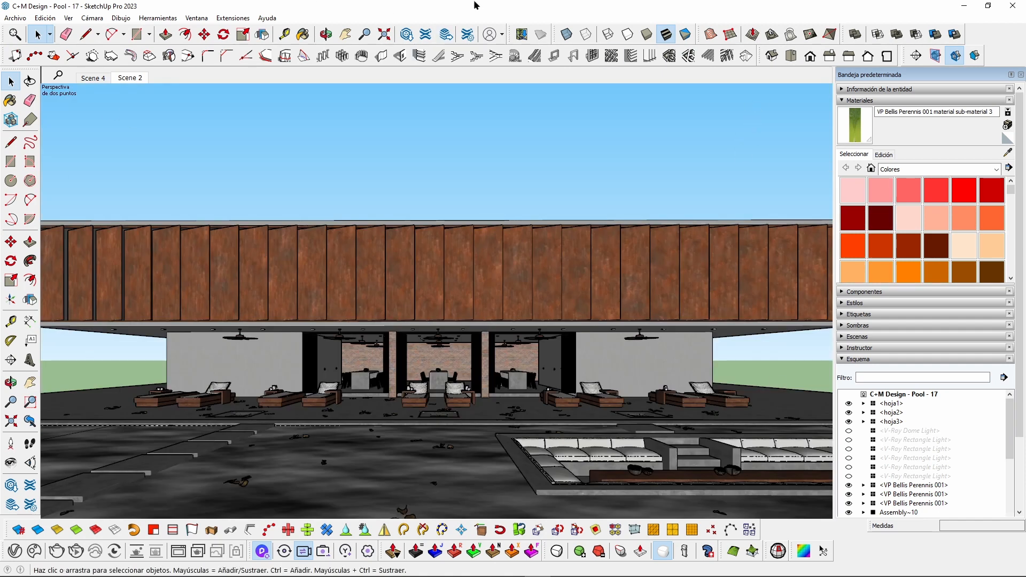
# - Restart the model's connection to D5 Render, create a new project for it and maximize the D5 Render window
pyautogui.click(262, 551)
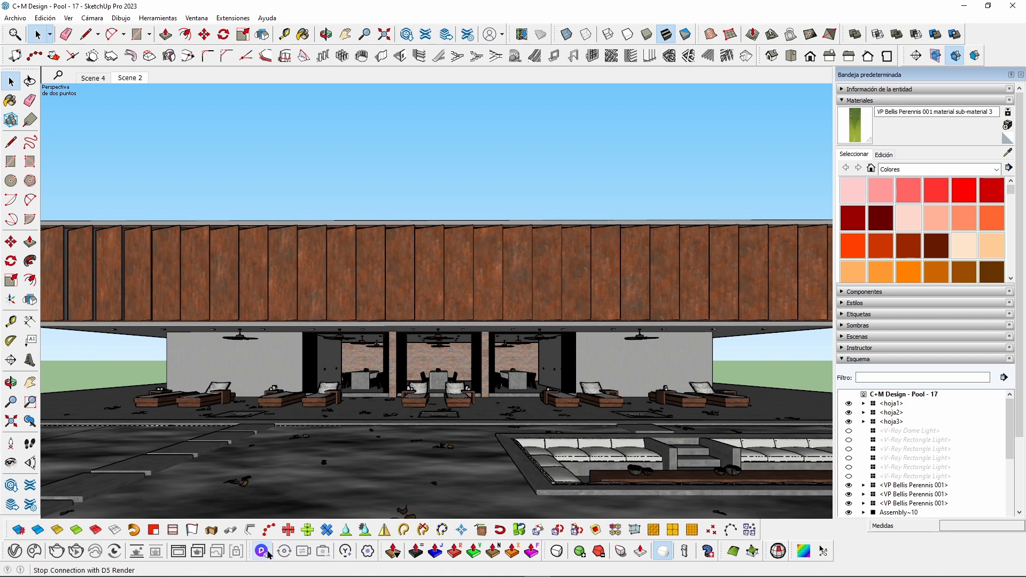
pyautogui.click(262, 549)
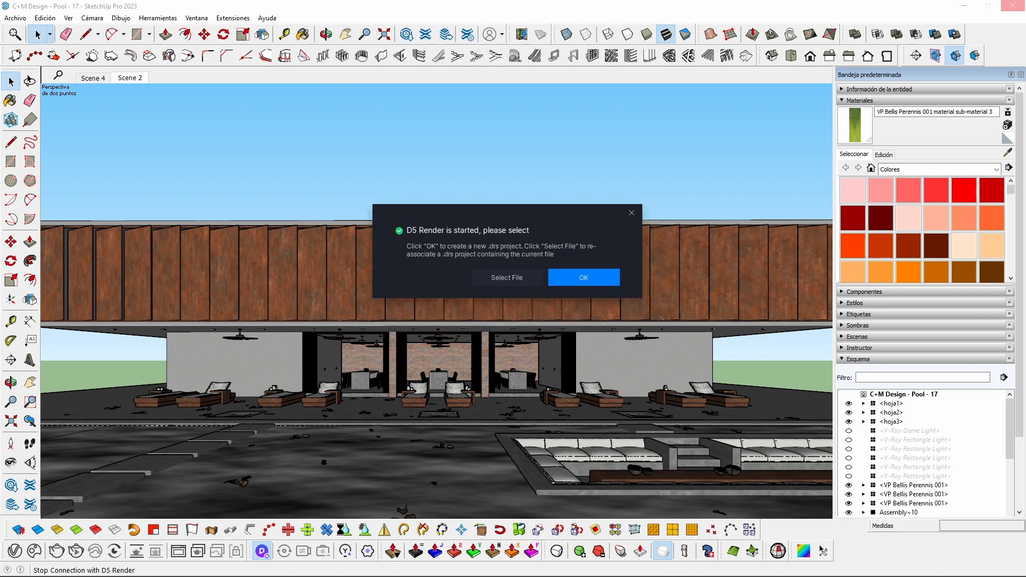
pyautogui.click(599, 275)
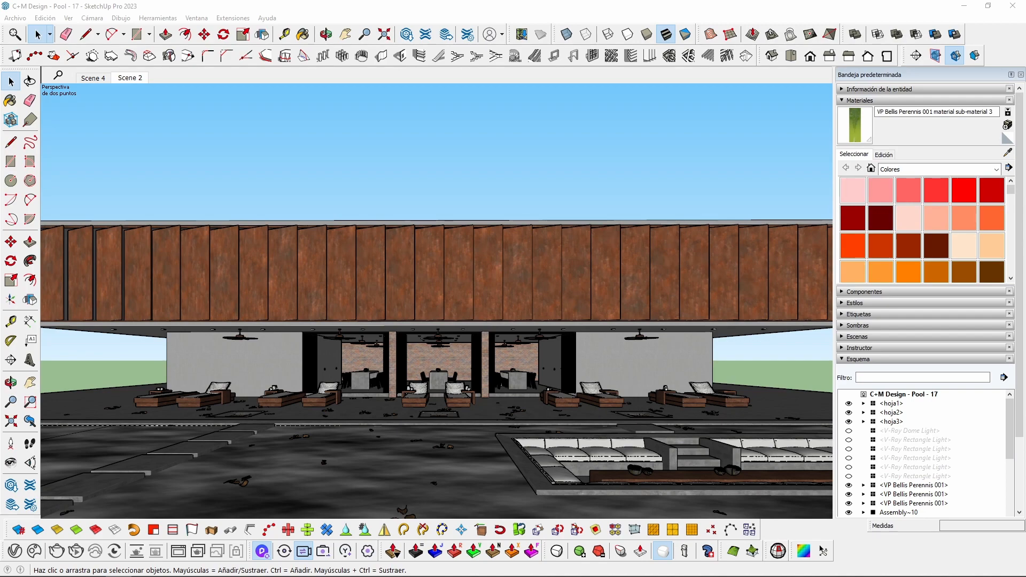
pyautogui.moveTo(1025, 129)
pyautogui.mouseDown()
pyautogui.moveTo(705, 2)
pyautogui.moveTo(437, 2)
pyautogui.moveTo(599, 2)
pyautogui.mouseUp()
pyautogui.click(812, 9)
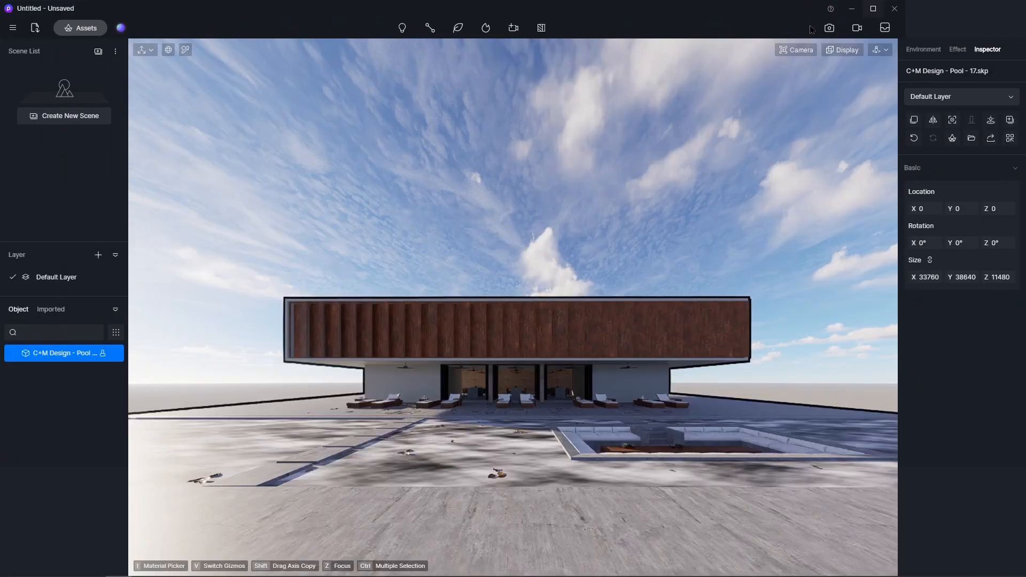
# - Create a scene from the current view and set the camera's focal length to 30 mm
pyautogui.click(98, 52)
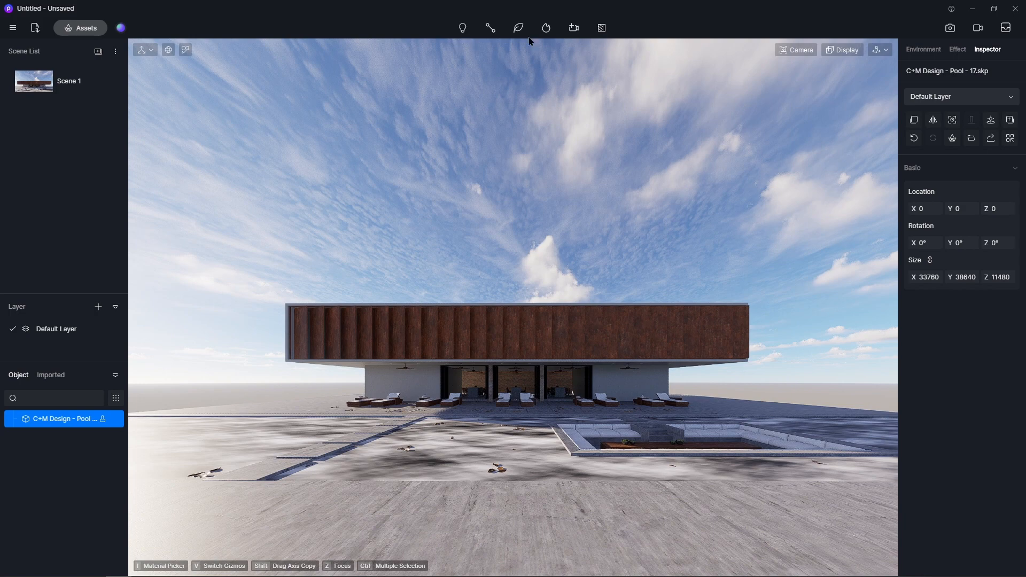
pyautogui.click(796, 50)
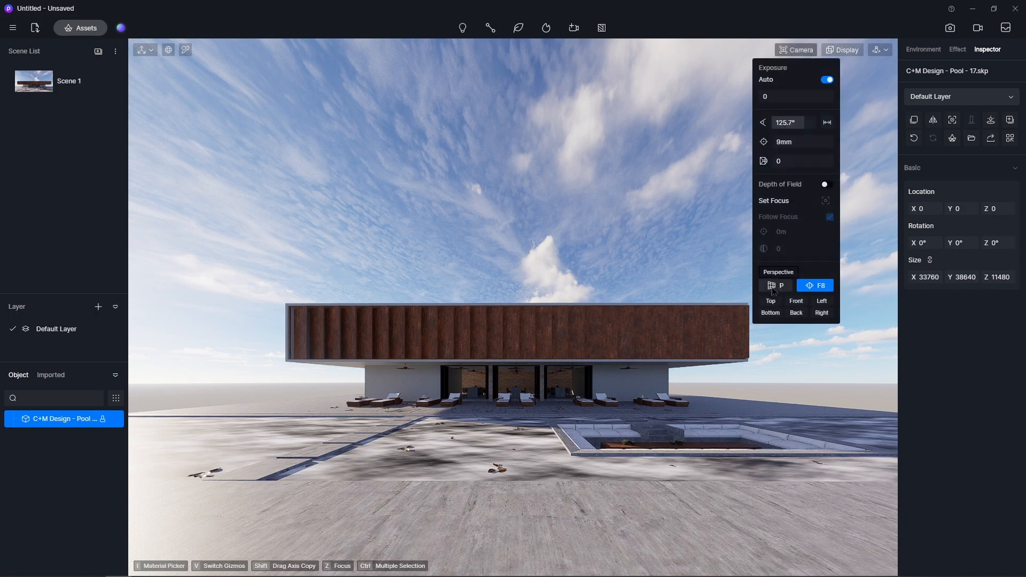
pyautogui.click(784, 142)
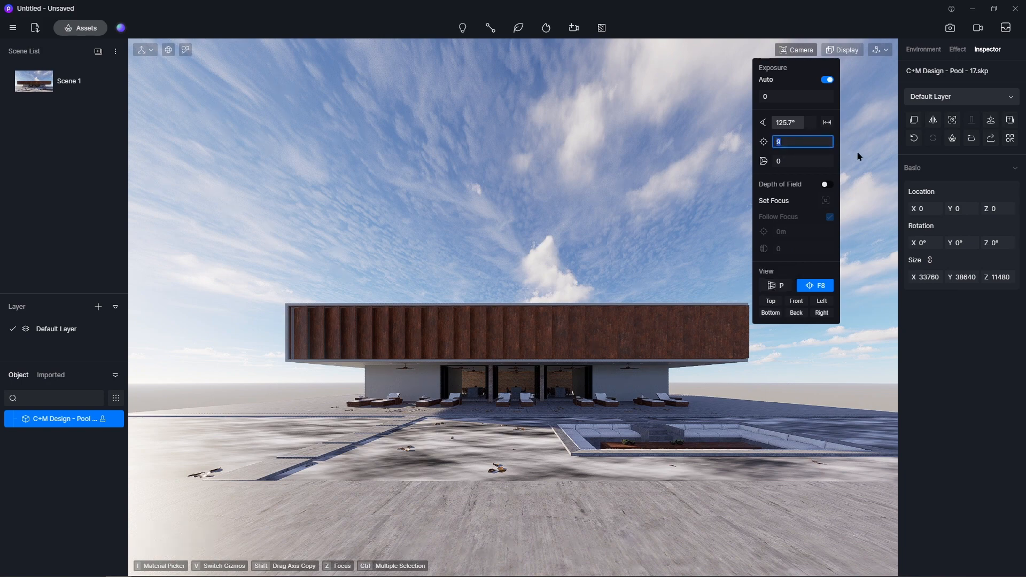
pyautogui.write('30')
pyautogui.press('Return')
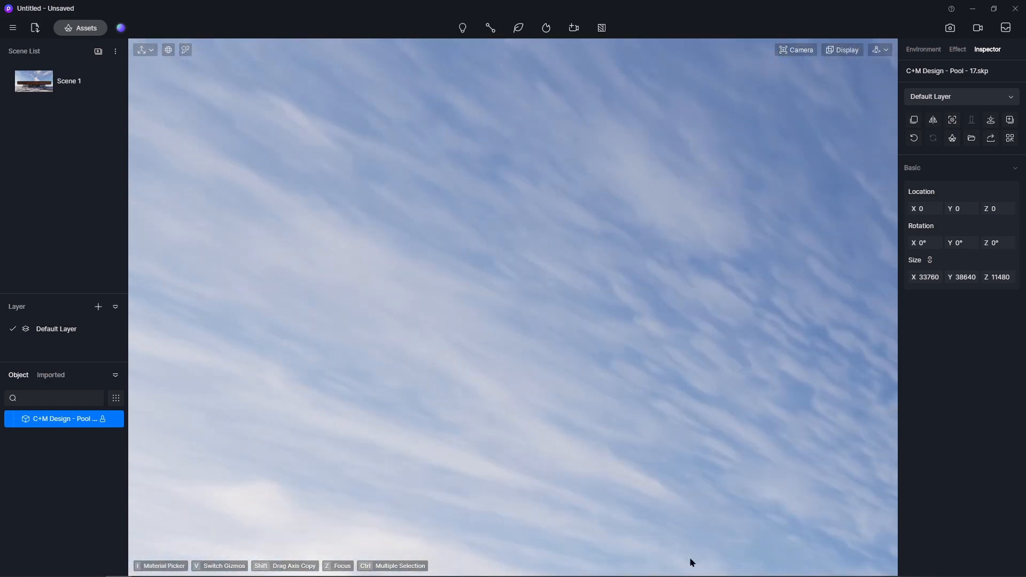
# - Switch the camera from two-point perspective to the regular Perspective view
pyautogui.moveTo(722, 350); pyautogui.dragTo(550, 508, button='right')
pyautogui.scroll(-8, 394, 452)
pyautogui.press('w')
pyautogui.moveTo(322, 469); pyautogui.dragTo(701, 507, button='right')
pyautogui.scroll(-5, 716, 500)
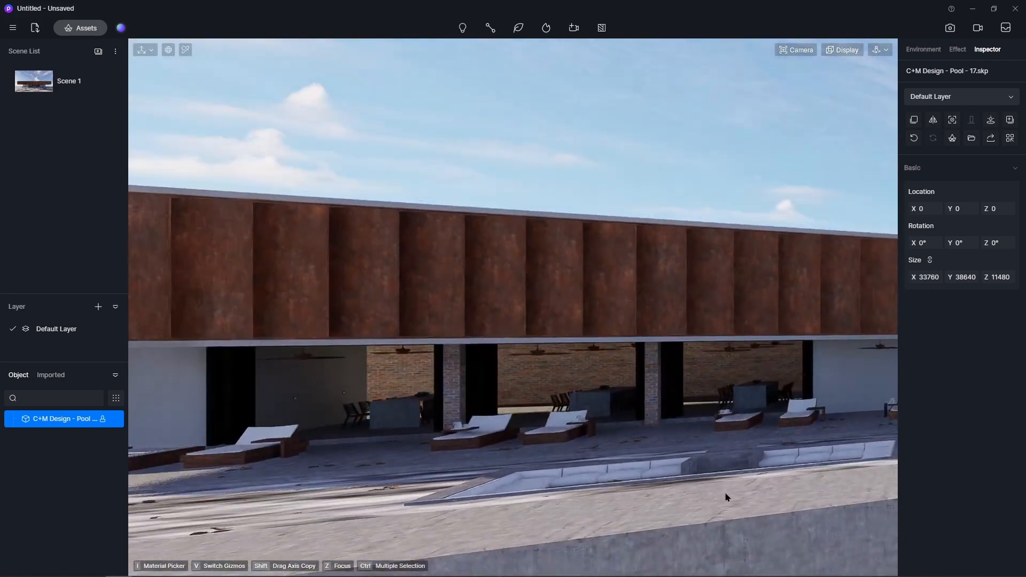
pyautogui.click(797, 49)
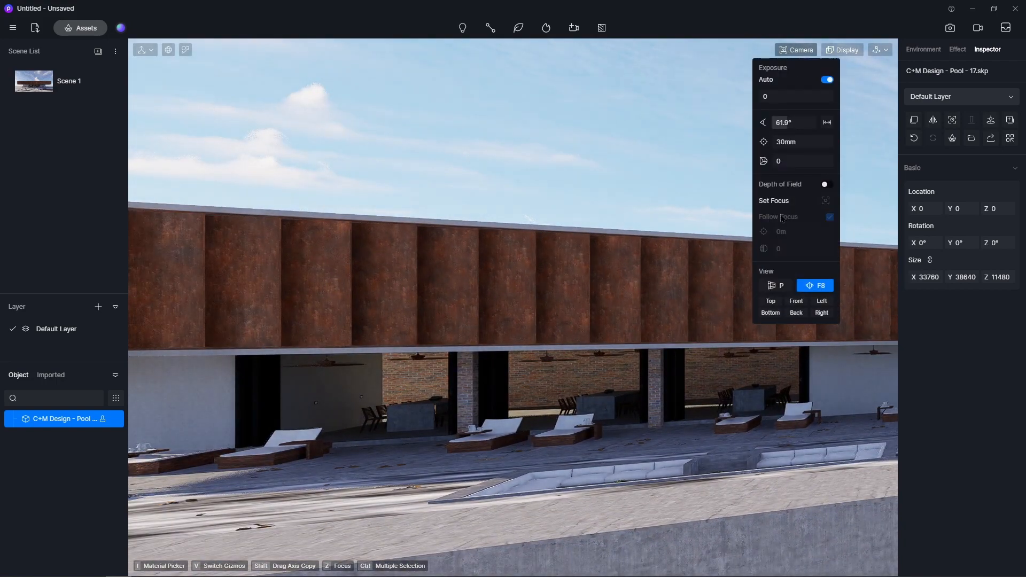
pyautogui.click(775, 286)
pyautogui.scroll(-5, 588, 422)
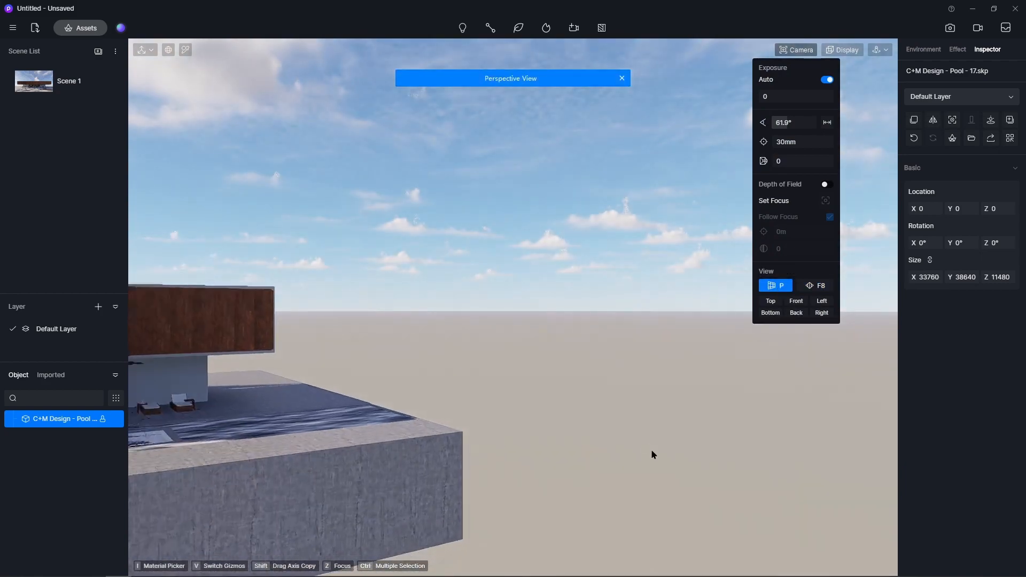
# - Frame the pool house façade frontally, with the loungers and sunken sofa in the foreground, and update Scene 1 with this view
pyautogui.moveTo(651, 450); pyautogui.dragTo(221, 418, button='right')
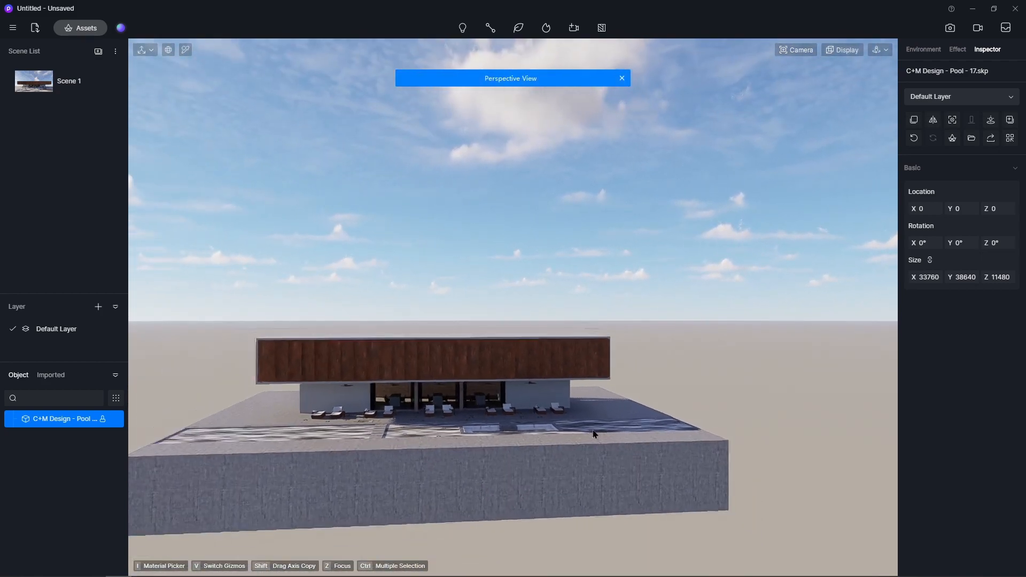
pyautogui.scroll(5, 467, 416)
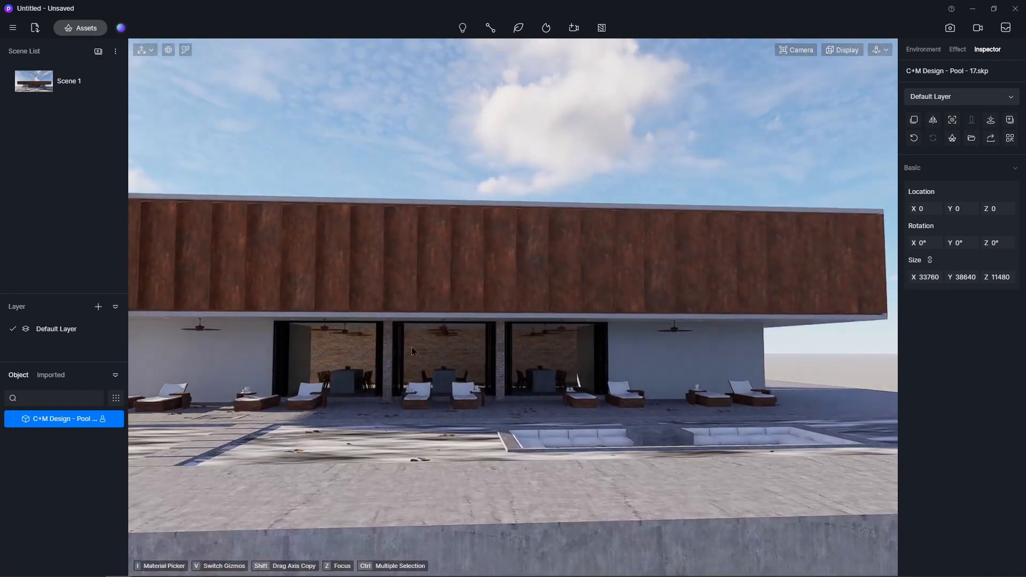
pyautogui.scroll(5, 438, 380)
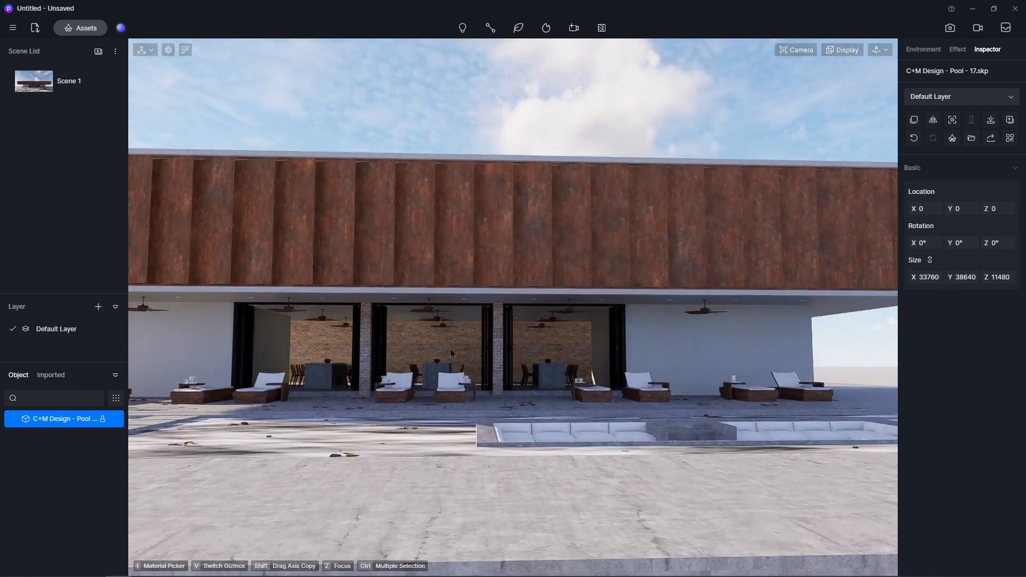
pyautogui.moveTo(434, 372); pyautogui.dragTo(531, 378, button='middle')
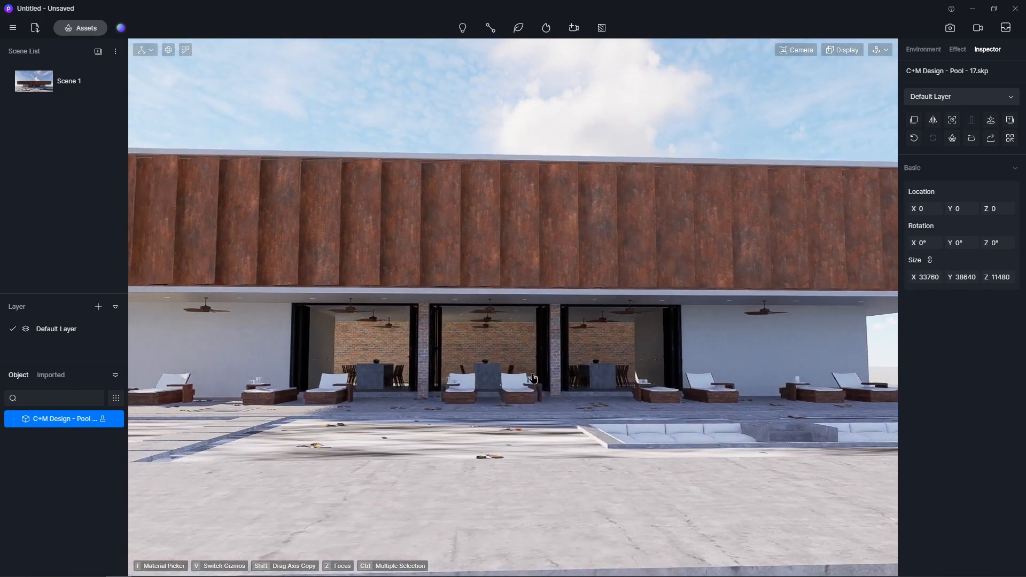
pyautogui.moveTo(570, 410); pyautogui.dragTo(553, 431, button='right')
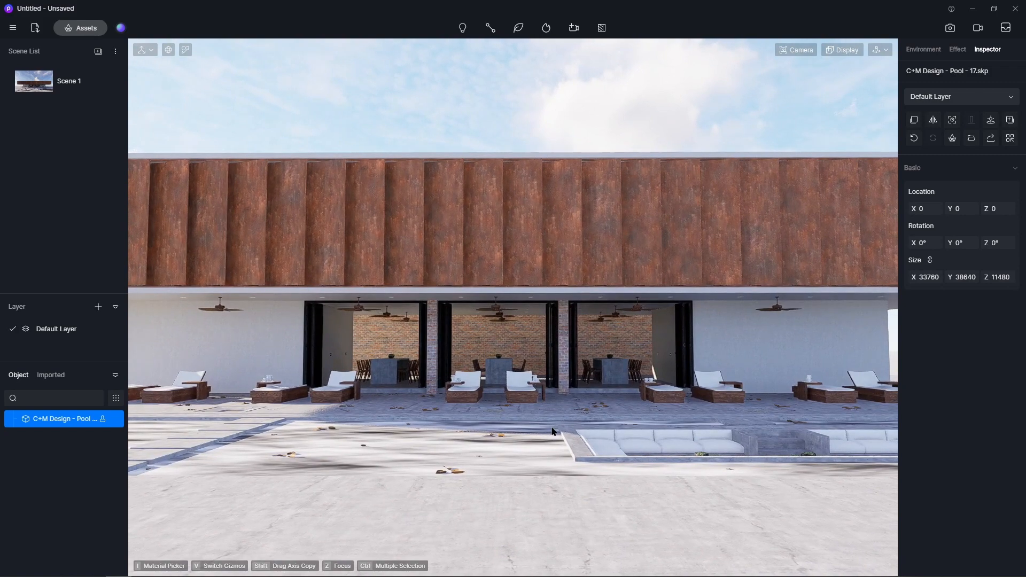
pyautogui.moveTo(554, 432); pyautogui.dragTo(628, 432, button='middle')
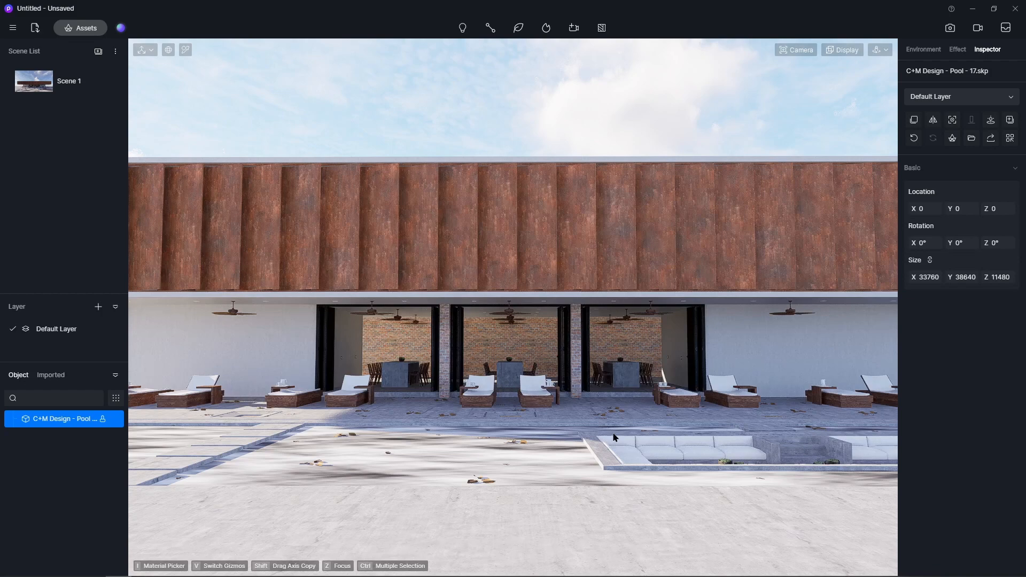
pyautogui.scroll(1, 614, 439)
pyautogui.moveTo(613, 439); pyautogui.dragTo(604, 429, button='right')
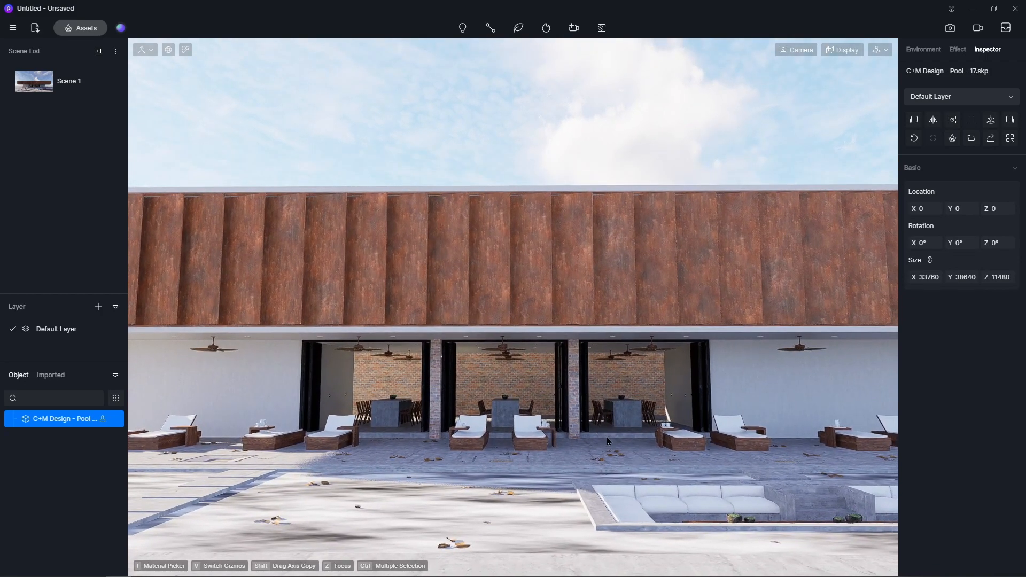
pyautogui.moveTo(618, 449)
pyautogui.mouseDown(button='middle')
pyautogui.moveTo(610, 441)
pyautogui.moveTo(617, 452)
pyautogui.moveTo(619, 428)
pyautogui.moveTo(617, 438)
pyautogui.mouseUp(button='middle')
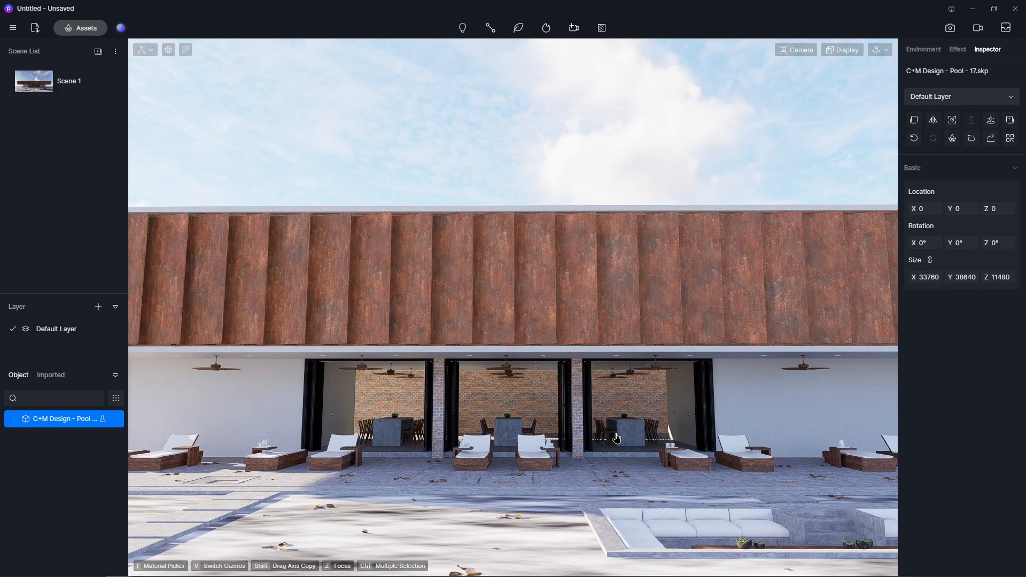
pyautogui.moveTo(617, 439); pyautogui.dragTo(625, 438, button='middle')
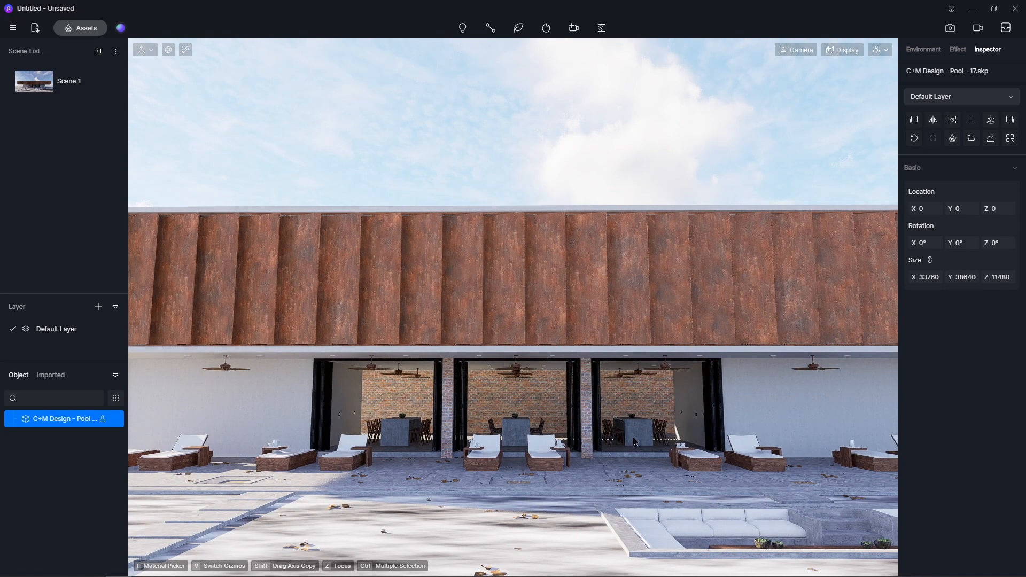
pyautogui.moveTo(110, 86)
pyautogui.click(109, 82)
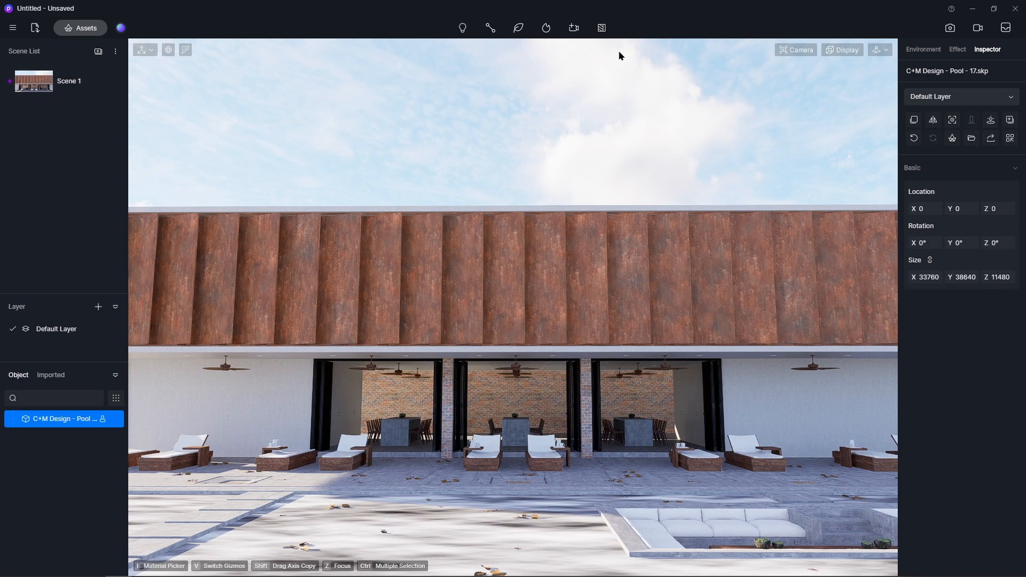
# - Set the camera to two-point perspective and update Scene 1 with the corrected view
pyautogui.click(798, 49)
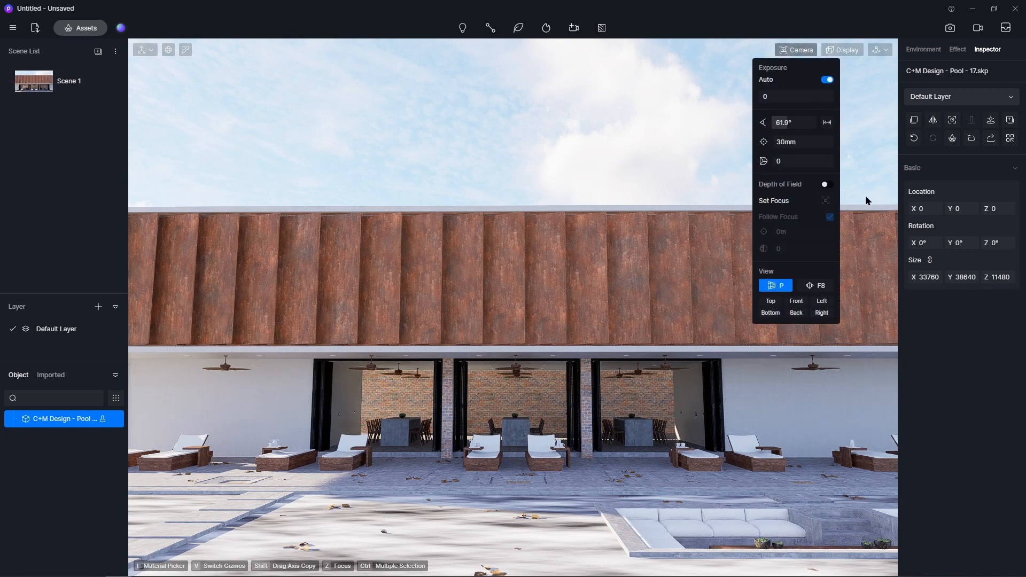
pyautogui.click(820, 288)
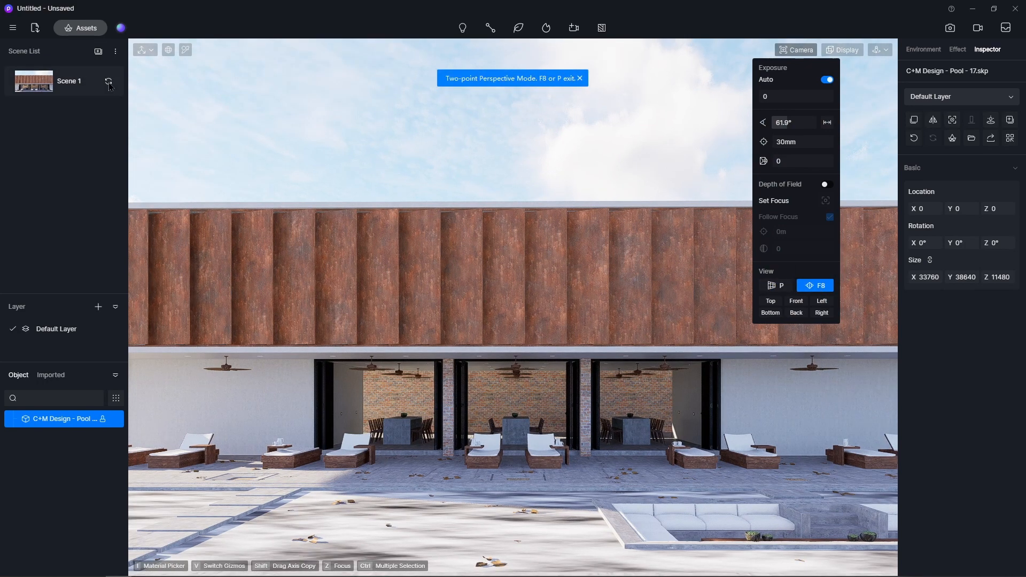
pyautogui.click(109, 82)
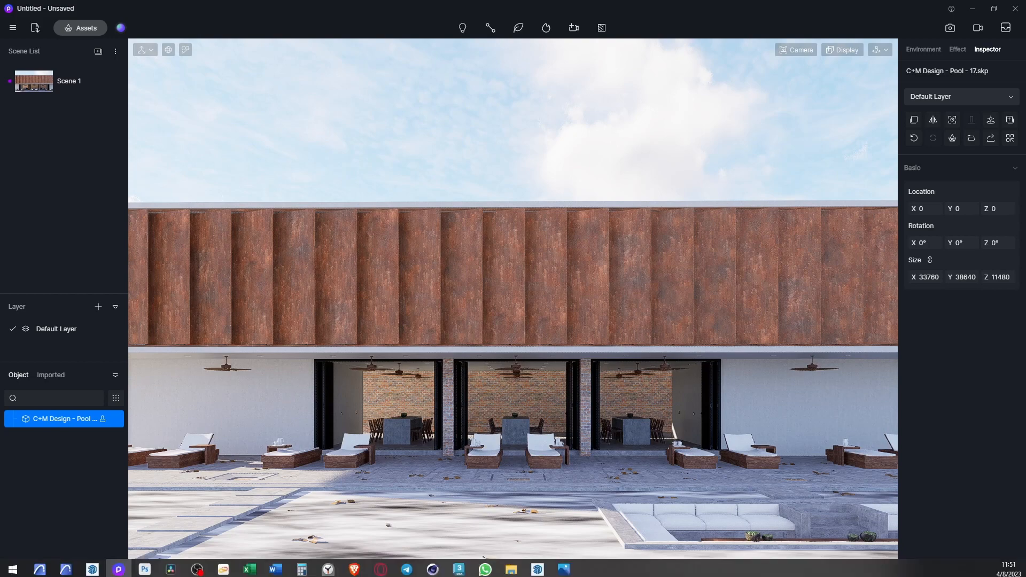
# - Check the reference render and set the Geo and Sky sun time to 16:57 with a North Offset of -49.8°
pyautogui.click(564, 567)
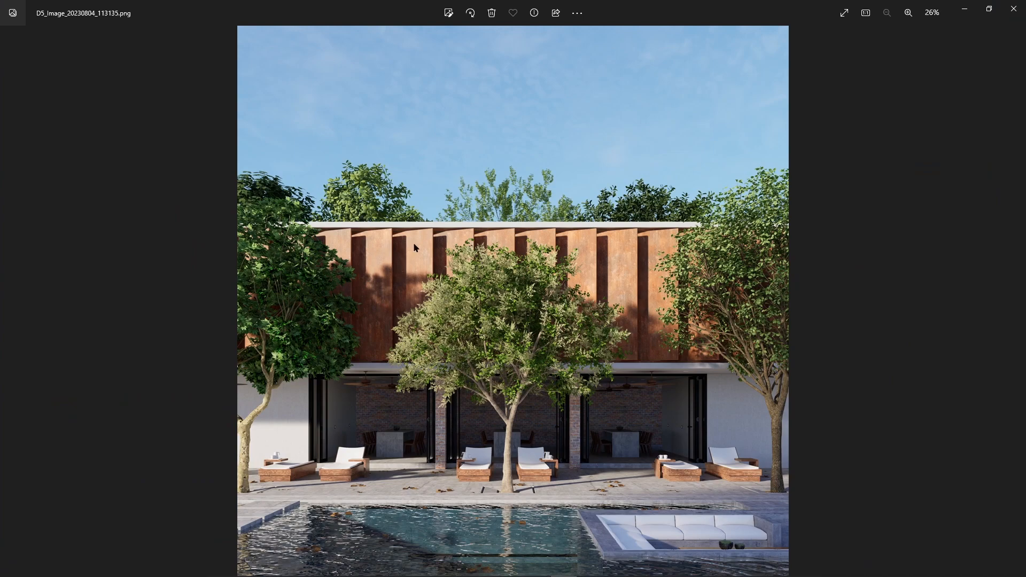
pyautogui.click(973, 6)
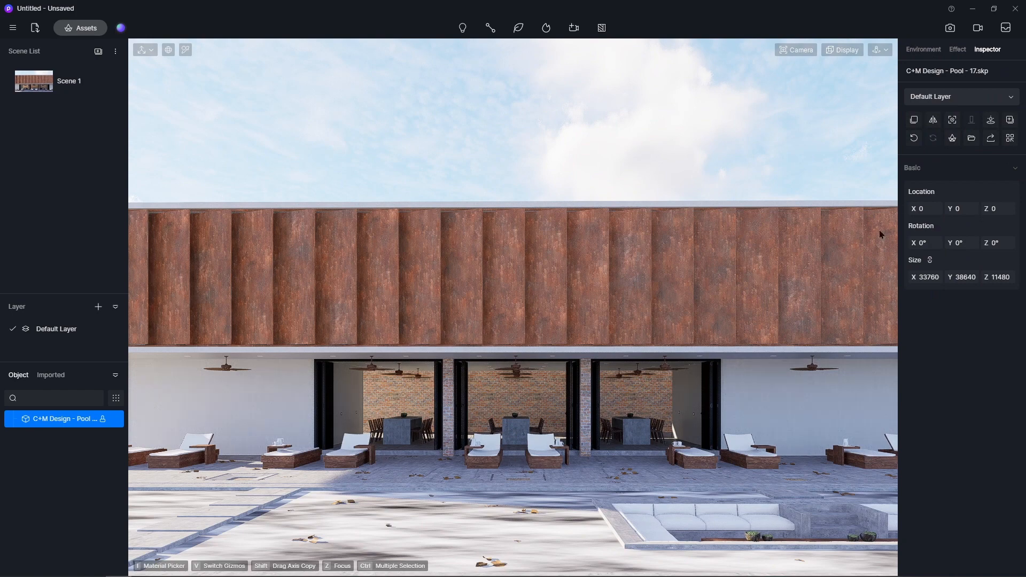
pyautogui.click(931, 52)
pyautogui.moveTo(1013, 165); pyautogui.dragTo(1012, 154)
pyautogui.moveTo(962, 262); pyautogui.dragTo(941, 276)
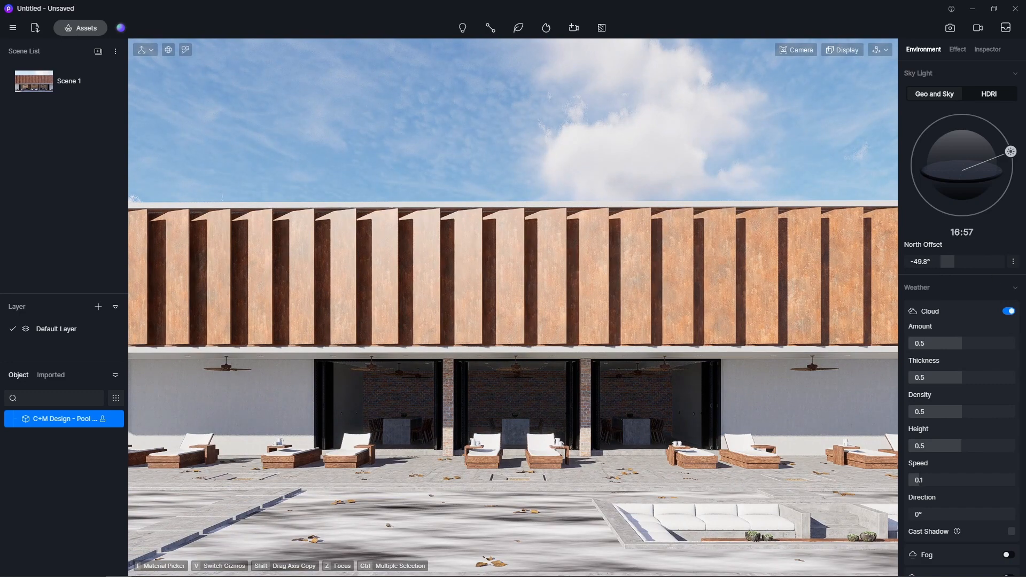
# - Compare with the C+M Design Pool reference image, set the sun time to 17:40 and the Sun Disk Radius to 5
pyautogui.hotkey('alt', 'Tab')
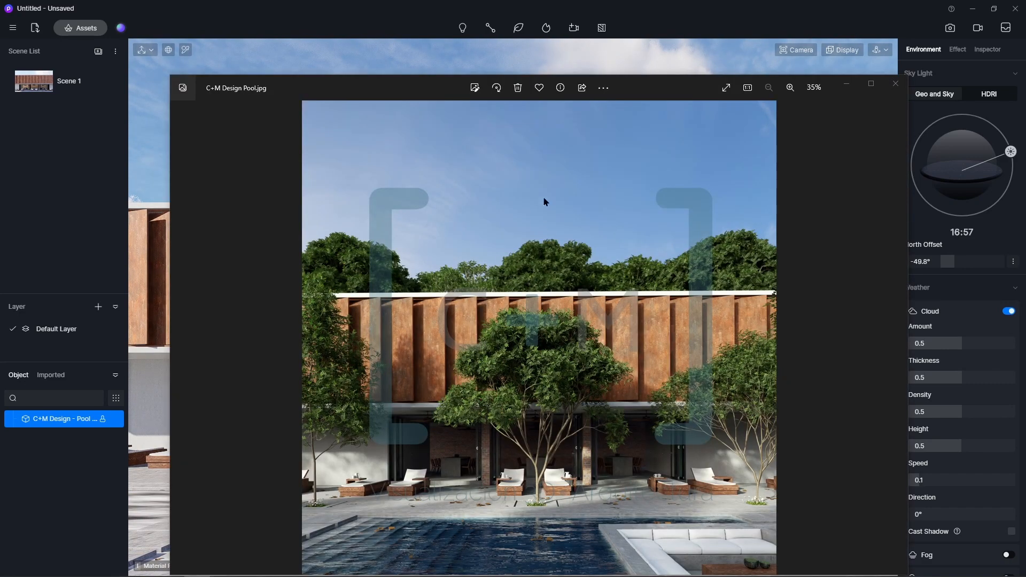
pyautogui.moveTo(569, 79); pyautogui.dragTo(1025, 80)
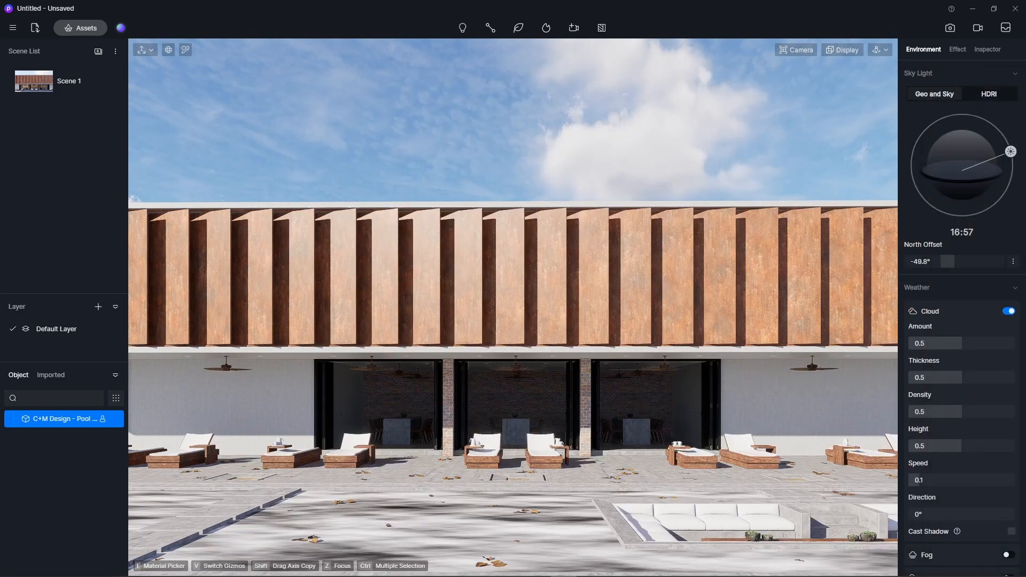
pyautogui.moveTo(1014, 156); pyautogui.dragTo(1019, 166)
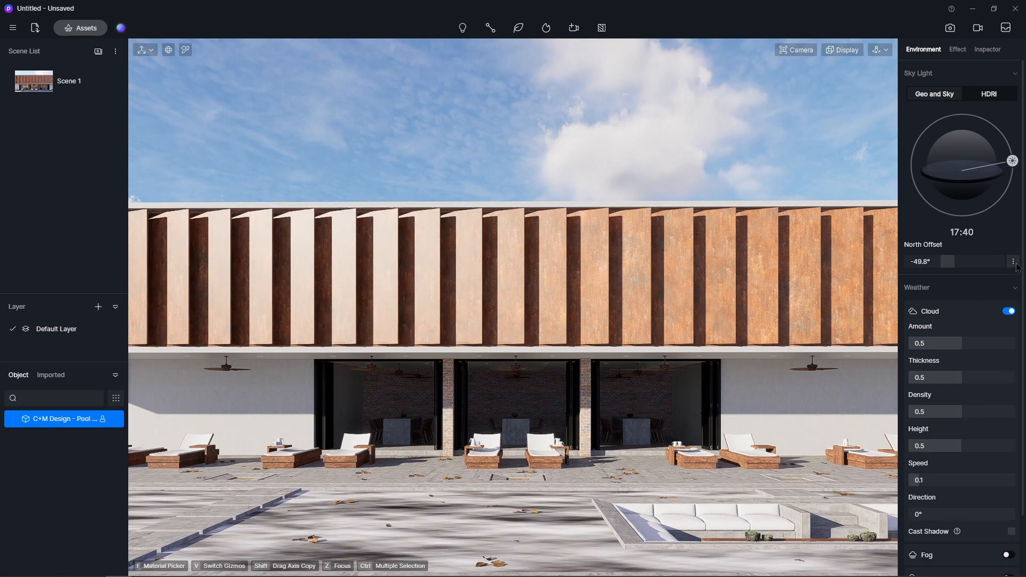
pyautogui.click(1013, 263)
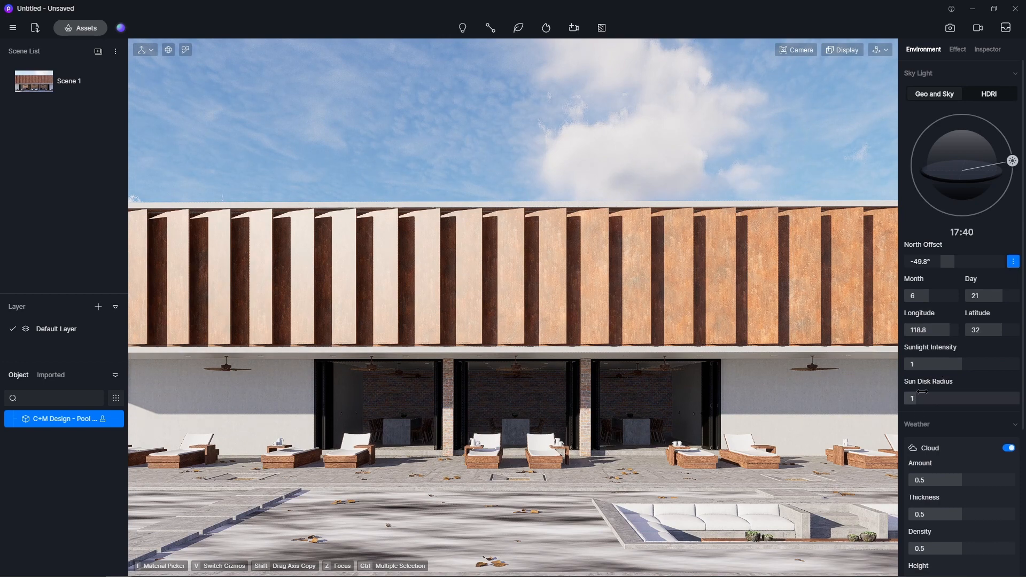
pyautogui.moveTo(913, 403); pyautogui.dragTo(955, 410)
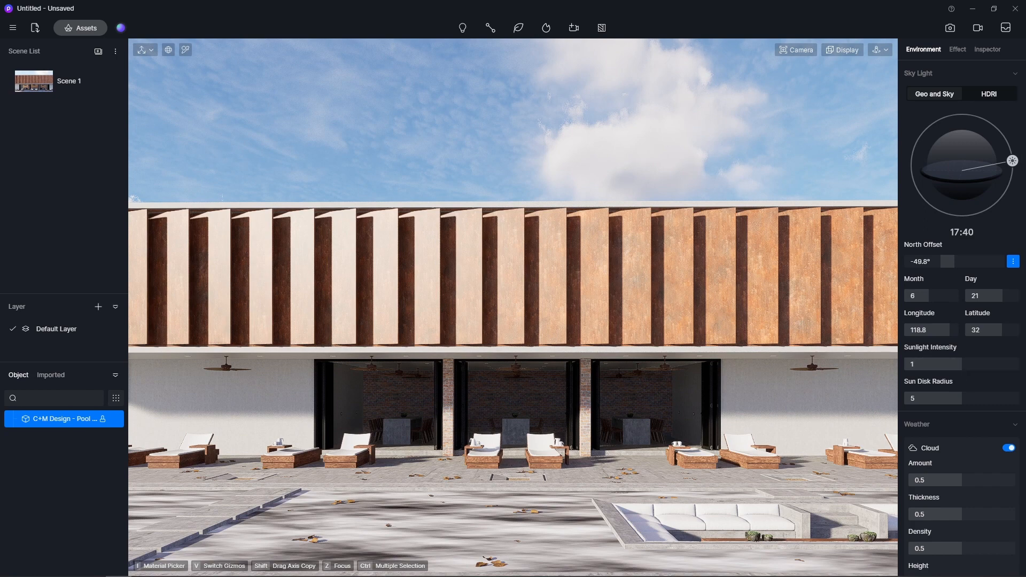
# - Set the Sunlight Intensity to 0.75 and update Scene 1 with the new lighting
pyautogui.moveTo(1025, 128); pyautogui.dragTo(1025, 38)
pyautogui.click(945, 368)
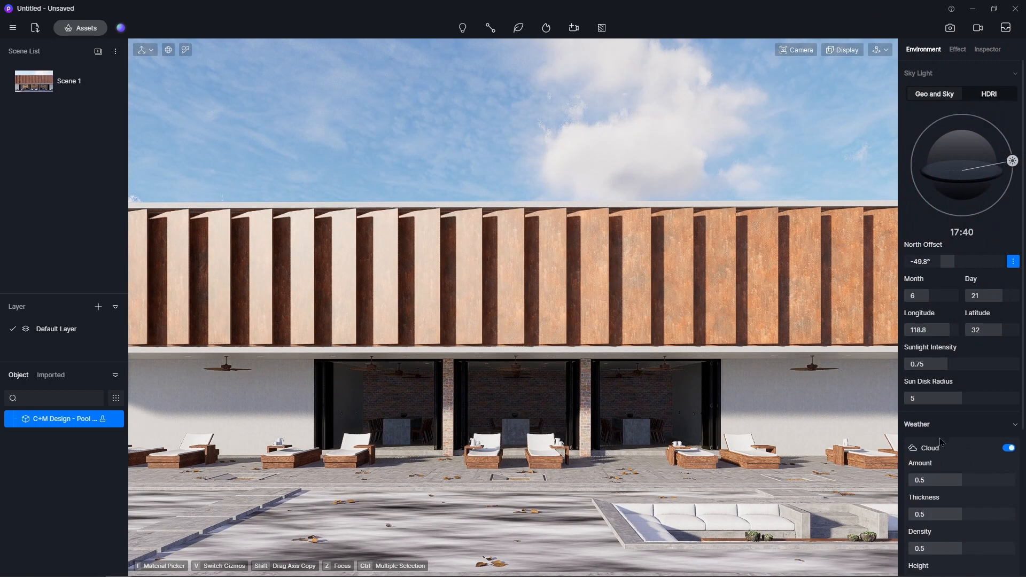
pyautogui.click(109, 82)
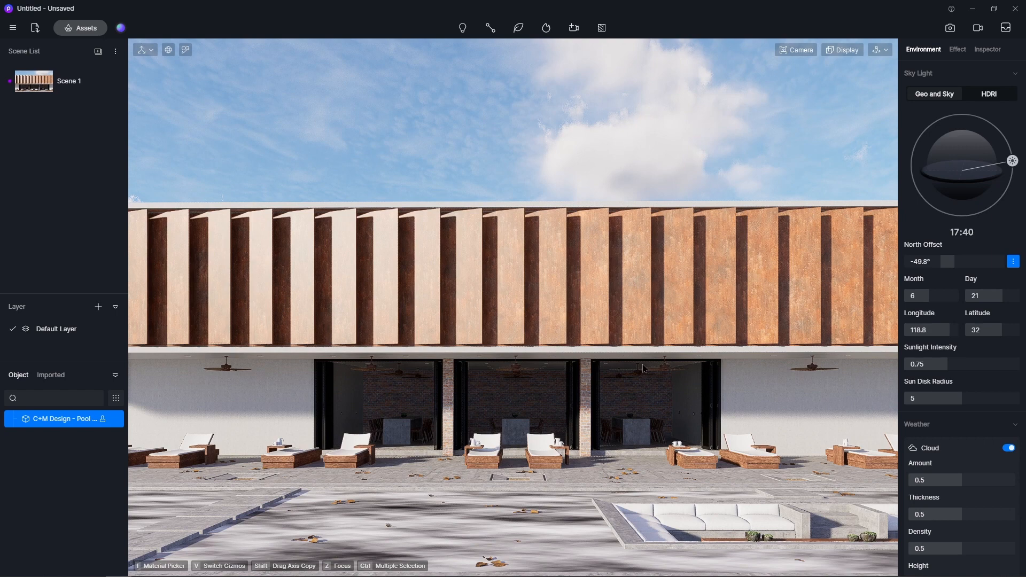
# - Set the cloud Amount and Thickness to 0.25, keep the Height at 0.5, and set the cloud Speed to 0
pyautogui.scroll(-5, 978, 313)
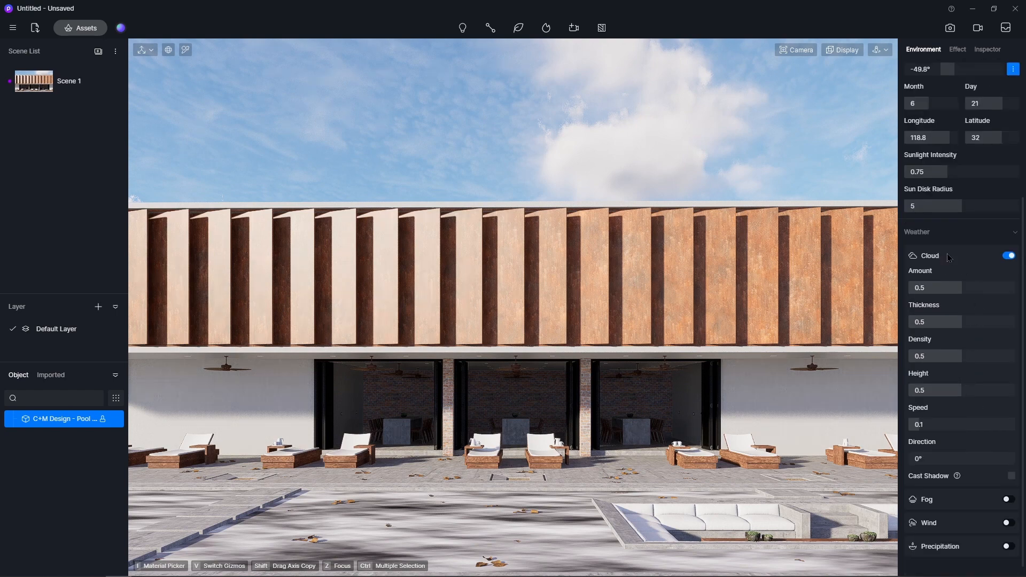
pyautogui.moveTo(964, 290); pyautogui.dragTo(937, 304)
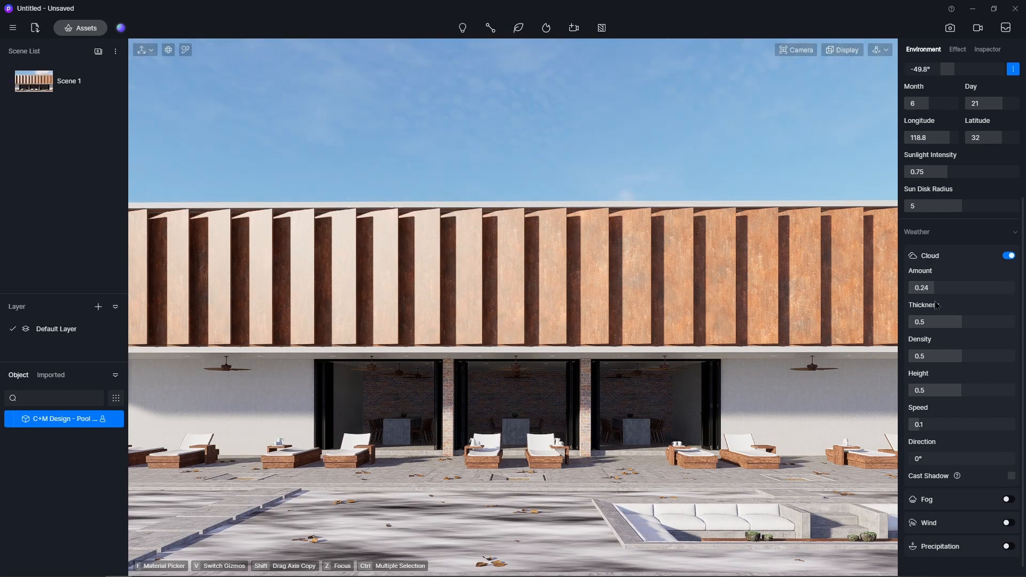
pyautogui.moveTo(961, 322); pyautogui.dragTo(940, 338)
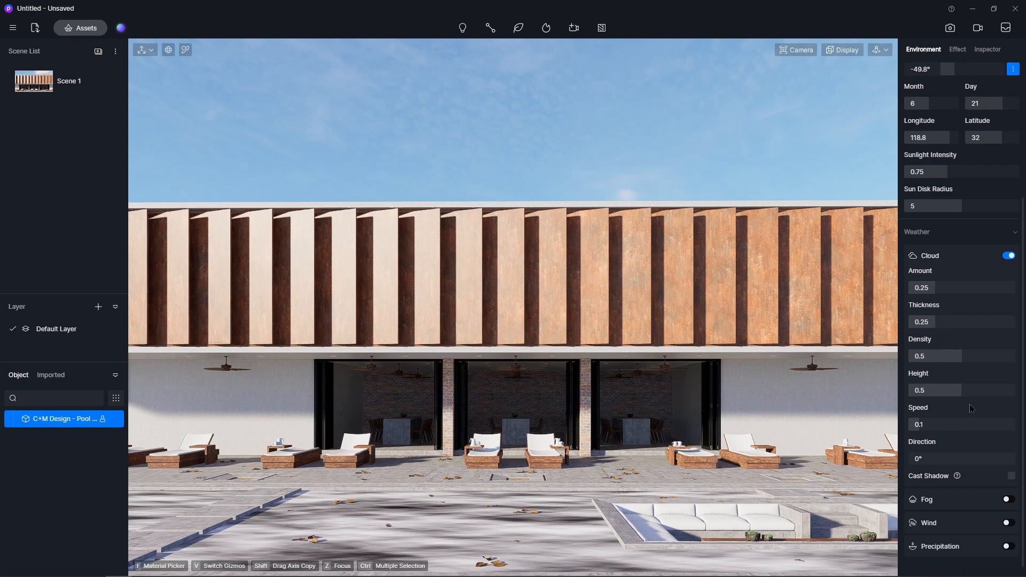
pyautogui.click(970, 391)
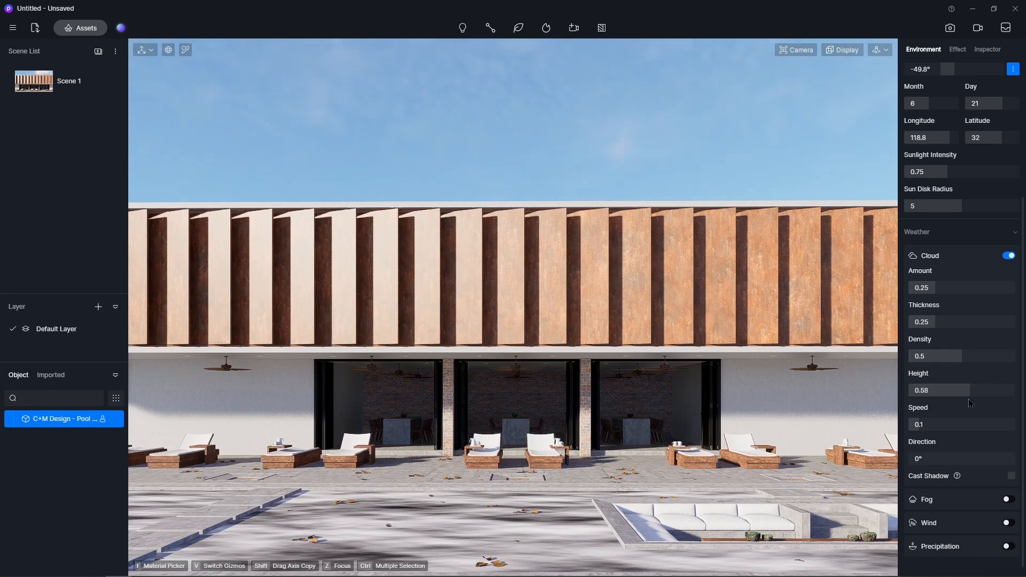
pyautogui.moveTo(970, 403)
pyautogui.mouseDown()
pyautogui.moveTo(910, 404)
pyautogui.moveTo(960, 404)
pyautogui.mouseUp()
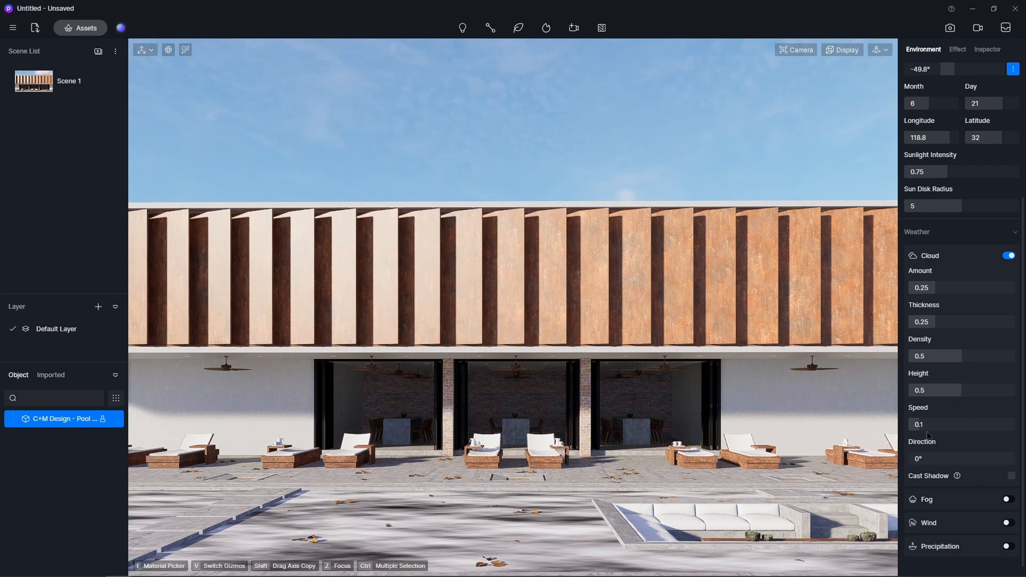
pyautogui.moveTo(928, 436); pyautogui.dragTo(918, 436)
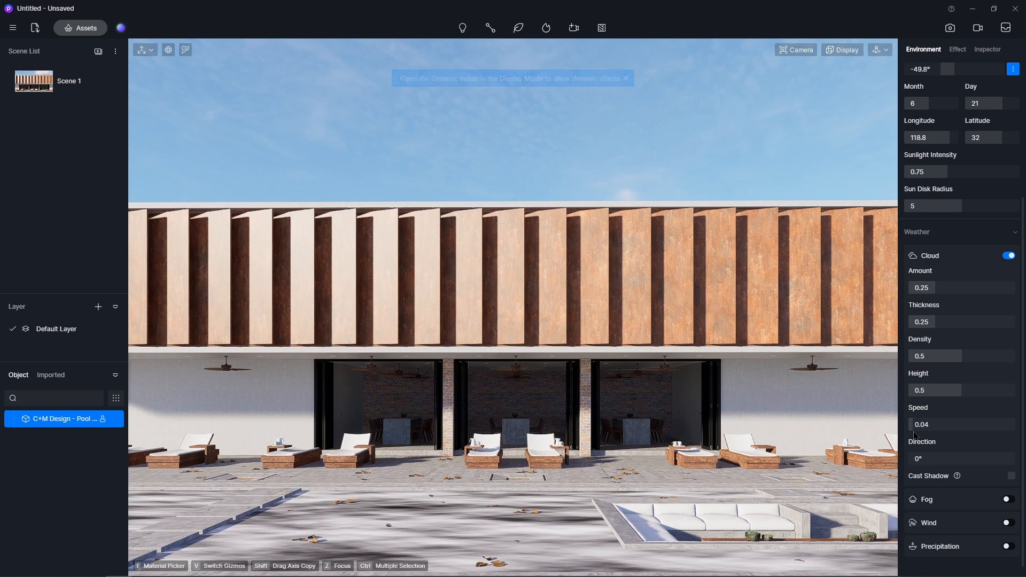
pyautogui.moveTo(915, 436); pyautogui.dragTo(910, 436)
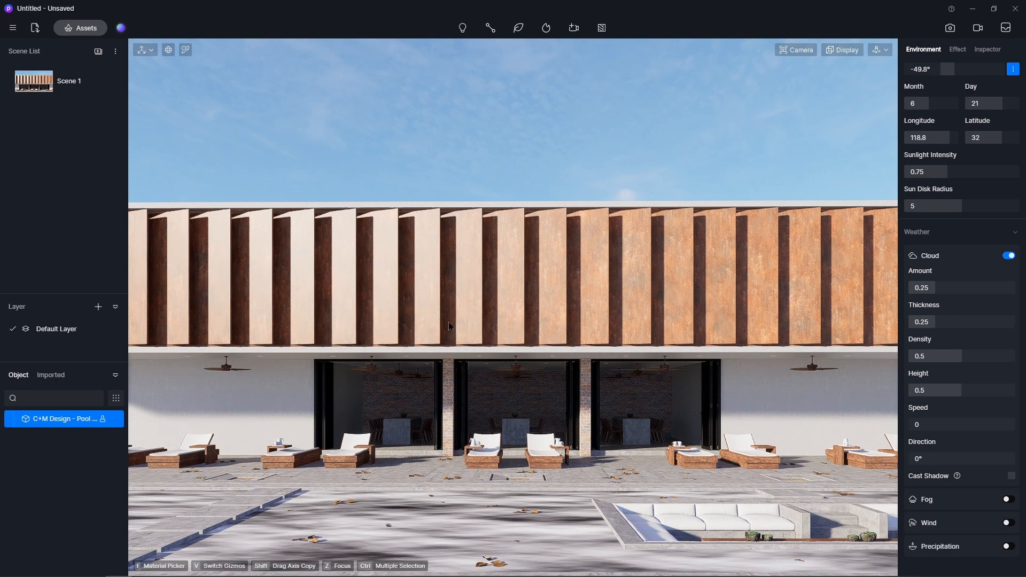
# - Set the façade's metal oxidado material to Specular 0.05 and apply the Water template to the pool's agua material
pyautogui.click(563, 269)
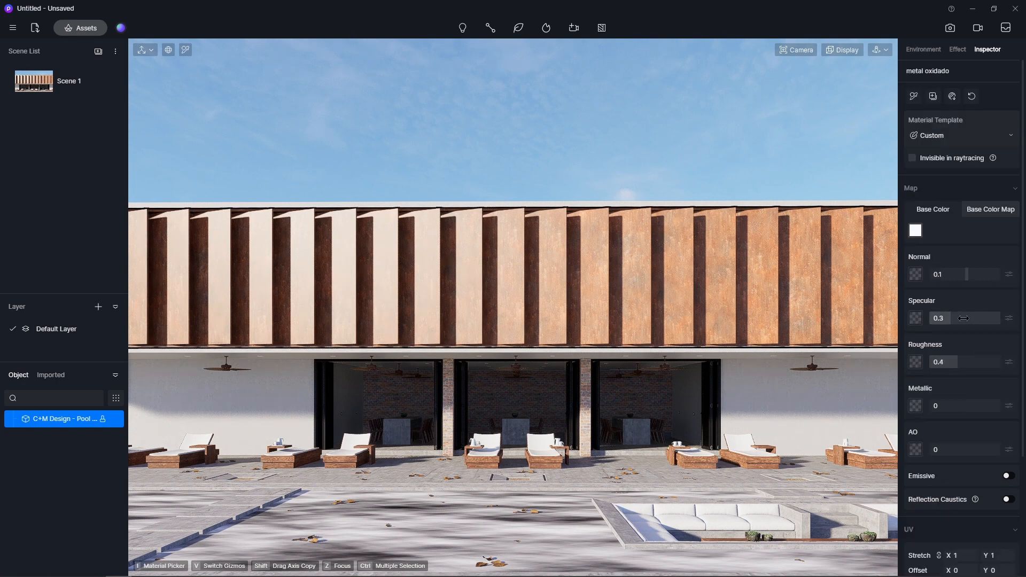
pyautogui.moveTo(956, 322); pyautogui.dragTo(936, 331)
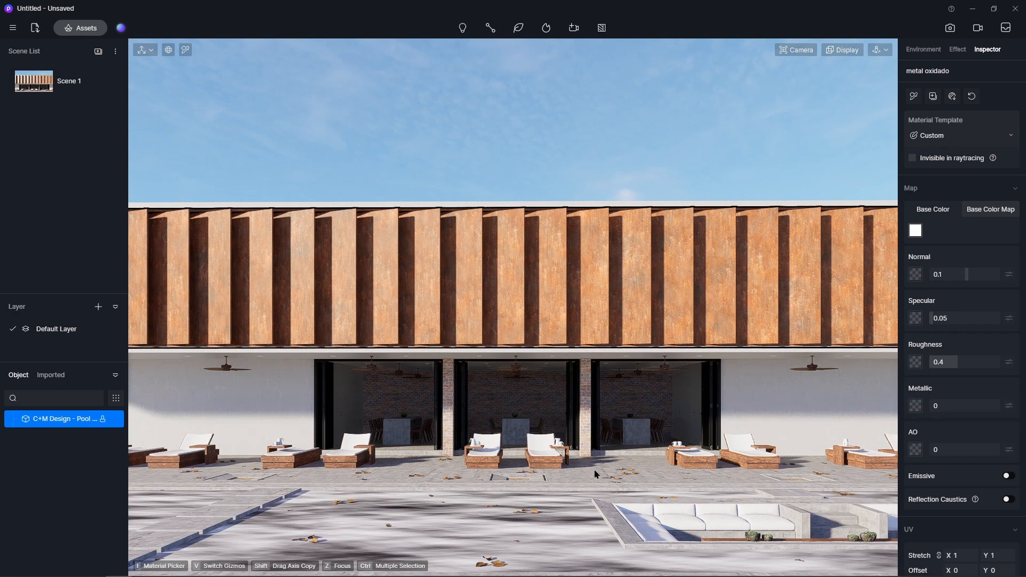
pyautogui.click(485, 523)
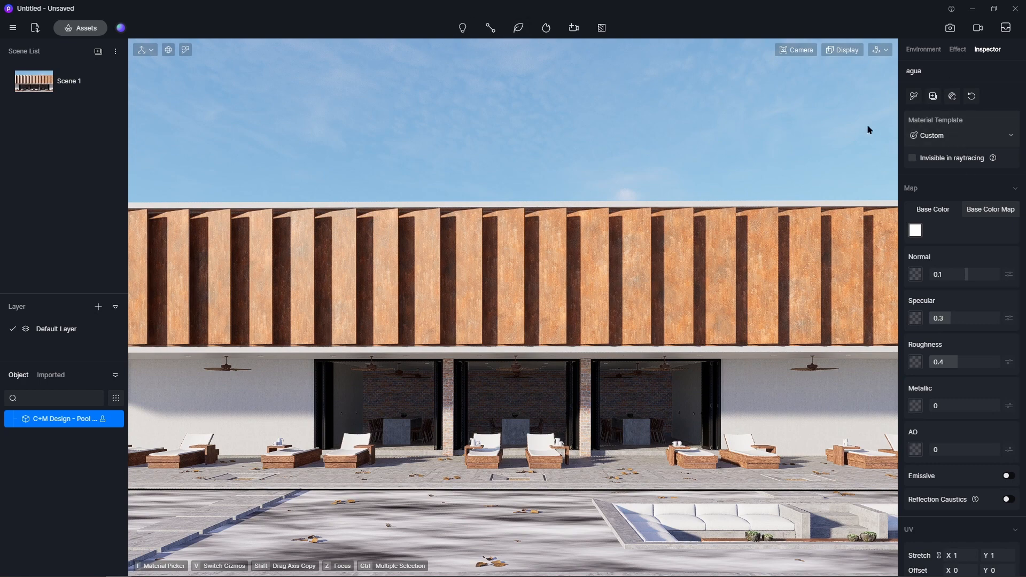
pyautogui.click(937, 140)
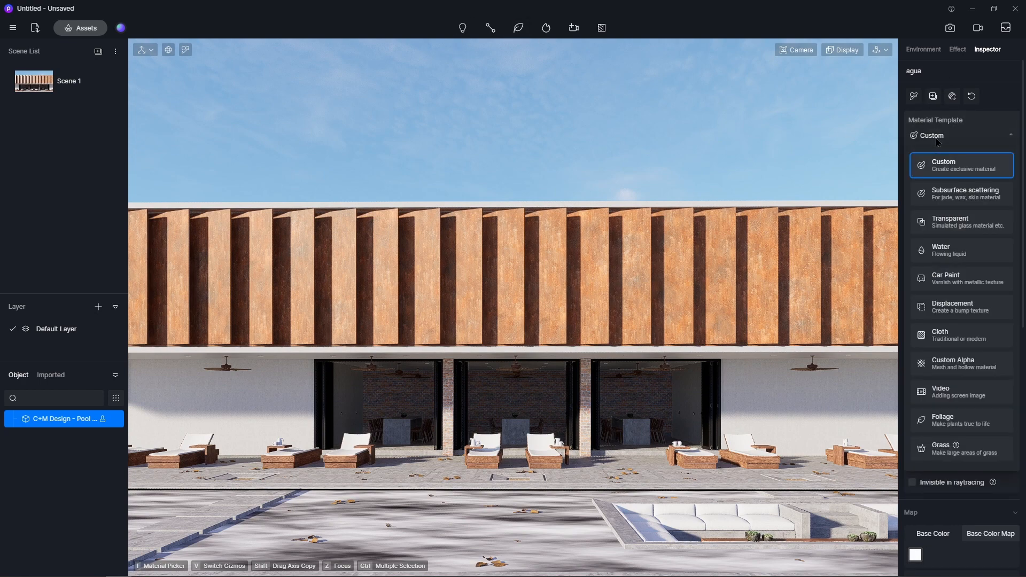
pyautogui.click(957, 250)
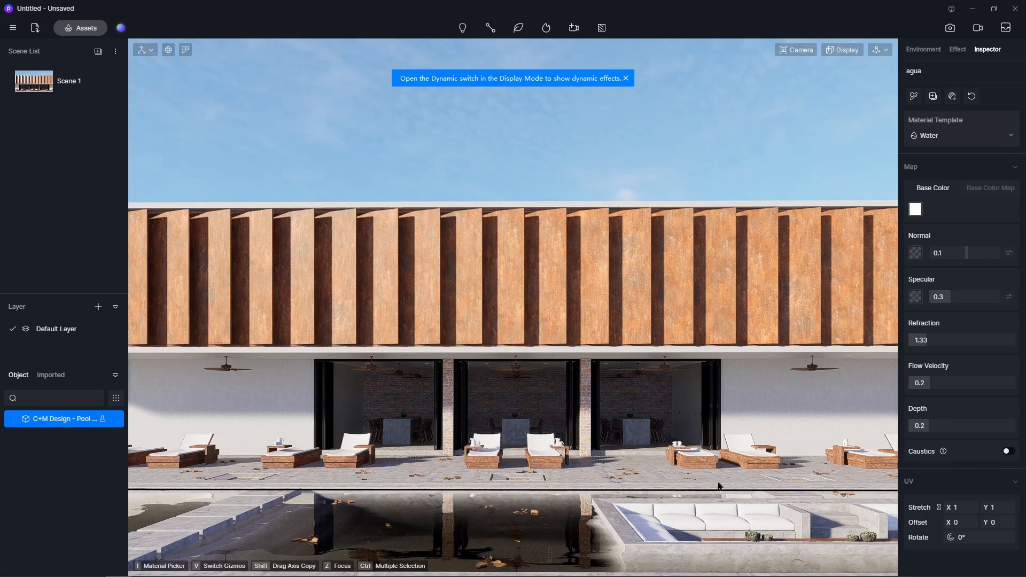
# - Apply the Cloth template to the sillon upholstery material and set the loungers' madera material to Roughness 0.2
pyautogui.click(676, 518)
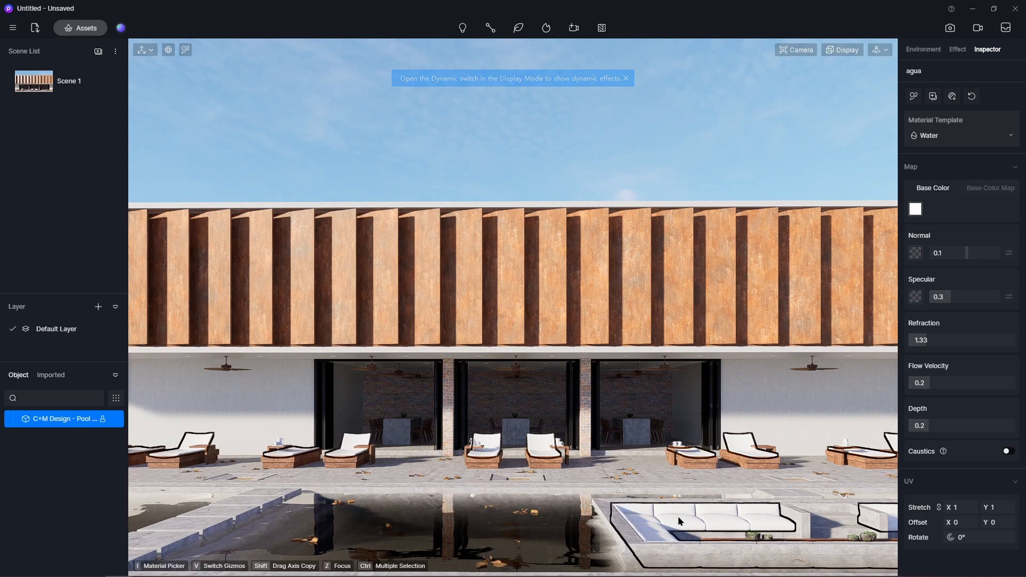
pyautogui.click(956, 140)
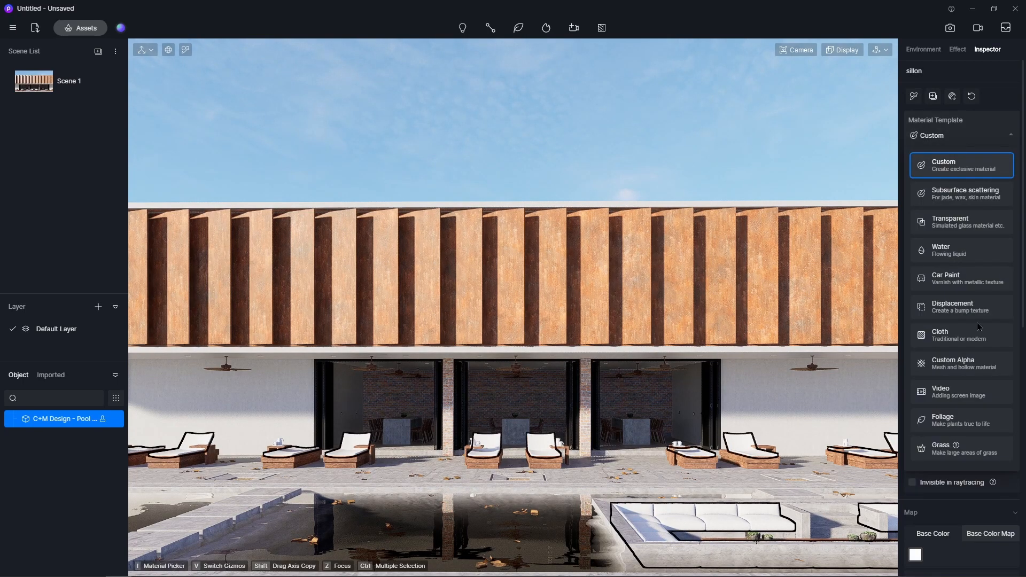
pyautogui.click(968, 341)
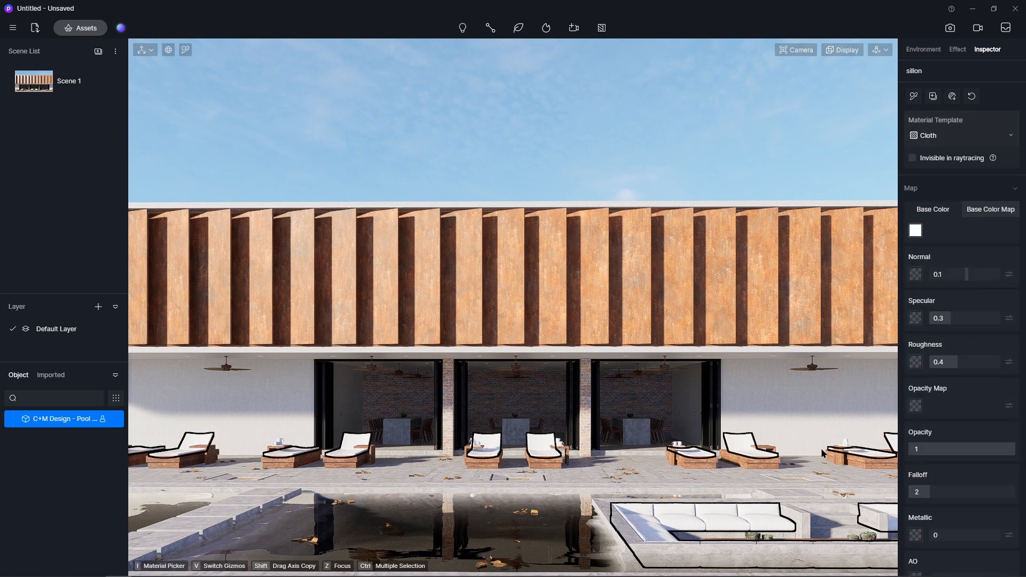
pyautogui.click(547, 467)
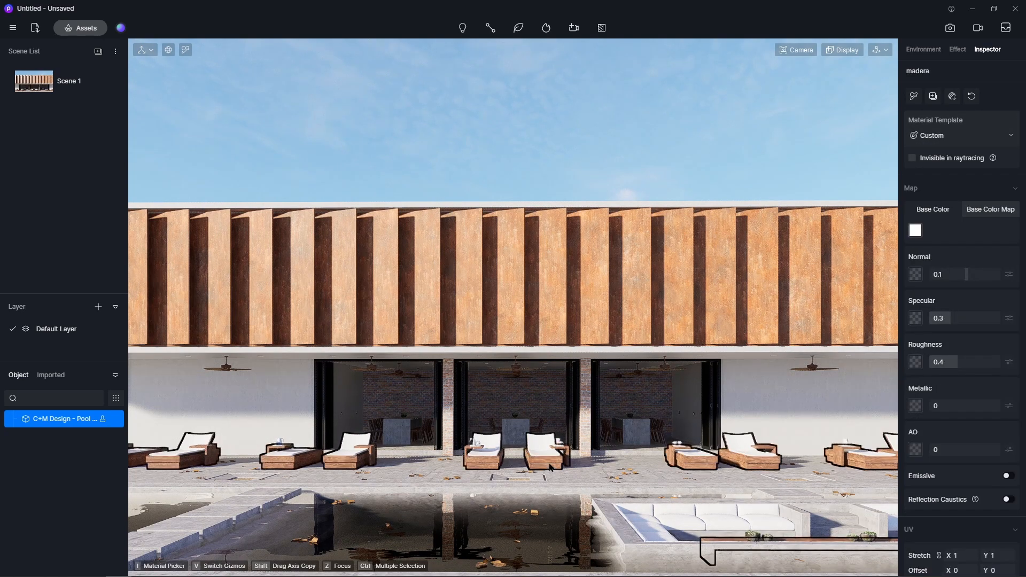
pyautogui.moveTo(952, 362); pyautogui.dragTo(945, 363)
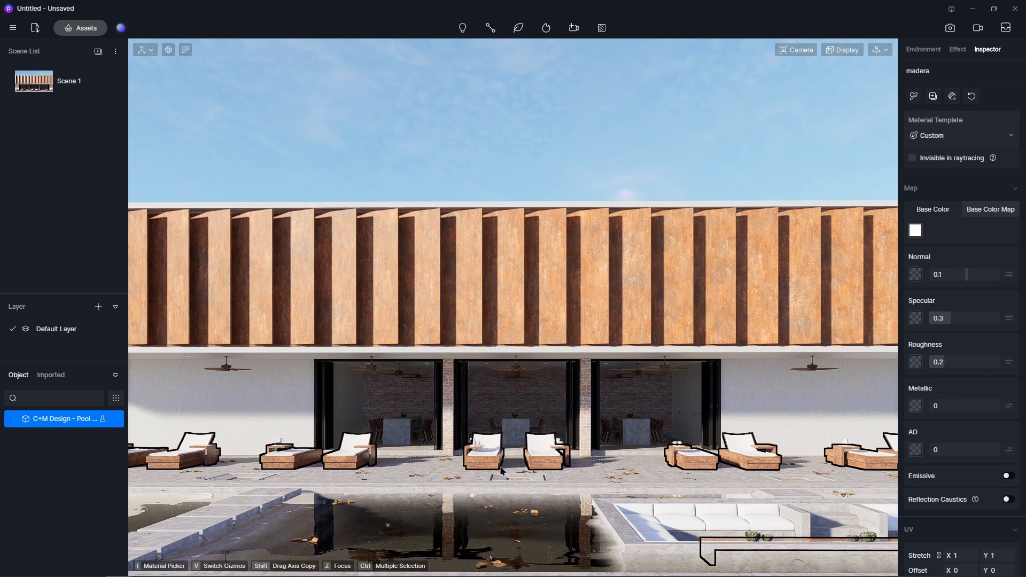
# - Set the Roughness of the bandeja material on the lounger's tray and cups to 0.1
pyautogui.scroll(5, 502, 465)
pyautogui.scroll(3, 502, 462)
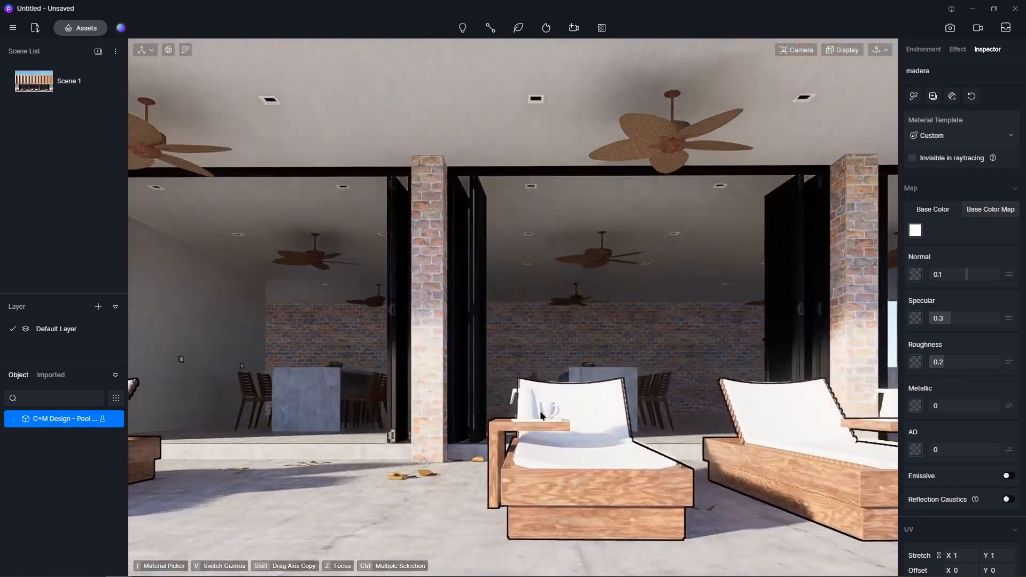
pyautogui.click(532, 409)
pyautogui.moveTo(956, 361); pyautogui.dragTo(937, 373)
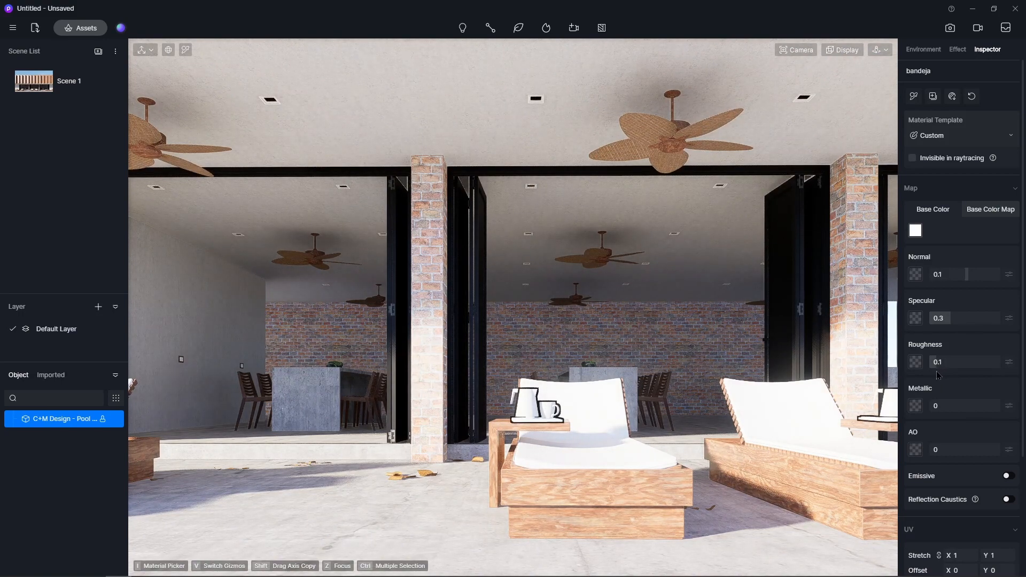
# - Apply the Transparent template to the puerta2 glass of the folding doors
pyautogui.moveTo(591, 487); pyautogui.dragTo(375, 497, button='middle')
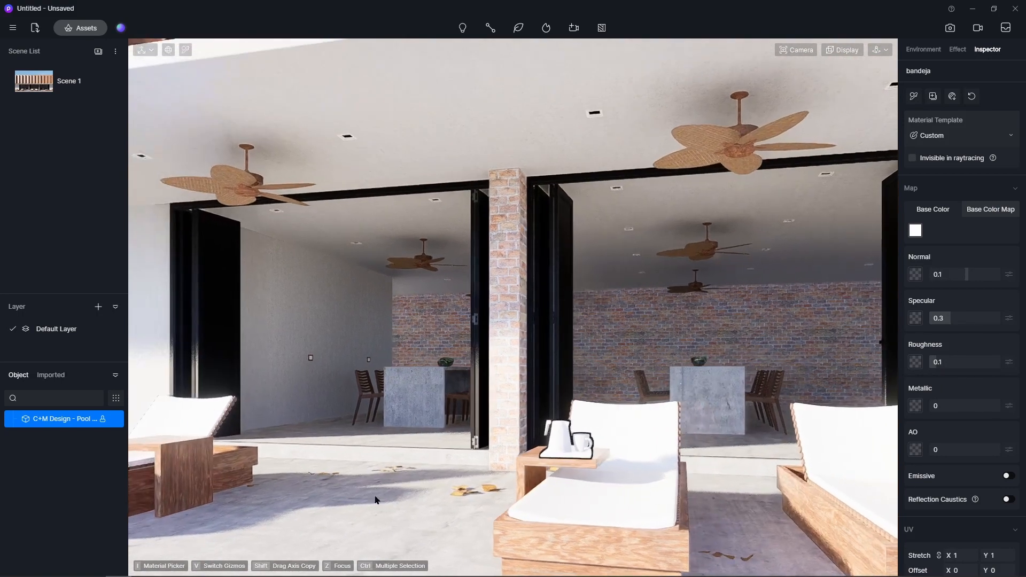
pyautogui.scroll(3, 213, 317)
pyautogui.click(246, 308)
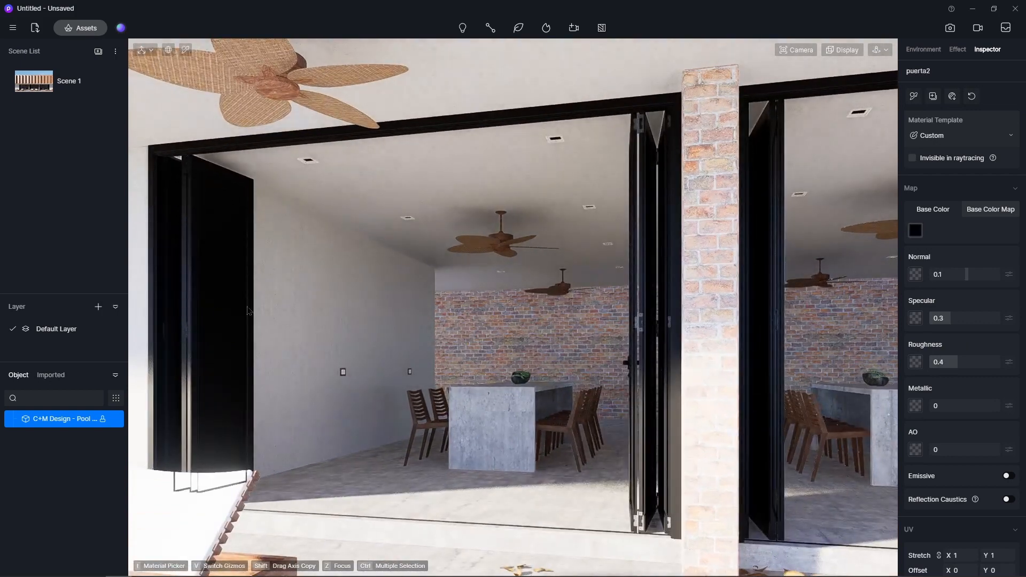
pyautogui.click(936, 135)
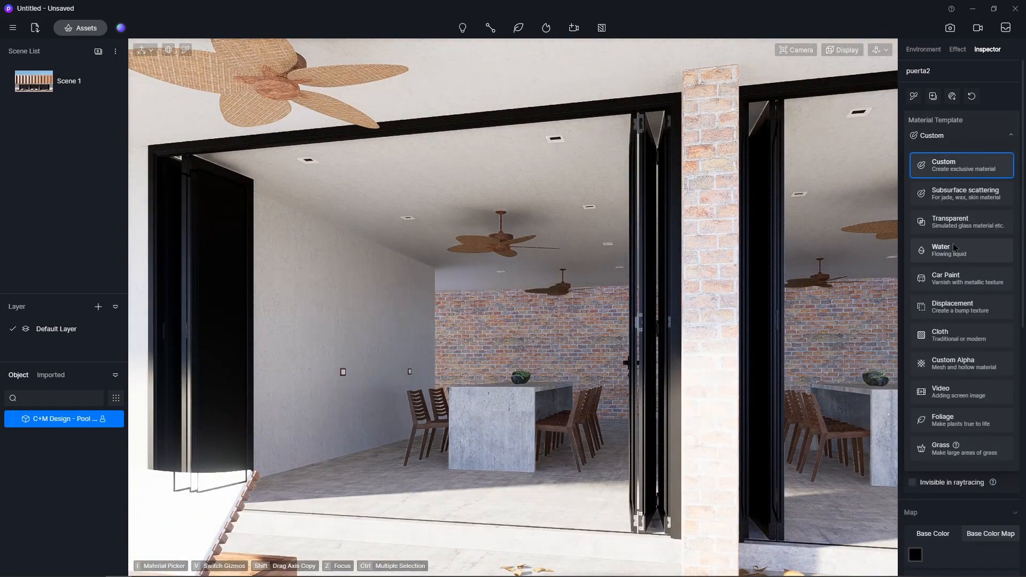
pyautogui.click(956, 220)
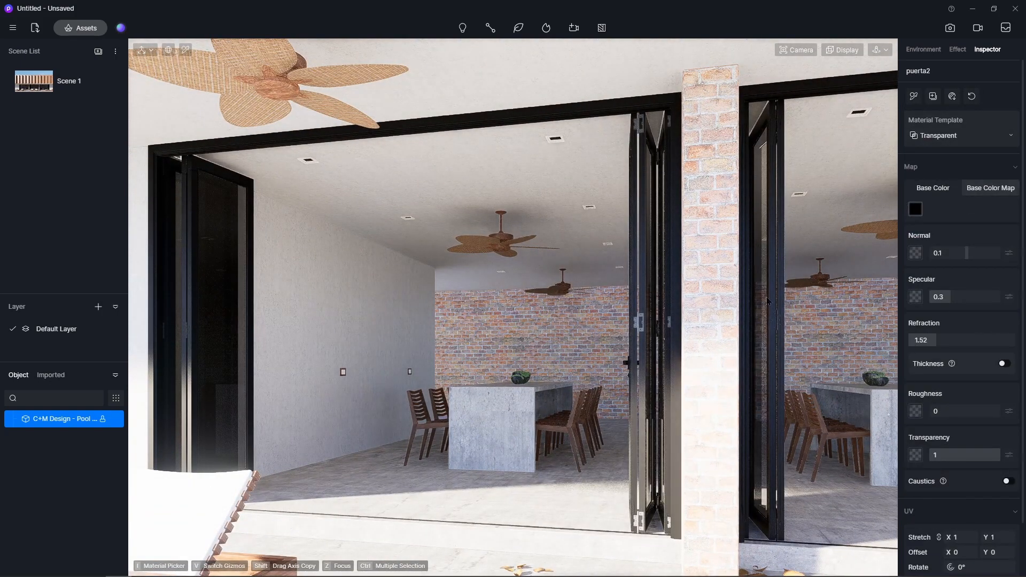
# - Set the puerta material of the folding-door hinges to Metallic 1 and Roughness 0.17
pyautogui.moveTo(433, 374); pyautogui.dragTo(509, 342, button='middle')
pyautogui.scroll(-2, 636, 353)
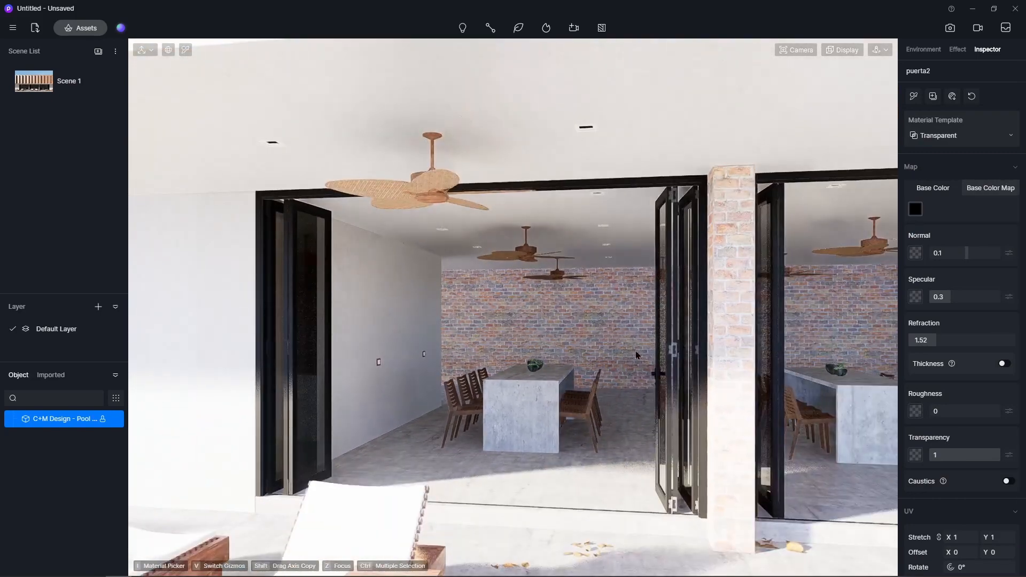
pyautogui.scroll(5, 636, 350)
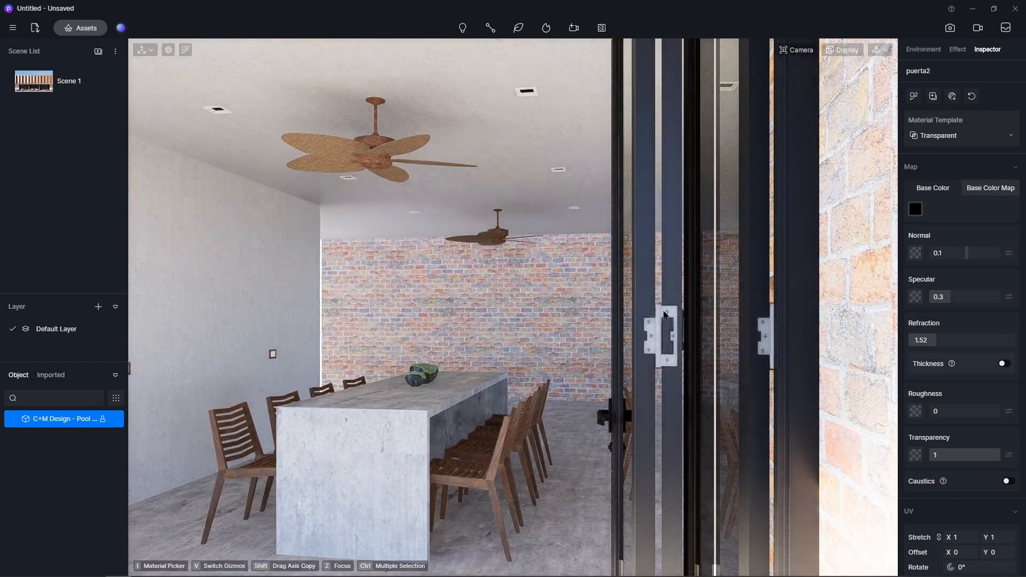
pyautogui.click(665, 316)
pyautogui.moveTo(958, 404); pyautogui.dragTo(1001, 405)
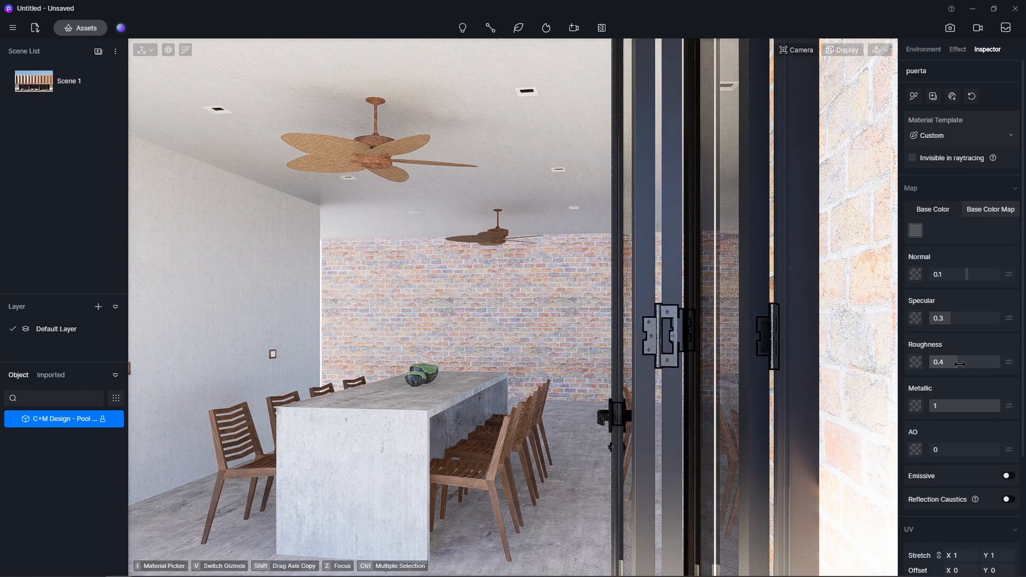
pyautogui.moveTo(954, 365); pyautogui.dragTo(945, 365)
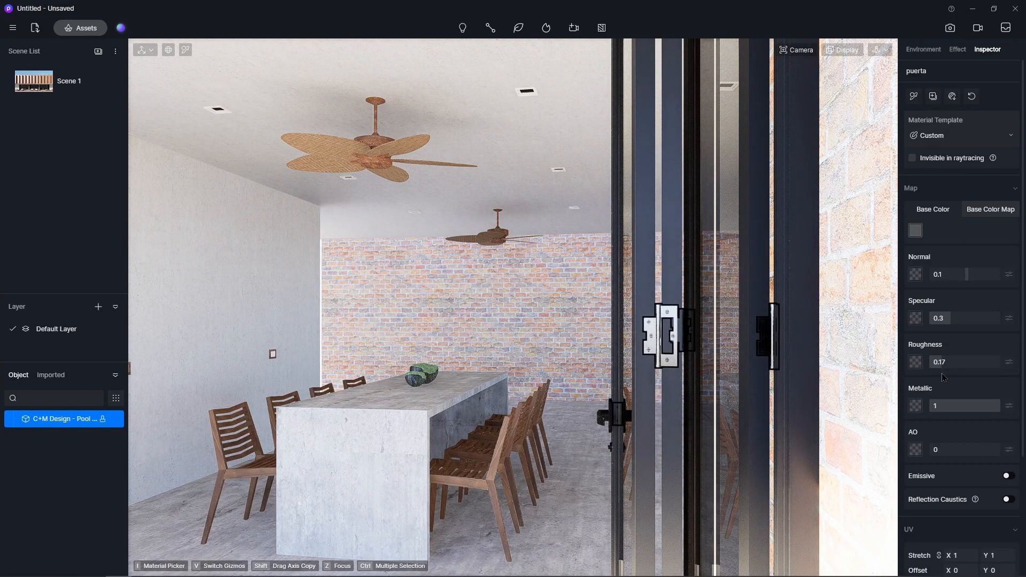
# - Set the Metallic value of the puerta3 door frame material to 0.7
pyautogui.click(644, 412)
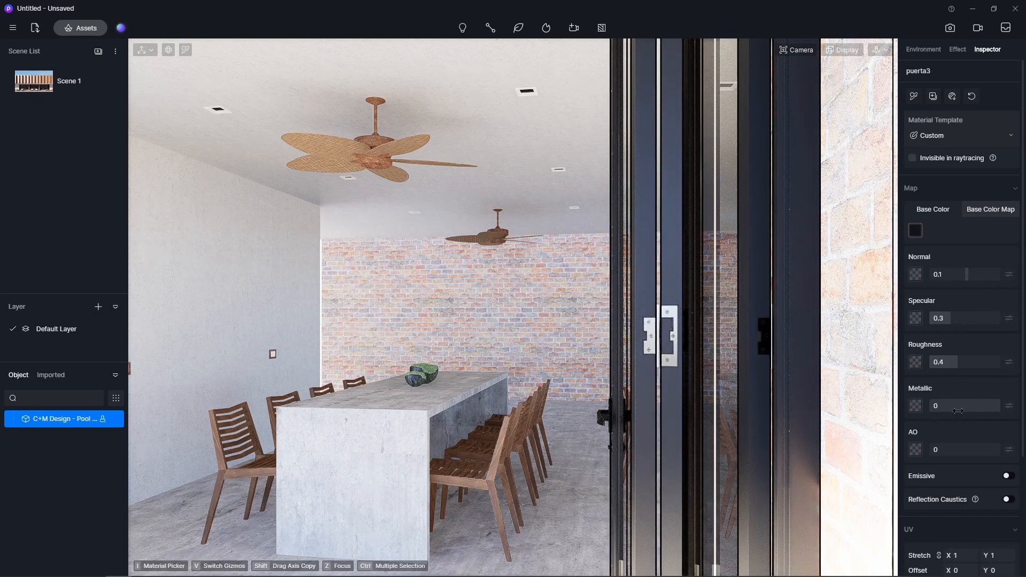
pyautogui.moveTo(951, 410); pyautogui.dragTo(980, 417)
# - Apply the Foliage template to the centro1 grass in the stone bowl on the sunken lounge's table
pyautogui.scroll(-5, 484, 360)
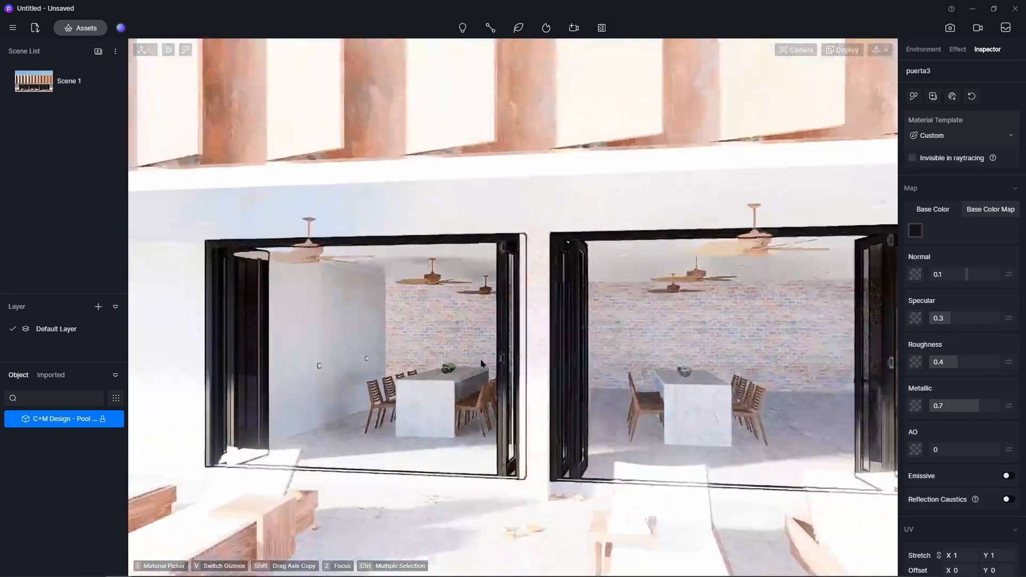
pyautogui.scroll(-6, 471, 331)
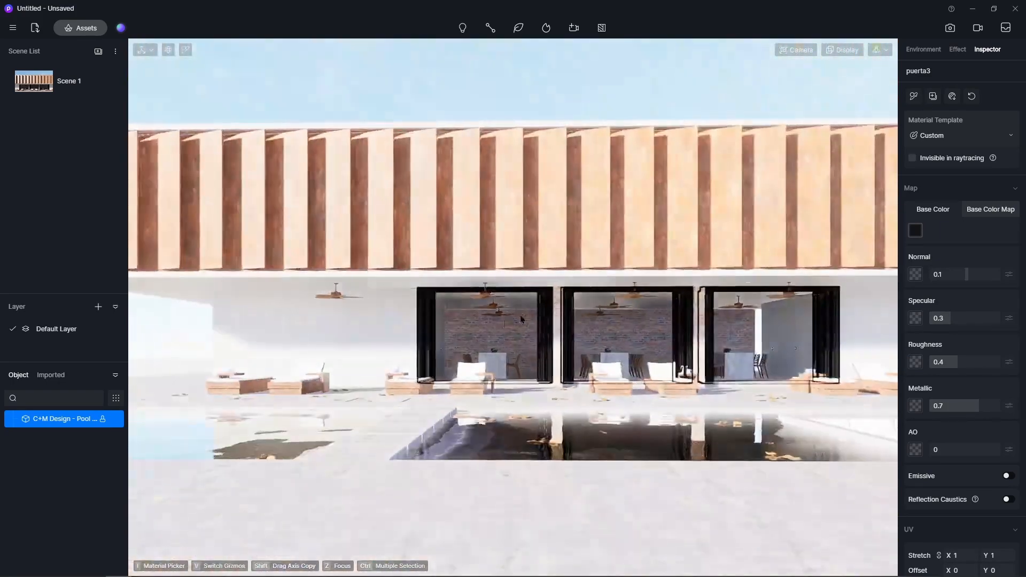
pyautogui.scroll(-6, 702, 393)
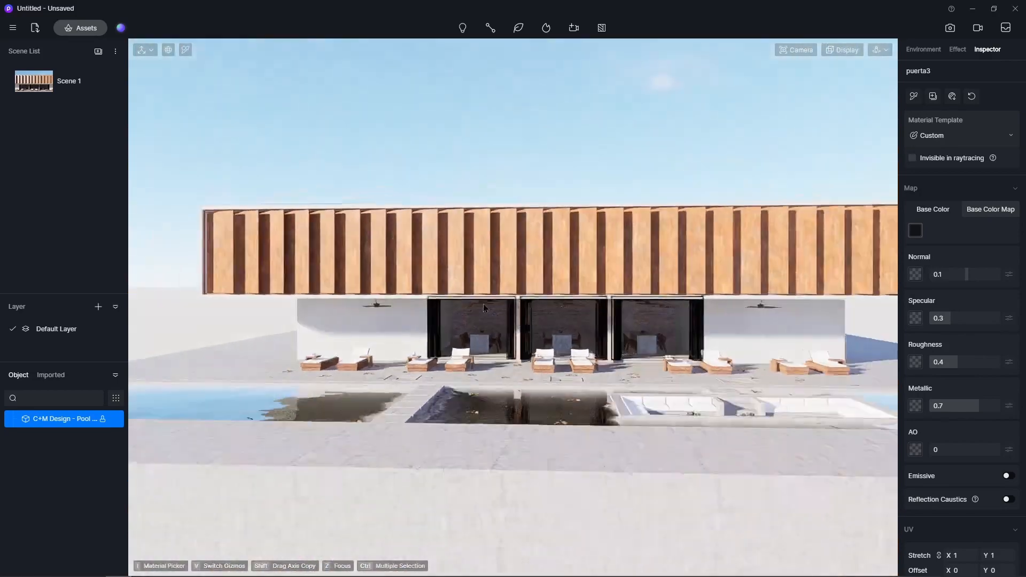
pyautogui.scroll(5, 708, 342)
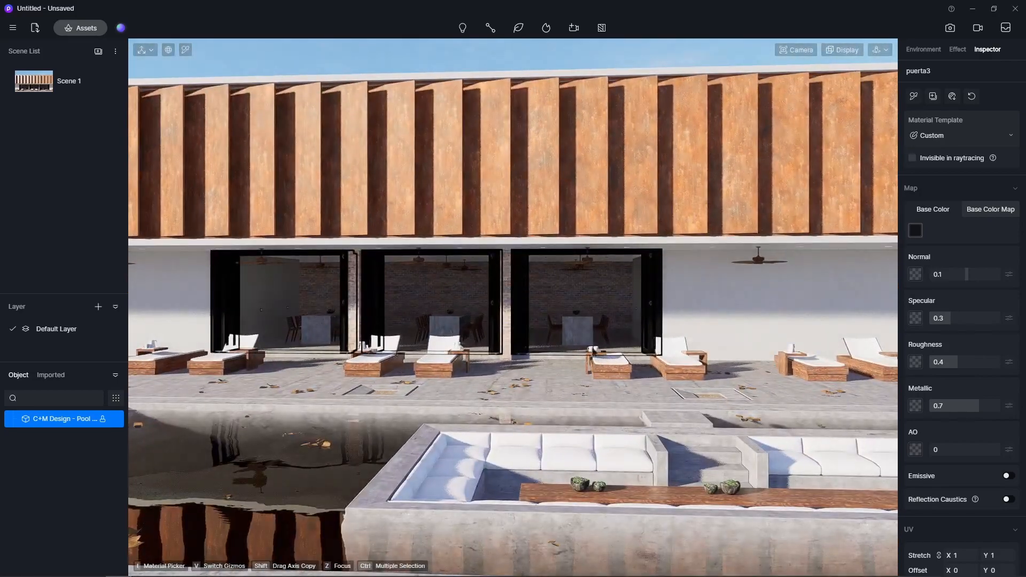
pyautogui.scroll(6, 591, 477)
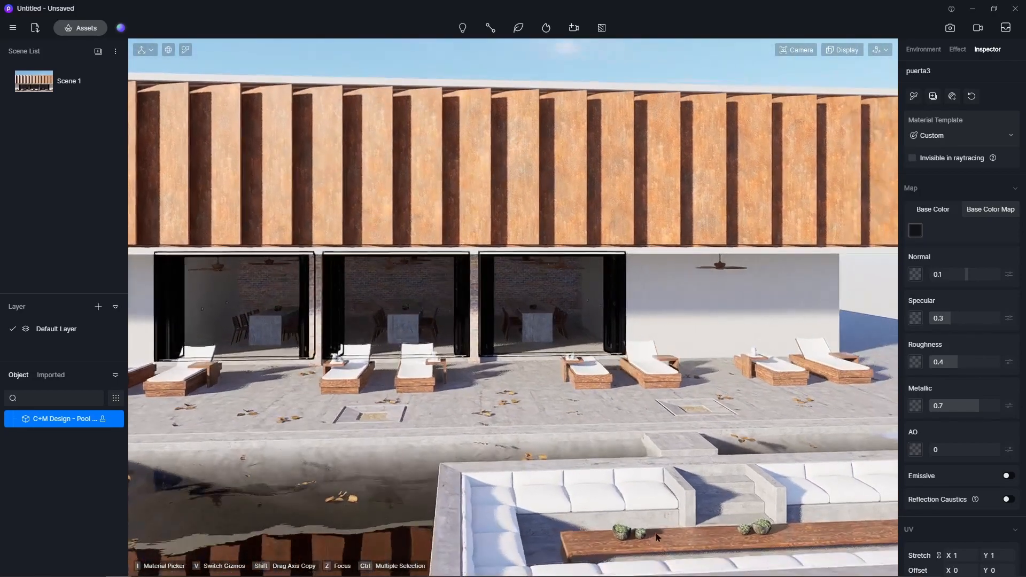
pyautogui.scroll(5, 580, 502)
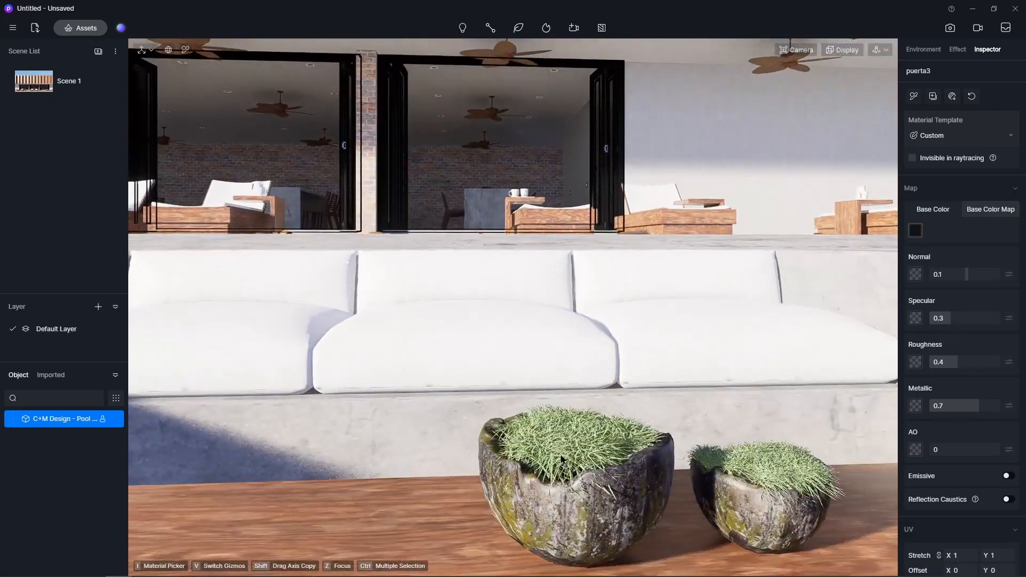
pyautogui.click(561, 459)
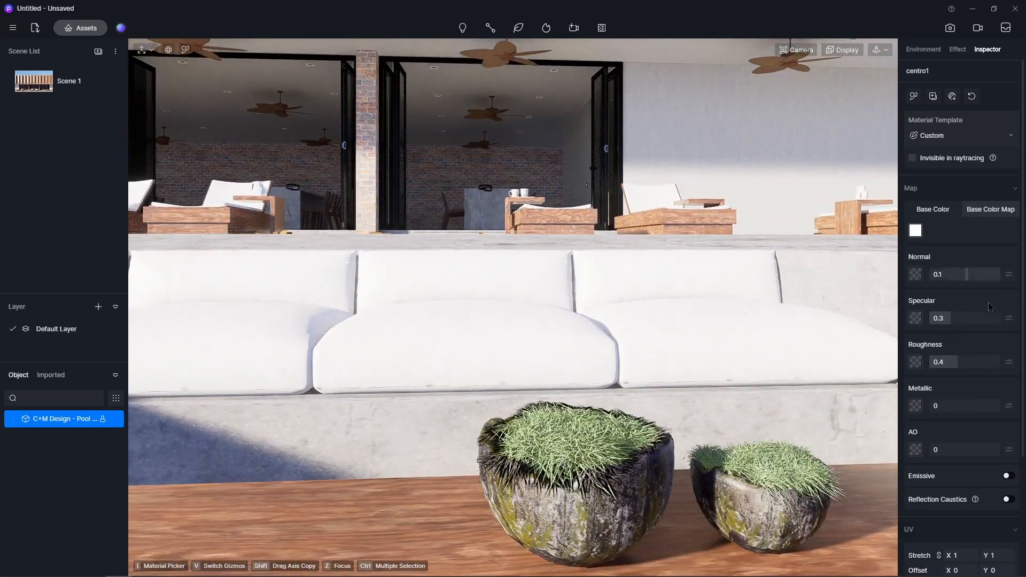
pyautogui.click(945, 140)
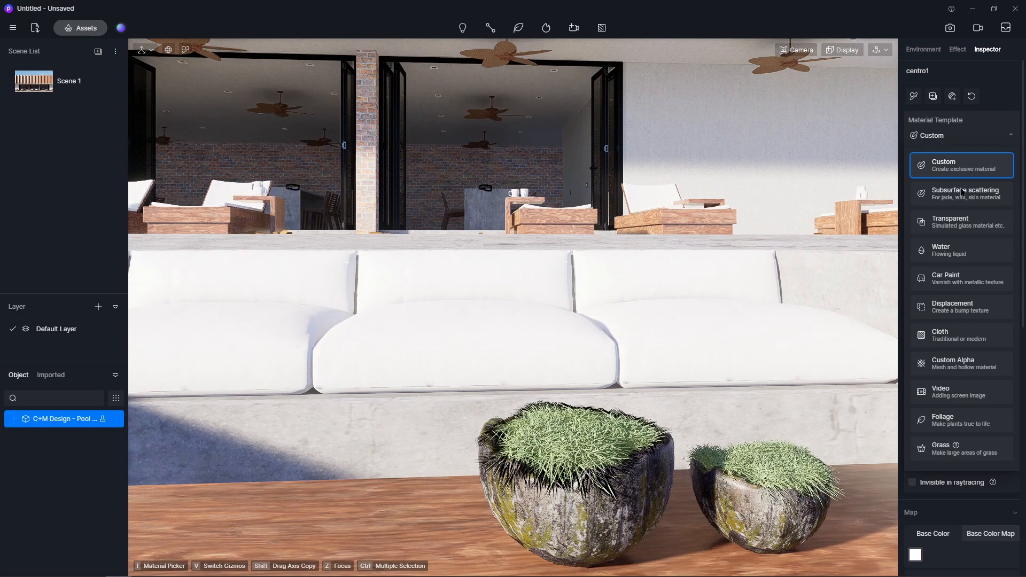
pyautogui.click(975, 427)
# - Apply the Foliage template to the hoja material of the dry leaves on the terrace floor
pyautogui.scroll(-5, 707, 434)
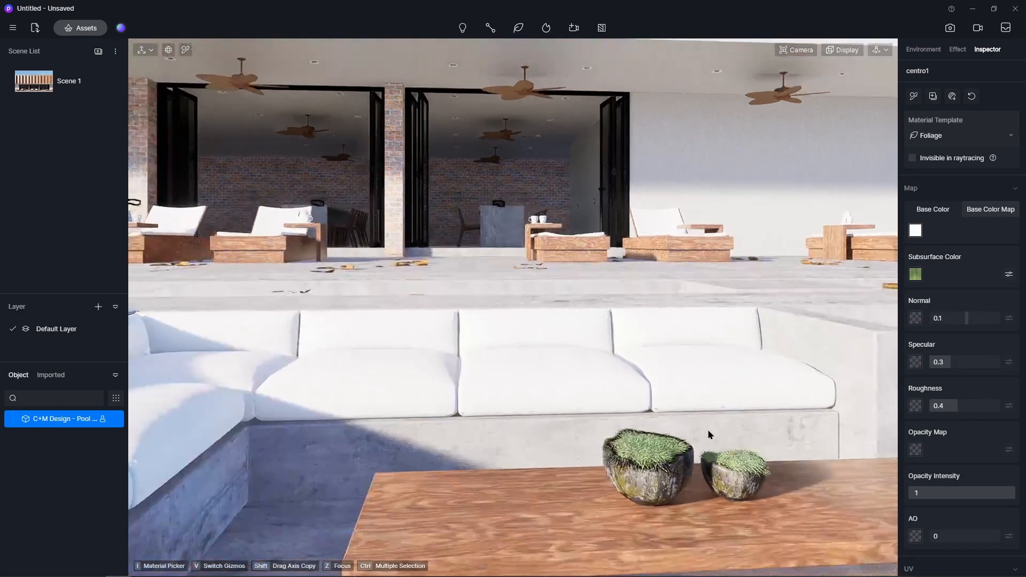
pyautogui.scroll(10, 674, 404)
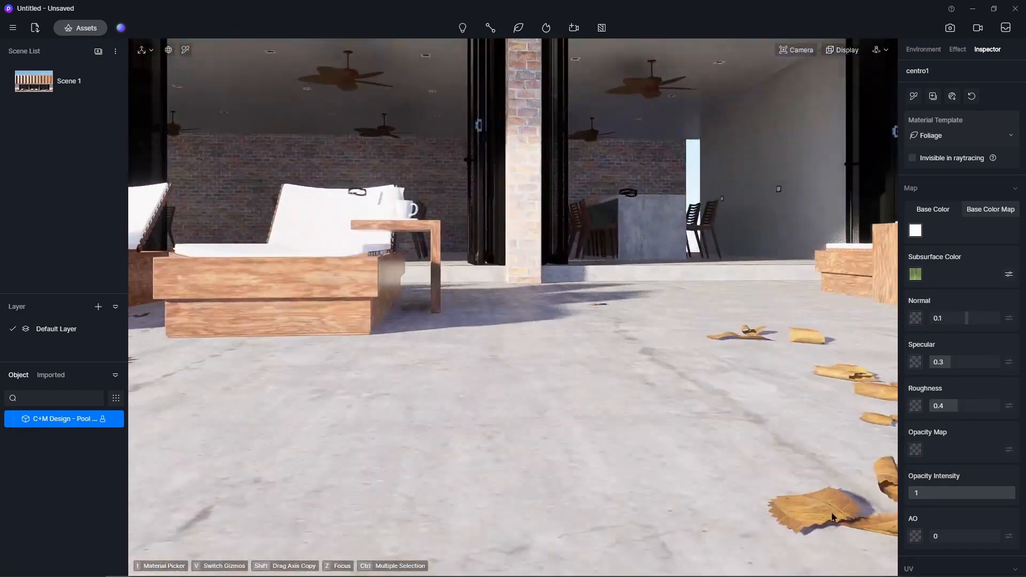
pyautogui.click(816, 512)
pyautogui.click(939, 137)
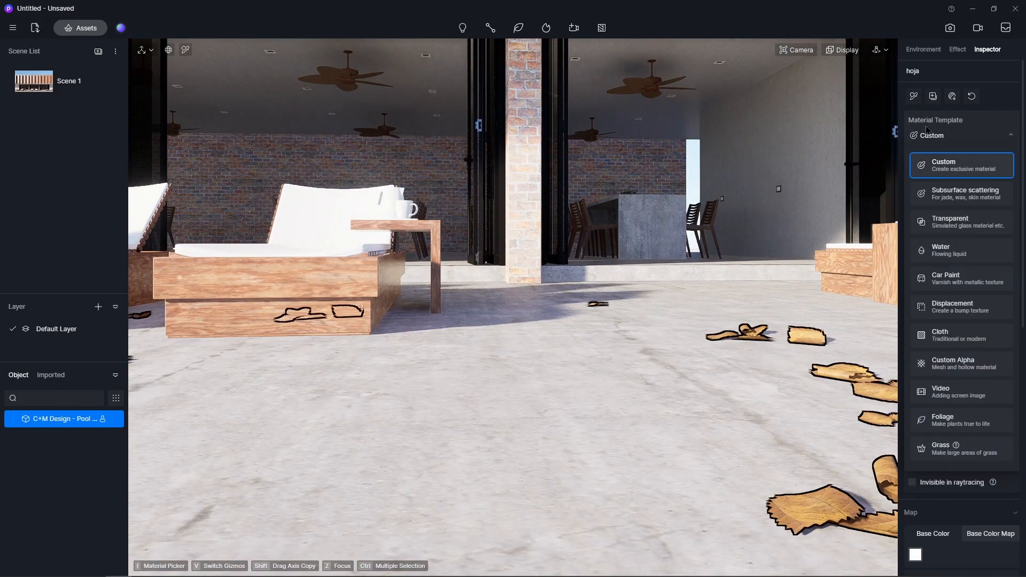
pyautogui.click(959, 418)
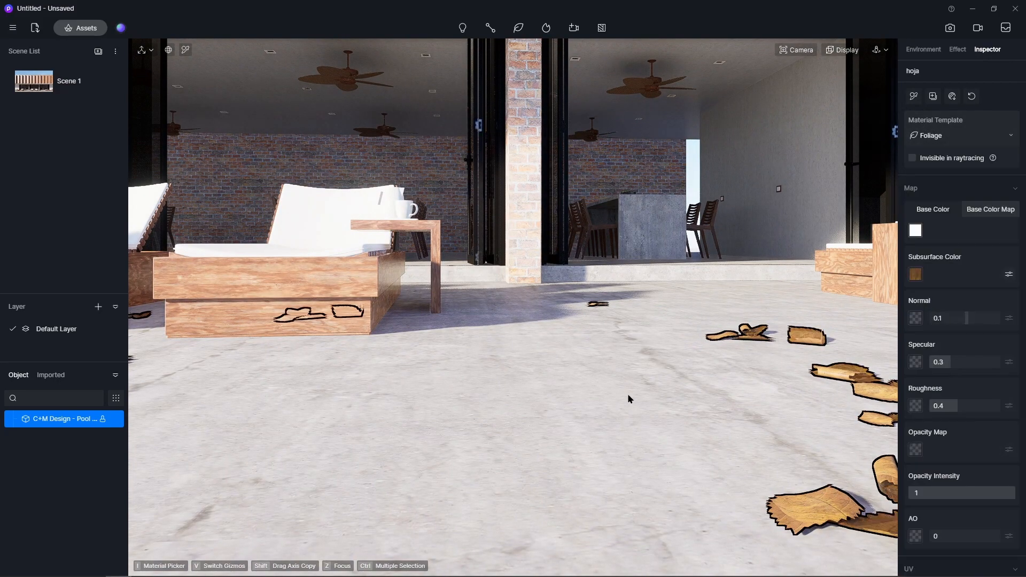
# - Examine the pool, terrace and facade of the pool house from several distances and angles, including from above
pyautogui.scroll(-10, 622, 374)
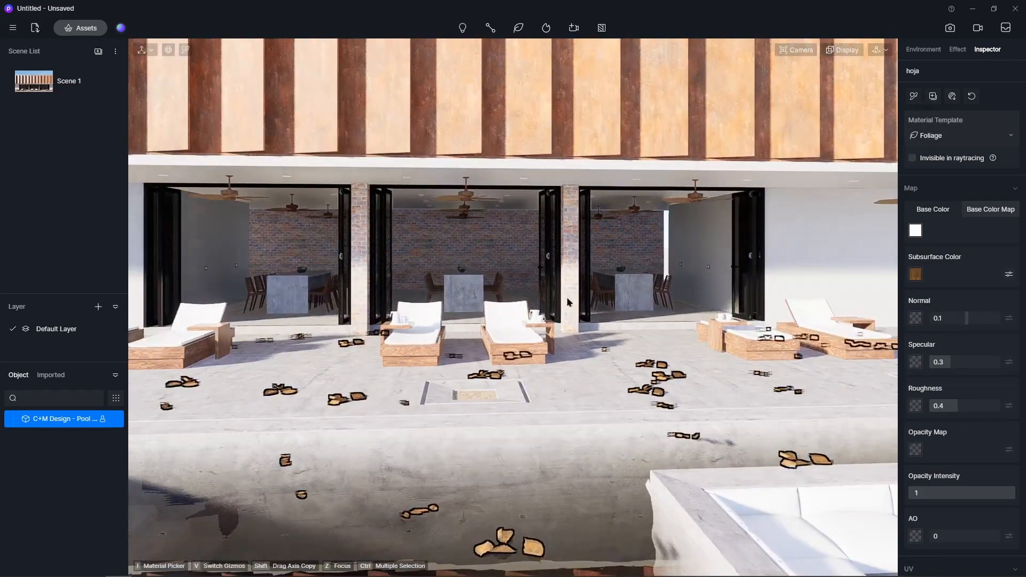
pyautogui.scroll(-5, 567, 296)
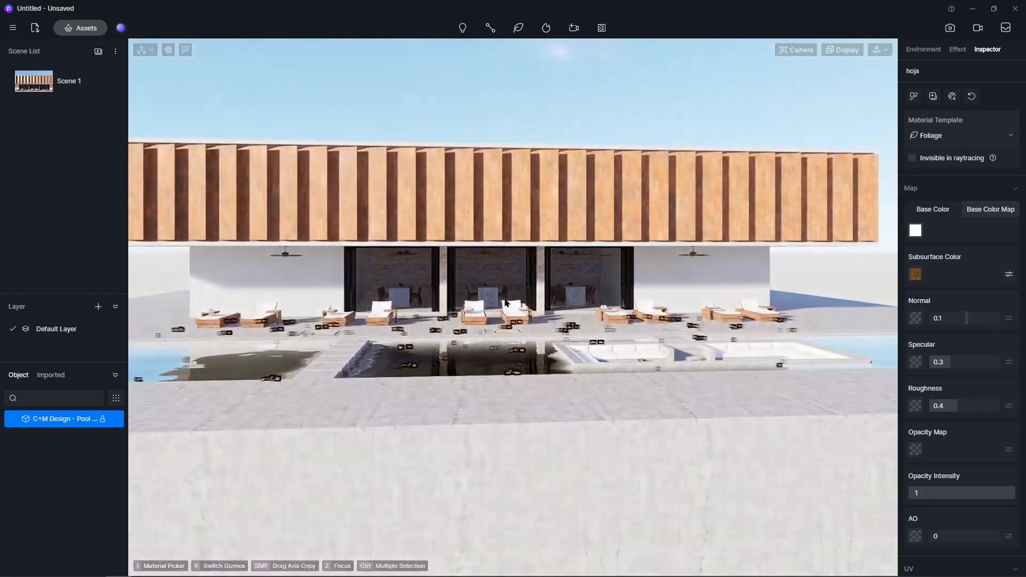
pyautogui.scroll(10, 514, 290)
pyautogui.scroll(-5, 592, 410)
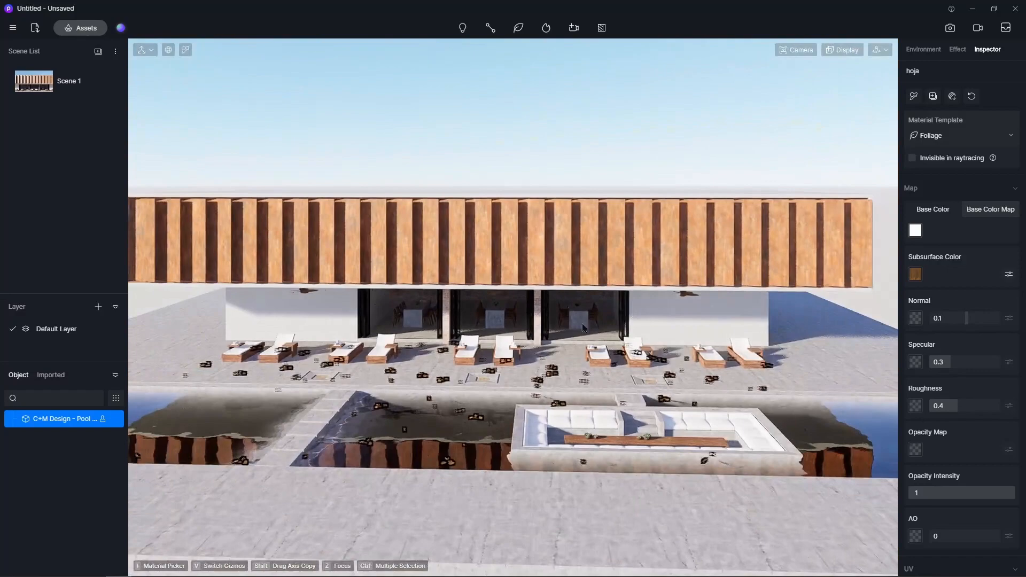
pyautogui.moveTo(582, 324); pyautogui.dragTo(441, 497, button='middle')
pyautogui.scroll(-4, 445, 466)
pyautogui.scroll(8, 441, 500)
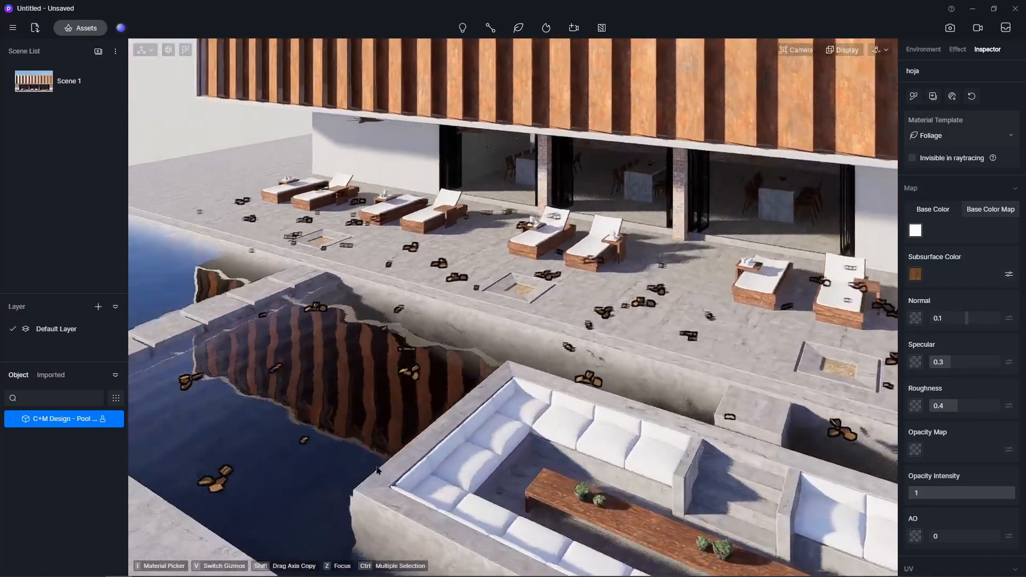
pyautogui.moveTo(377, 470); pyautogui.dragTo(569, 454, button='middle')
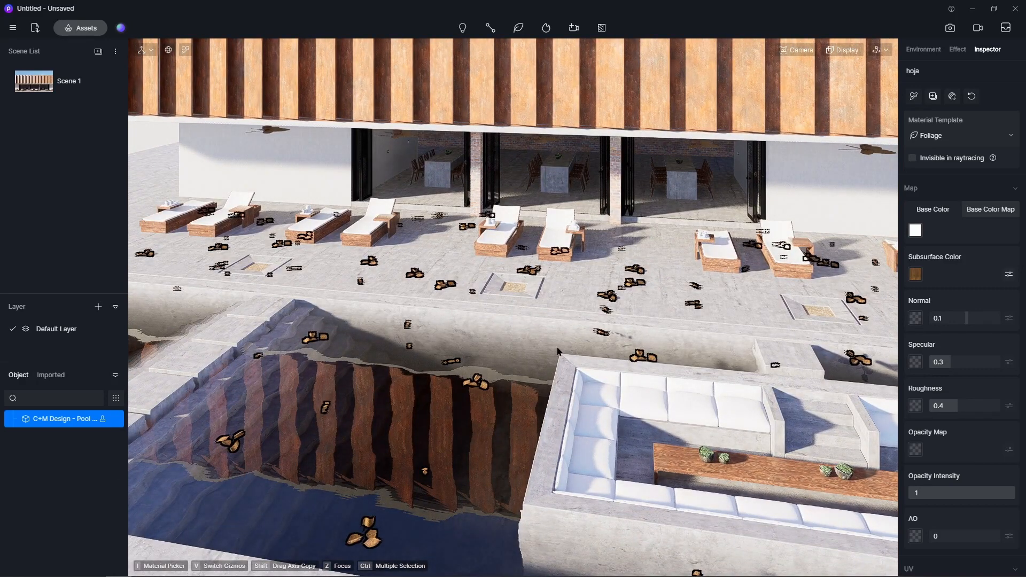
pyautogui.moveTo(557, 352); pyautogui.dragTo(431, 397, button='middle')
pyautogui.scroll(-5, 460, 363)
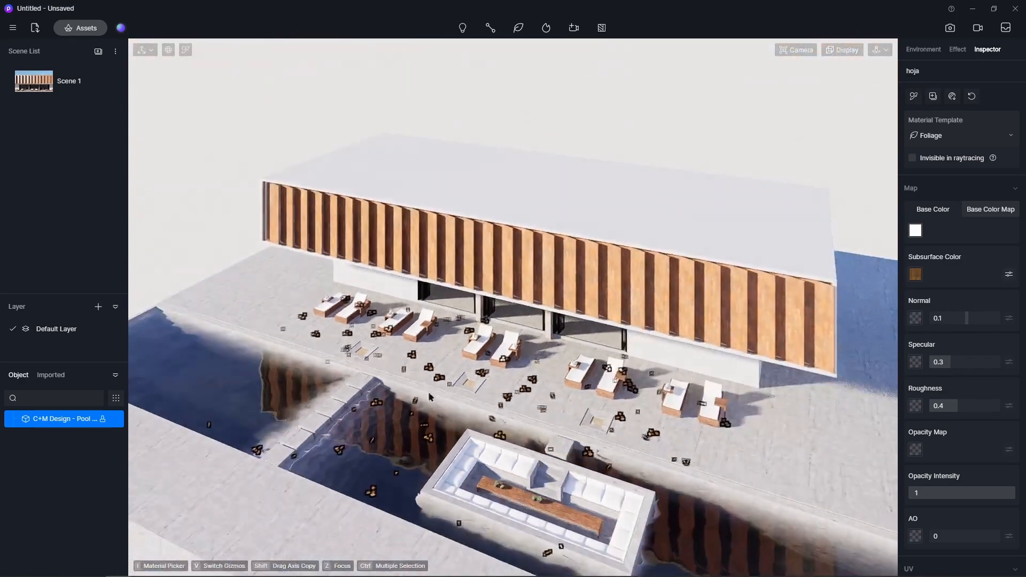
# - Browse the online Nature models in the asset library and filter them to High Definition only
pyautogui.click(80, 28)
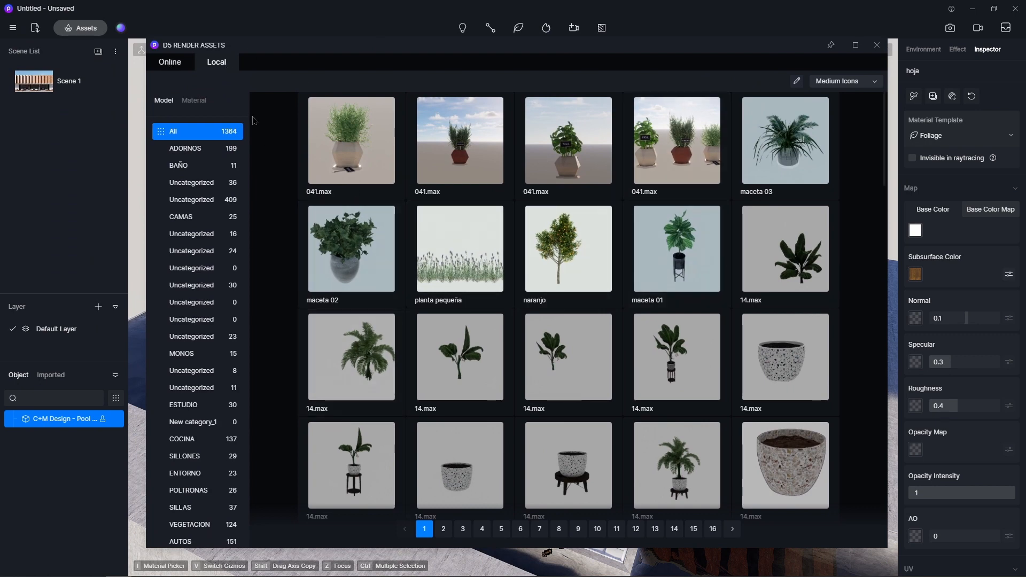
pyautogui.click(169, 62)
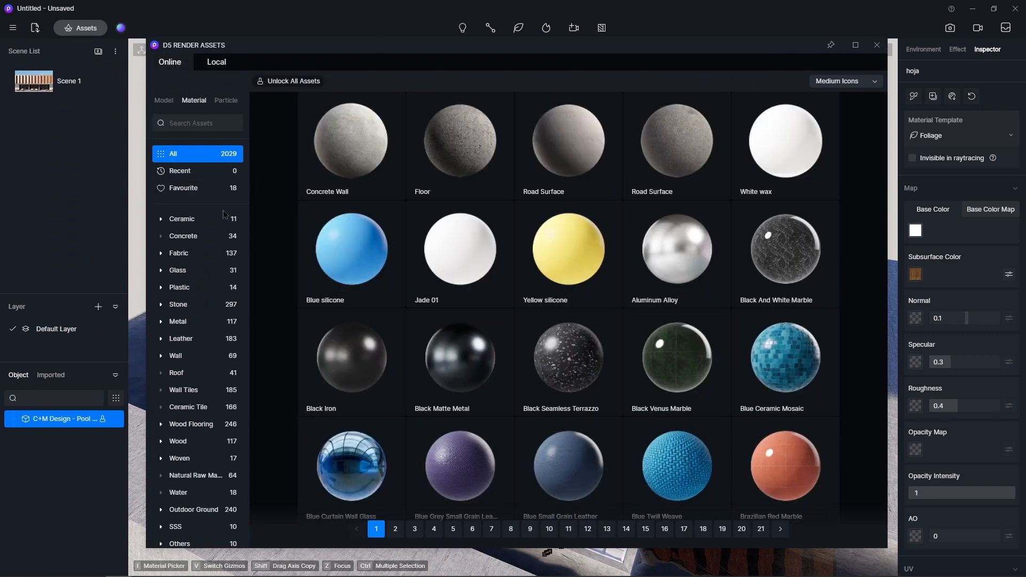
pyautogui.click(163, 101)
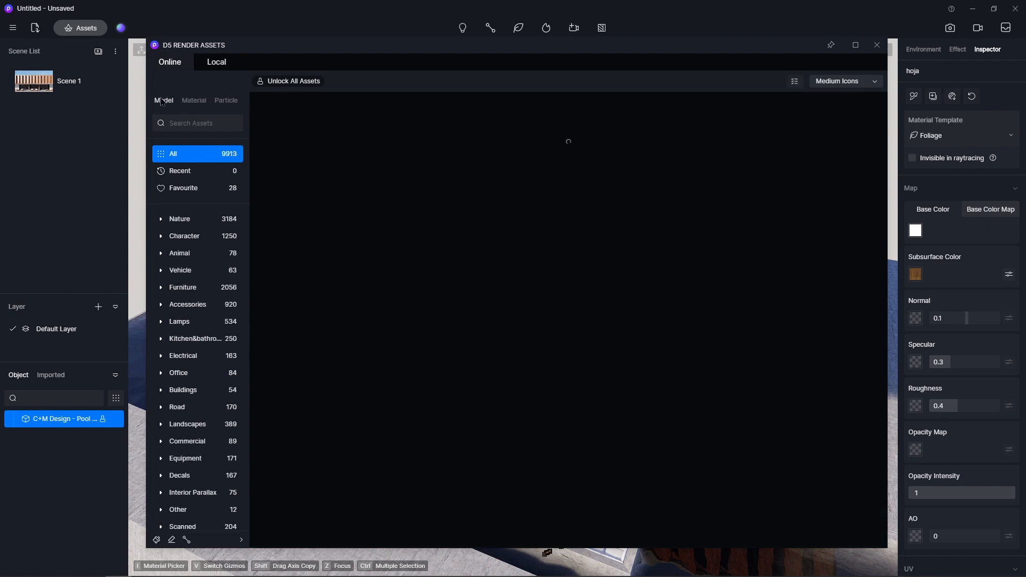
pyautogui.click(179, 219)
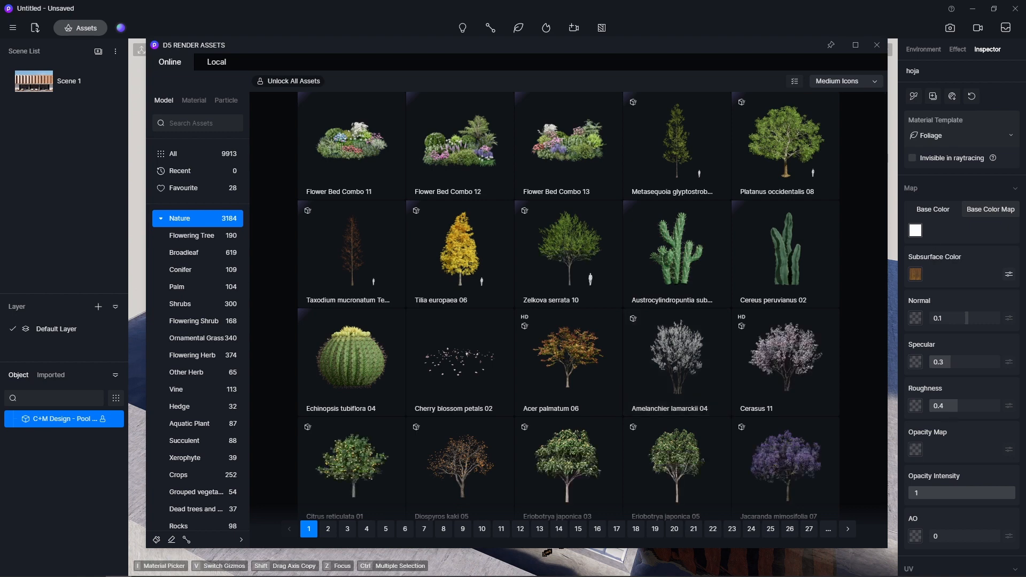
pyautogui.moveTo(421, 81); pyautogui.dragTo(1025, 69)
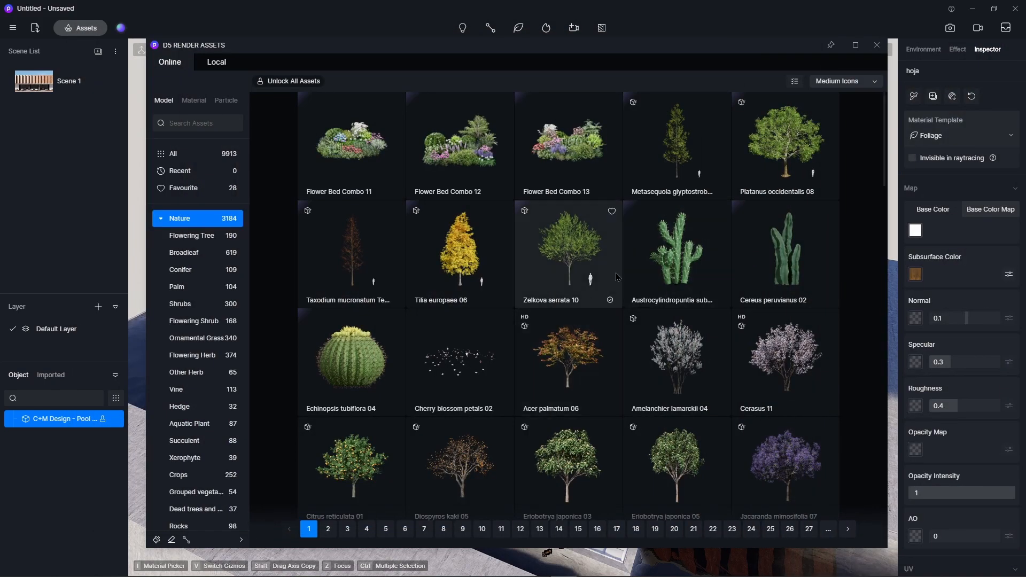
pyautogui.click(797, 82)
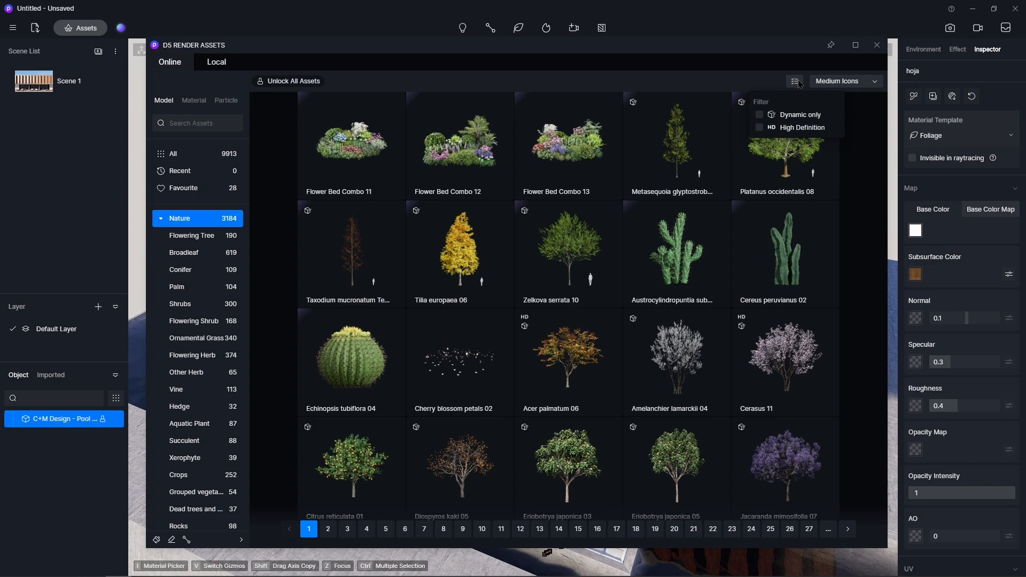
pyautogui.click(759, 128)
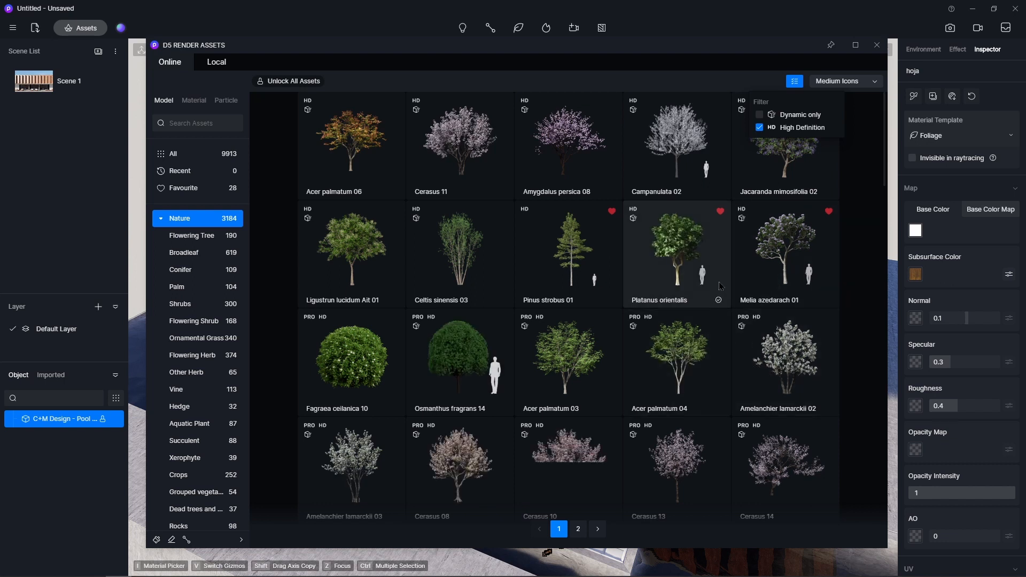
# - Place one Ligustrun lucidum Ait 01 tree in the middle planter opening of the terrace
pyautogui.click(376, 254)
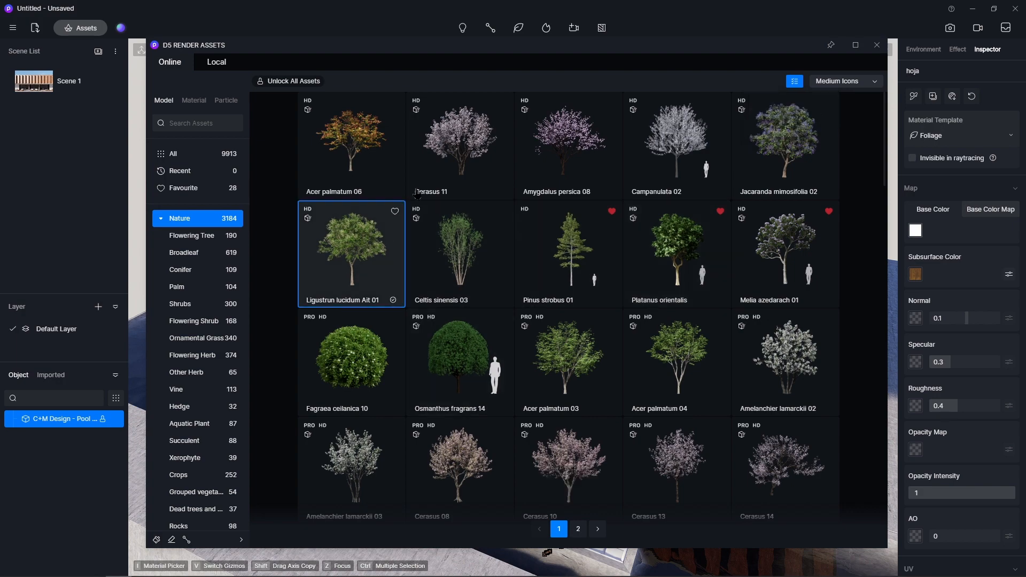
pyautogui.moveTo(521, 50); pyautogui.dragTo(468, 568)
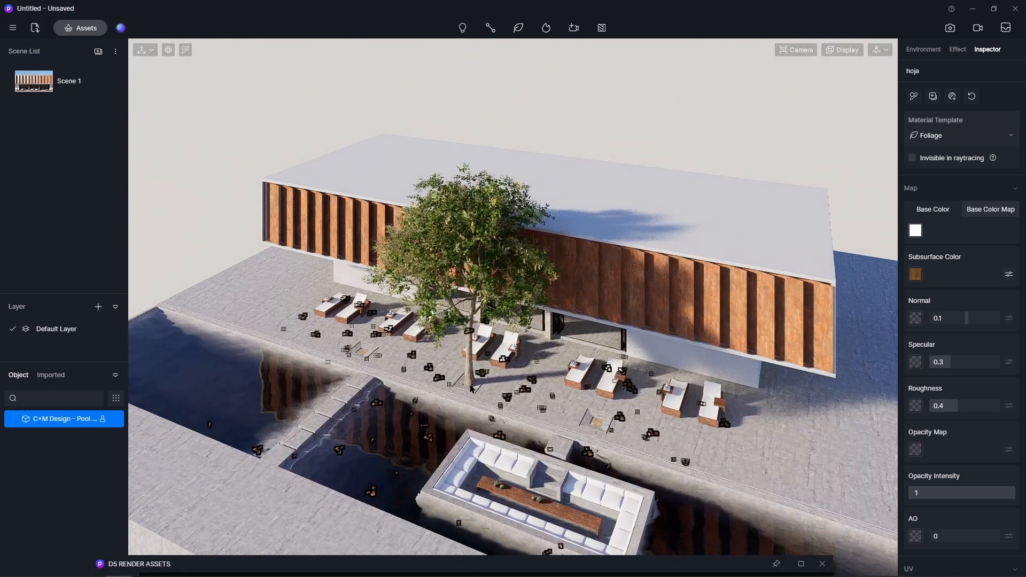
pyautogui.click(469, 387)
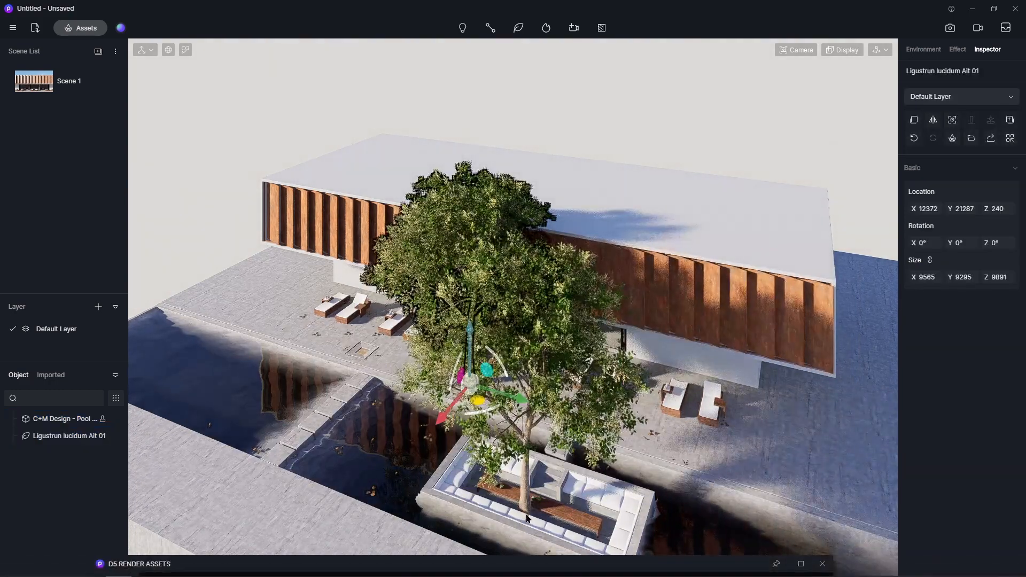
pyautogui.press('Escape')
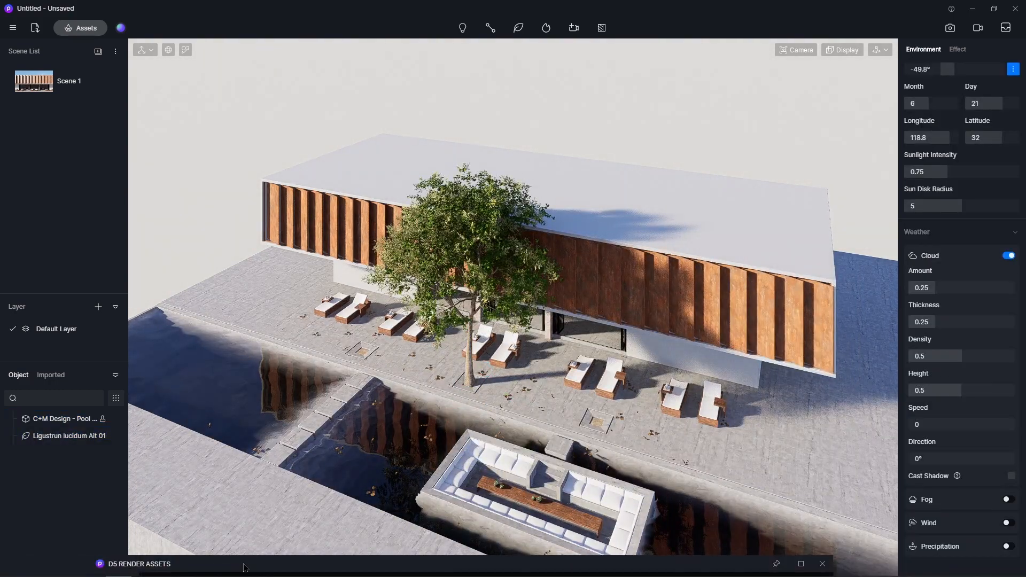
# - Place a Platanus orientalis tree in the terrace planter opening nearest the stepping-stone path across the pool
pyautogui.moveTo(243, 562); pyautogui.dragTo(232, 198)
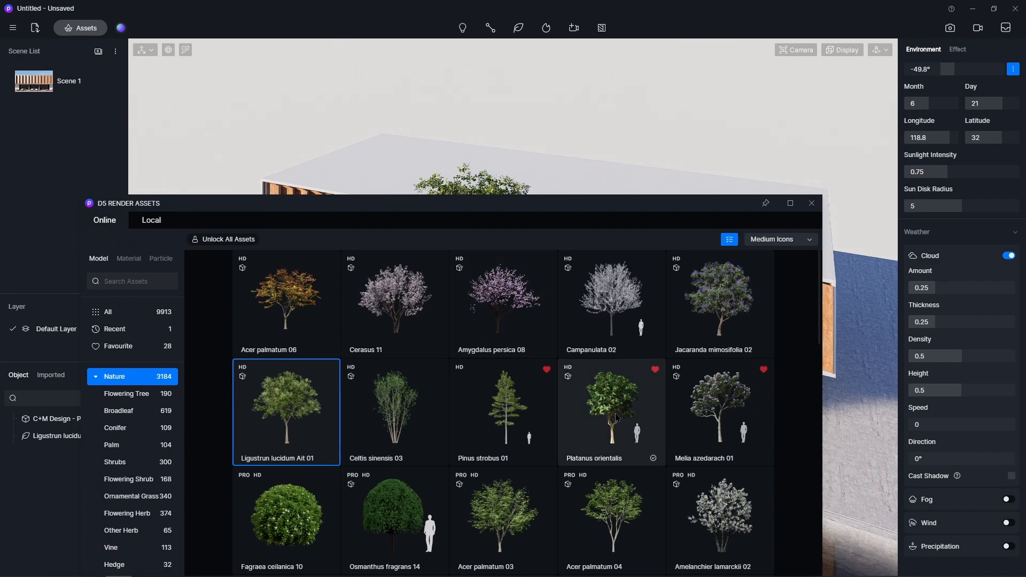
pyautogui.moveTo(565, 211); pyautogui.dragTo(553, 118)
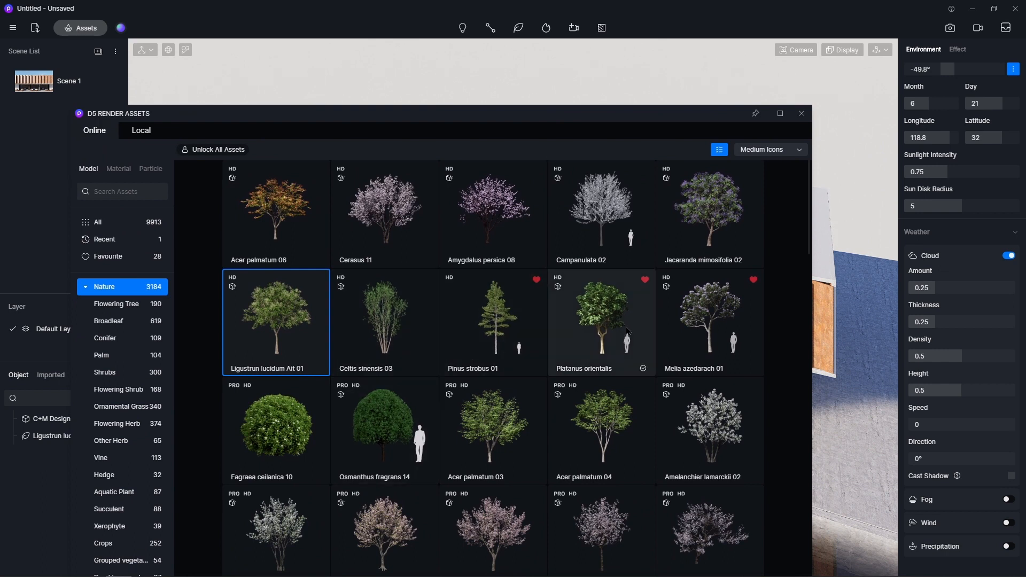
pyautogui.click(598, 342)
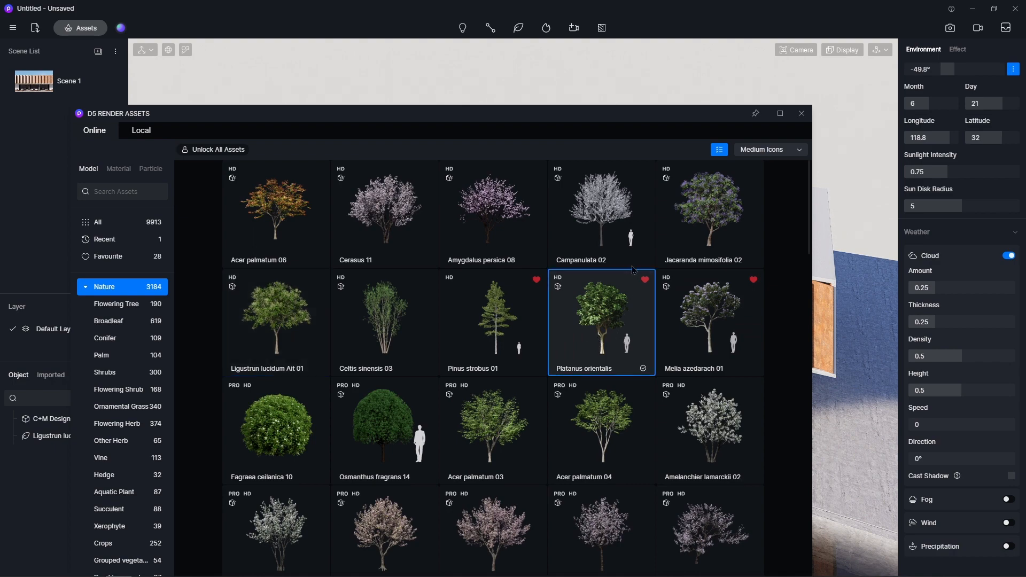
pyautogui.moveTo(599, 132); pyautogui.dragTo(404, 479)
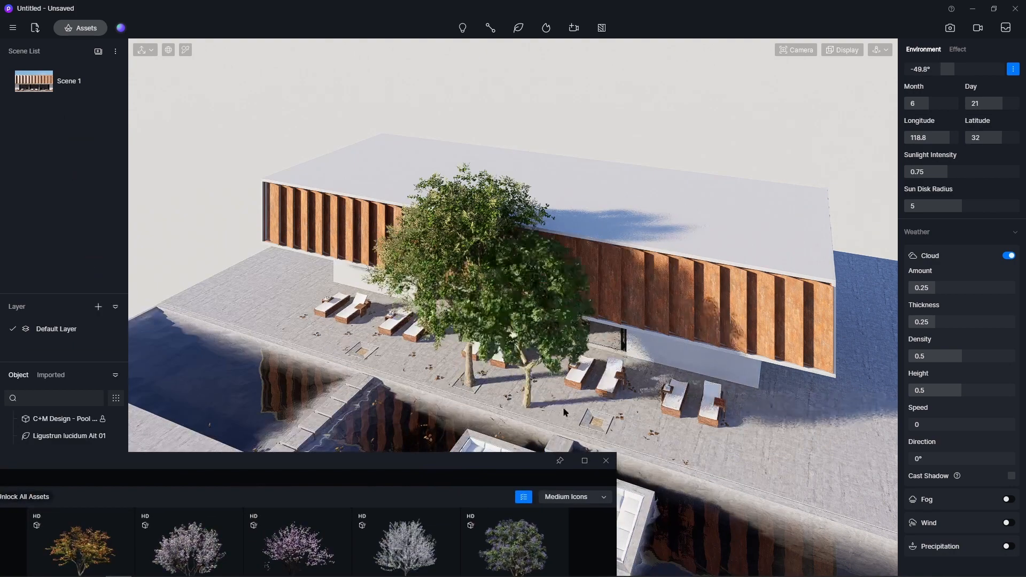
pyautogui.click(469, 382)
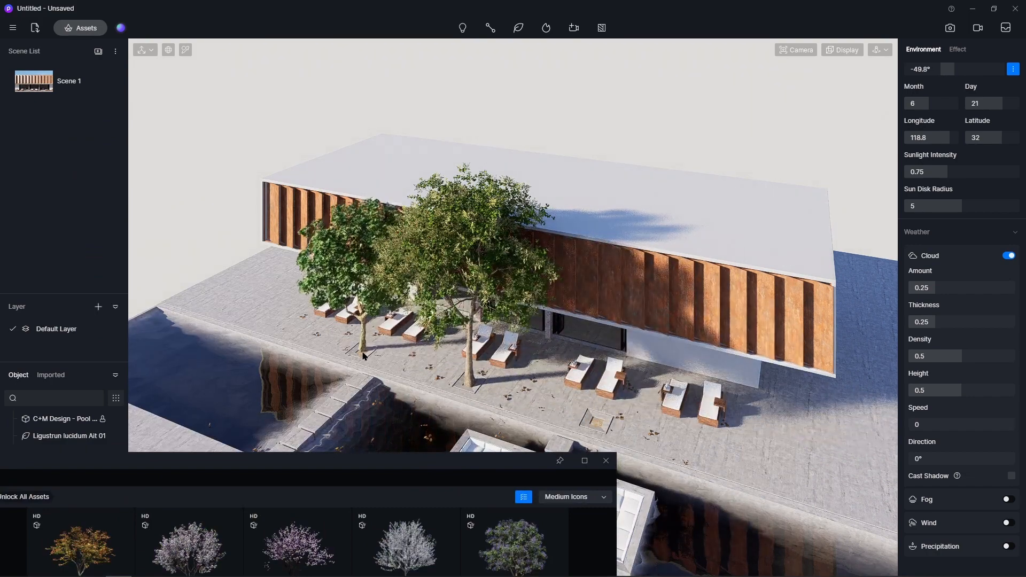
pyautogui.click(363, 356)
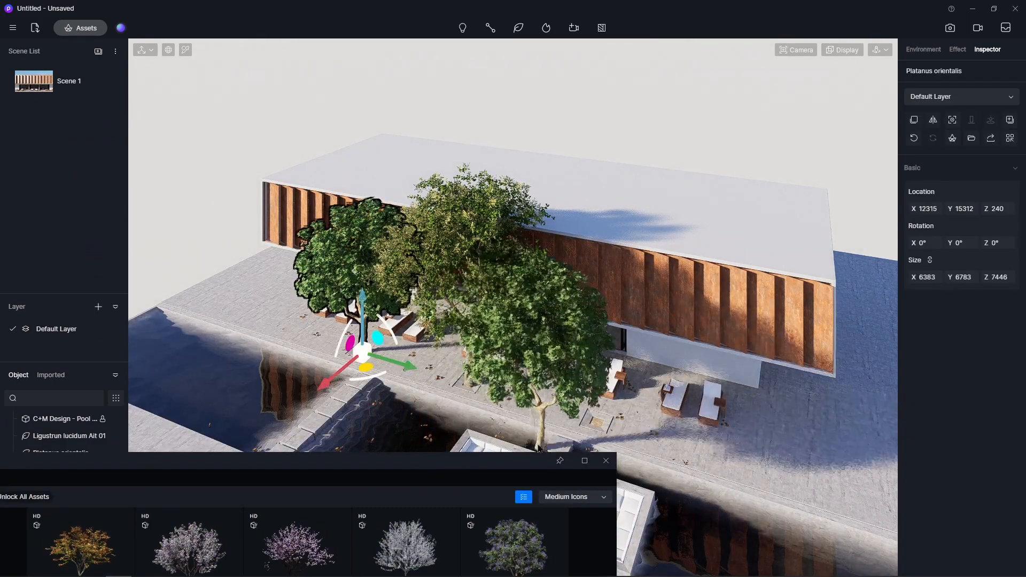
# - Cancel the extra Platanus orientalis placement and place an Acer palmatum 06 tree in the remaining terrace planter opening, beside the sunken lounge
pyautogui.rightClick(538, 410)
pyautogui.moveTo(422, 458); pyautogui.dragTo(729, 85)
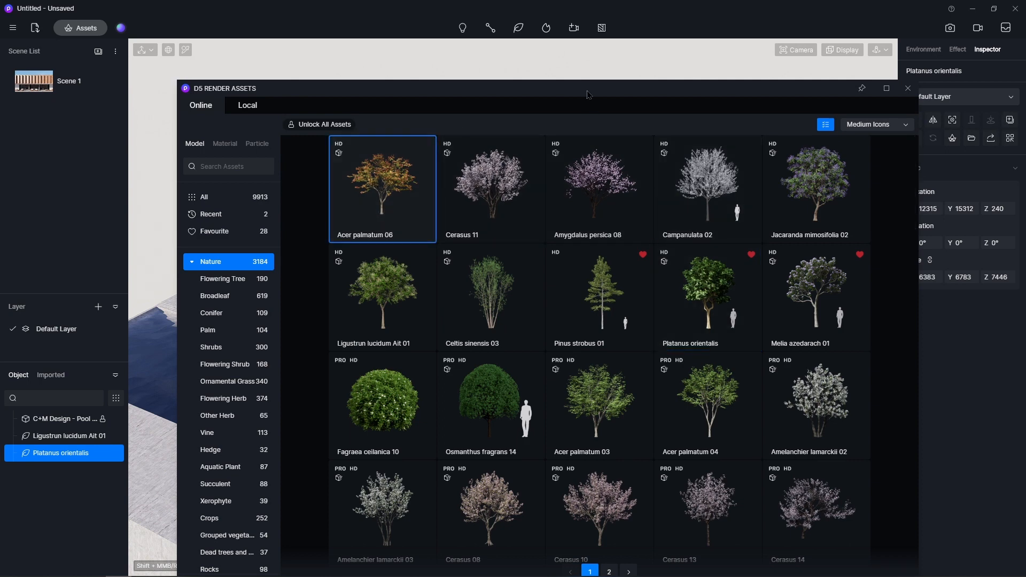
pyautogui.moveTo(585, 92); pyautogui.dragTo(573, 501)
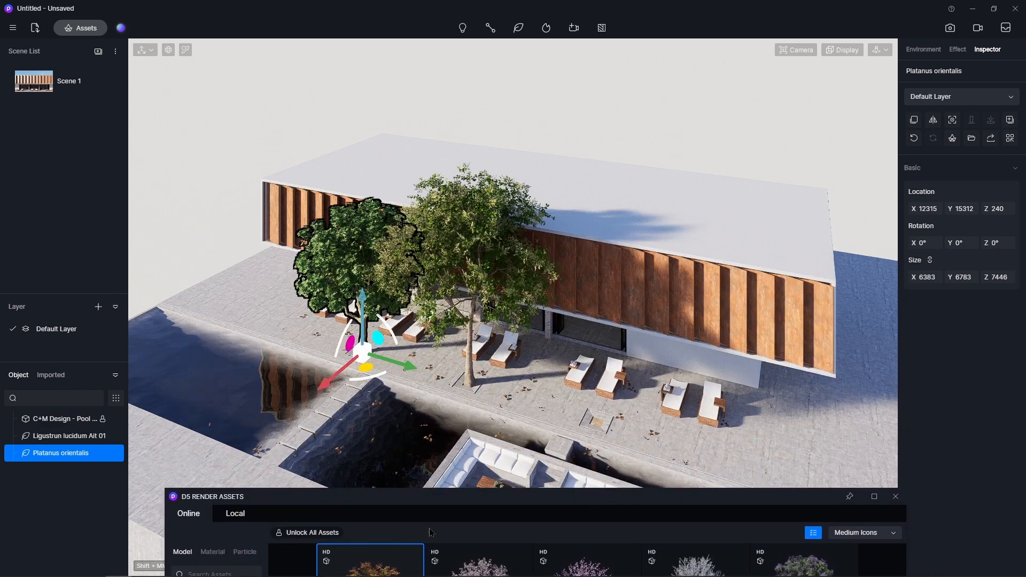
pyautogui.moveTo(340, 535); pyautogui.dragTo(485, 519)
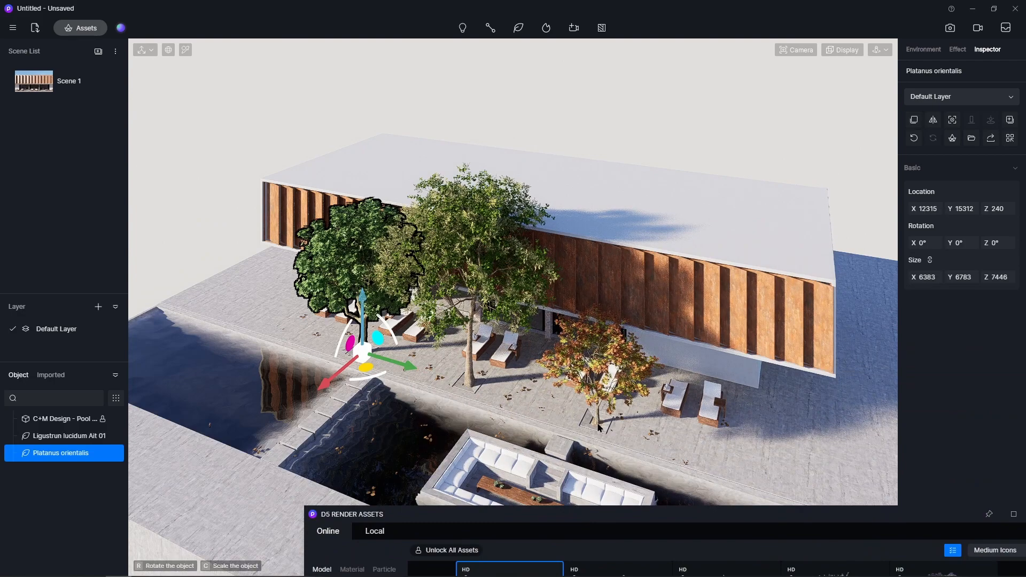
pyautogui.click(599, 428)
# - Examine the new maple's fit in its planter opening up close, and check all three terrace trees from across the pool
pyautogui.scroll(3, 652, 449)
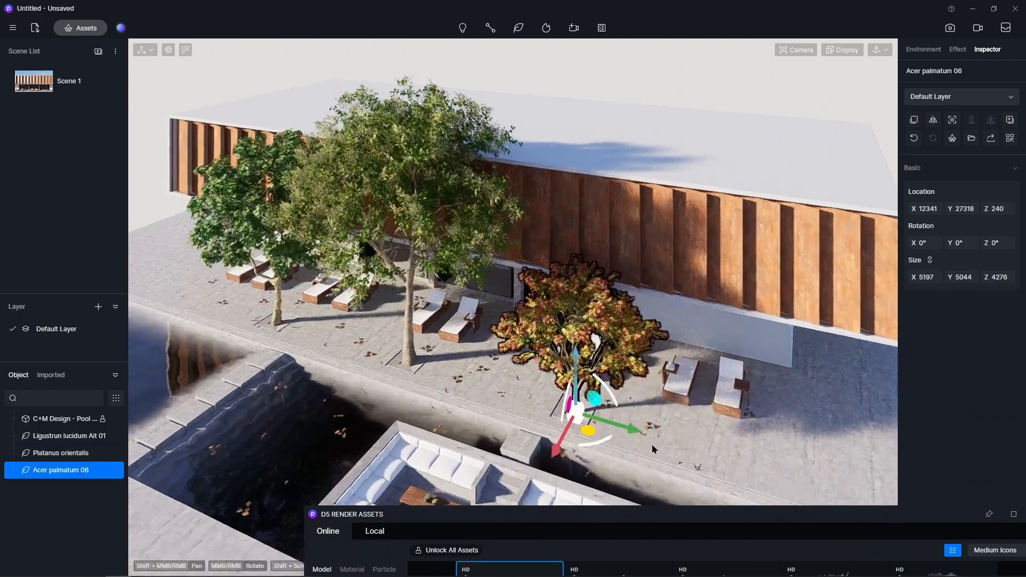
pyautogui.scroll(3, 652, 449)
pyautogui.scroll(2, 511, 294)
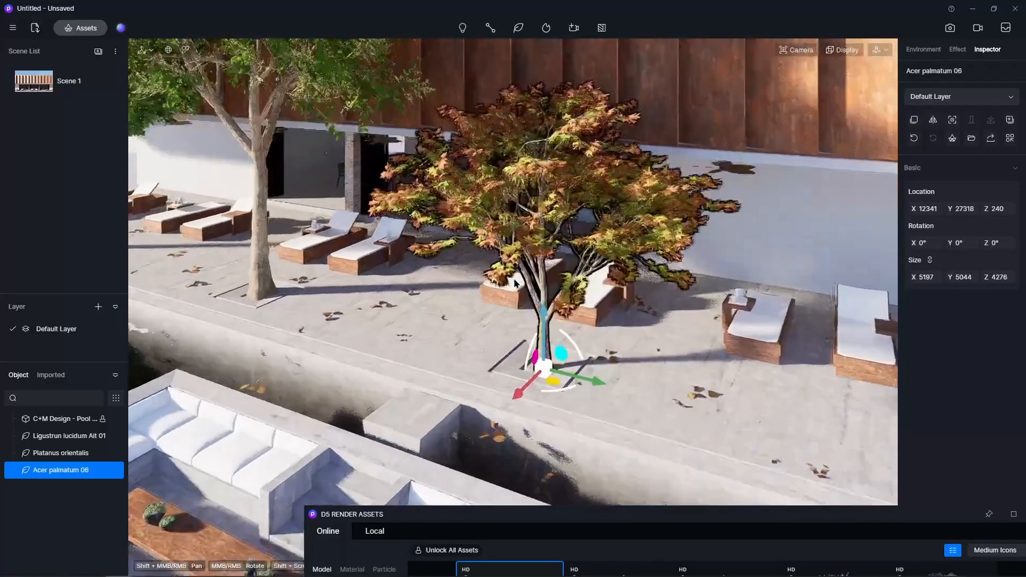
pyautogui.scroll(3, 515, 283)
pyautogui.scroll(-2, 451, 386)
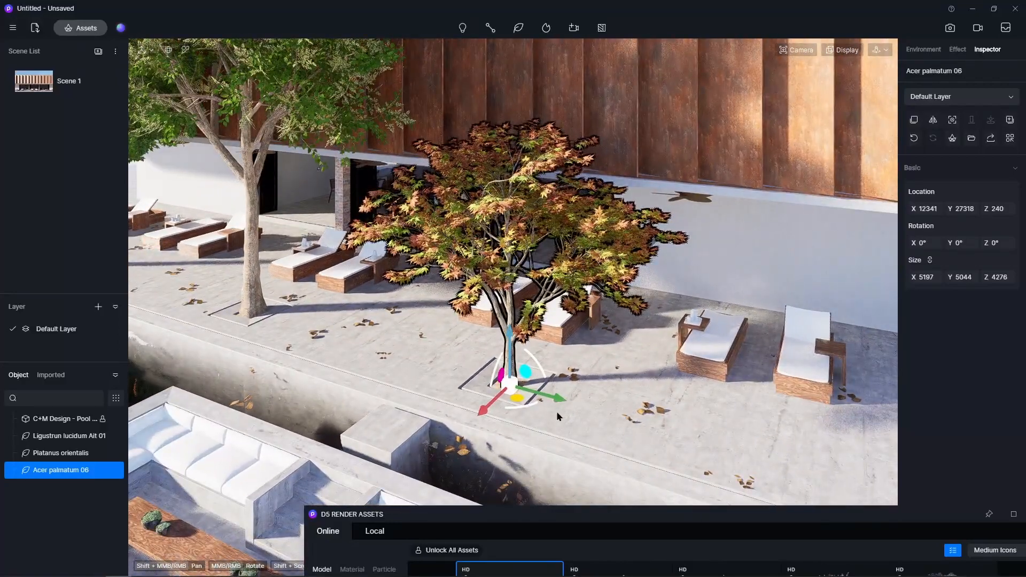
pyautogui.scroll(-10, 556, 411)
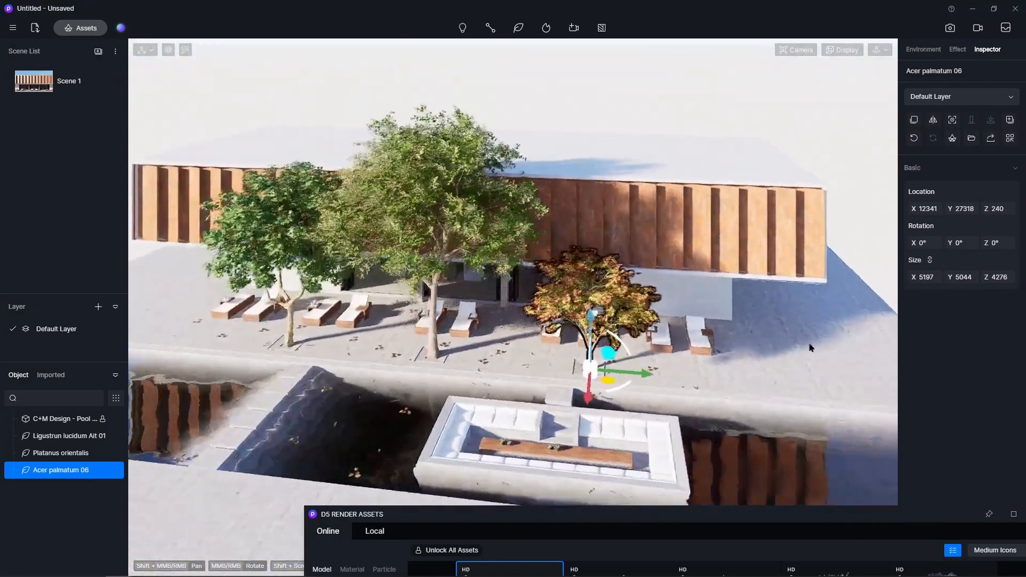
pyautogui.moveTo(810, 348); pyautogui.dragTo(866, 278, button='middle')
pyautogui.scroll(-10, 551, 399)
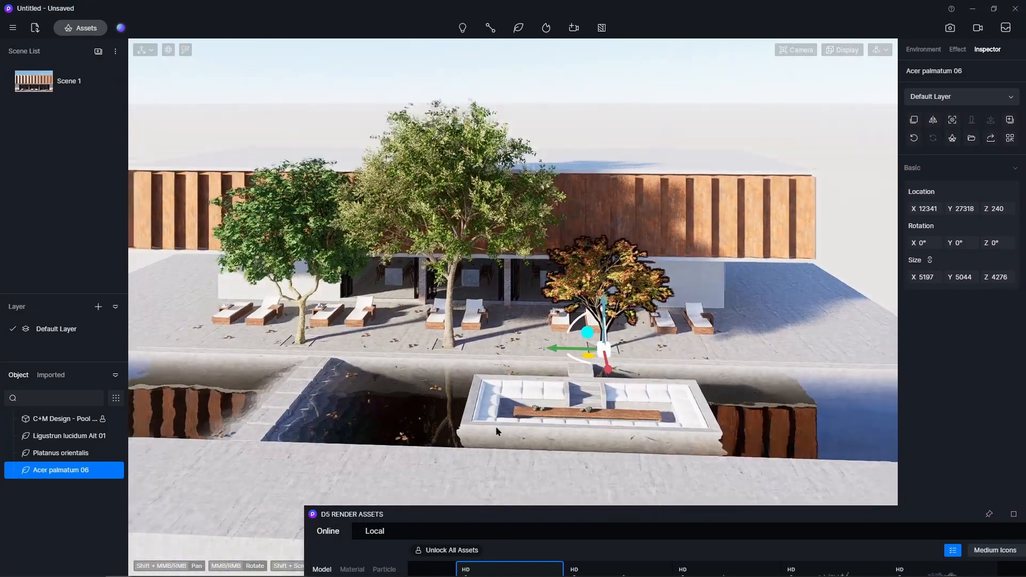
# - Turn to the rear of the house and remove the High Definition filter from the asset library's Nature models
pyautogui.moveTo(682, 243); pyautogui.dragTo(451, 358, button='middle')
pyautogui.moveTo(750, 150); pyautogui.dragTo(614, 230, button='middle')
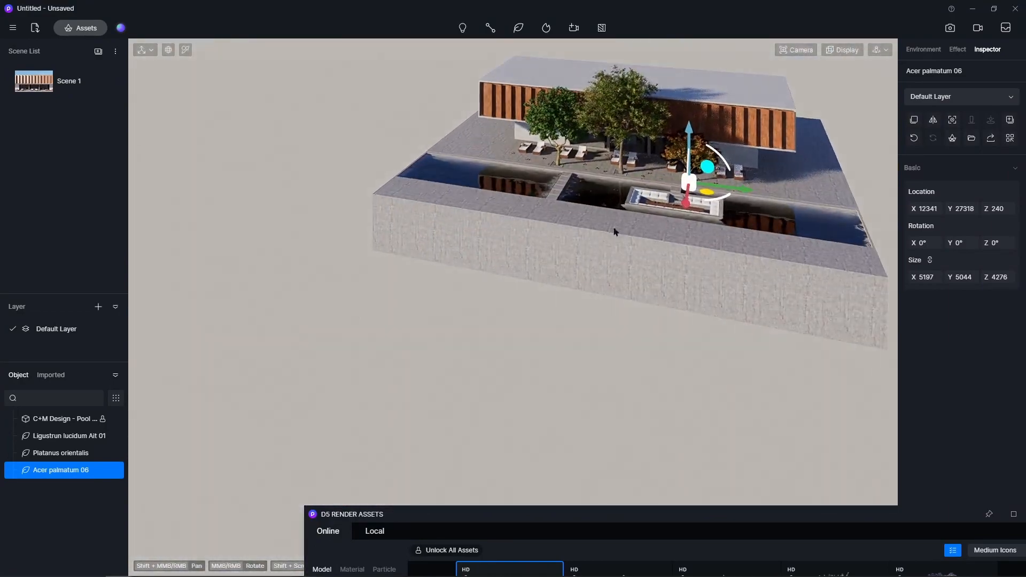
pyautogui.moveTo(681, 211); pyautogui.dragTo(2, 72, button='middle')
pyautogui.moveTo(666, 187); pyautogui.dragTo(410, 466, button='middle')
pyautogui.doubleClick(448, 521)
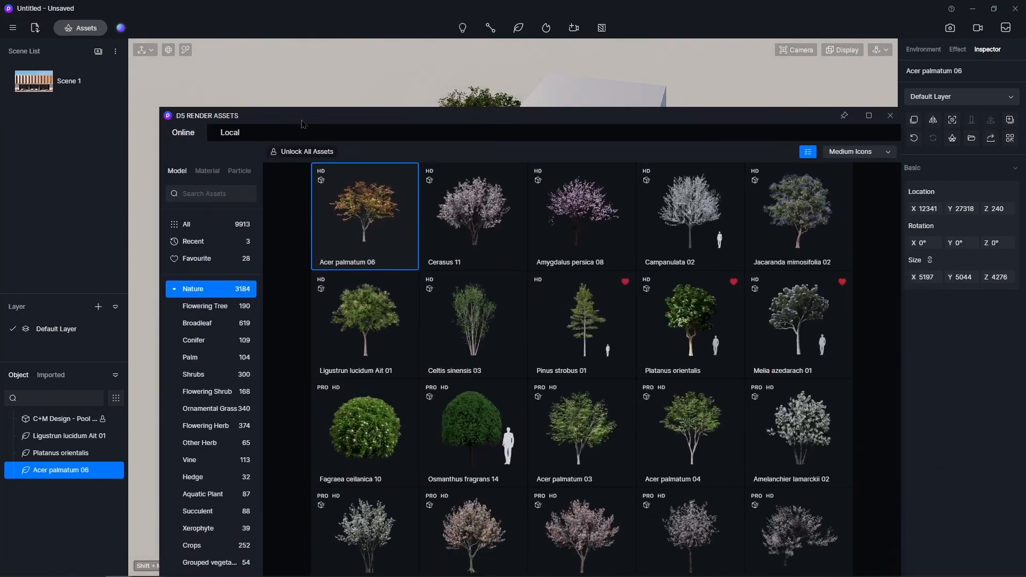
pyautogui.click(812, 154)
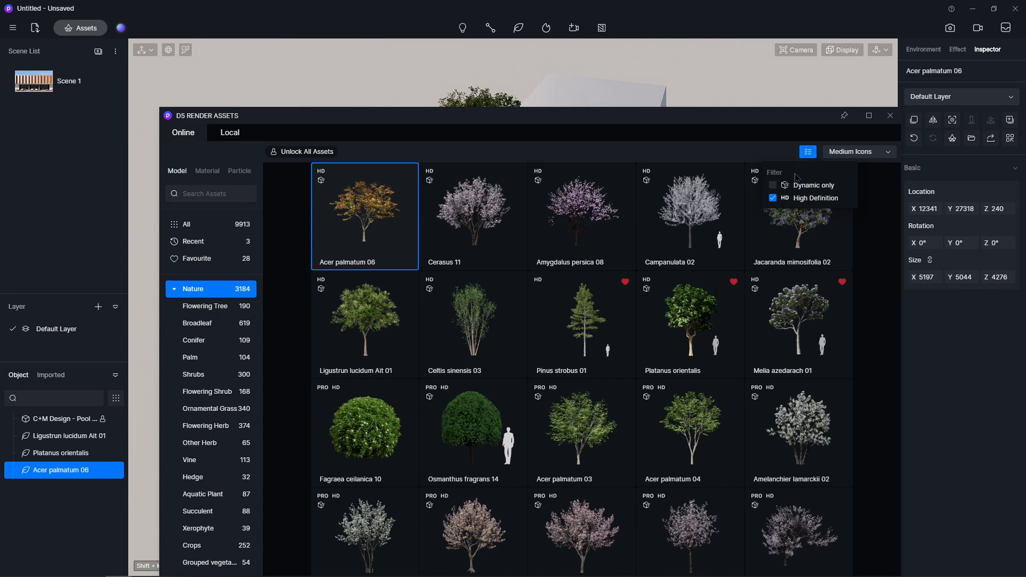
pyautogui.click(774, 198)
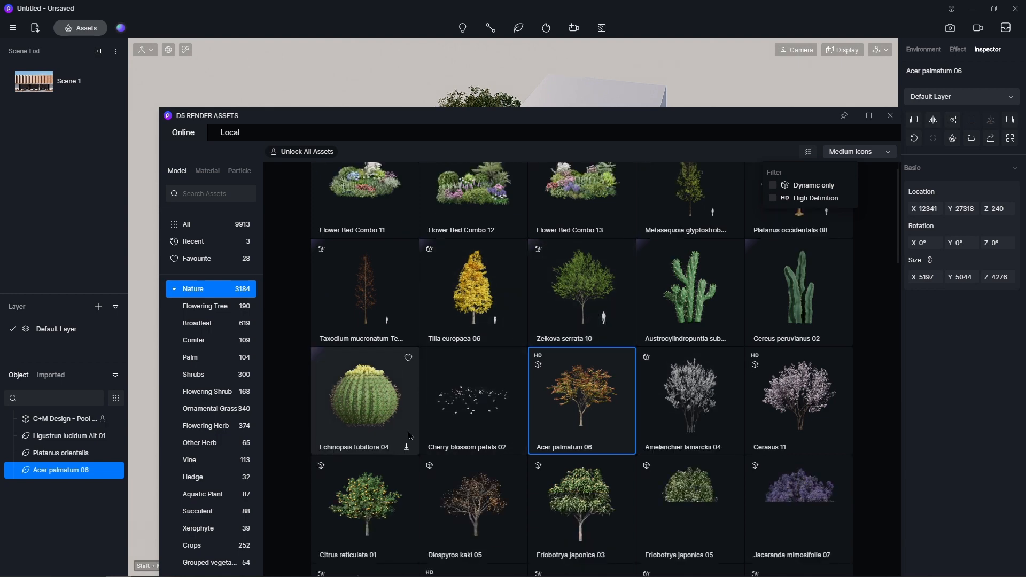
# - Place one Cinnamomum camphora bush 04 tree on the rear edge of the paved plot behind the house
pyautogui.scroll(-3, 593, 348)
pyautogui.scroll(-6, 683, 429)
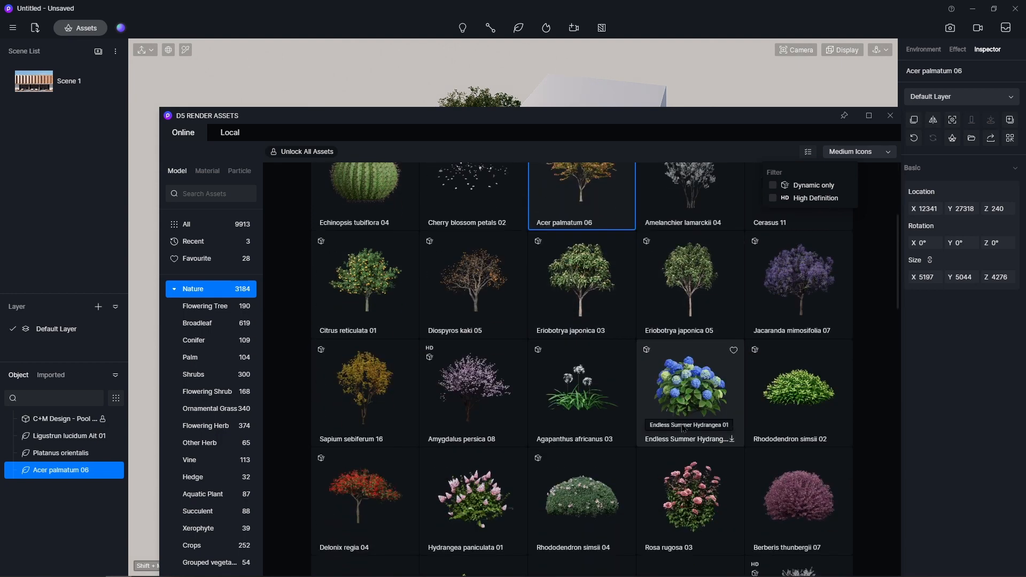
pyautogui.scroll(-1, 674, 417)
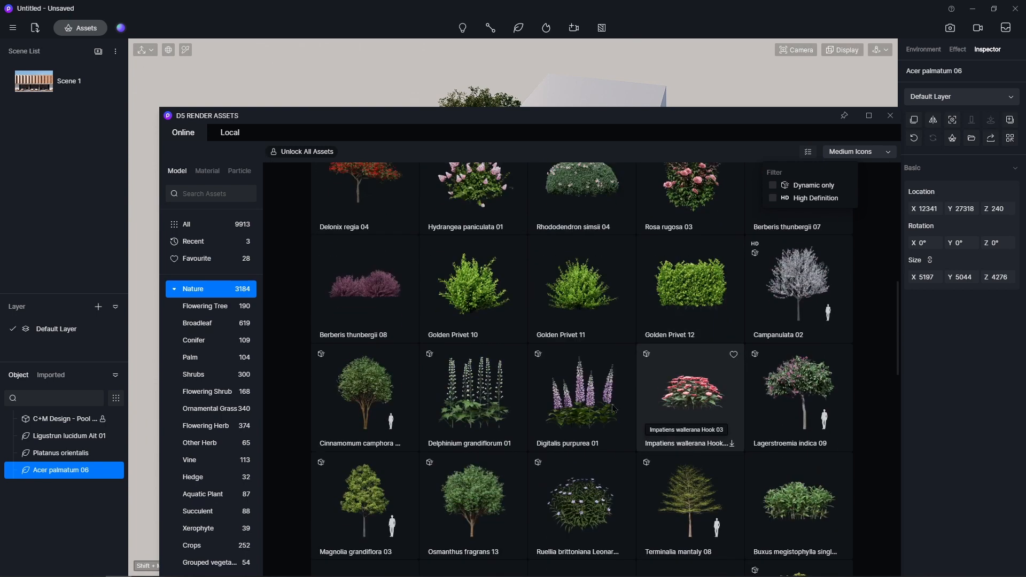
pyautogui.click(369, 406)
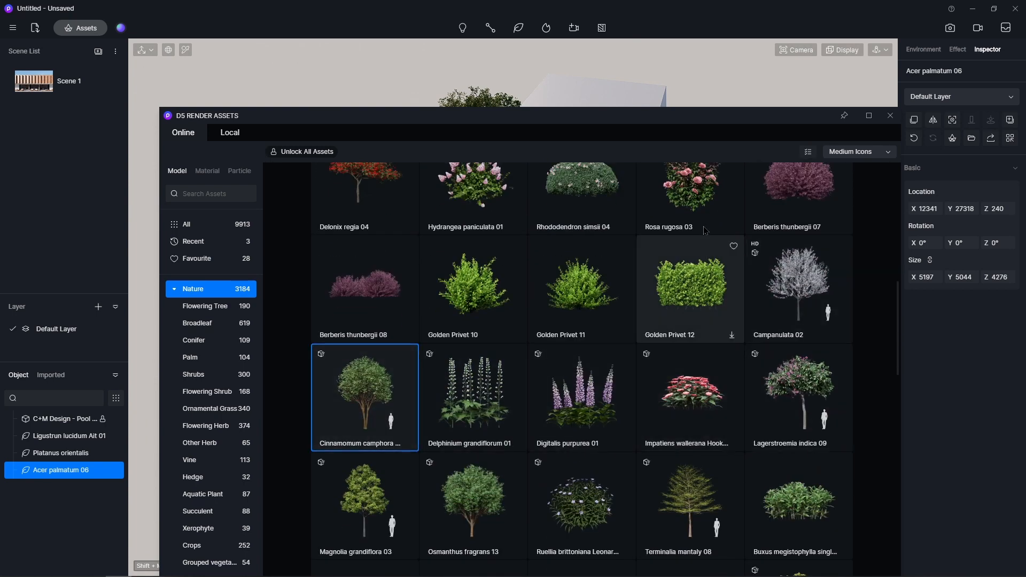
pyautogui.moveTo(669, 146); pyautogui.dragTo(491, 413)
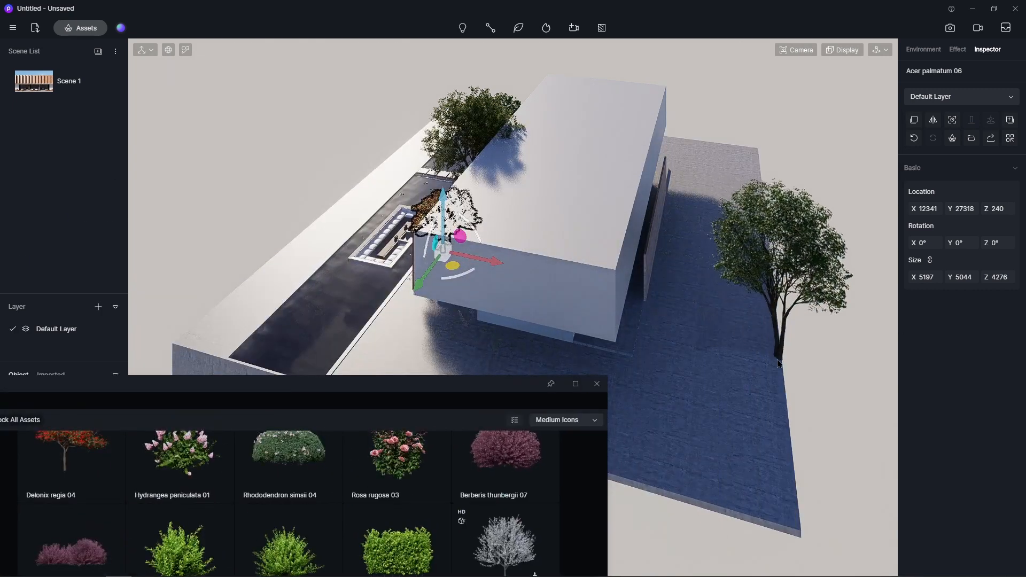
pyautogui.click(785, 357)
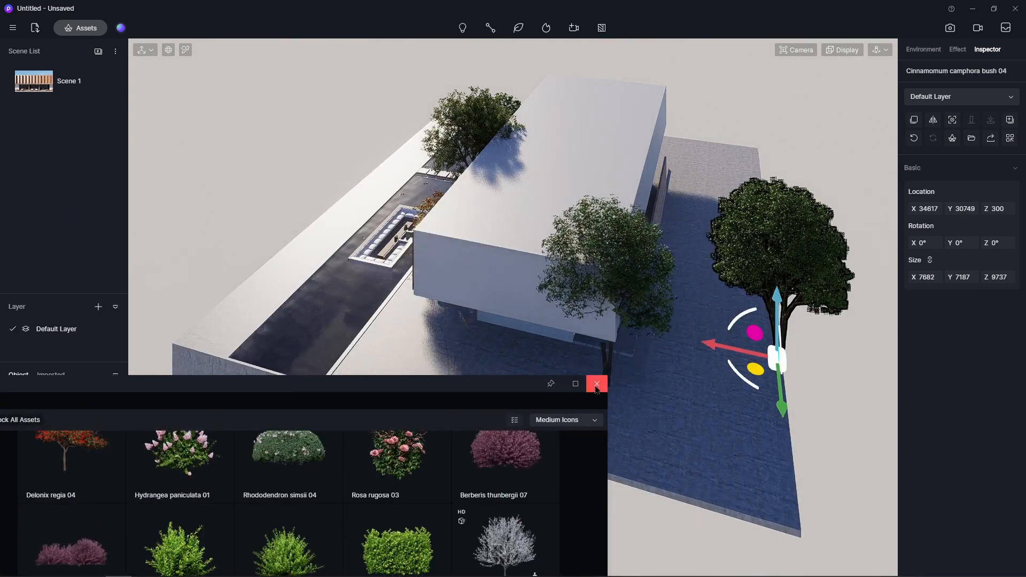
pyautogui.press('Escape')
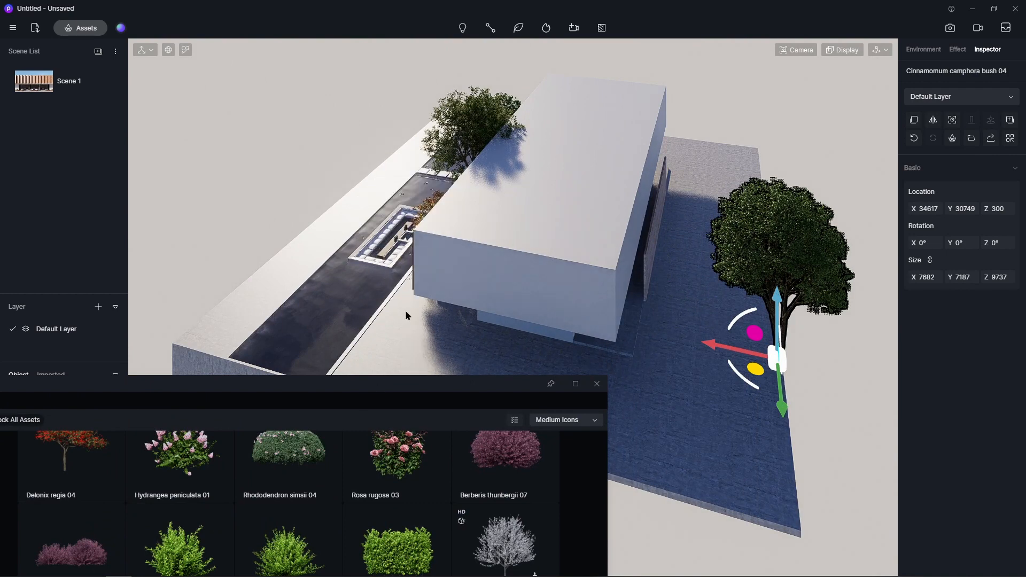
# - Place a Magnolia grandiflora 03 tree on the rear plot edge, spaced along from the Cinnamomum camphora
pyautogui.moveTo(370, 378); pyautogui.dragTo(482, 101)
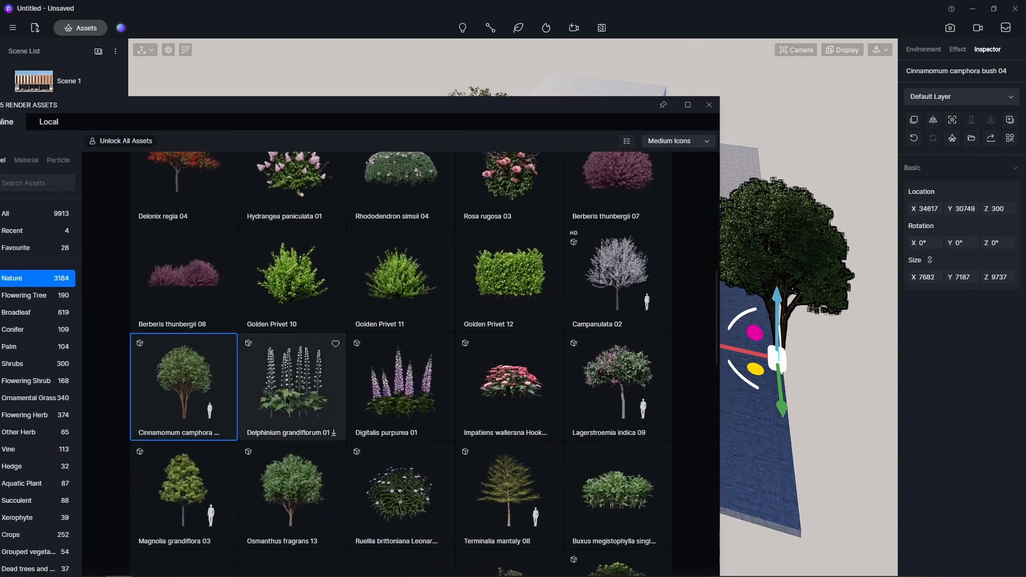
pyautogui.click(189, 506)
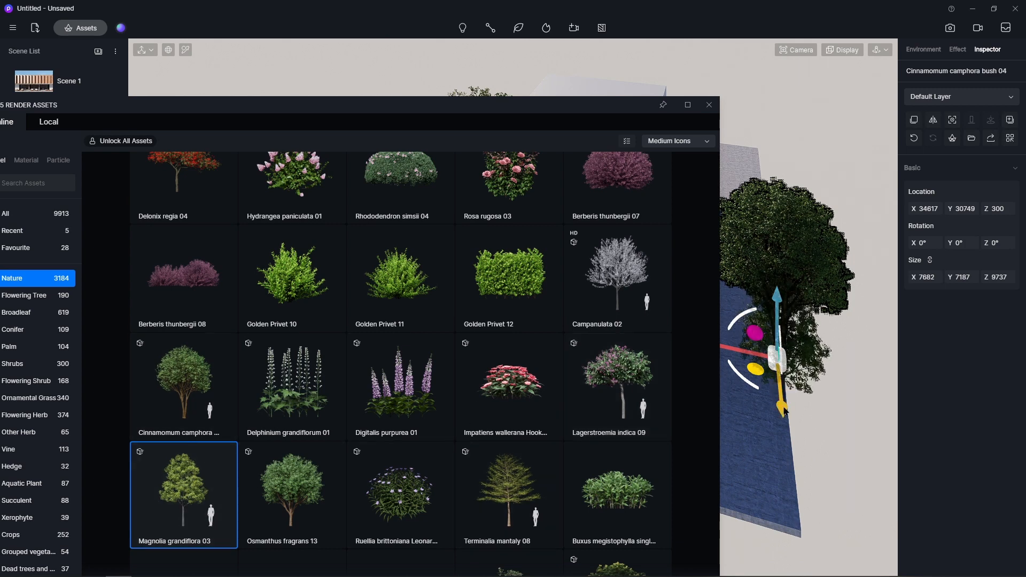
pyautogui.moveTo(782, 398); pyautogui.dragTo(411, 385, button='middle')
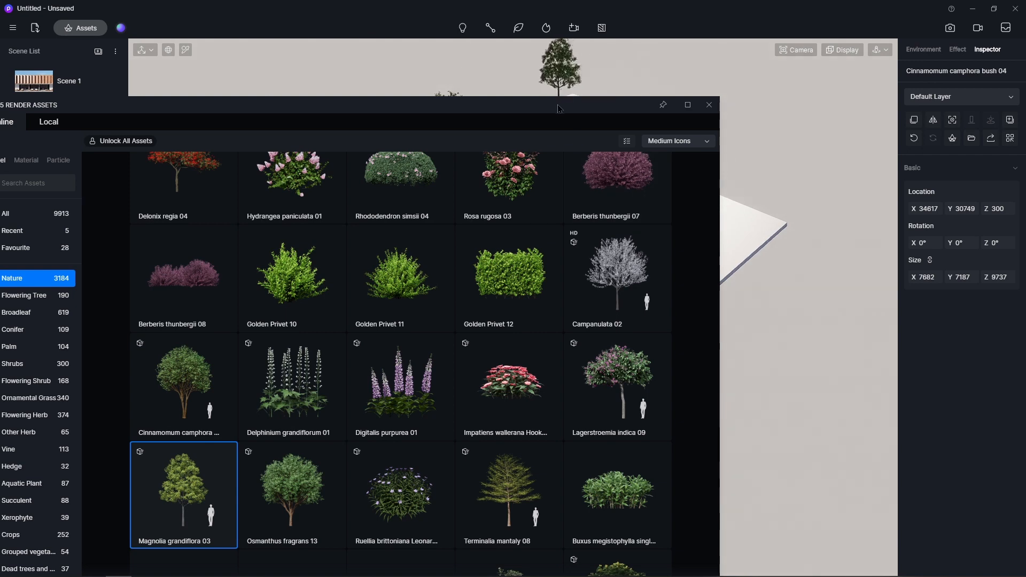
pyautogui.moveTo(556, 107); pyautogui.dragTo(1025, 96)
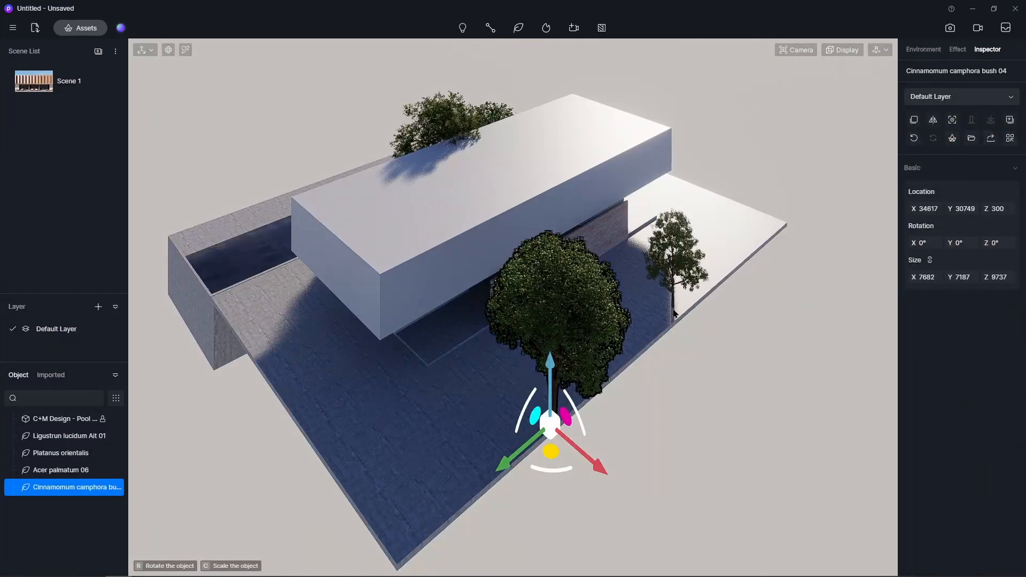
pyautogui.click(674, 325)
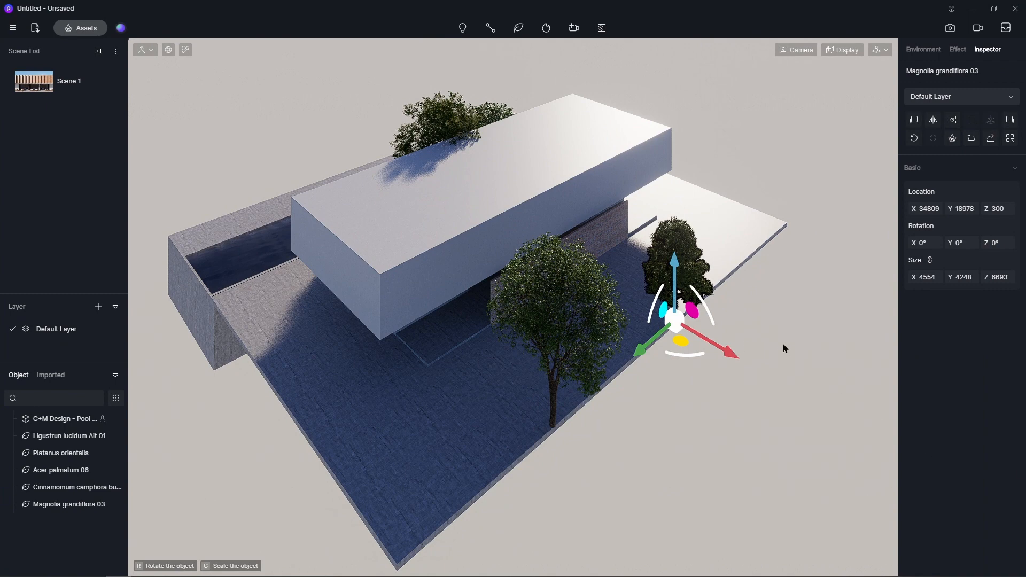
# - Place an Osmanthus fragrans 13 near the rear plot corner beyond the Cinnamomum and a Terminalia mantaly 08 near the opposite end
pyautogui.moveTo(1025, 11); pyautogui.dragTo(708, 11)
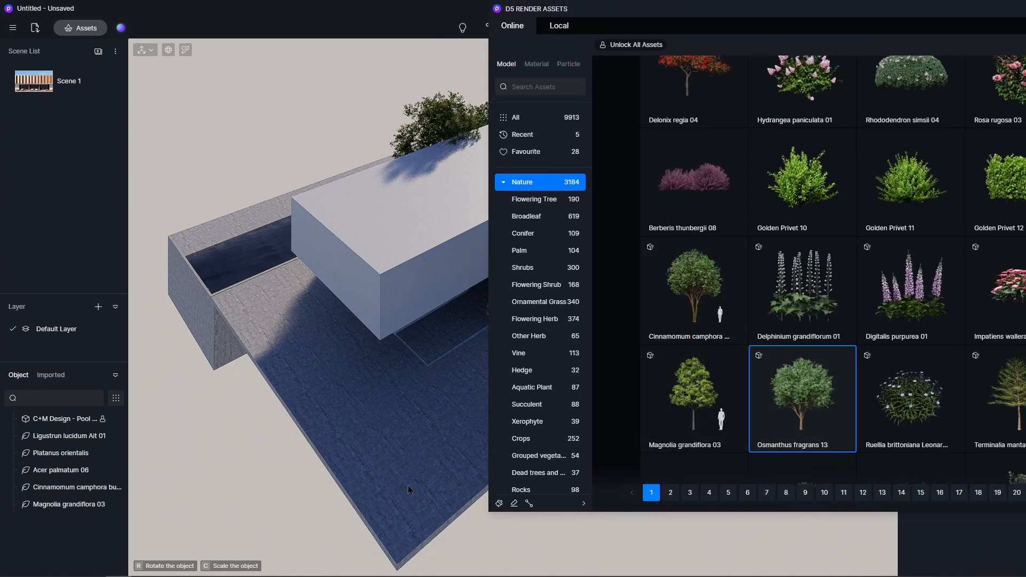
pyautogui.click(441, 523)
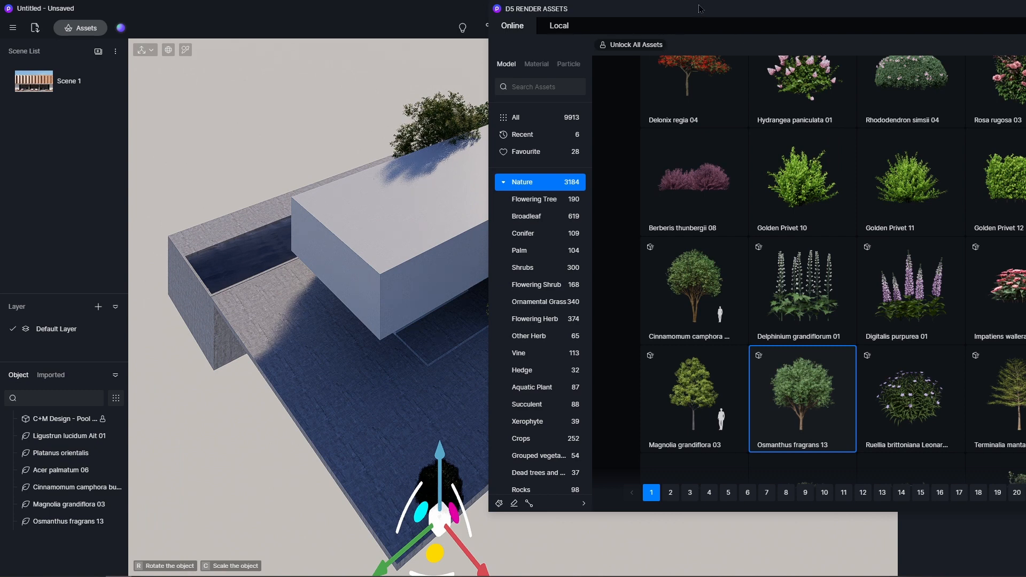
pyautogui.moveTo(699, 8); pyautogui.dragTo(456, 28)
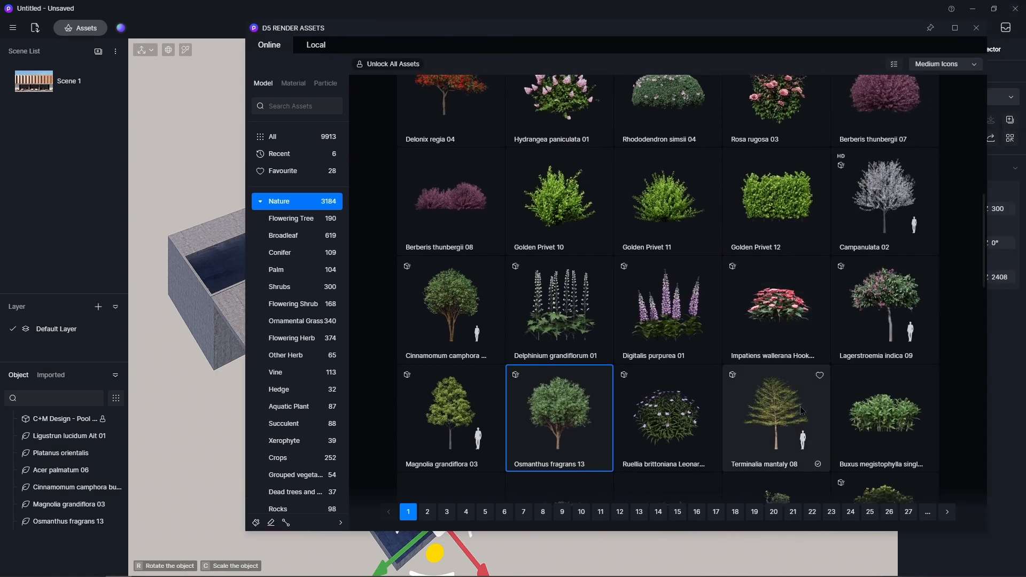
pyautogui.click(780, 449)
pyautogui.moveTo(815, 32); pyautogui.dragTo(327, 108)
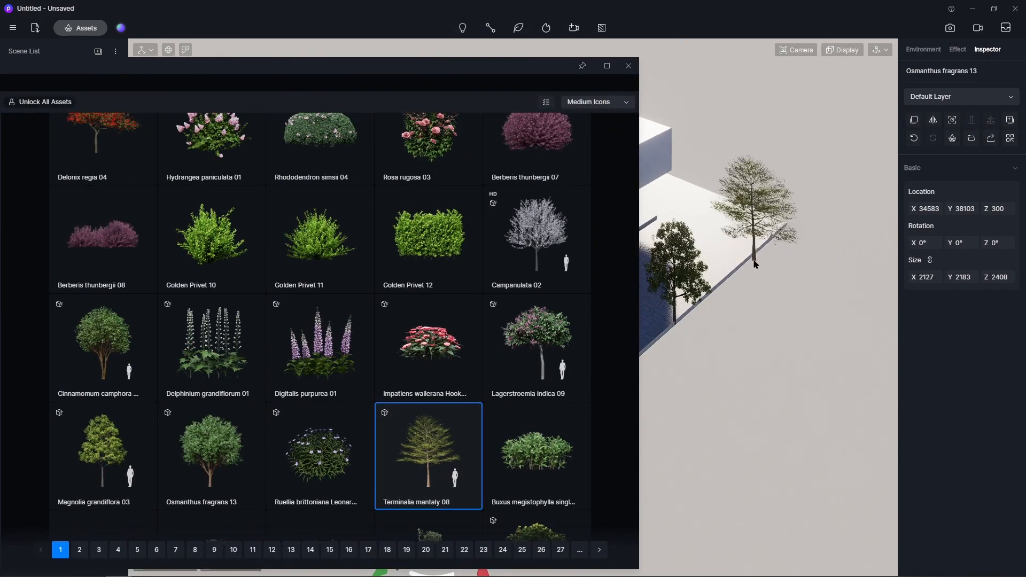
pyautogui.click(730, 272)
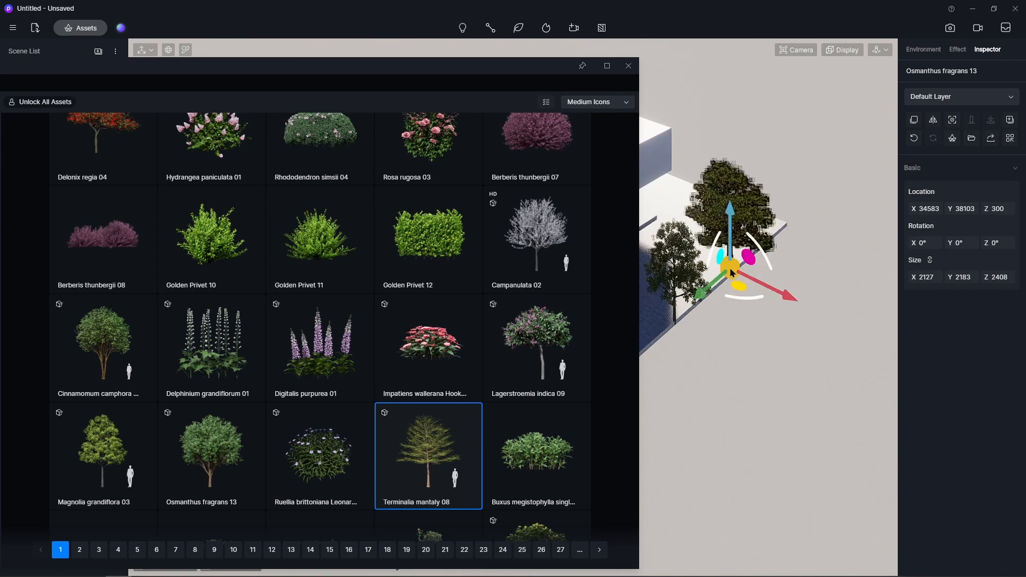
# - Place a Bischofia javanica 05_L tree on the rear edge between the Cinnamomum and the Magnolia, and close the asset library
pyautogui.scroll(-5, 437, 462)
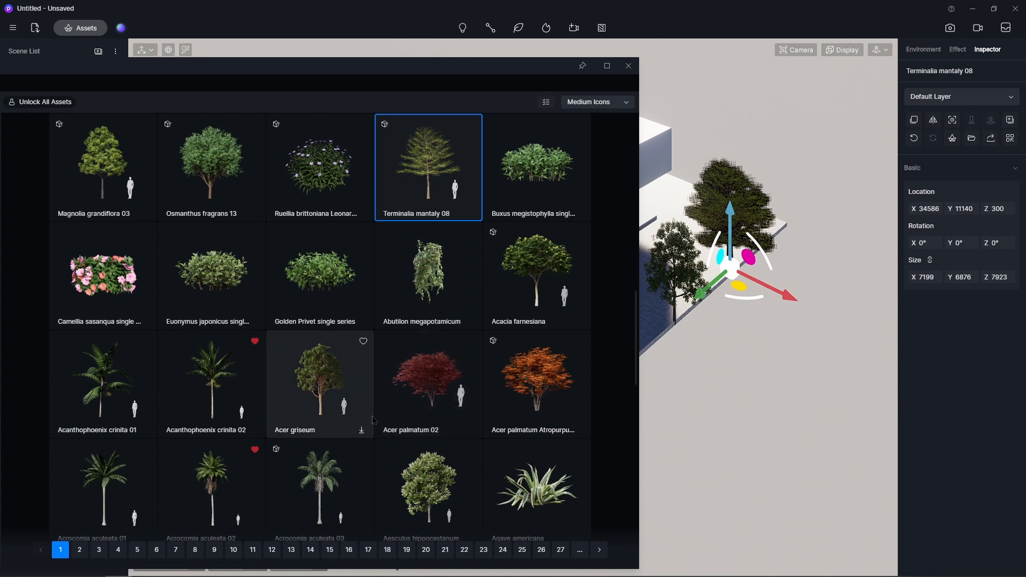
pyautogui.scroll(-2, 448, 428)
pyautogui.scroll(-6, 499, 379)
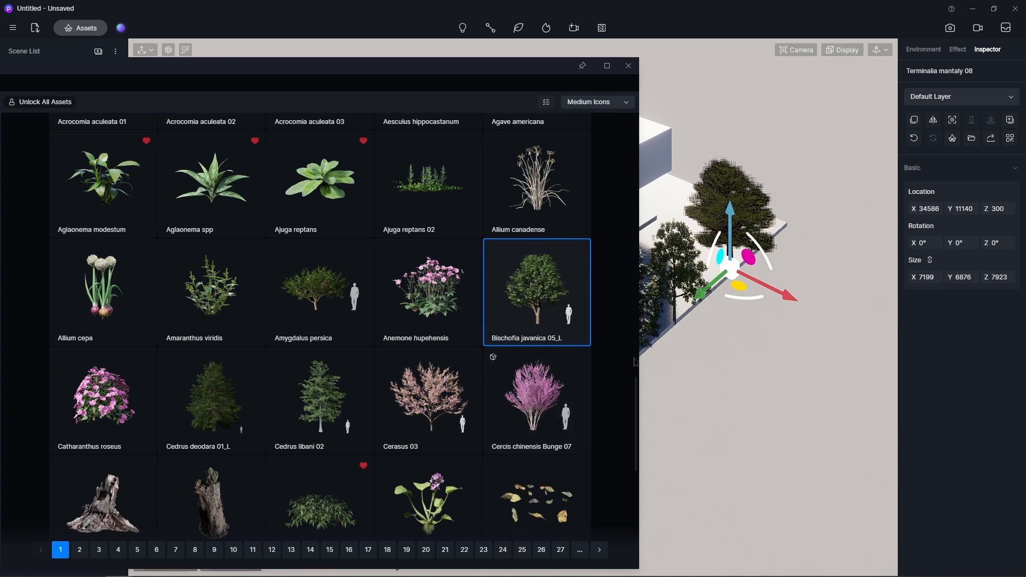
pyautogui.moveTo(635, 361); pyautogui.dragTo(656, 345)
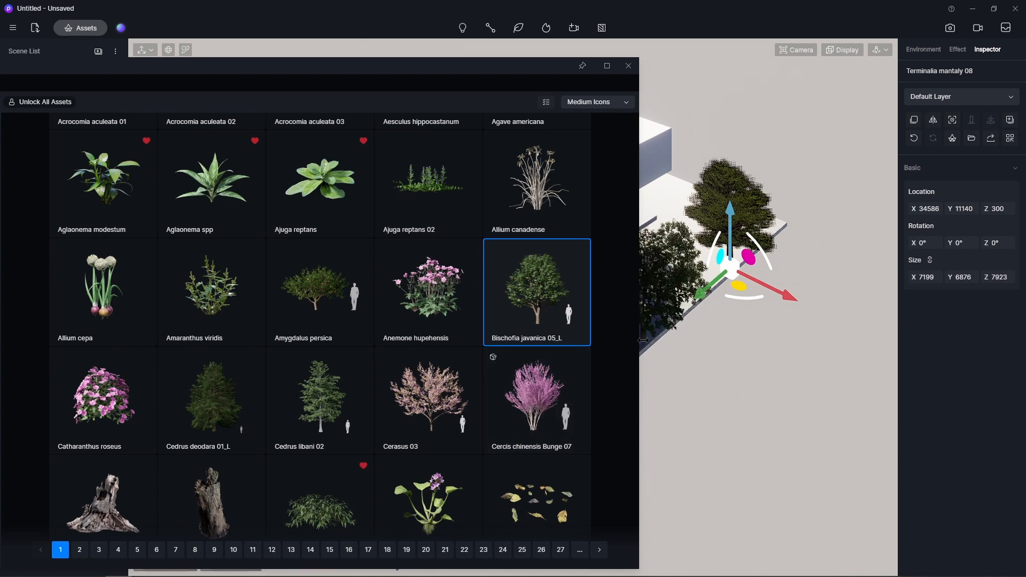
pyautogui.click(647, 336)
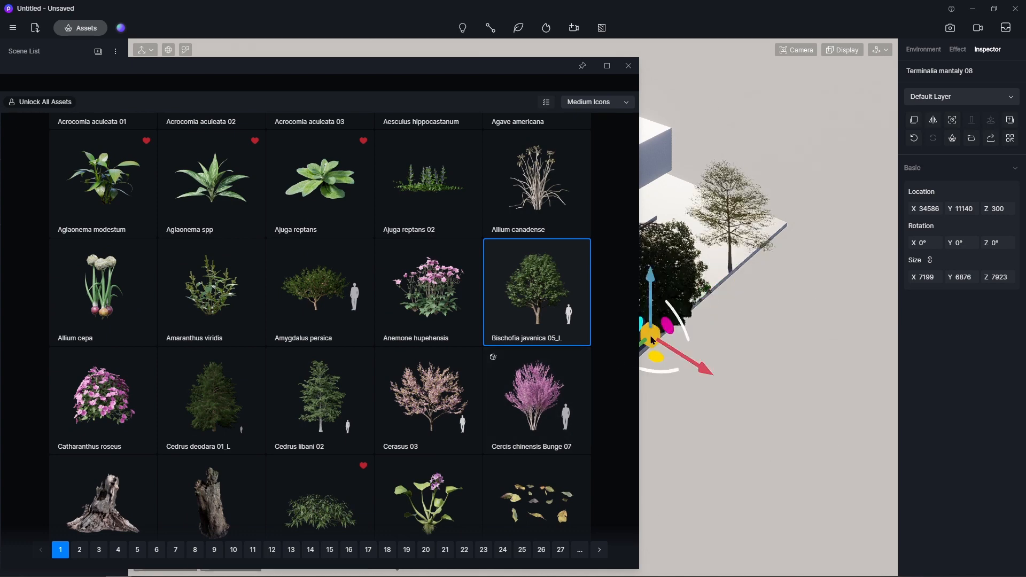
pyautogui.click(628, 65)
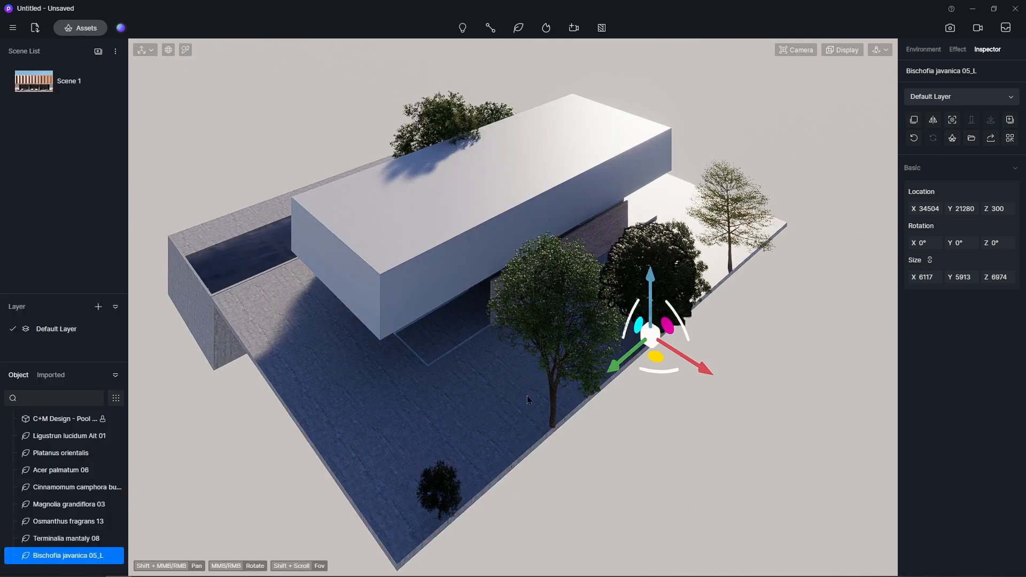
# - Move the small Osmanthus fragrans 13 along the rear plot edge towards the Cinnamomum, to about Y 33400
pyautogui.moveTo(527, 400); pyautogui.dragTo(517, 440, button='middle')
pyautogui.click(479, 439)
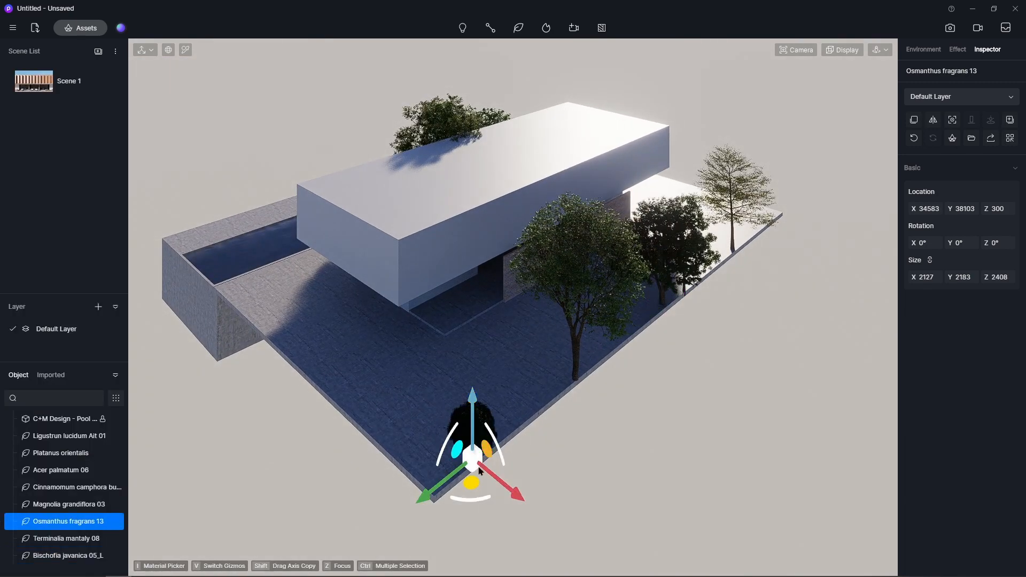
pyautogui.moveTo(478, 440); pyautogui.dragTo(548, 385)
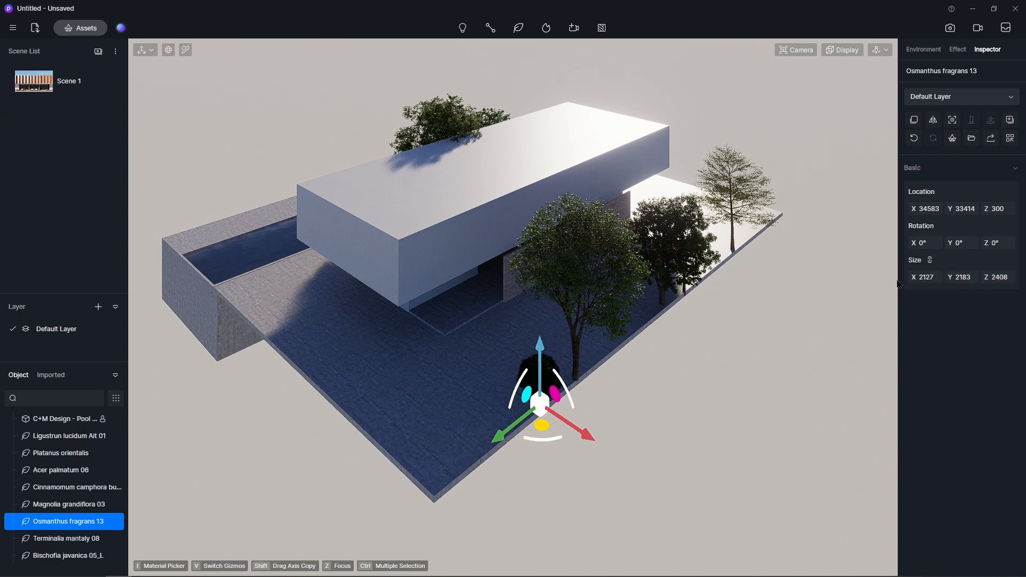
# - Resize the Osmanthus fragrans 13 proportionally to a height of 12408
pyautogui.click(999, 277)
pyautogui.press('Return')
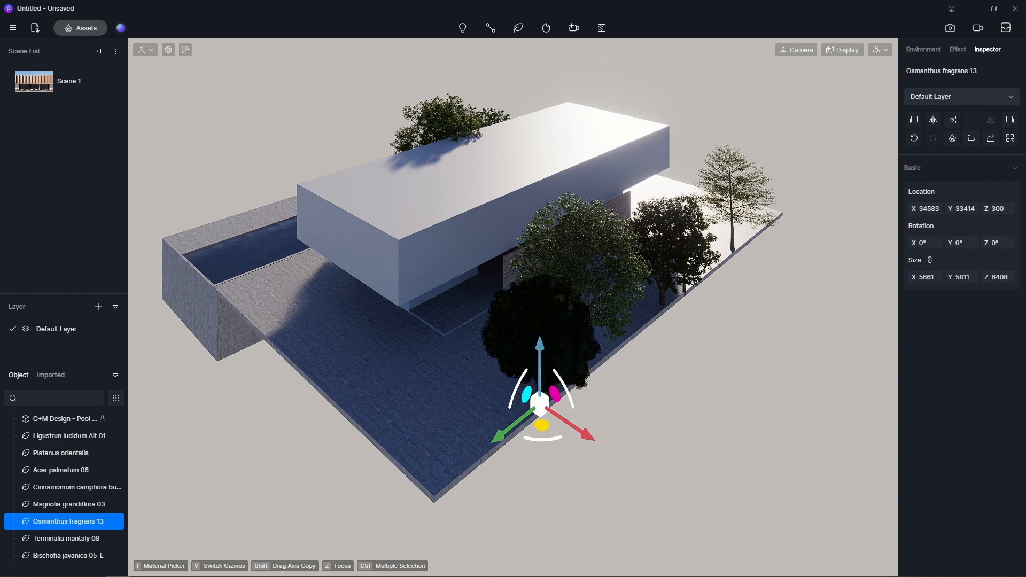
pyautogui.scroll(5, 580, 406)
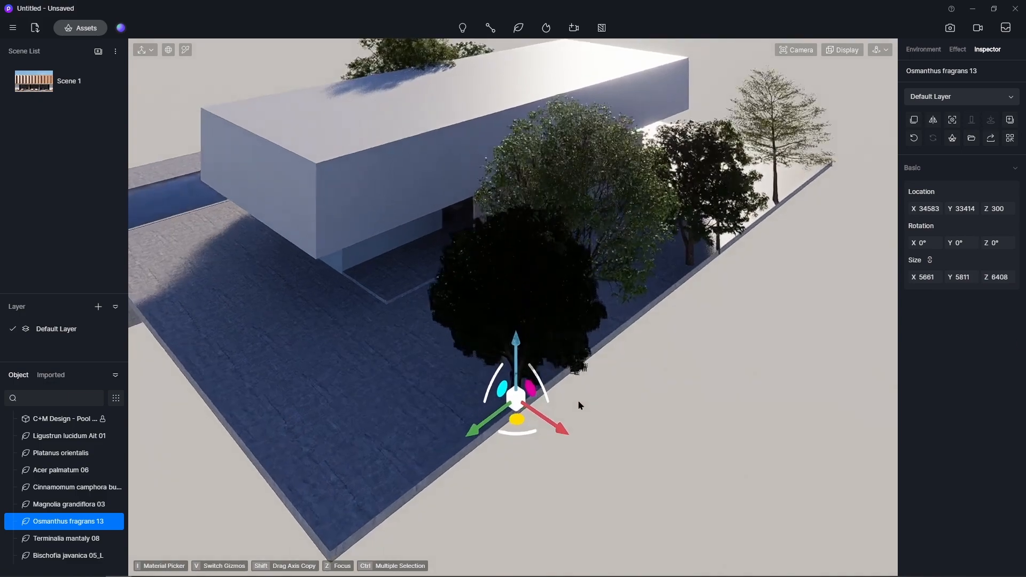
pyautogui.click(998, 276)
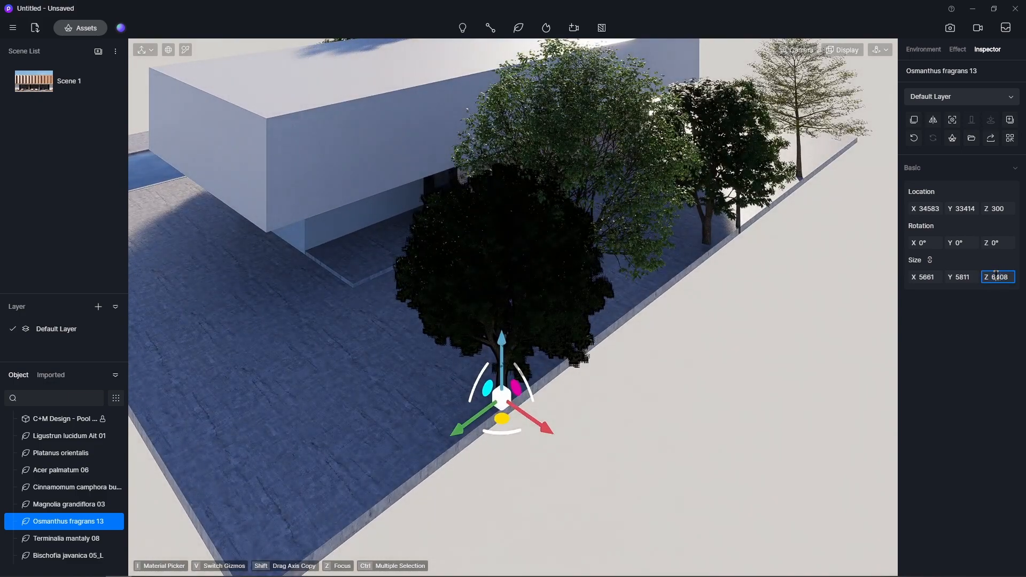
pyautogui.press('Return')
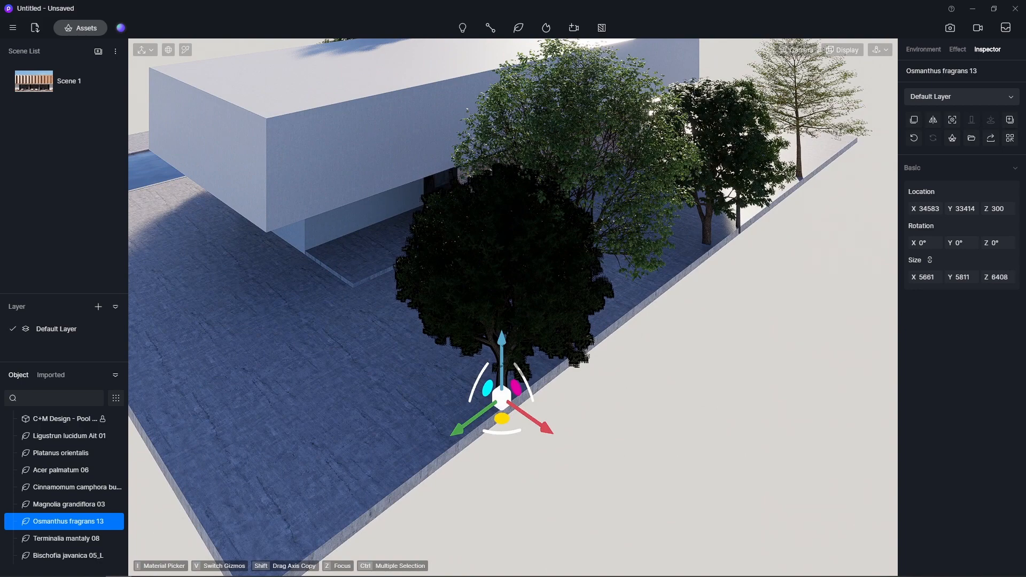
pyautogui.click(997, 276)
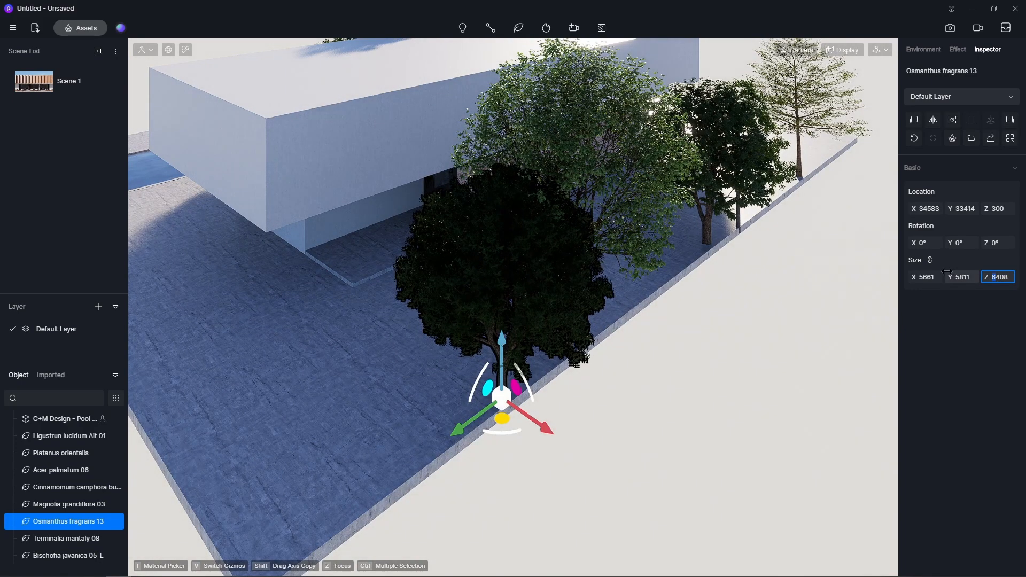
pyautogui.write('12')
pyautogui.press('Return')
# - Return to the Scene 1 view and scale the Osmanthus fragrans 13 uniformly to about 16150 high, so it rises above the roof
pyautogui.scroll(-3, 533, 270)
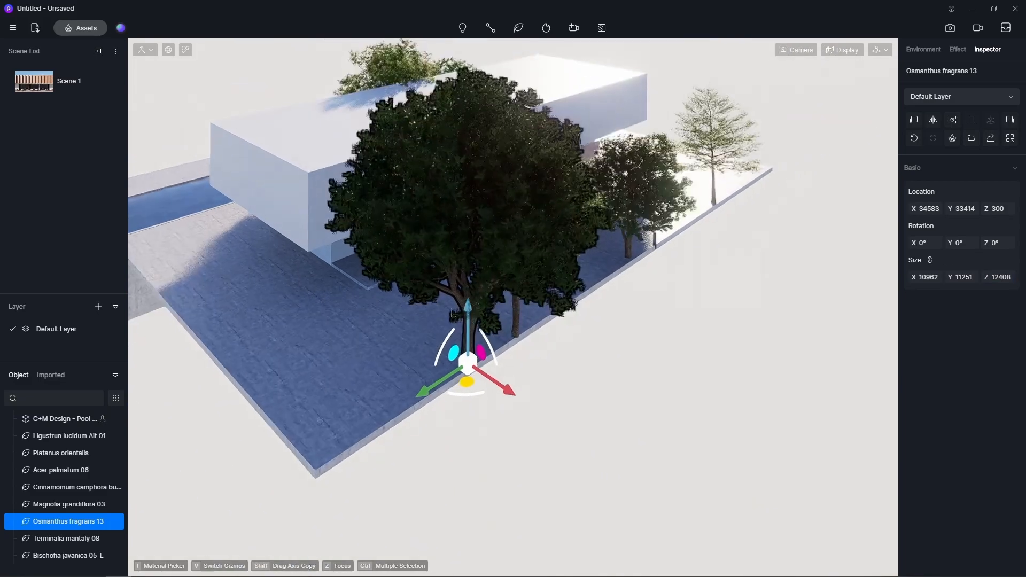
pyautogui.moveTo(533, 271); pyautogui.dragTo(21, 263, button='right')
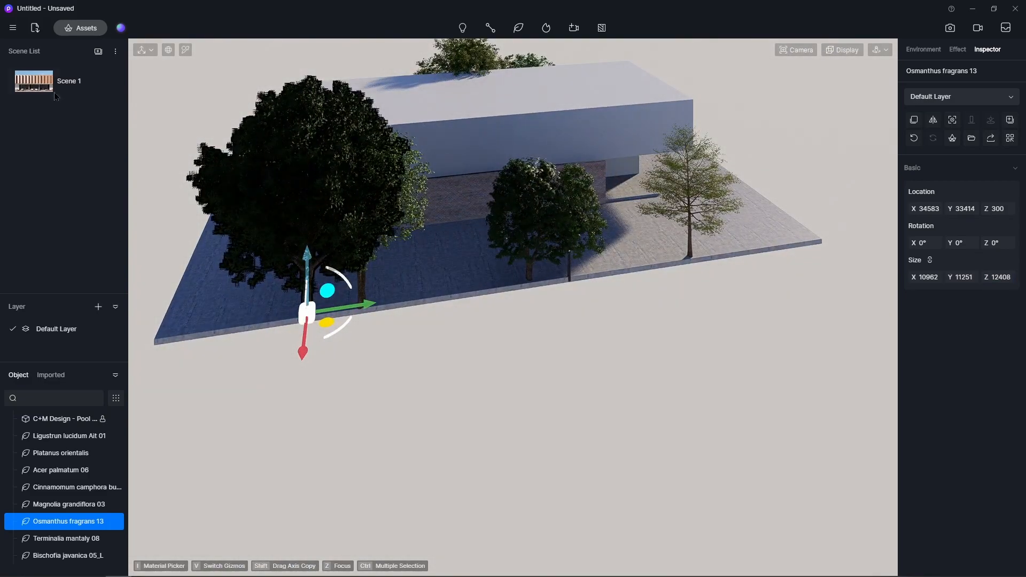
pyautogui.click(33, 82)
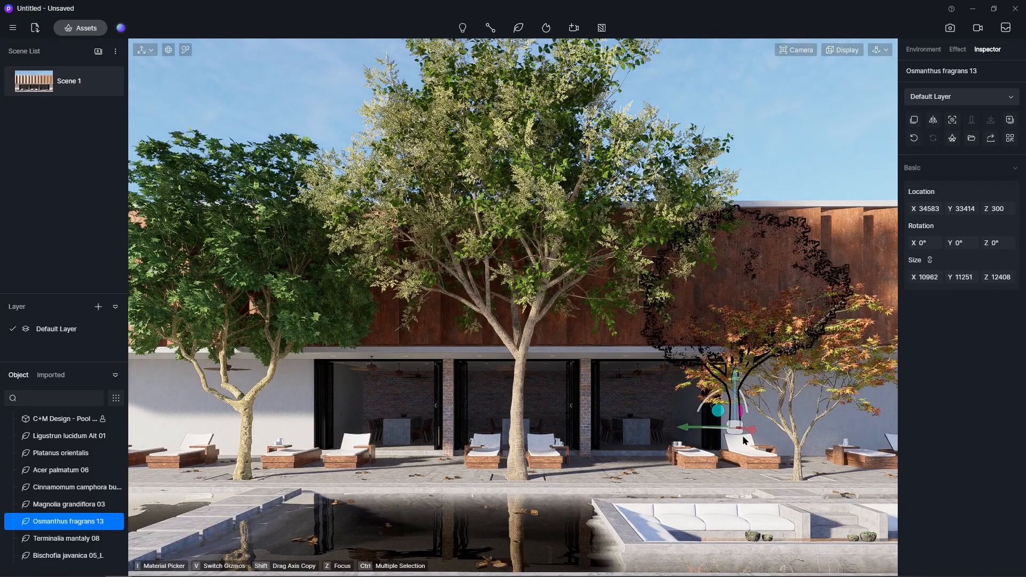
pyautogui.press('v')
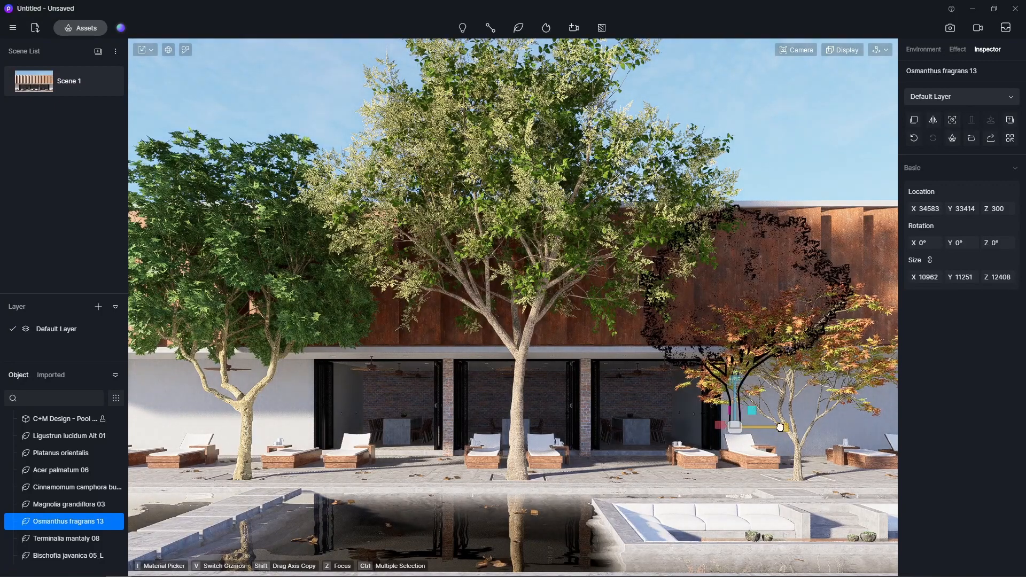
pyautogui.moveTo(781, 427); pyautogui.dragTo(782, 429)
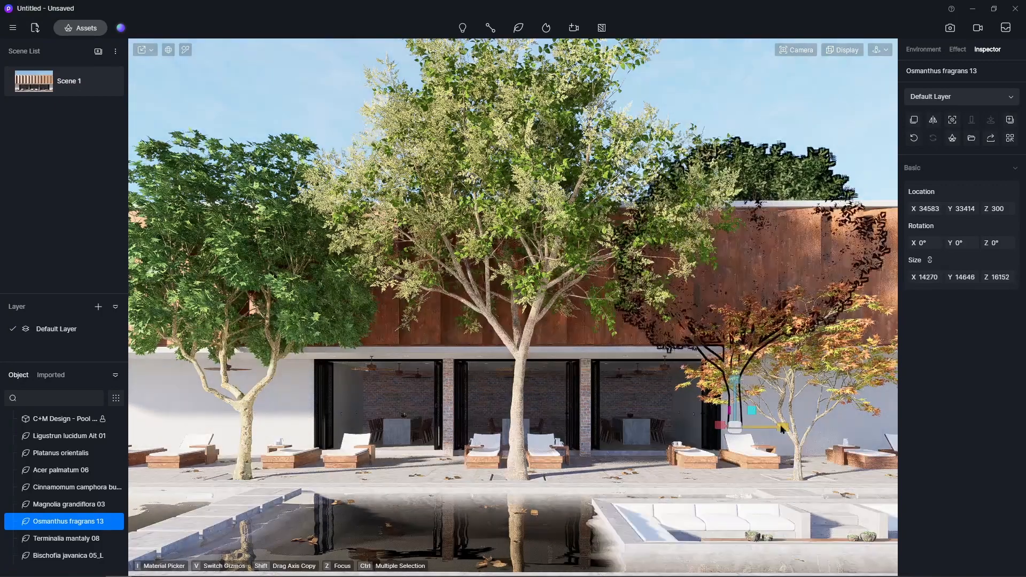
# - Restore the Scene 1 view and add a camera object from the current camera
pyautogui.moveTo(652, 283); pyautogui.dragTo(465, 333, button='right')
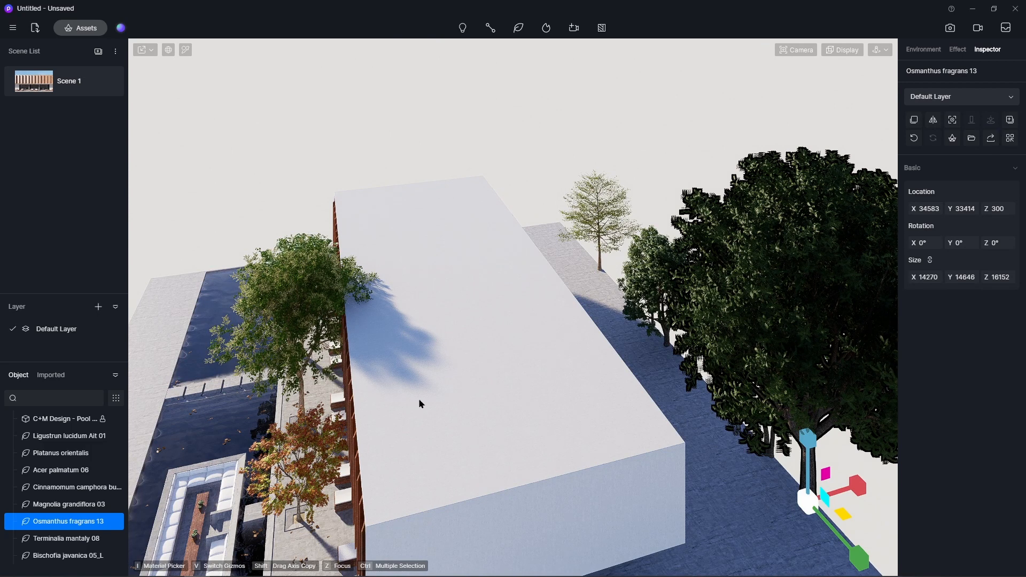
pyautogui.click(52, 79)
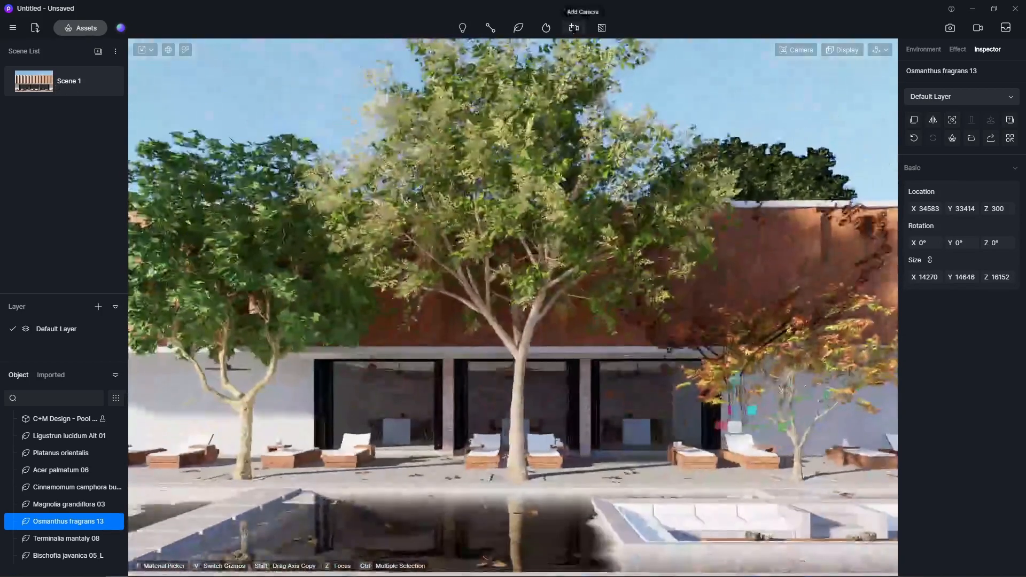
pyautogui.moveTo(574, 29)
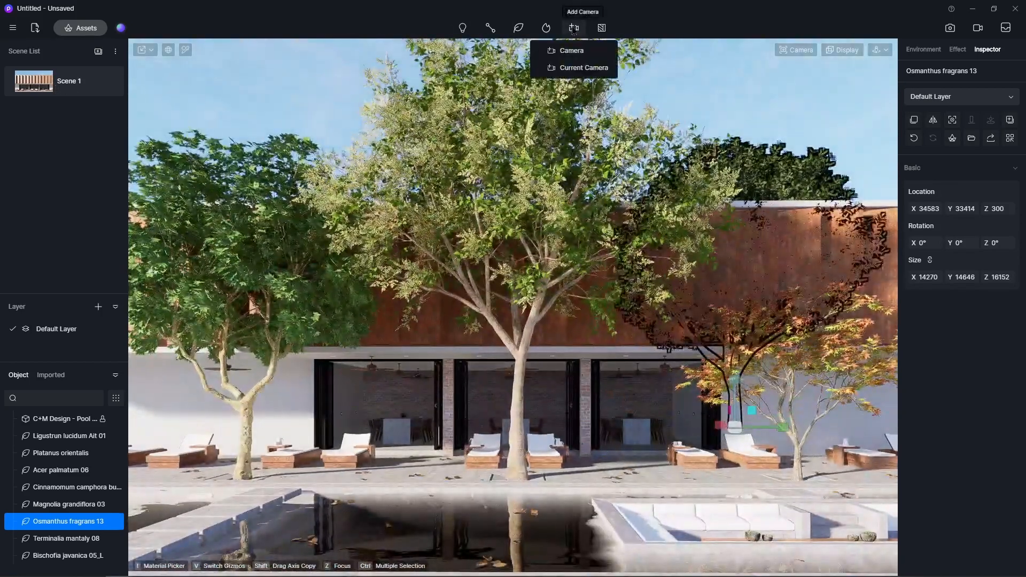
pyautogui.click(586, 70)
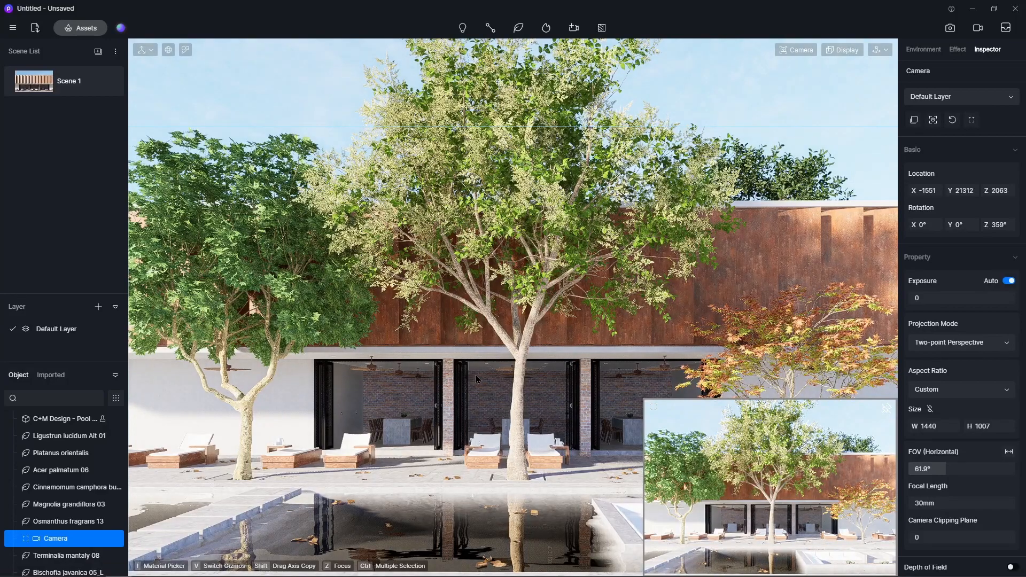
pyautogui.moveTo(400, 369); pyautogui.dragTo(764, 355, button='right')
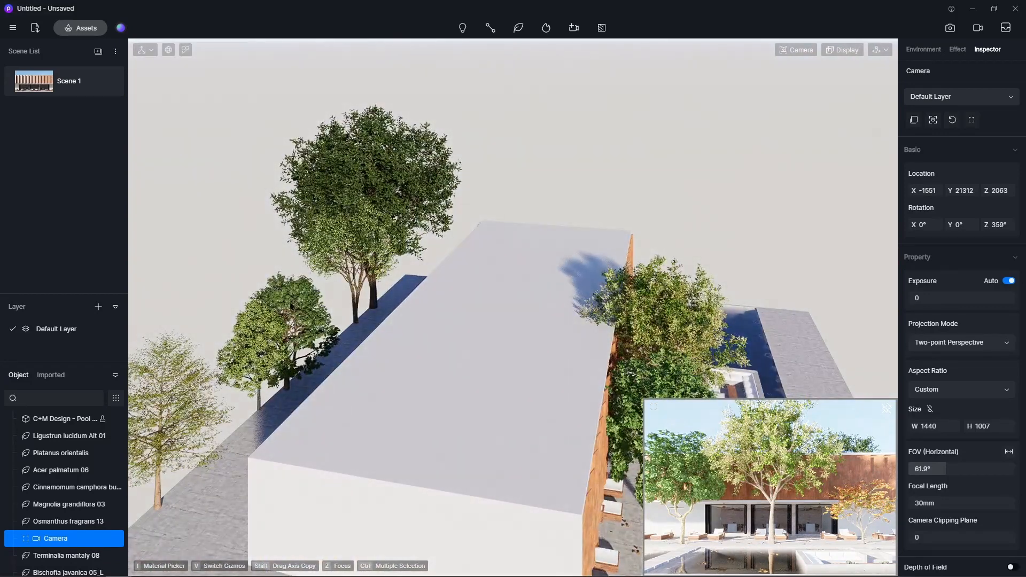
pyautogui.click(290, 305)
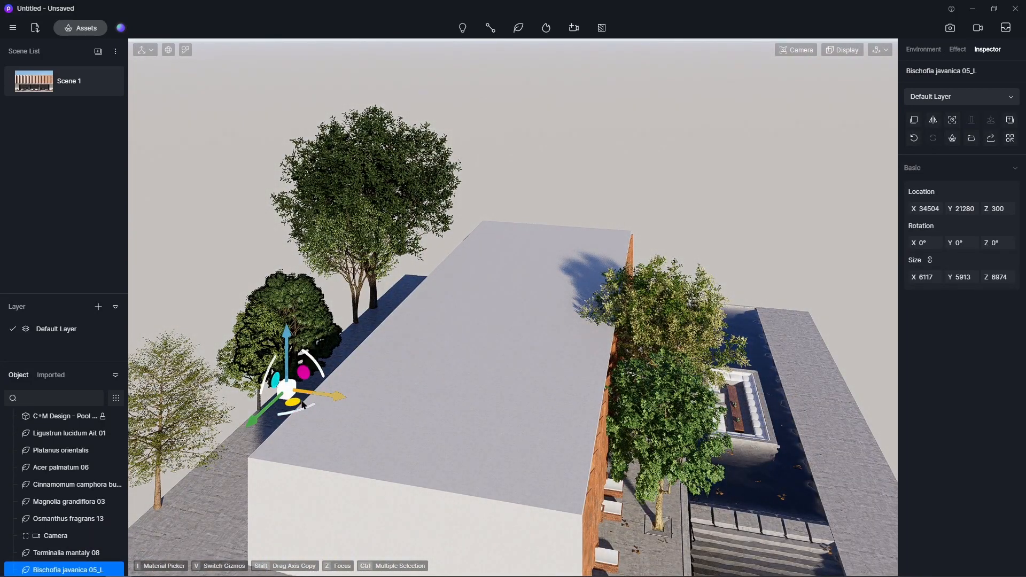
pyautogui.click(56, 536)
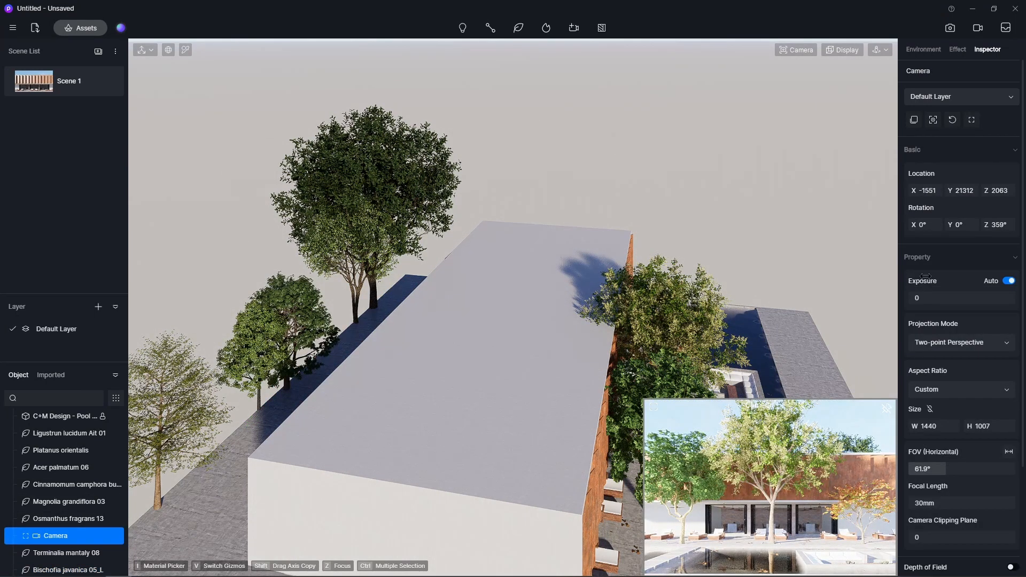
pyautogui.click(796, 51)
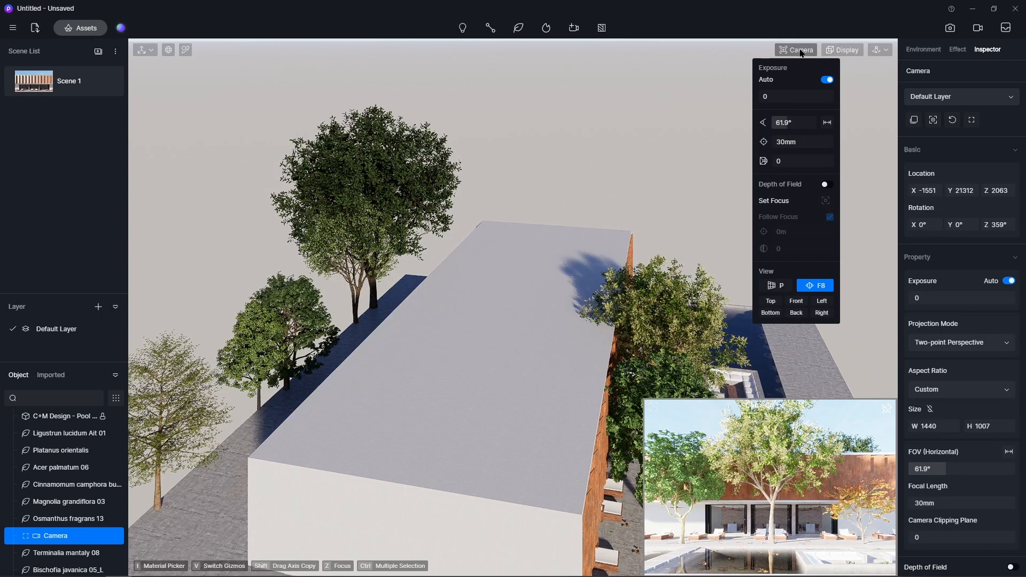
pyautogui.click(839, 51)
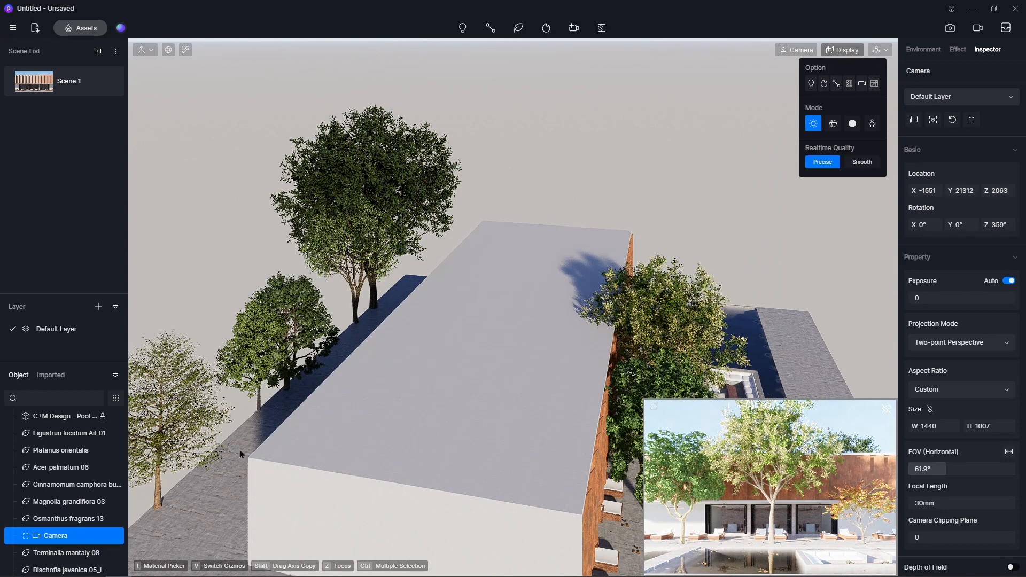
# - Scale up the trees behind the house: Bischofia javanica to about 12450 high, Magnolia grandiflora to about 14440 and Terminalia mantaly to about 14240
pyautogui.click(293, 304)
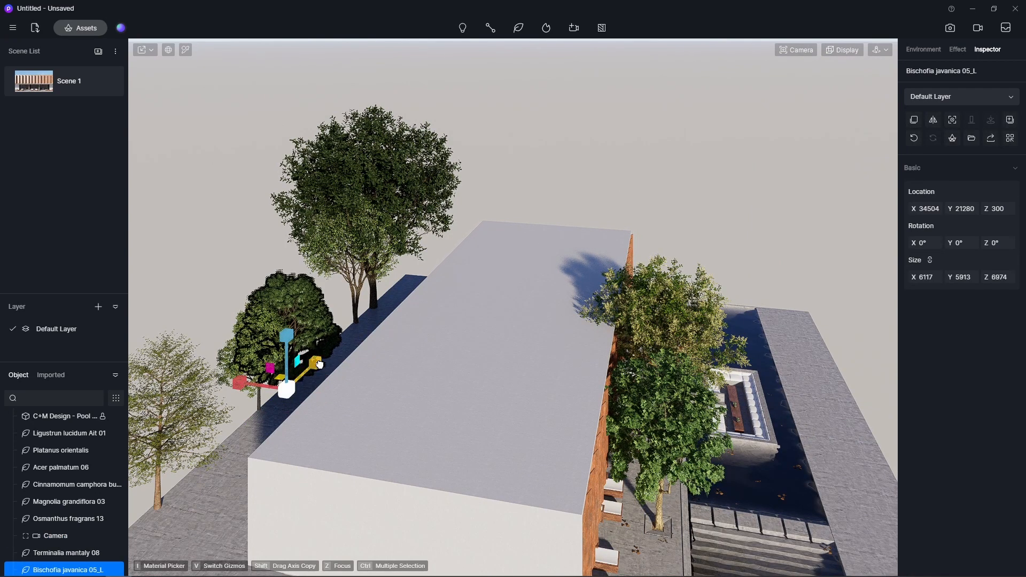
pyautogui.moveTo(318, 364)
pyautogui.mouseDown()
pyautogui.moveTo(331, 357)
pyautogui.moveTo(295, 379)
pyautogui.moveTo(303, 371)
pyautogui.mouseUp()
pyautogui.click(259, 404)
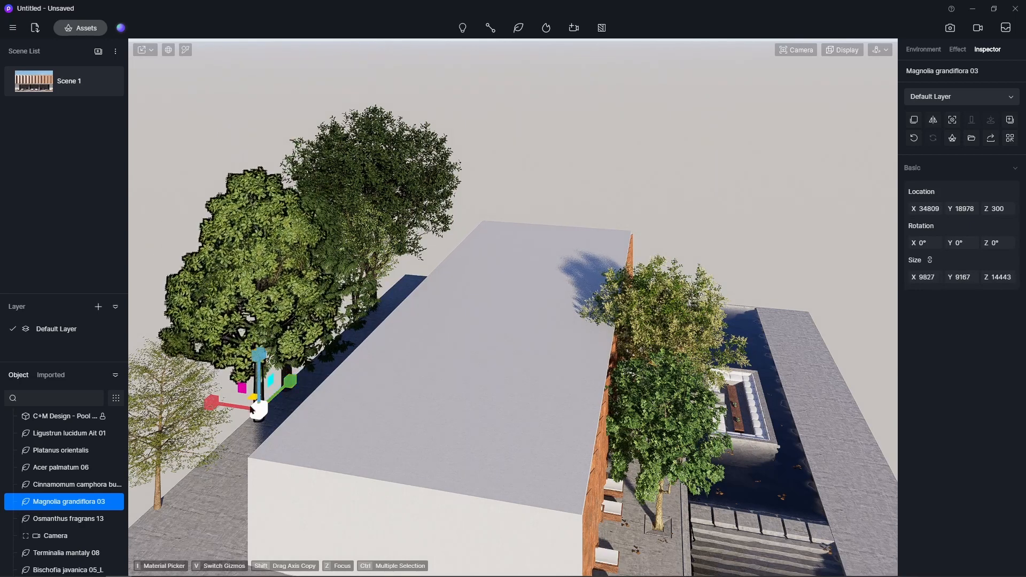
pyautogui.click(157, 487)
pyautogui.click(158, 487)
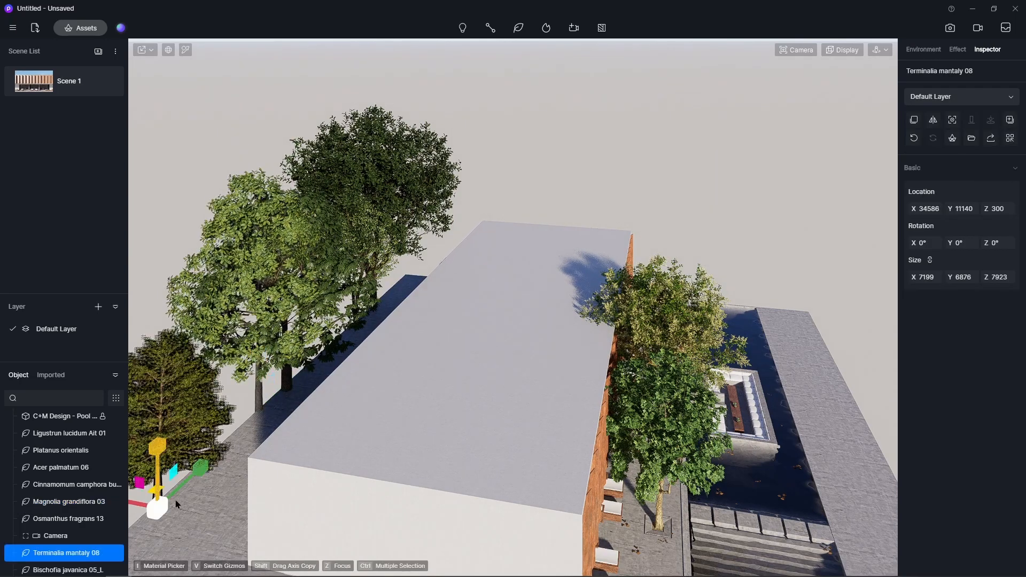
pyautogui.moveTo(199, 472); pyautogui.dragTo(218, 464)
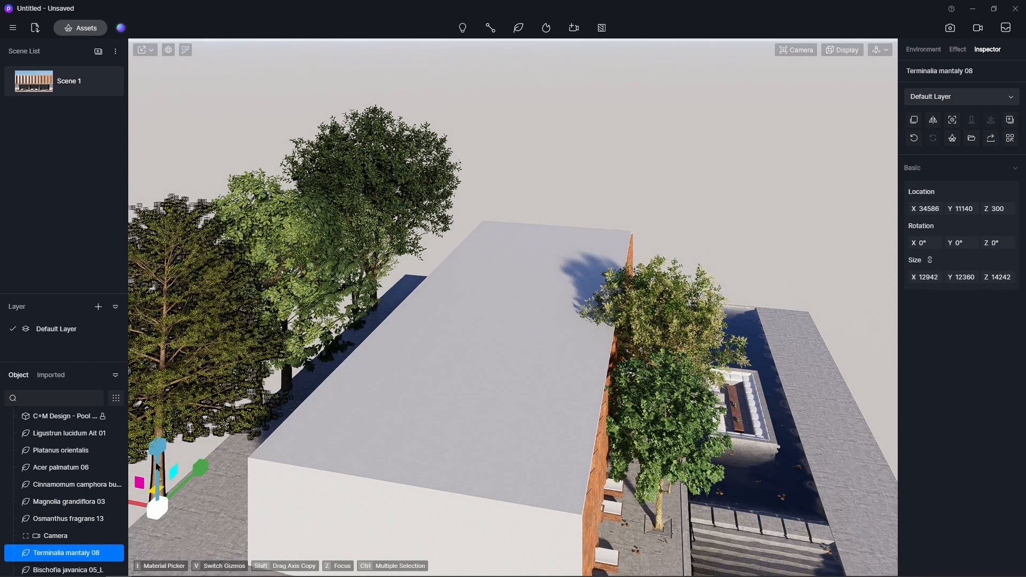
# - Lock the newly added camera object
pyautogui.click(80, 536)
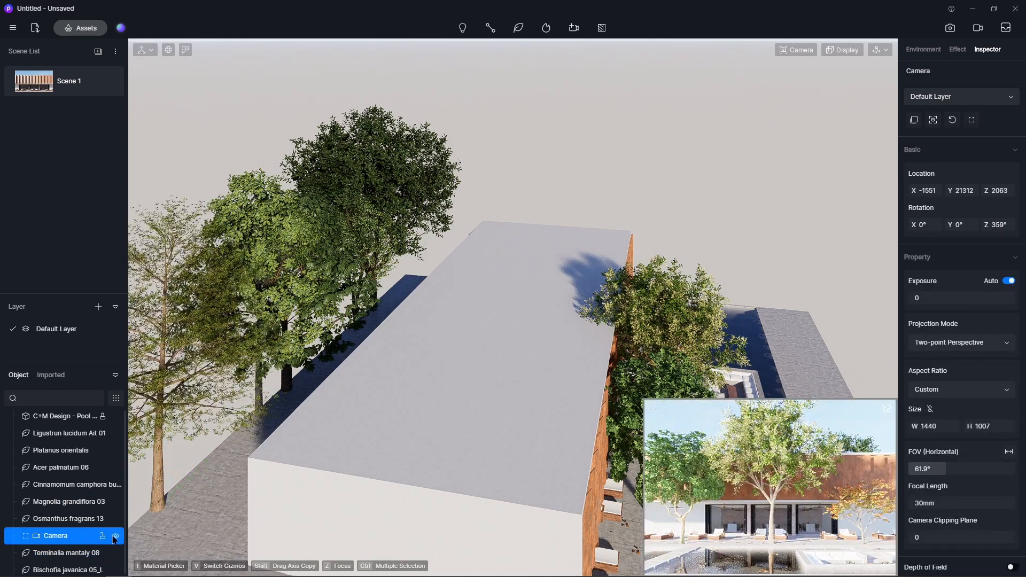
pyautogui.click(103, 538)
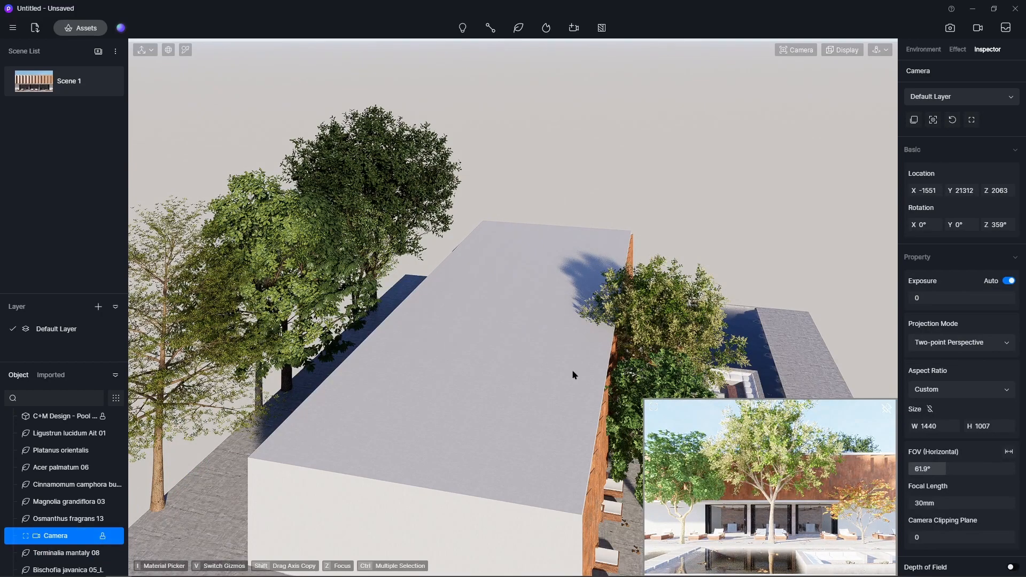
# - Move the Magnolia grandiflora 03 along the rear edge away from the Bischofia, to about Y 16300
pyautogui.moveTo(574, 373); pyautogui.dragTo(369, 319, button='middle')
pyautogui.click(298, 286)
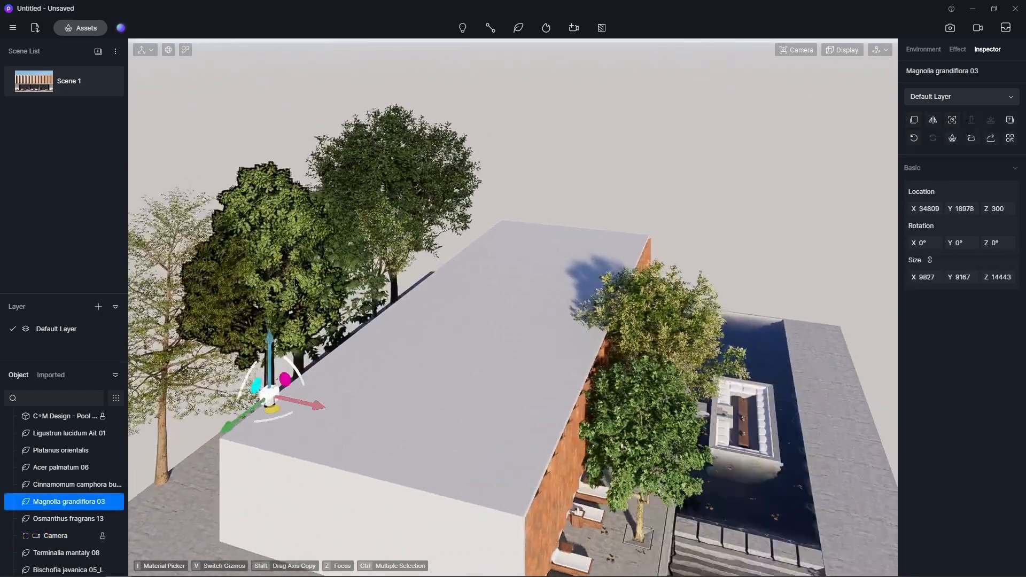
pyautogui.moveTo(419, 350); pyautogui.dragTo(200, 421, button='middle')
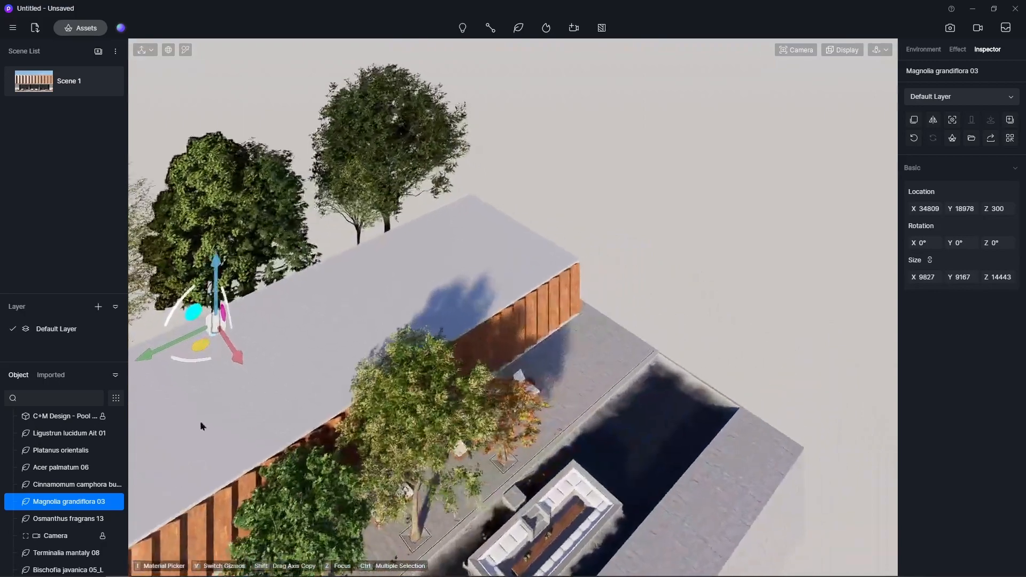
pyautogui.moveTo(176, 342); pyautogui.dragTo(136, 363)
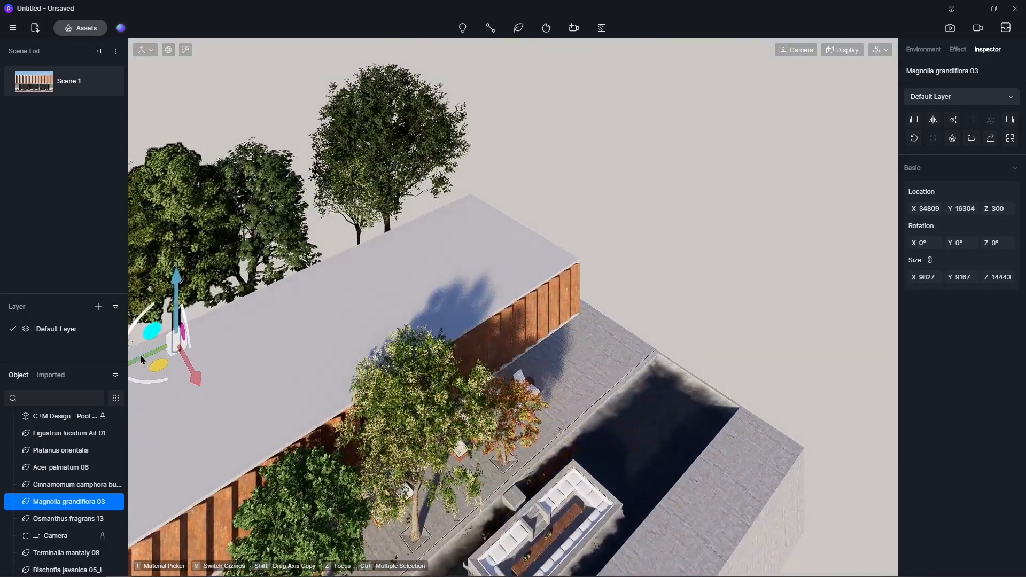
# - Keep the camera's preview displayed and scale up the Bischofia javanica 05_L behind the house a little more
pyautogui.click(63, 536)
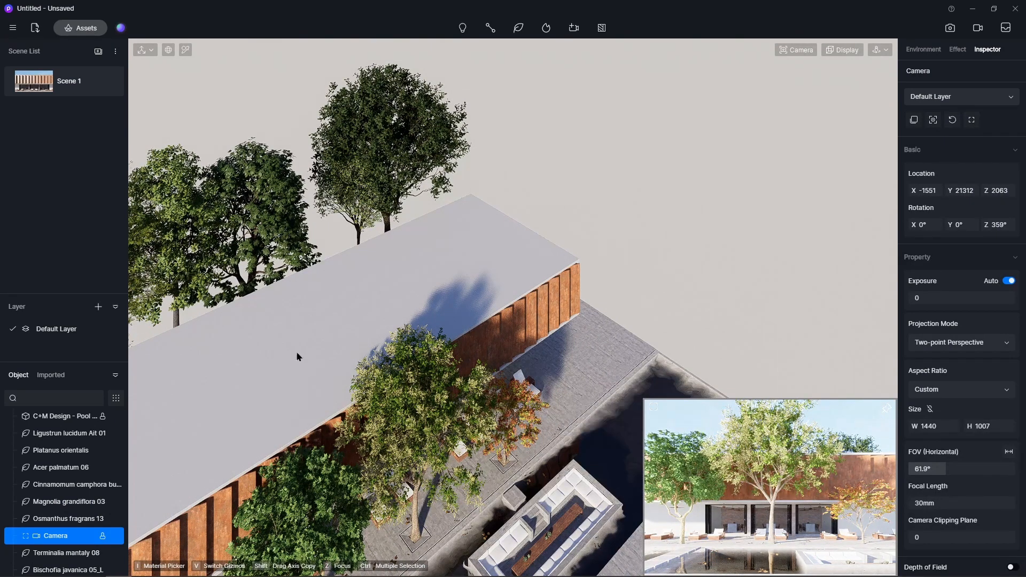
pyautogui.moveTo(465, 284); pyautogui.dragTo(634, 155, button='middle')
pyautogui.scroll(-3, 460, 364)
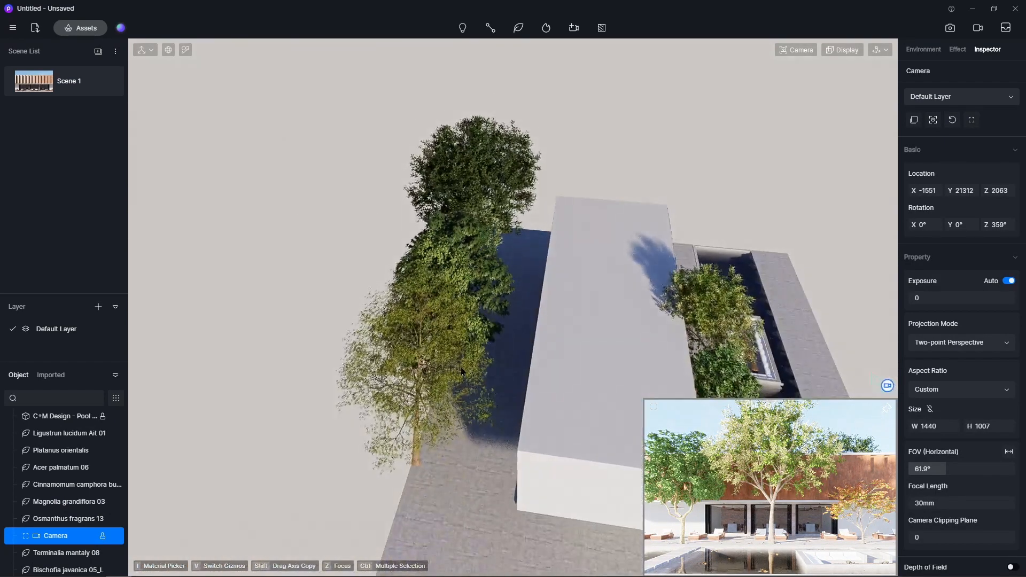
pyautogui.moveTo(379, 376); pyautogui.dragTo(210, 270, button='middle')
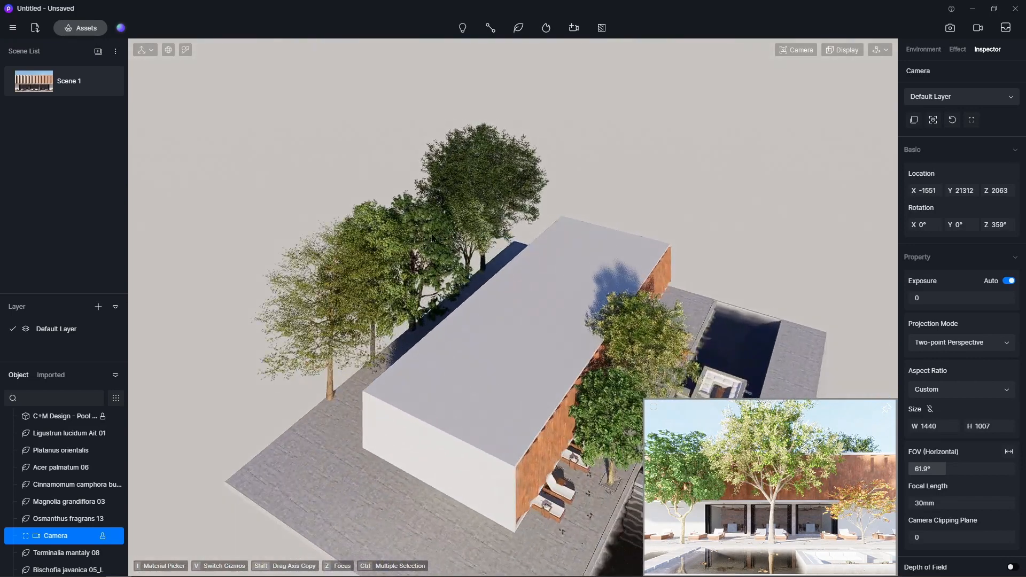
pyautogui.click(438, 236)
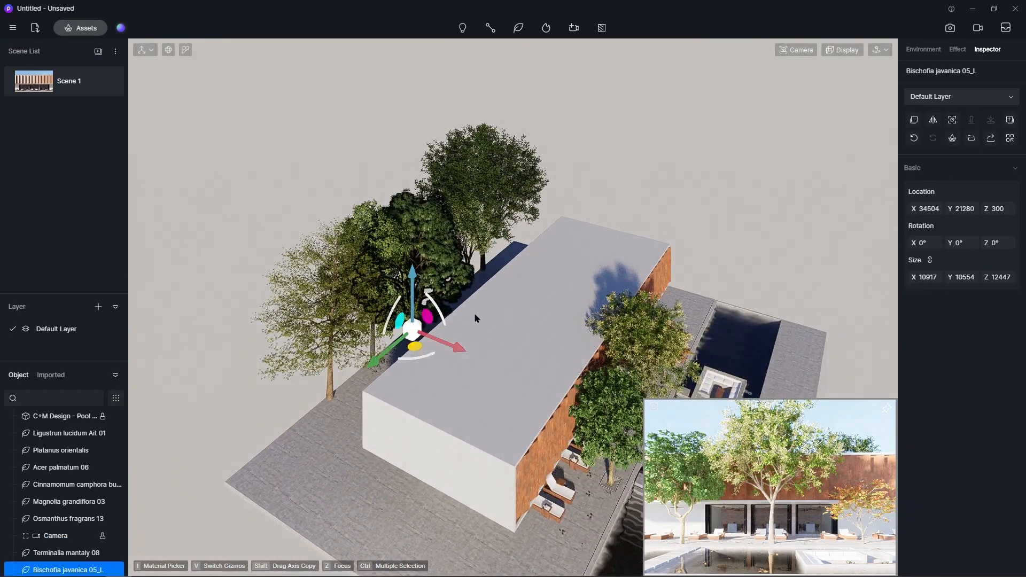
pyautogui.press('v')
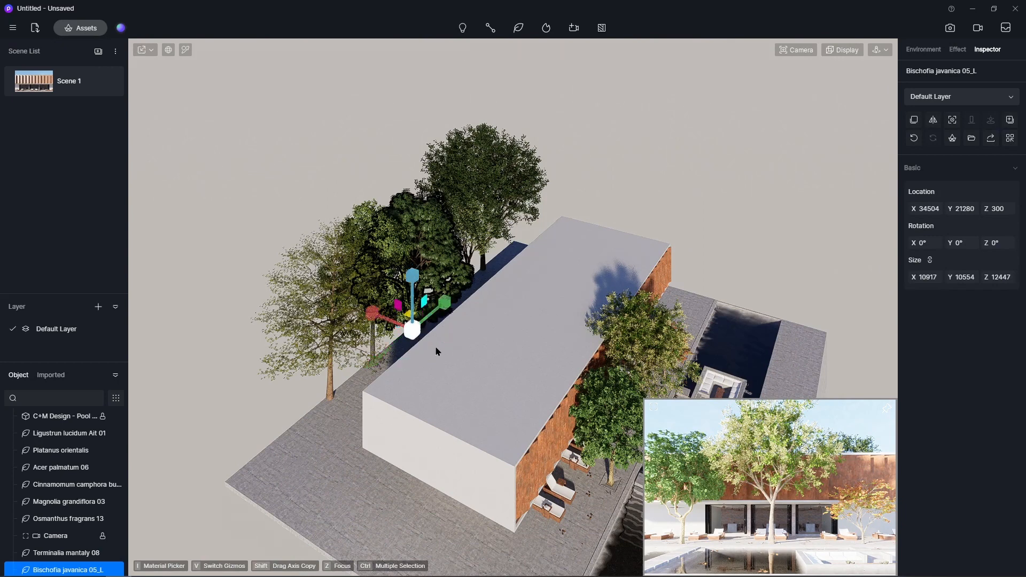
pyautogui.moveTo(446, 310); pyautogui.dragTo(396, 345)
# - Scale down the Ligustrun lucidum Ait 01 on the terrace to about 6500 high
pyautogui.click(374, 350)
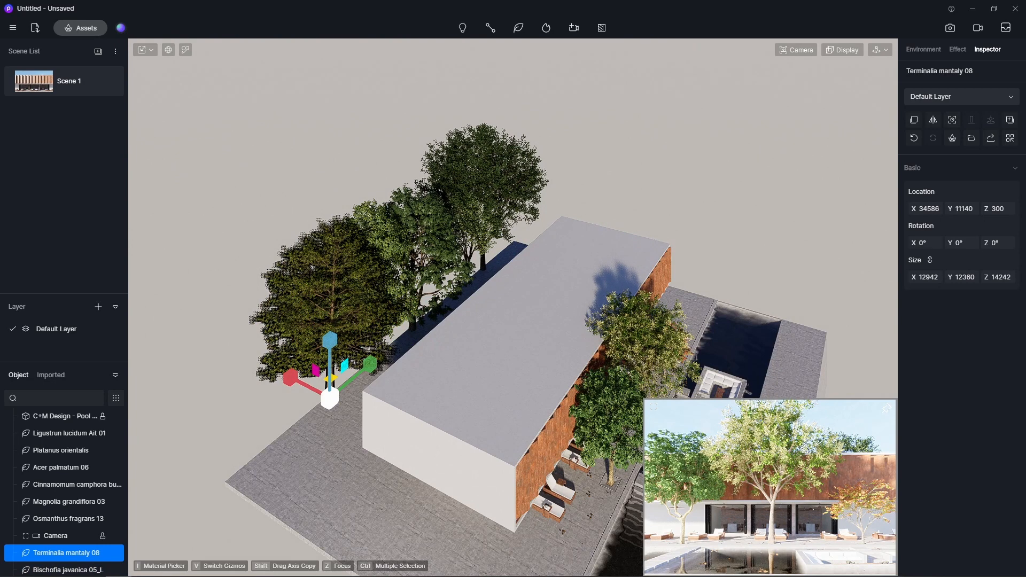
pyautogui.click(642, 346)
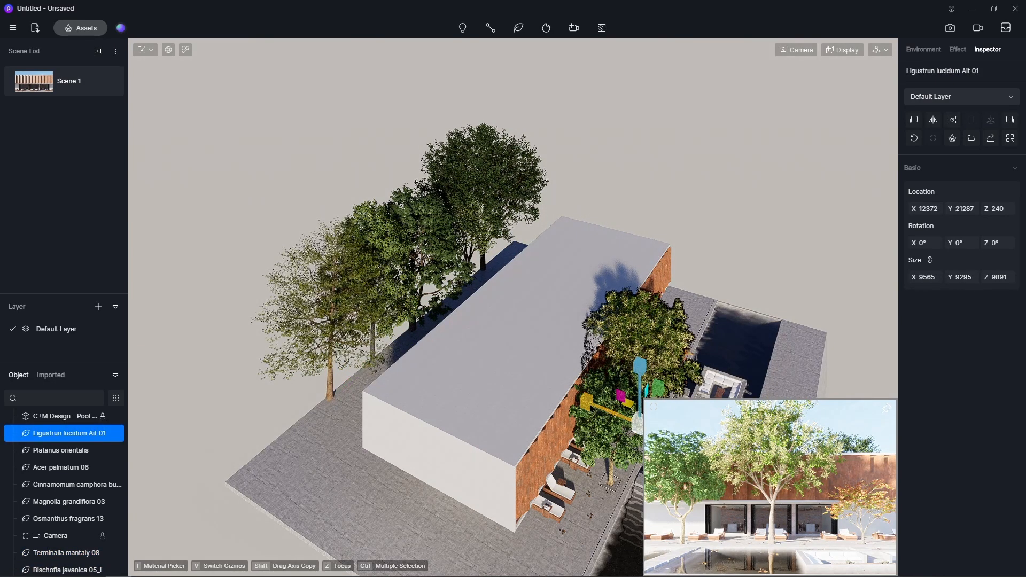
pyautogui.moveTo(588, 404); pyautogui.dragTo(595, 406)
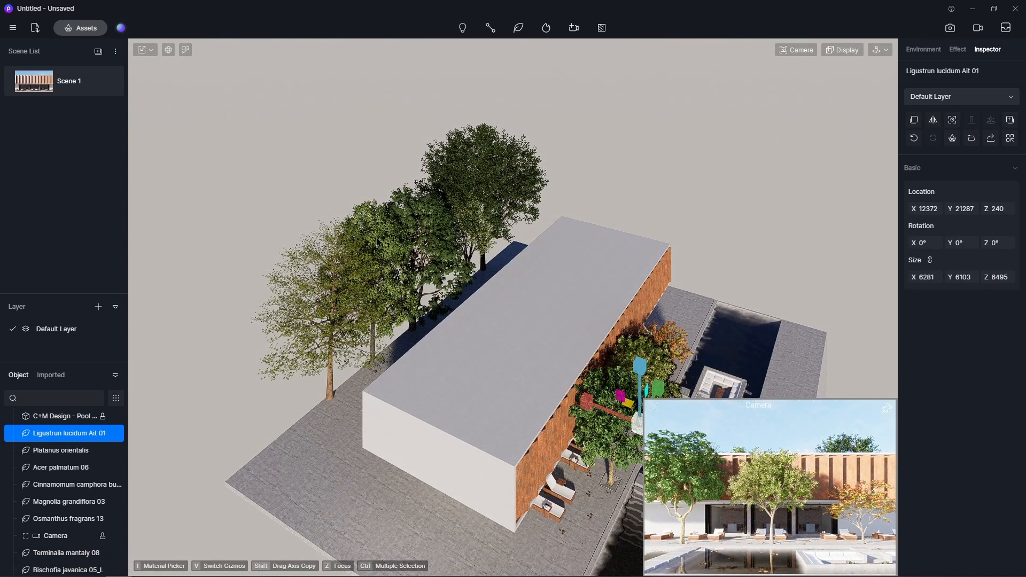
# - Scale up the Bischofia javanica, Magnolia grandiflora and Osmanthus fragrans trees behind the house, the Osmanthus to about 17070 high
pyautogui.click(434, 239)
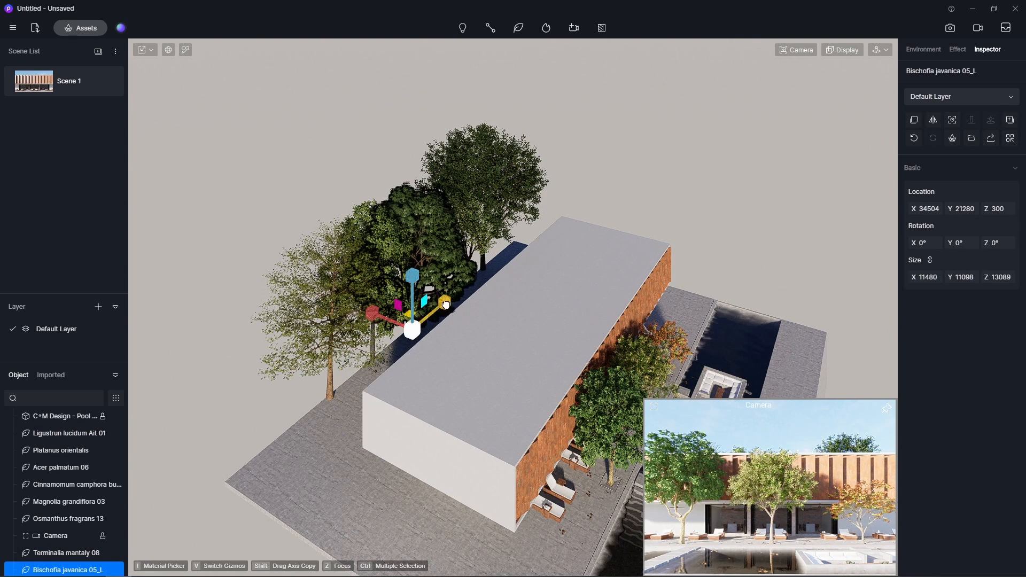
pyautogui.moveTo(448, 303); pyautogui.dragTo(417, 335)
pyautogui.click(376, 351)
pyautogui.click(493, 203)
pyautogui.moveTo(508, 247); pyautogui.dragTo(511, 249)
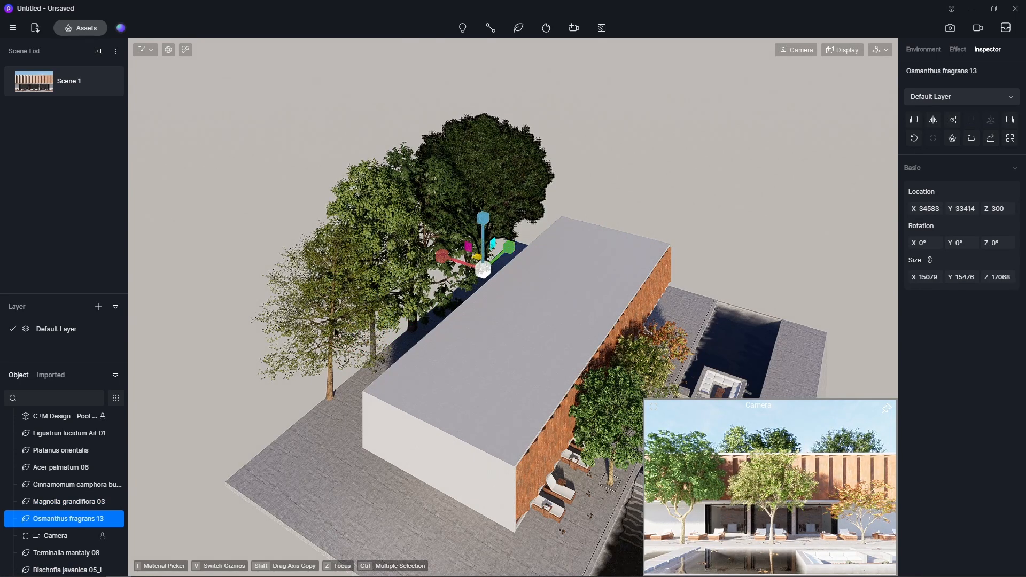
# - Scale up the Terminalia mantaly 08 behind the house to about 17450 high and clear the selection
pyautogui.click(330, 342)
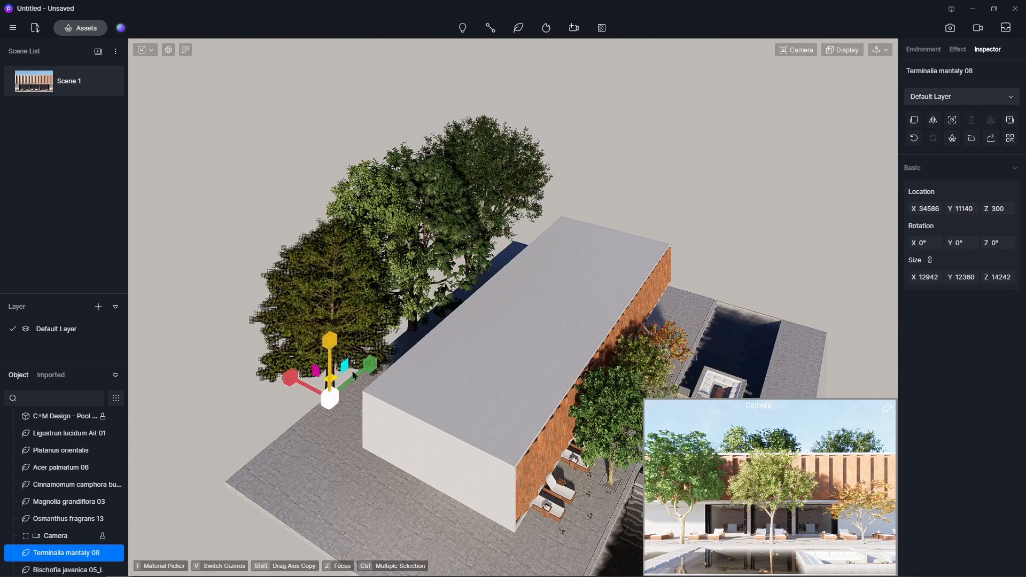
pyautogui.moveTo(374, 362); pyautogui.dragTo(378, 365)
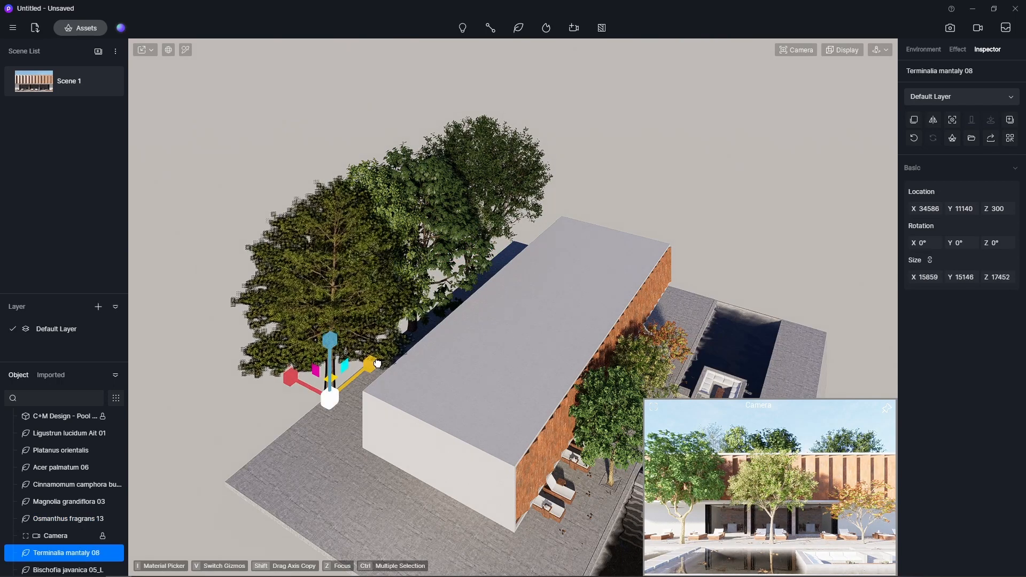
pyautogui.click(682, 516)
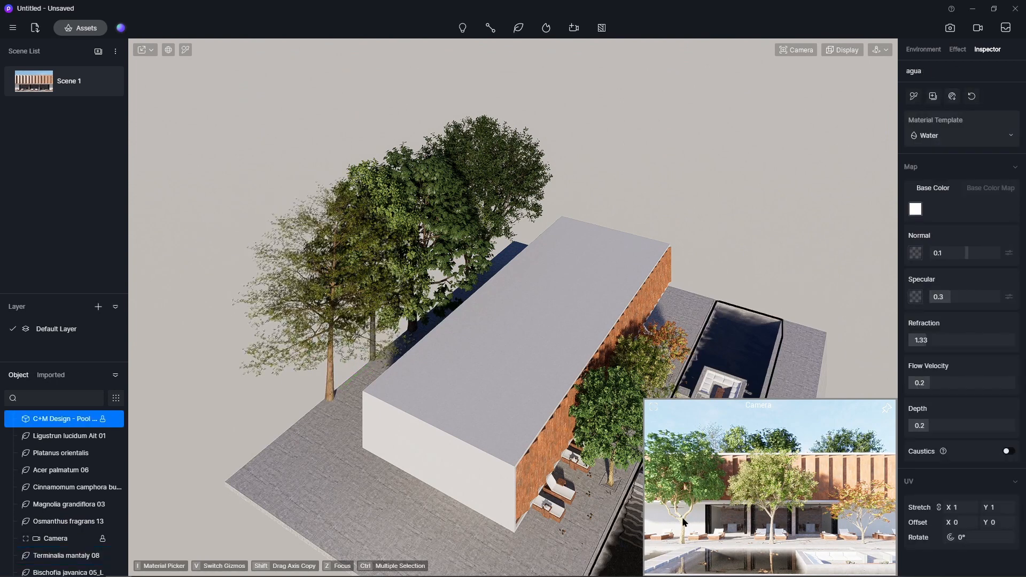
pyautogui.press('Escape')
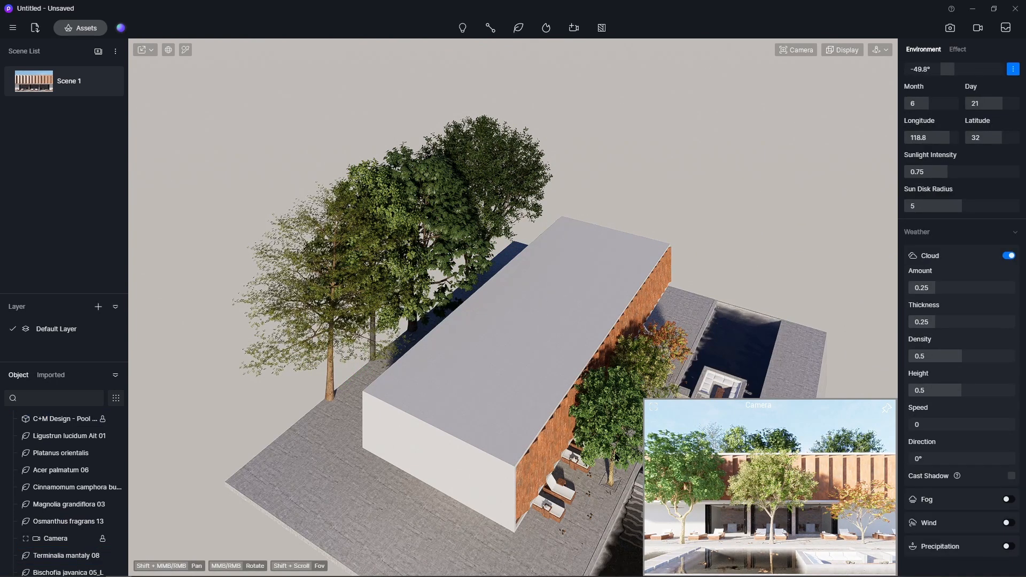
# - Scale the terrace's Platanus orientalis down to about 5680 high and the Acer palmatum 06 up to about 5710 high
pyautogui.click(620, 455)
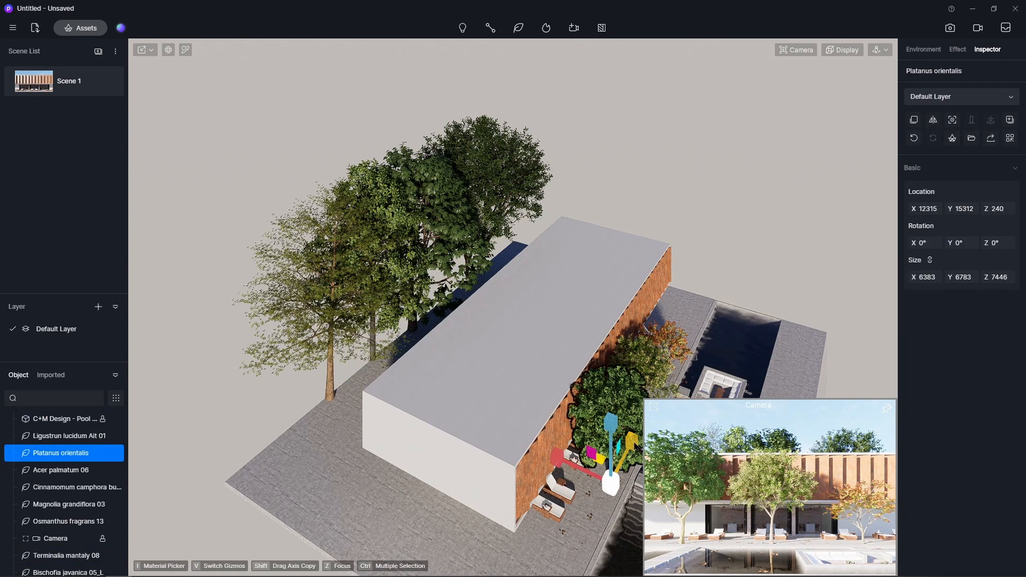
pyautogui.moveTo(633, 443); pyautogui.dragTo(634, 446)
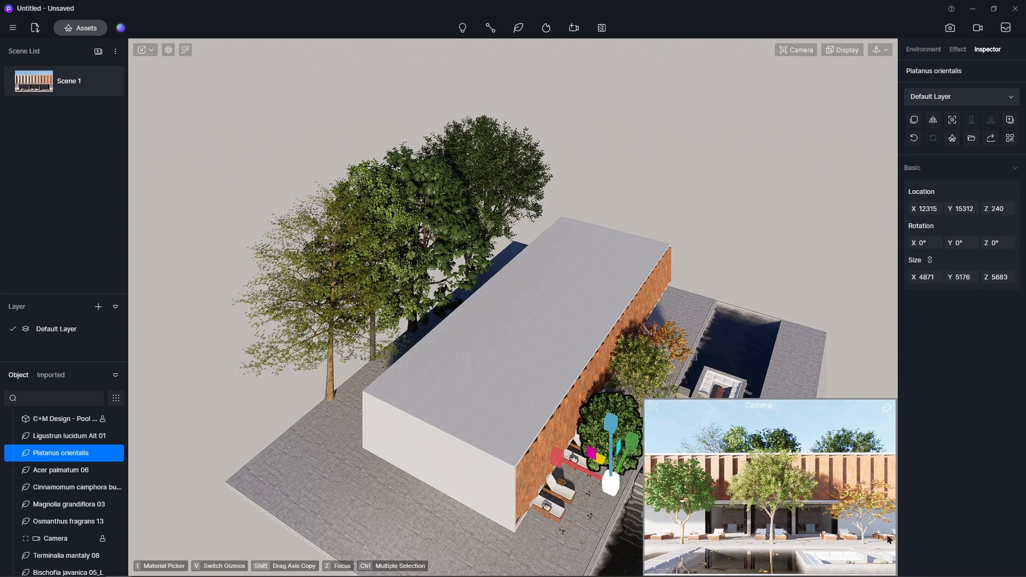
pyautogui.press('Escape')
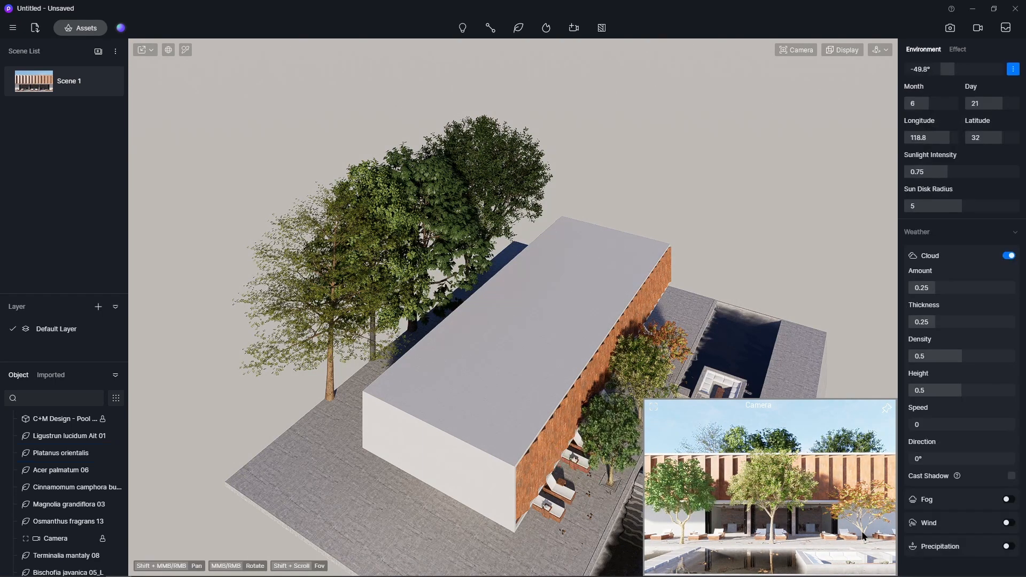
pyautogui.click(679, 350)
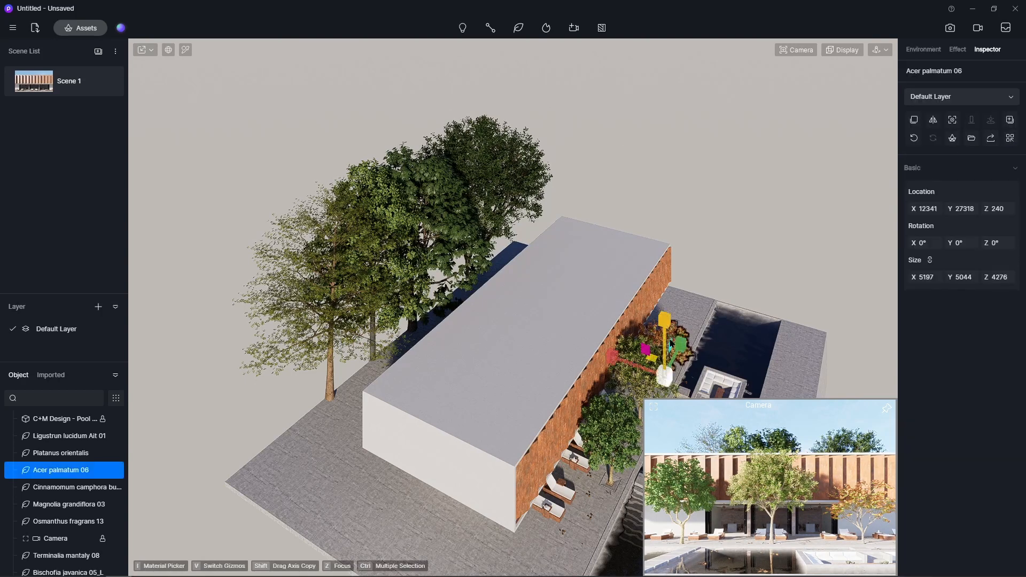
pyautogui.moveTo(684, 352); pyautogui.dragTo(688, 348)
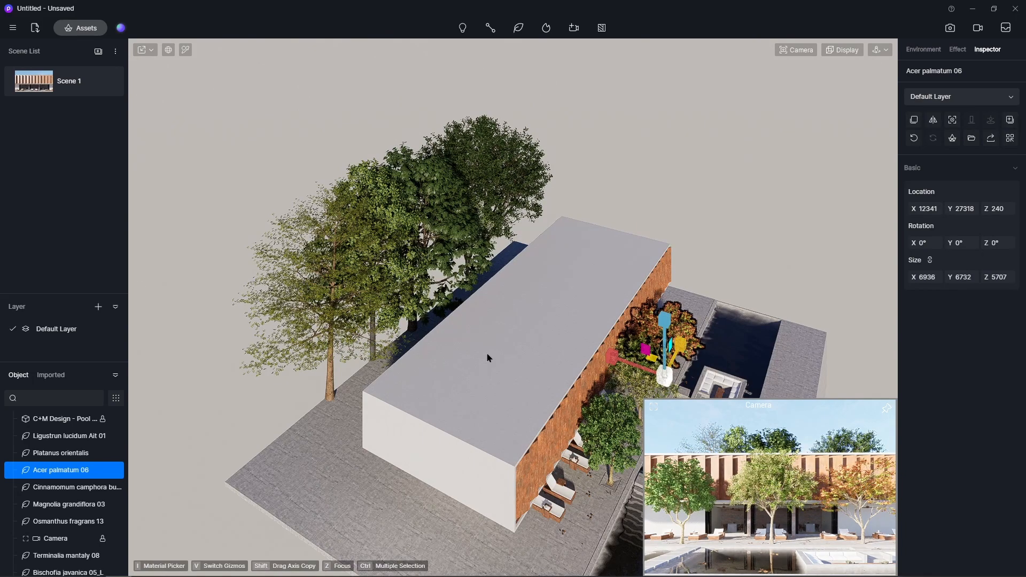
# - Return to the Scene 1 view of the pool facade and clear the object selection
pyautogui.click(88, 92)
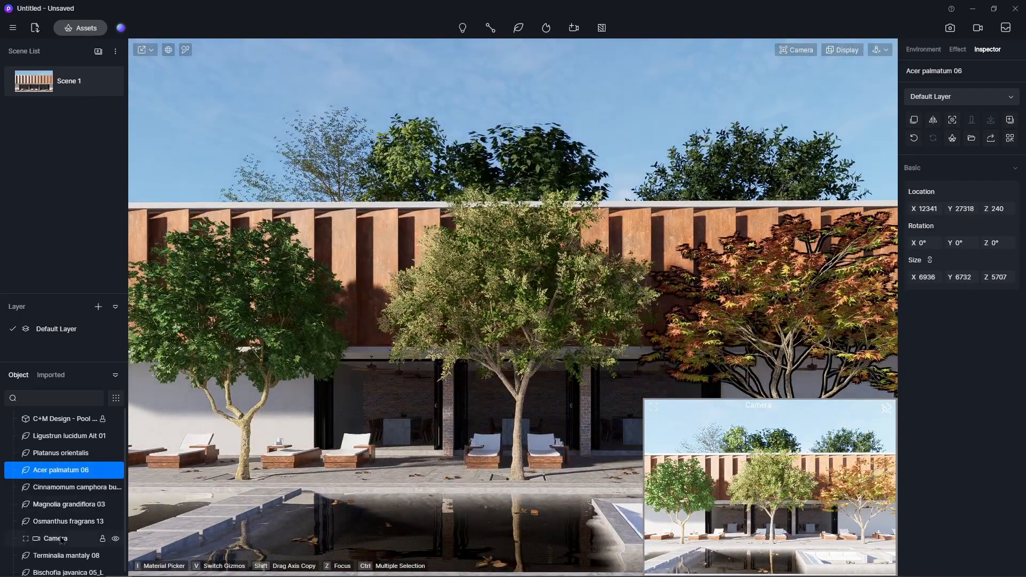
pyautogui.click(68, 521)
pyautogui.click(250, 442)
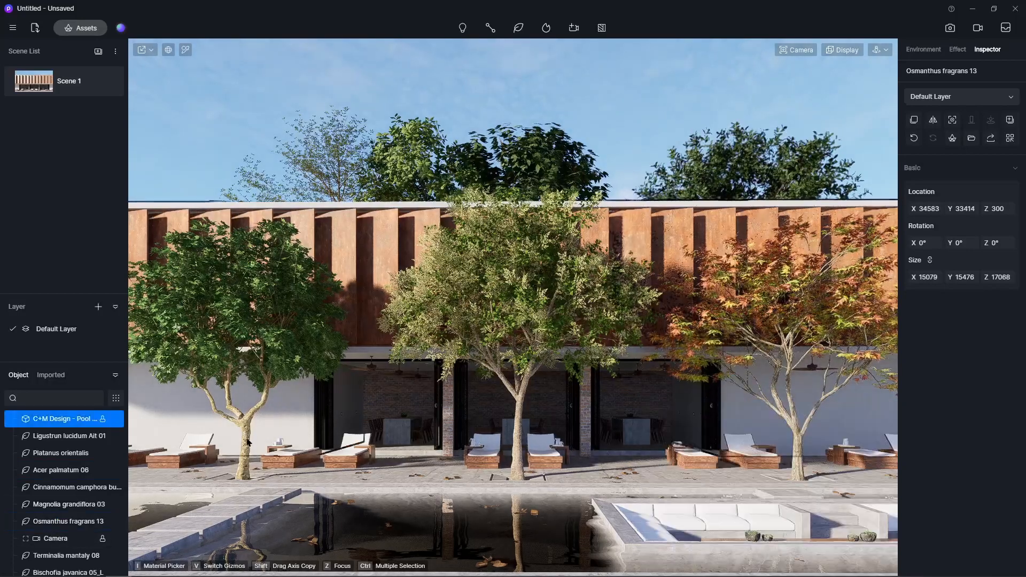
pyautogui.press('Escape')
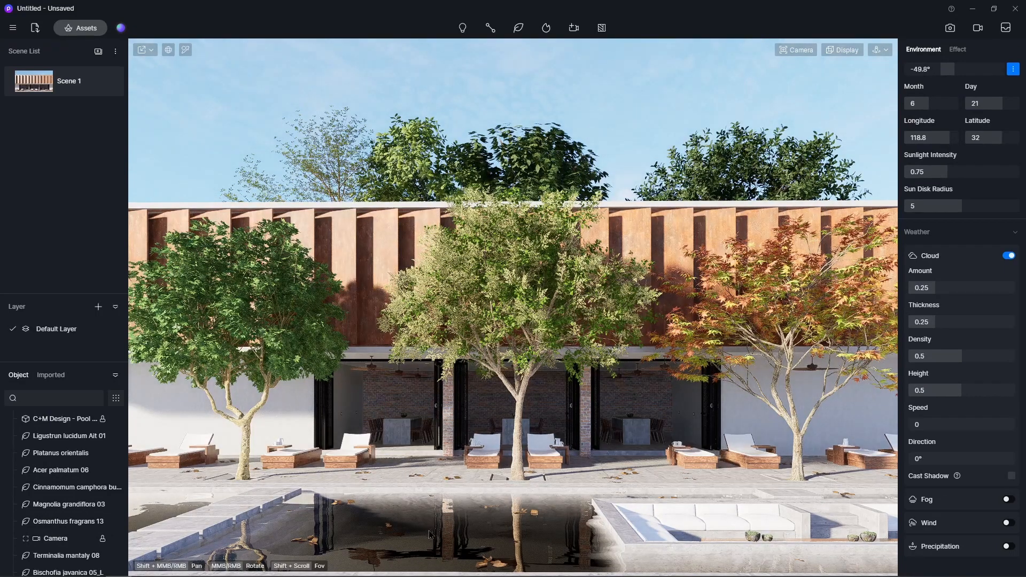
# - Search the online material library for "water"
pyautogui.click(82, 33)
pyautogui.moveTo(305, 73); pyautogui.dragTo(525, 128)
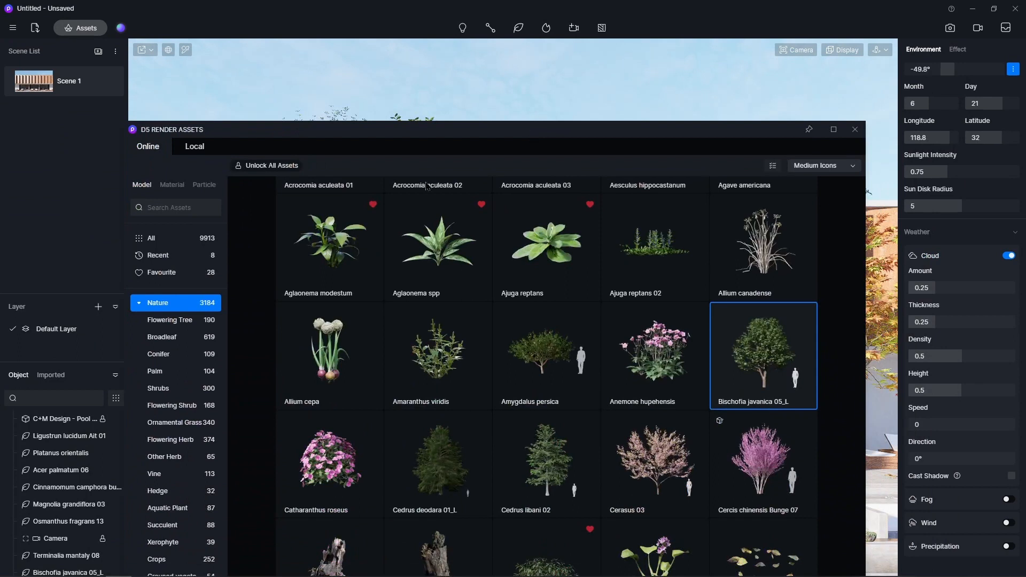
pyautogui.click(172, 185)
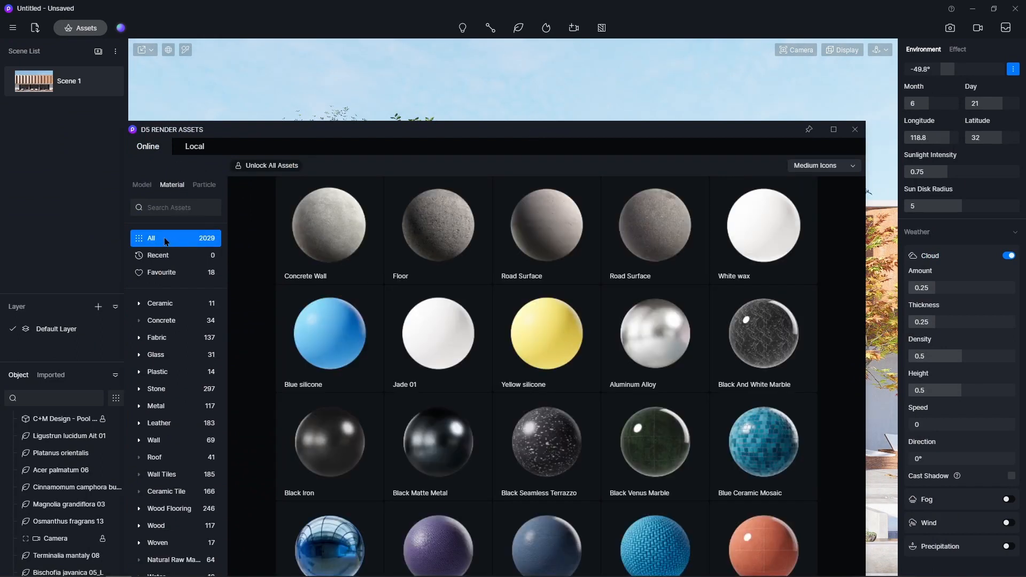
pyautogui.click(160, 209)
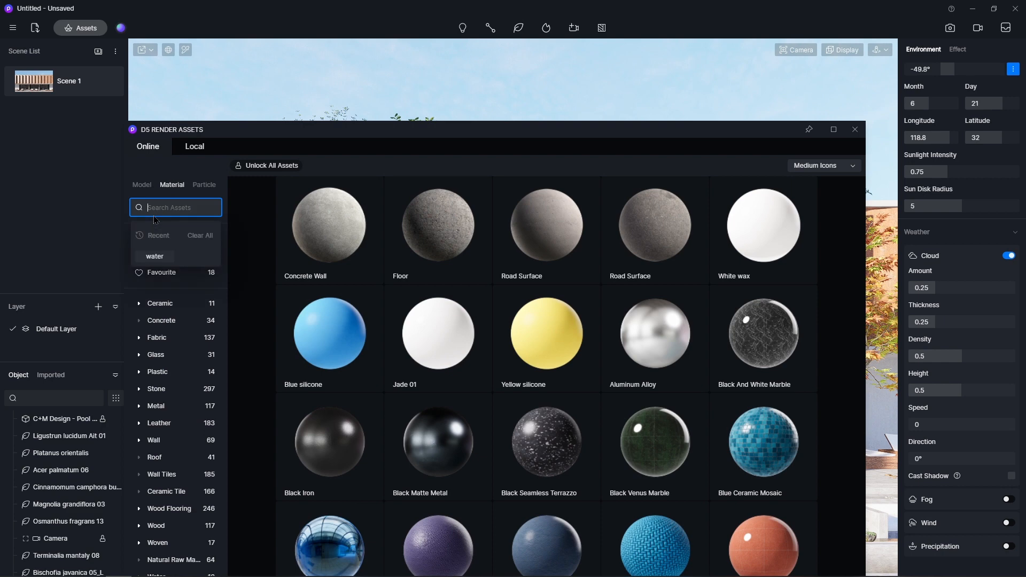
pyautogui.write('water')
pyautogui.press('Return')
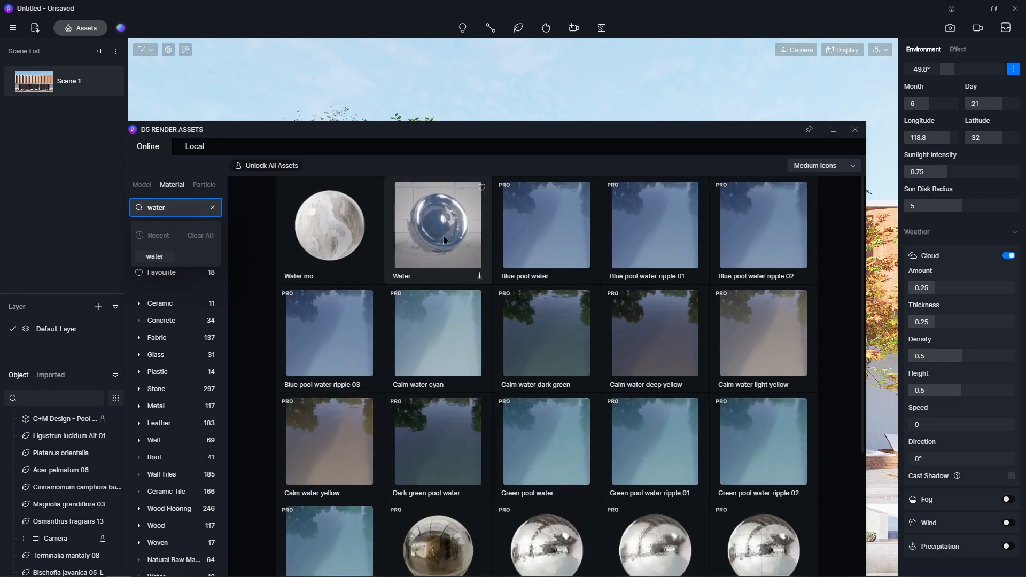
# - Download the Water material, apply it to the pool surface and close the asset library
pyautogui.click(444, 235)
pyautogui.moveTo(457, 138); pyautogui.dragTo(901, 216)
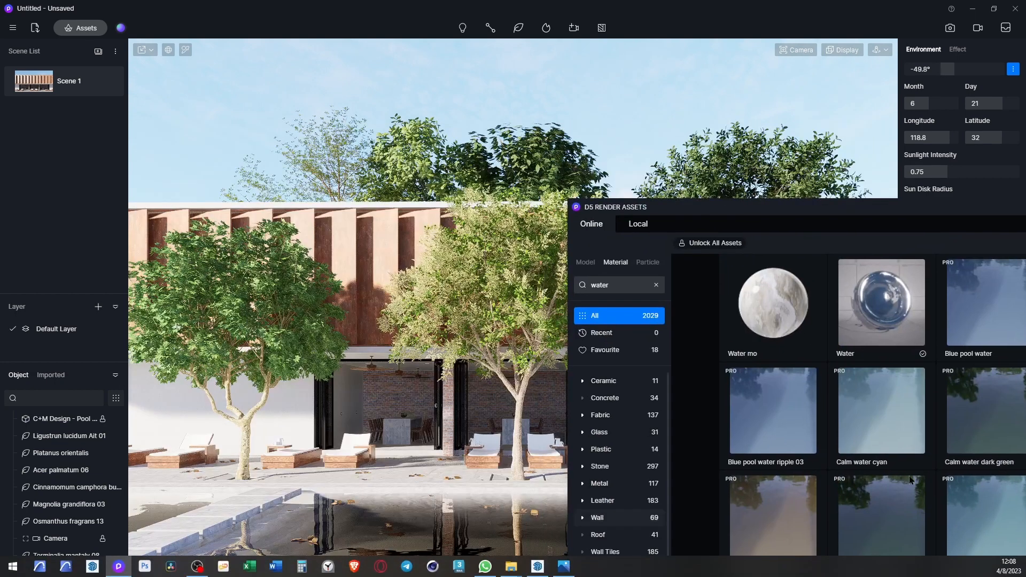
pyautogui.click(881, 304)
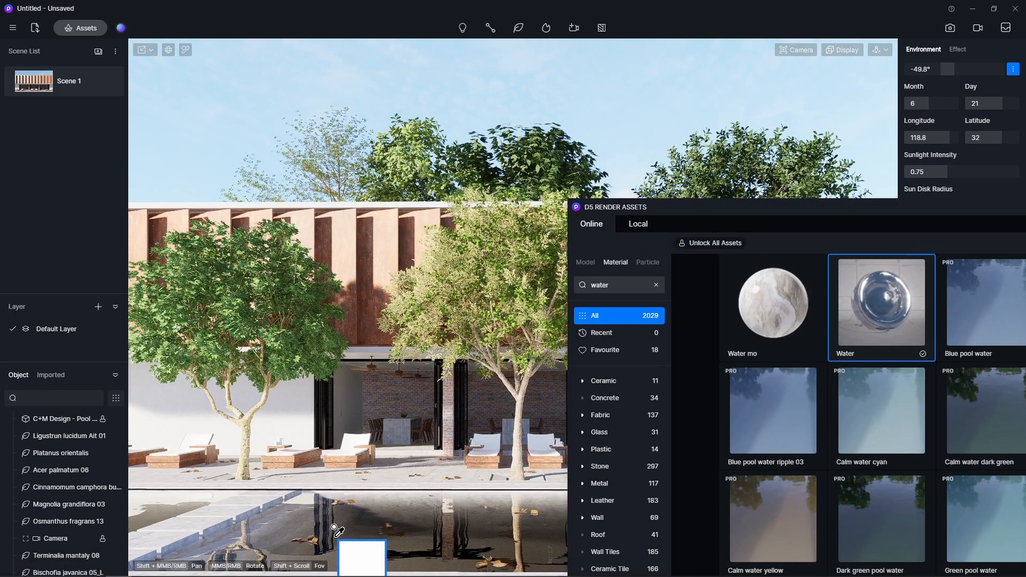
pyautogui.click(392, 498)
pyautogui.click(1025, 207)
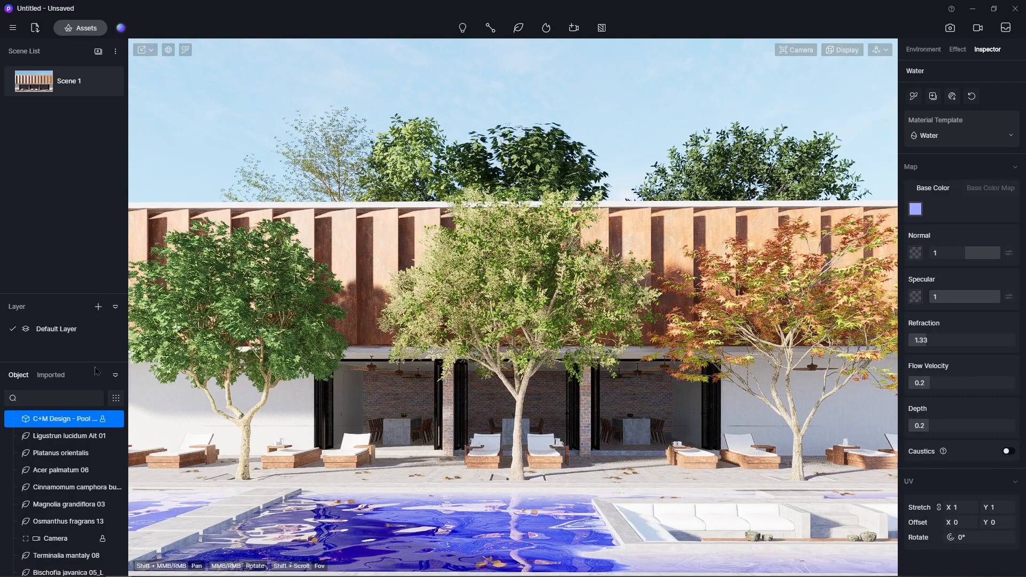
# - Set the base color saturation of the pool's Water material to 35
pyautogui.click(416, 526)
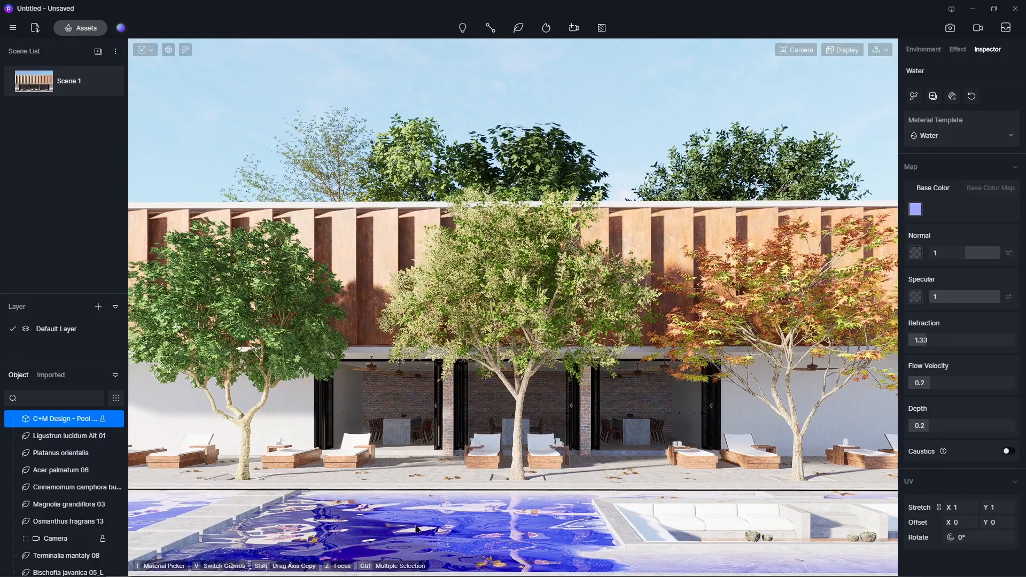
pyautogui.click(915, 210)
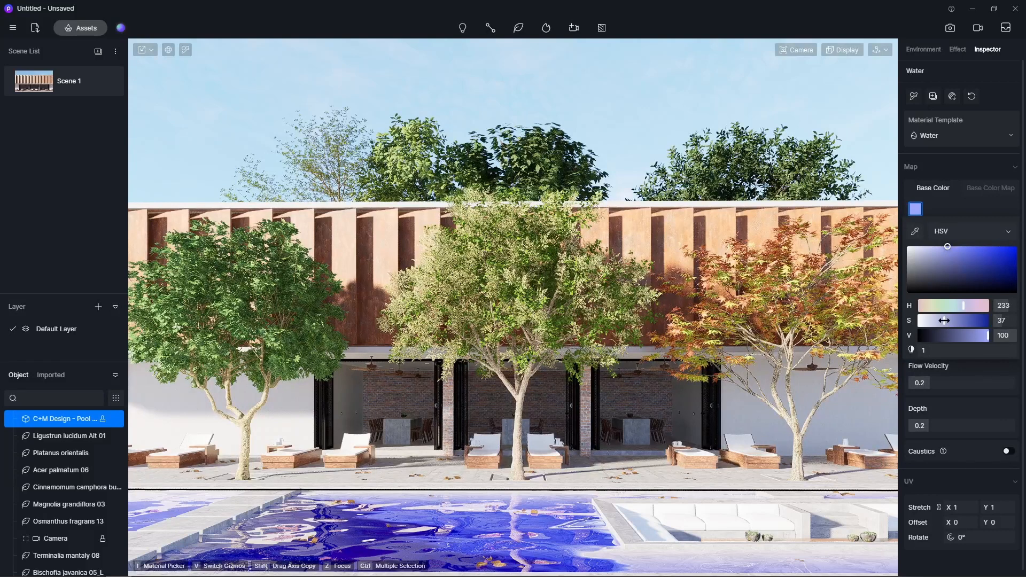
pyautogui.moveTo(944, 320); pyautogui.dragTo(942, 321)
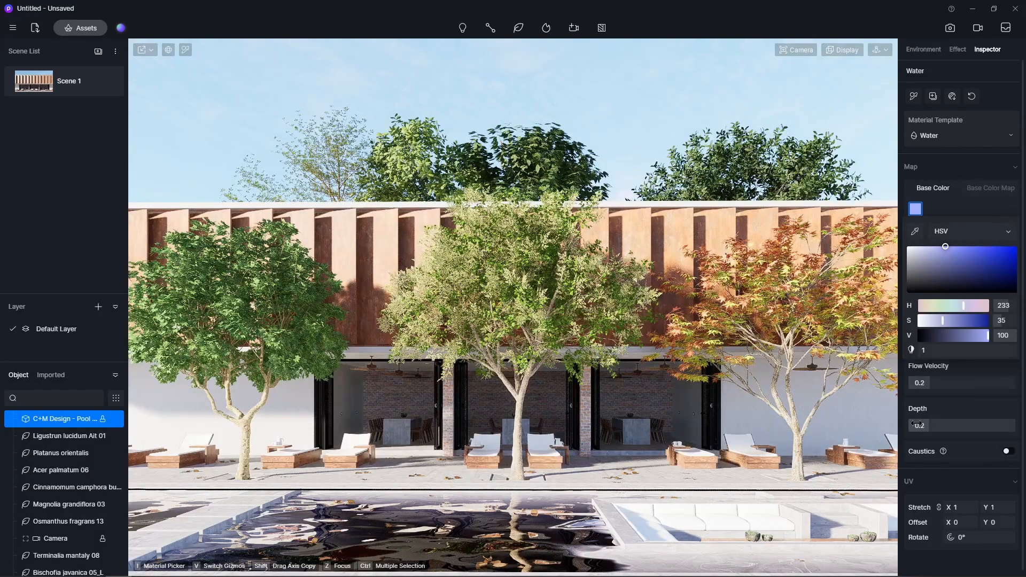
pyautogui.click(994, 209)
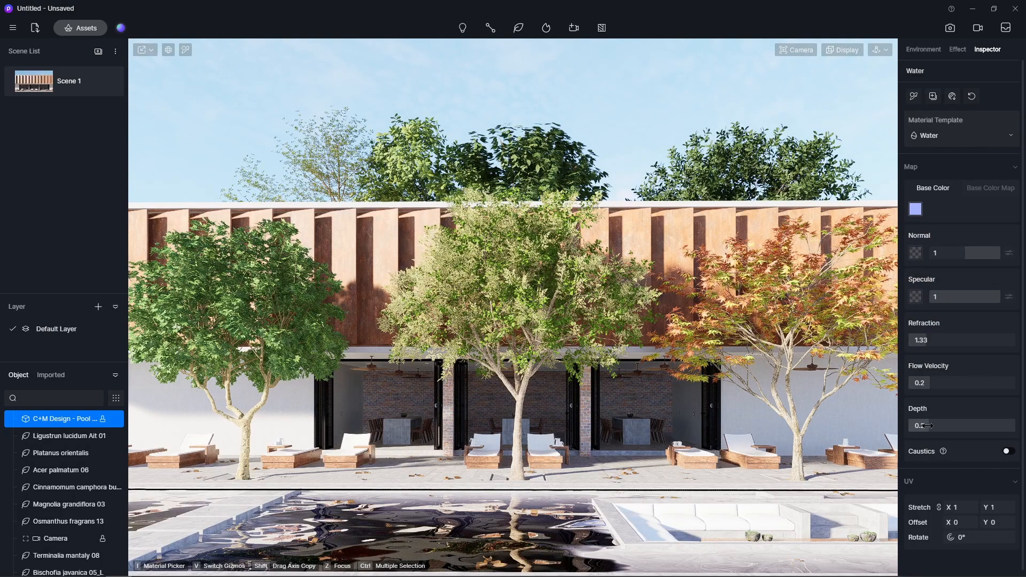
# - Lower the depth of the pool's Water material to 0.09
pyautogui.moveTo(927, 426)
pyautogui.mouseDown()
pyautogui.moveTo(947, 439)
pyautogui.moveTo(915, 441)
pyautogui.mouseUp()
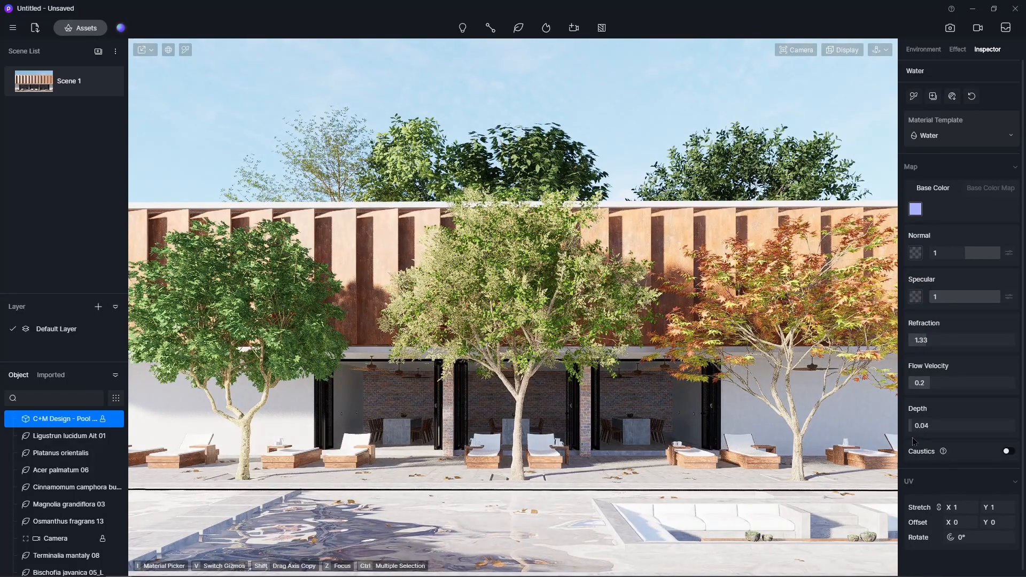
pyautogui.moveTo(913, 442); pyautogui.dragTo(917, 442)
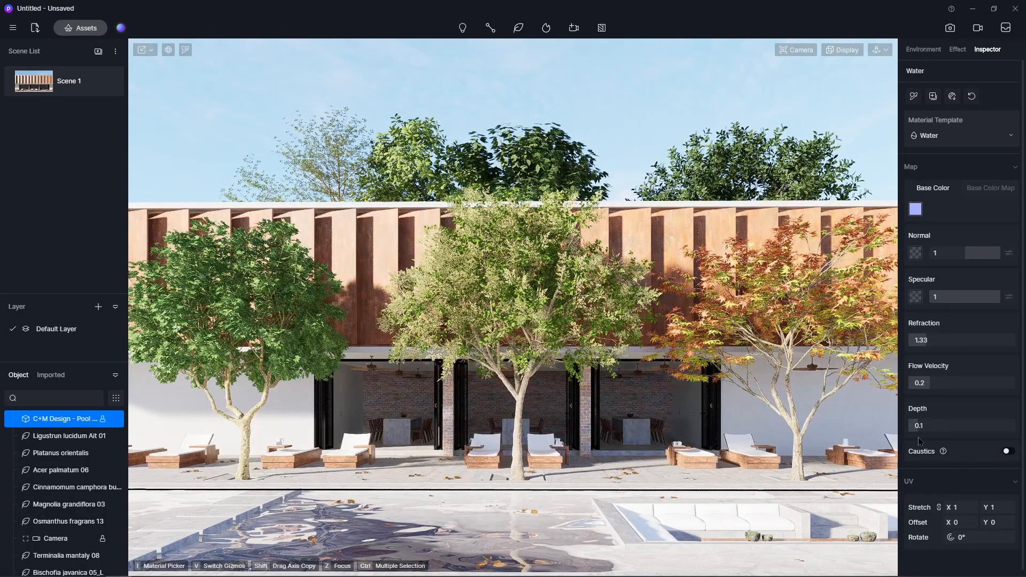
pyautogui.moveTo(918, 441); pyautogui.dragTo(918, 441)
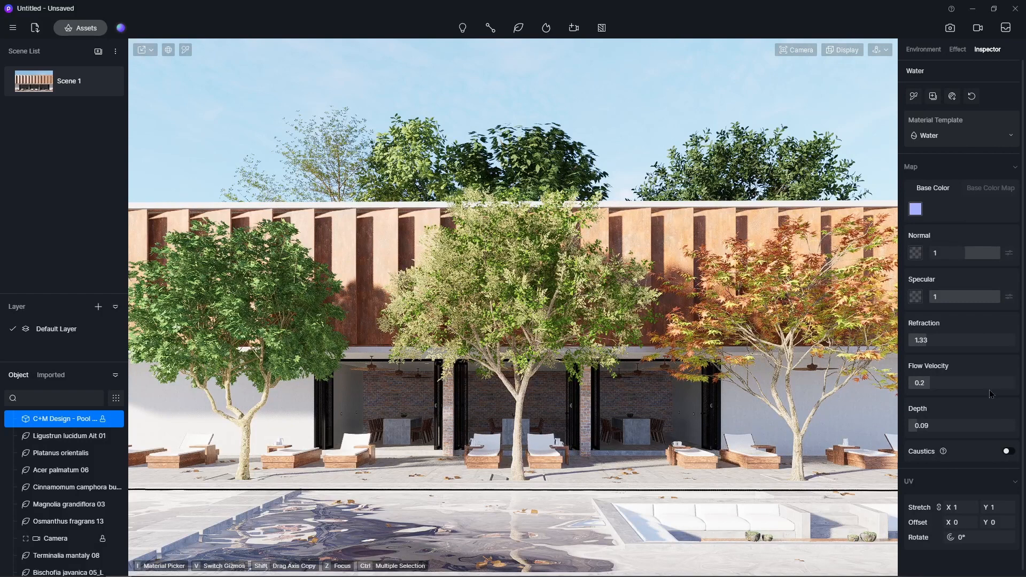
pyautogui.scroll(-1, 993, 476)
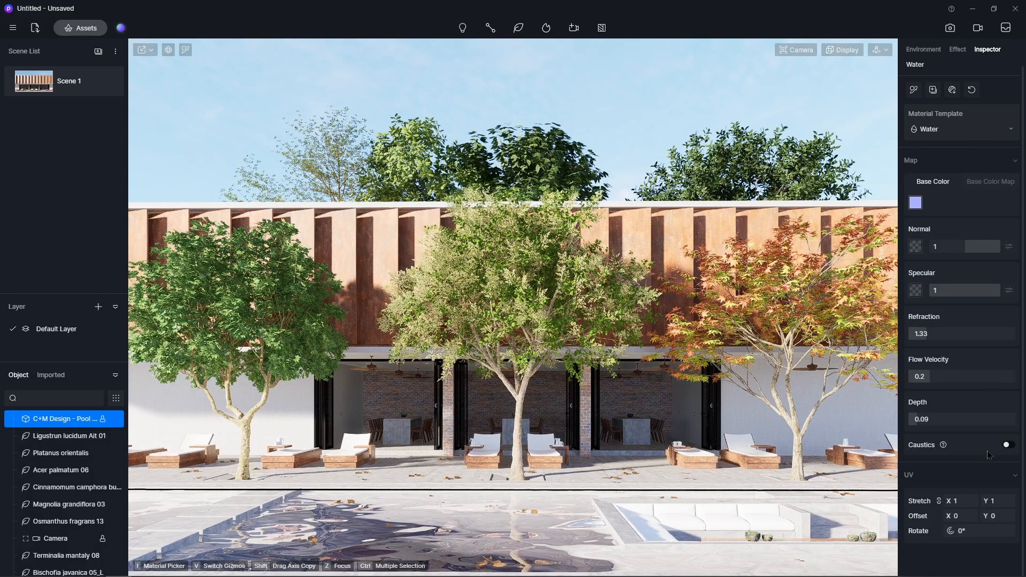
pyautogui.scroll(1, 989, 454)
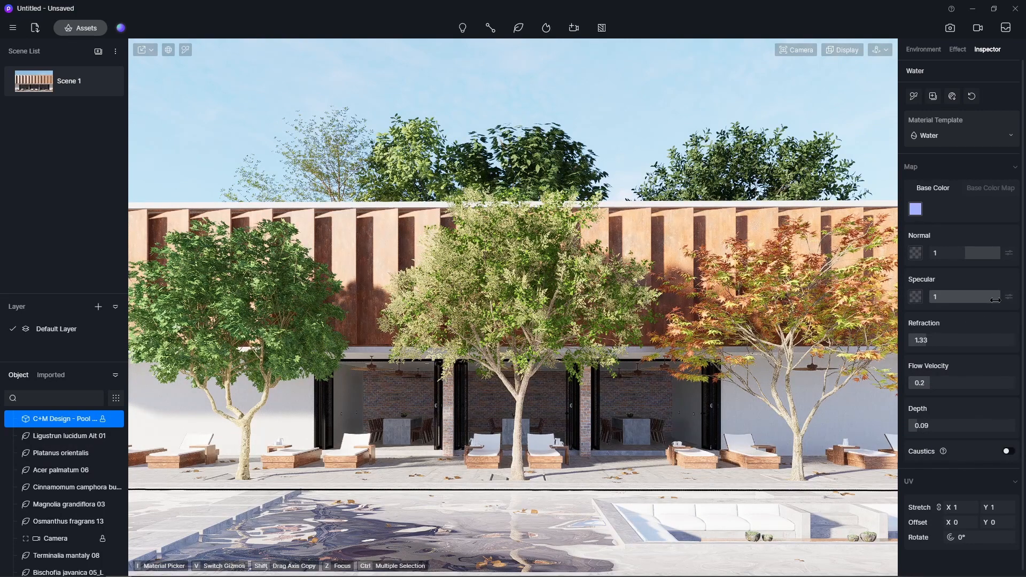
pyautogui.moveTo(995, 299); pyautogui.dragTo(1010, 319)
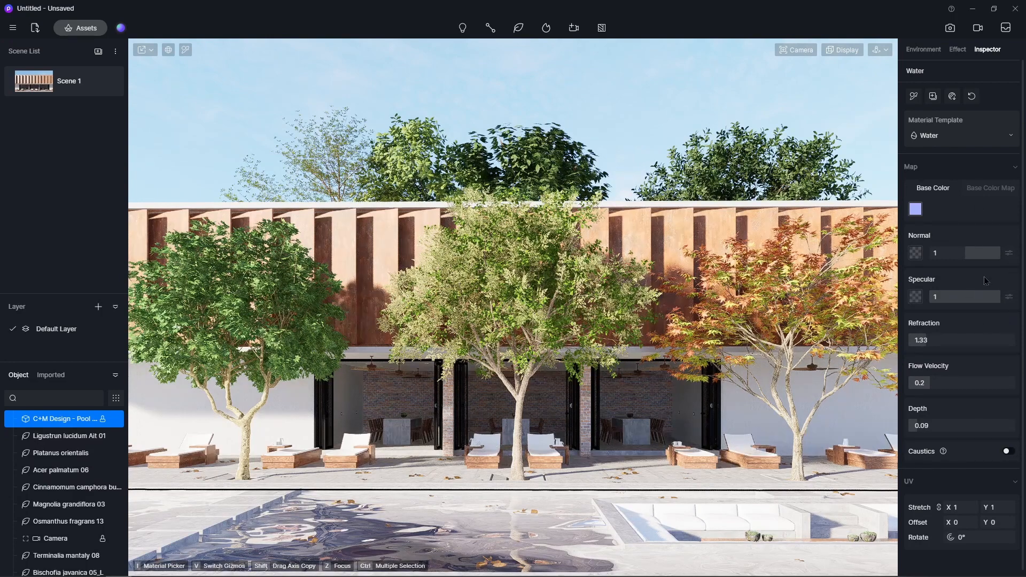
# - Browse the VIVIENDA BL1_d5c folder for an image to use as the Water material's normal map
pyautogui.click(919, 256)
pyautogui.scroll(-10, 548, 302)
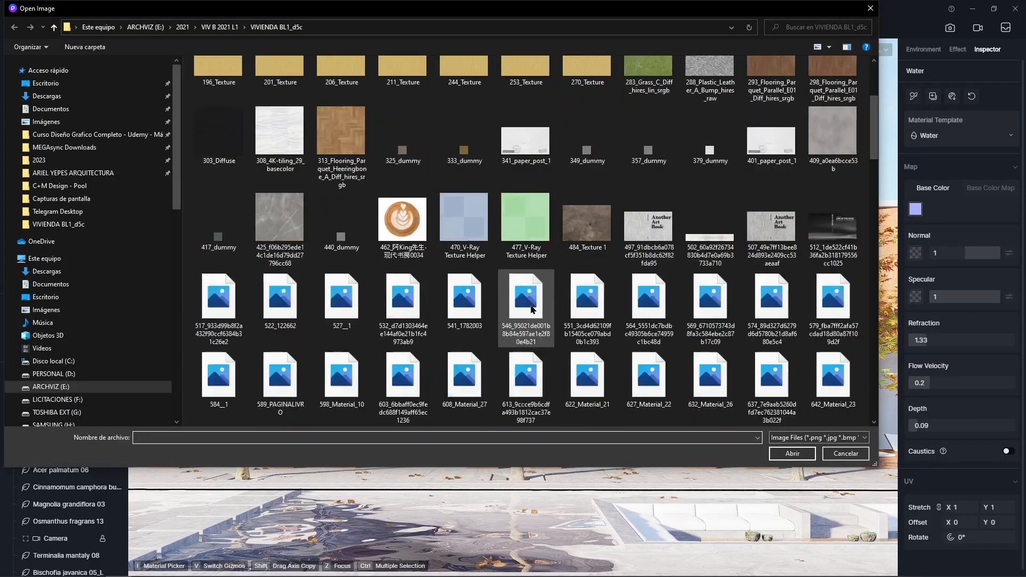
pyautogui.scroll(-8, 540, 235)
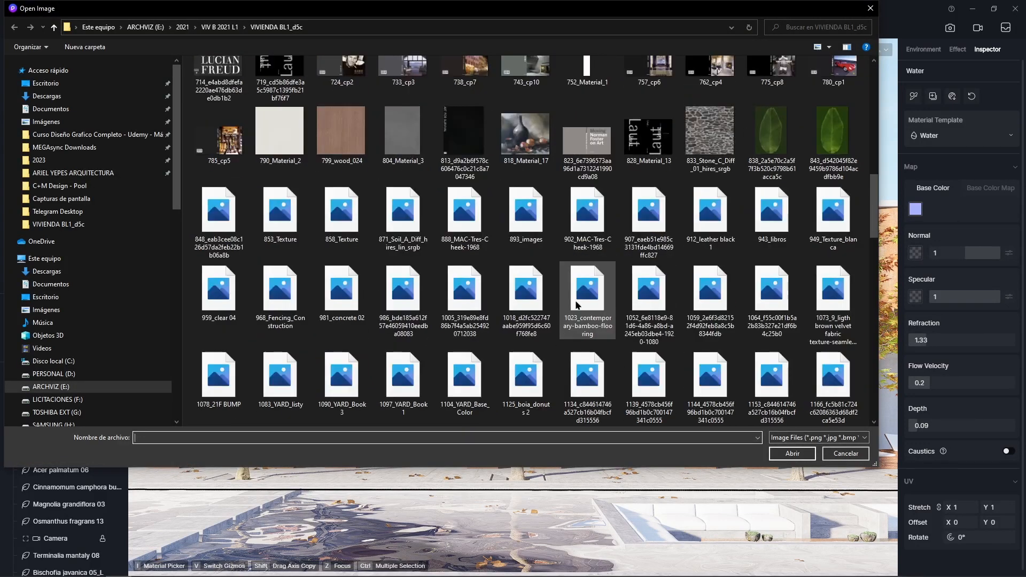
pyautogui.scroll(-8, 588, 253)
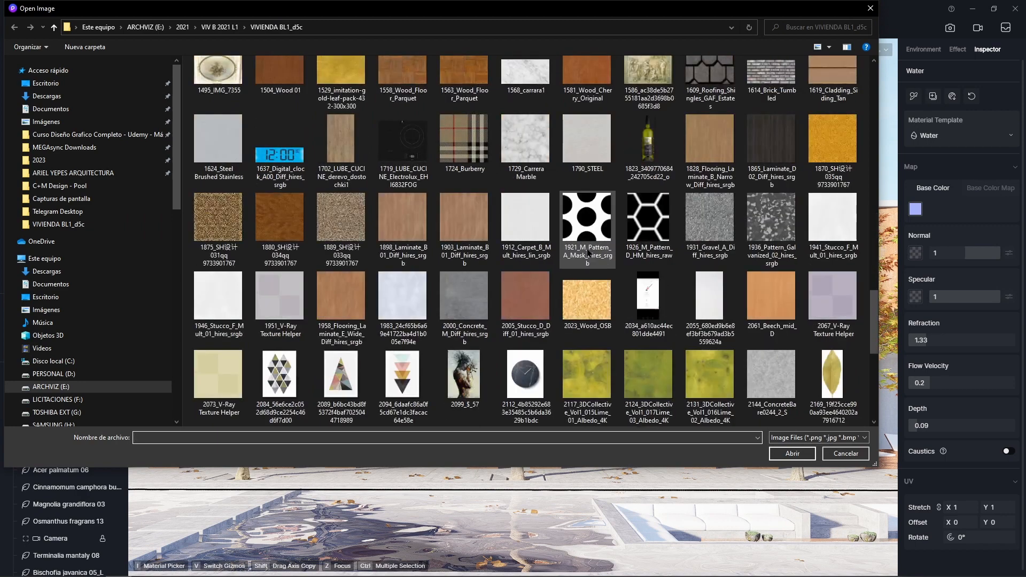
# - Load the image 1018_d2fc522747aabe959f95d6c60f768fe8 as the water material's normal map
pyautogui.scroll(-5, 578, 250)
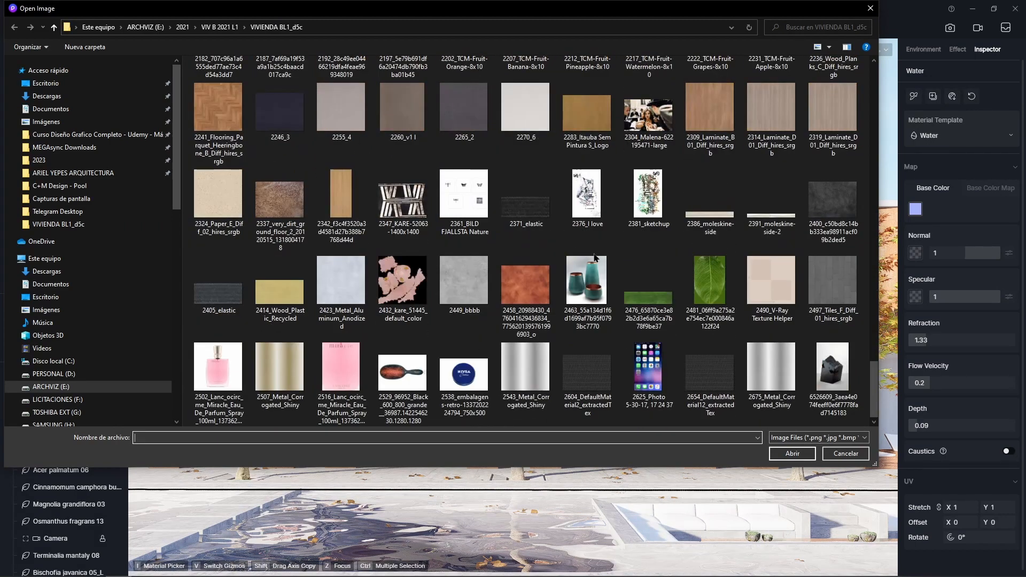
pyautogui.scroll(8, 593, 262)
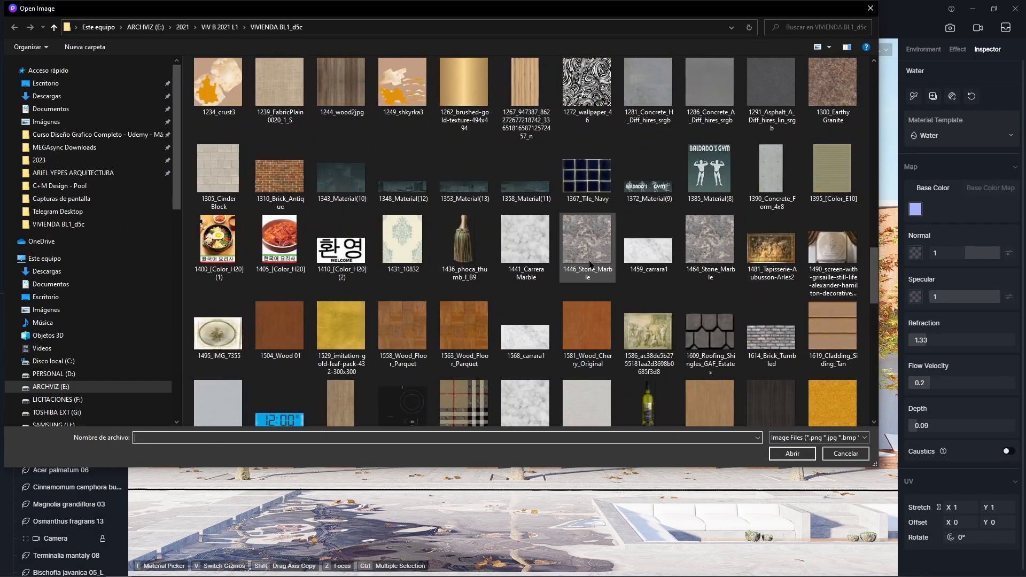
pyautogui.scroll(5, 590, 264)
pyautogui.click(526, 326)
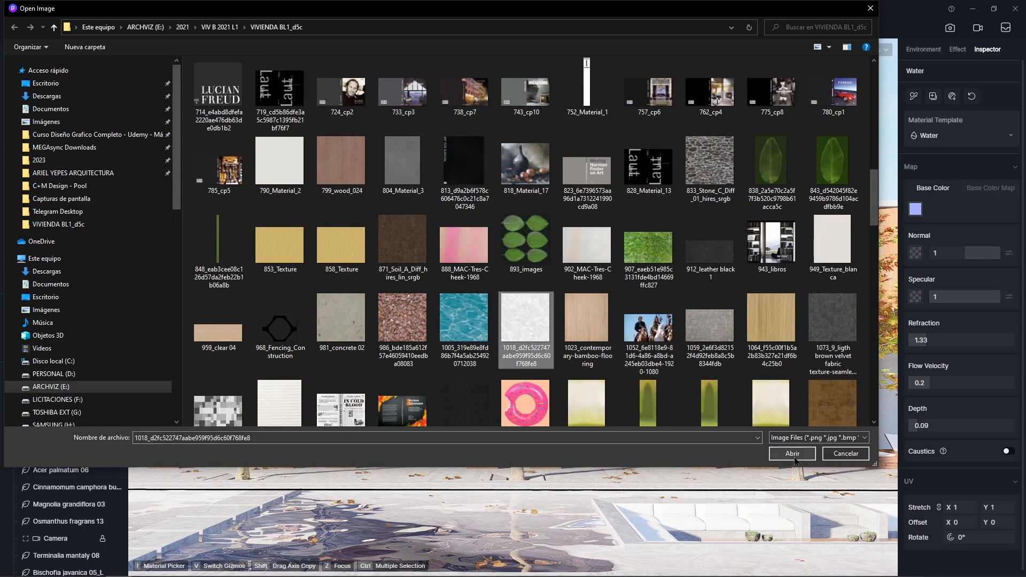
pyautogui.click(795, 457)
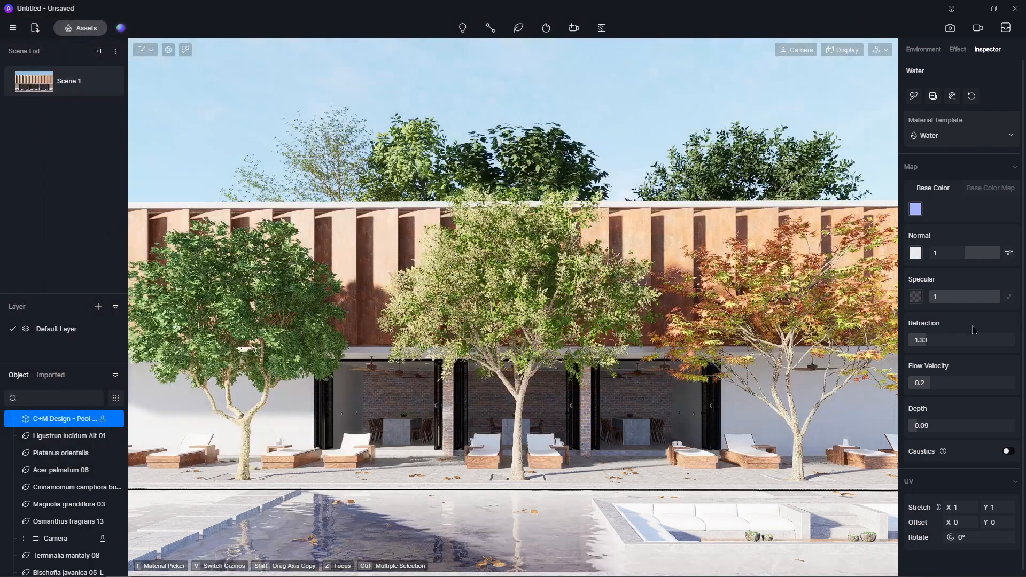
pyautogui.click(916, 296)
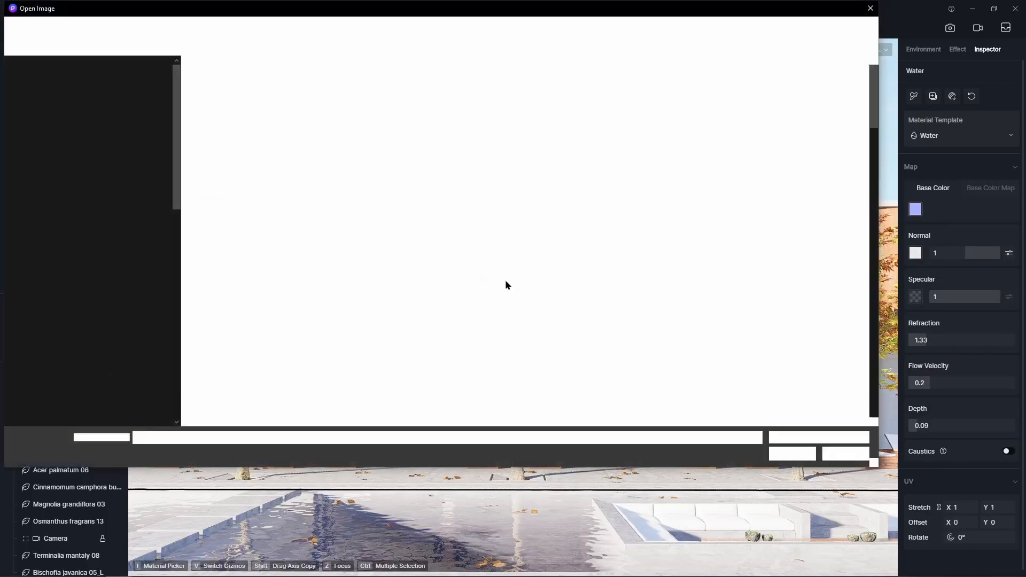
pyautogui.scroll(-10, 559, 295)
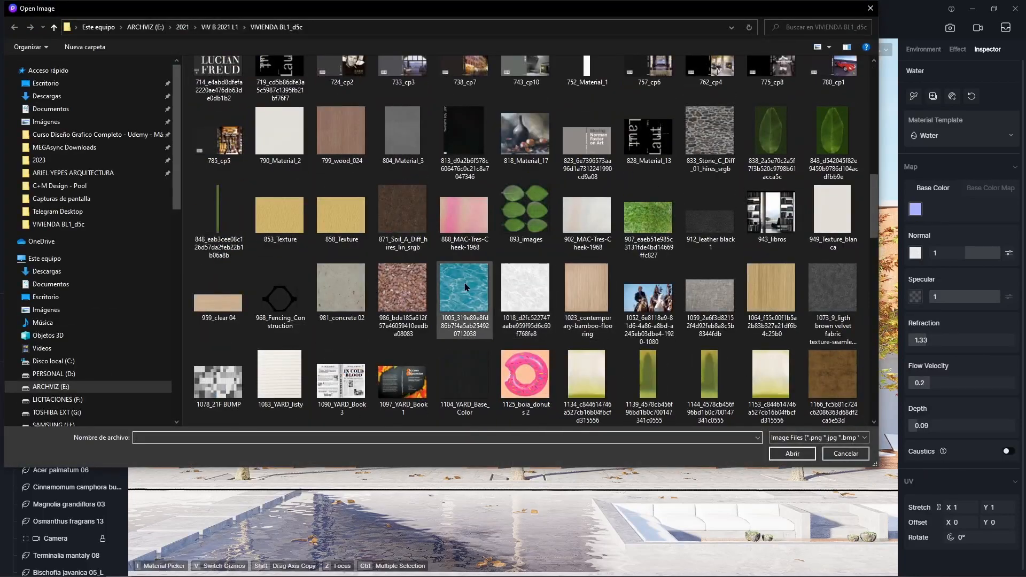
pyautogui.click(464, 299)
pyautogui.click(784, 452)
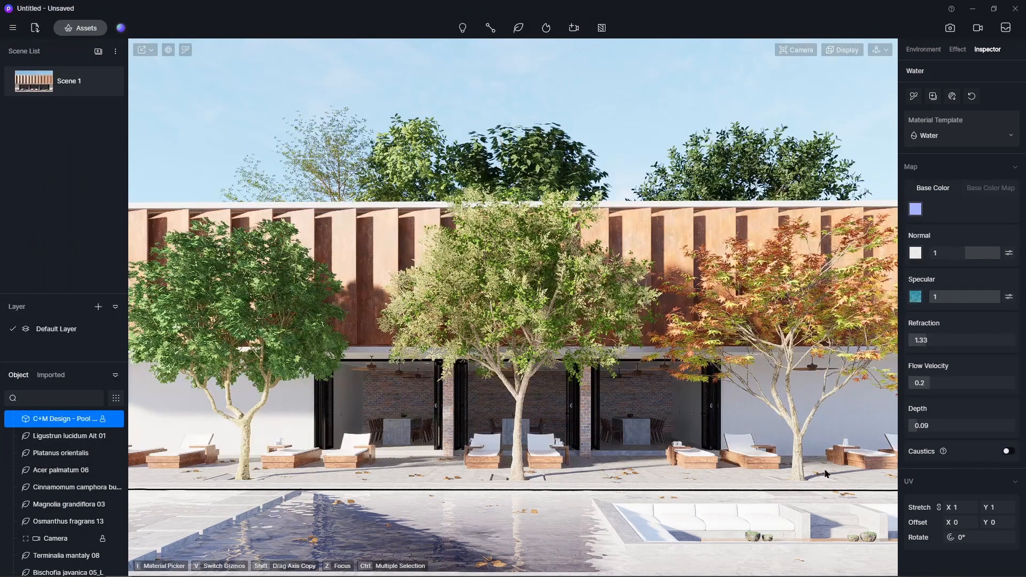
# - Sample a green tone as the water's base color and lighten it to about HSV 84, 18, 95
pyautogui.click(915, 210)
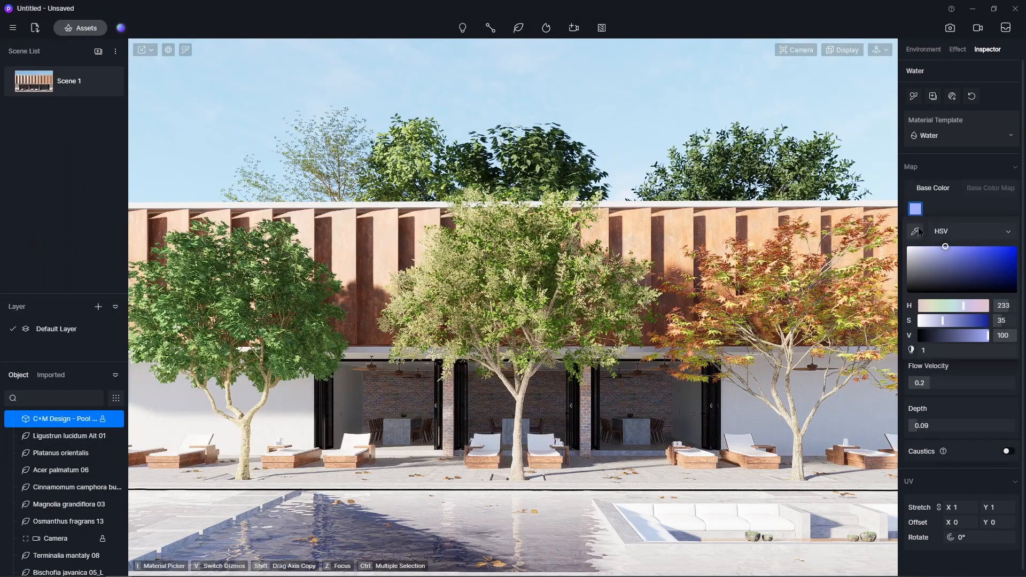
pyautogui.click(916, 232)
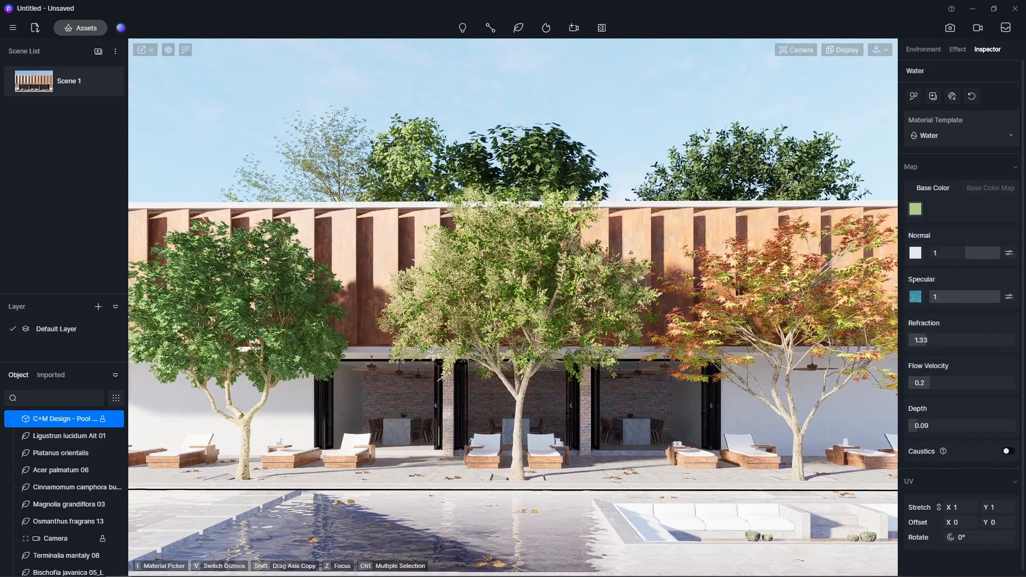
pyautogui.click(915, 210)
pyautogui.moveTo(946, 257); pyautogui.dragTo(928, 255)
pyautogui.click(951, 206)
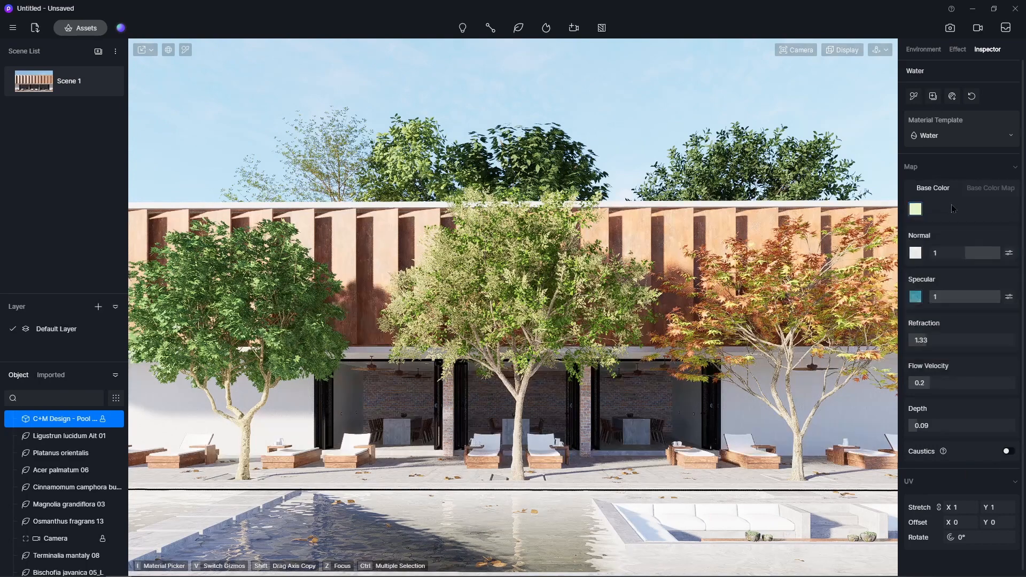
# - Change the water's base color to a light blue with HSV values of 196, 43 and 100
pyautogui.click(913, 209)
pyautogui.click(971, 320)
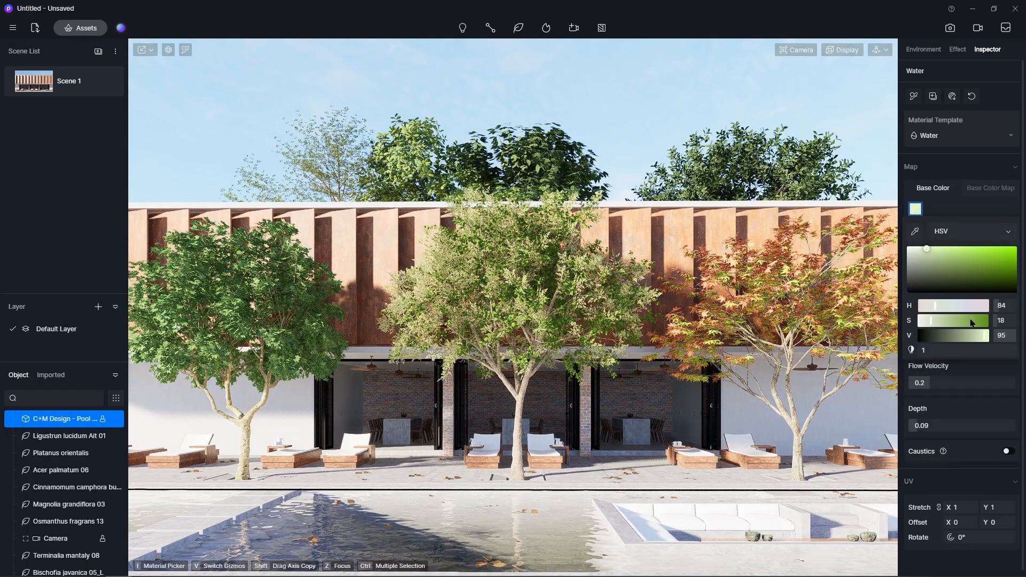
pyautogui.moveTo(937, 306); pyautogui.dragTo(957, 306)
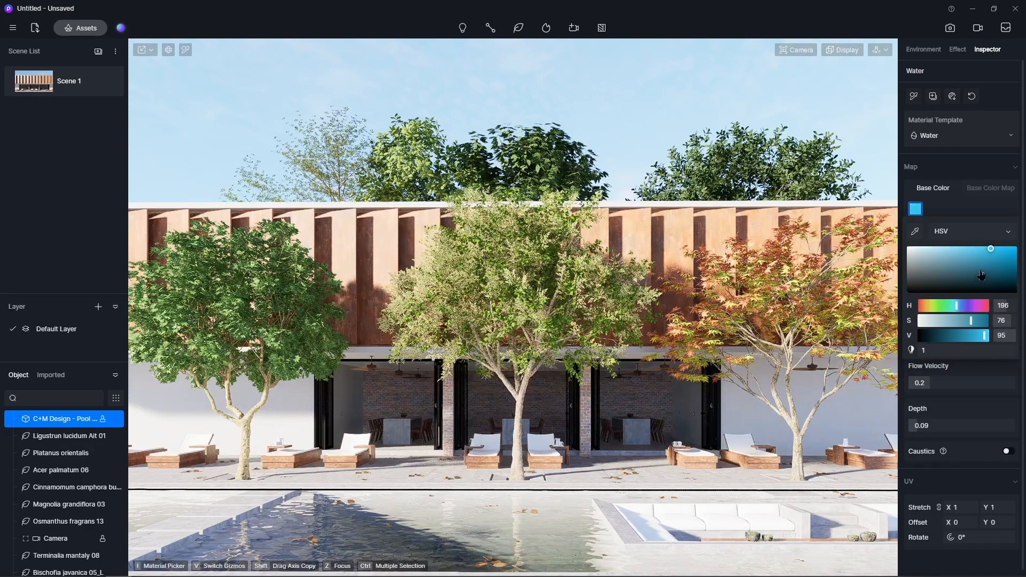
pyautogui.moveTo(991, 249); pyautogui.dragTo(955, 248)
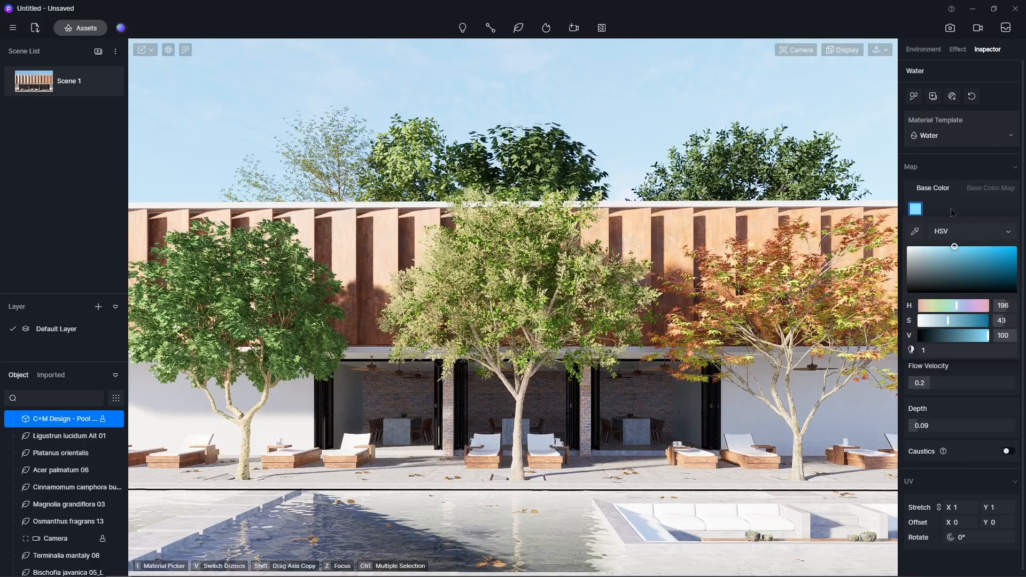
pyautogui.click(952, 211)
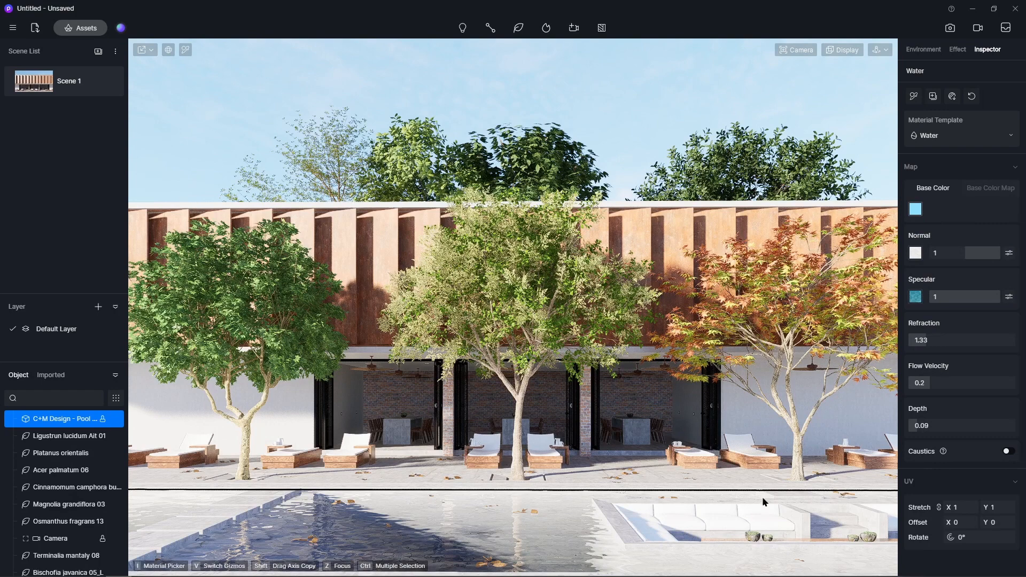
# - Switch the water's material template to Transparent and lighten its base color to a saturation of 30
pyautogui.click(931, 138)
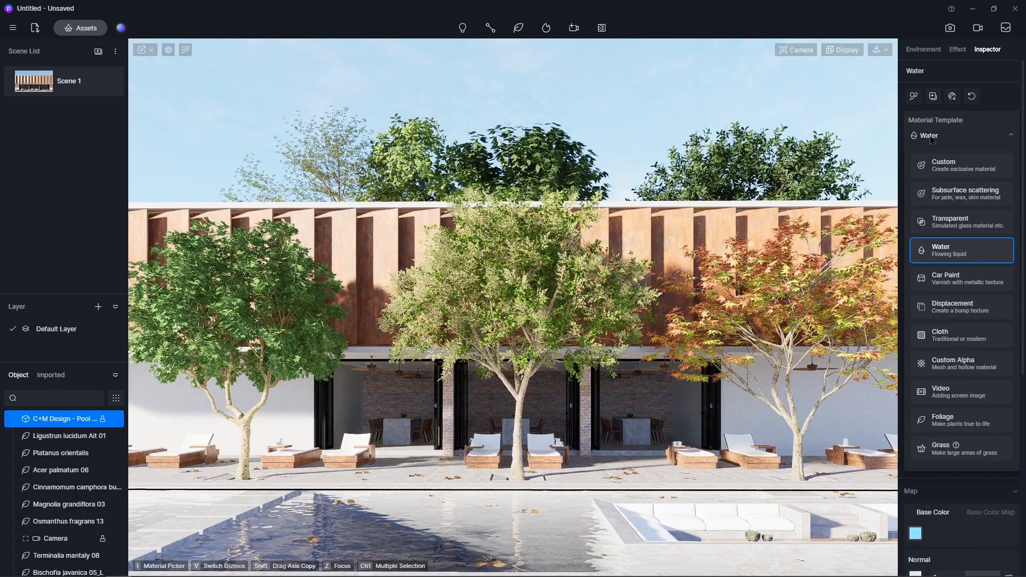
pyautogui.click(956, 223)
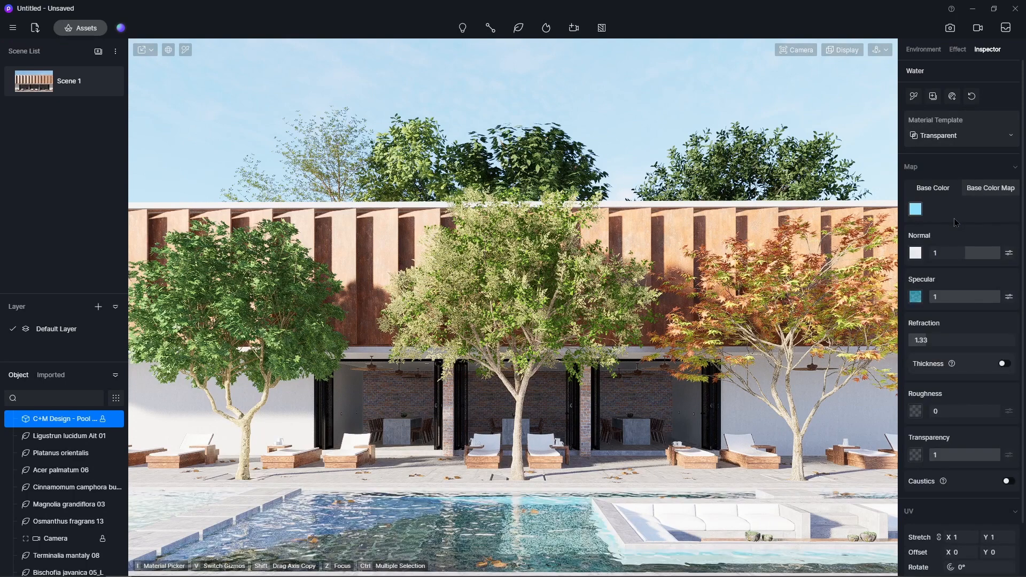
pyautogui.click(920, 215)
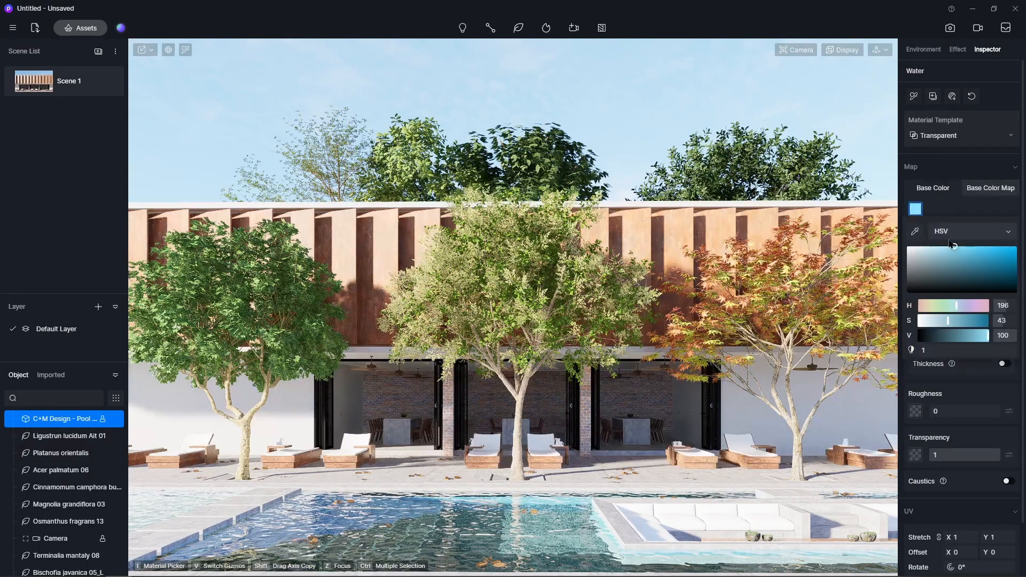
pyautogui.moveTo(954, 247); pyautogui.dragTo(940, 246)
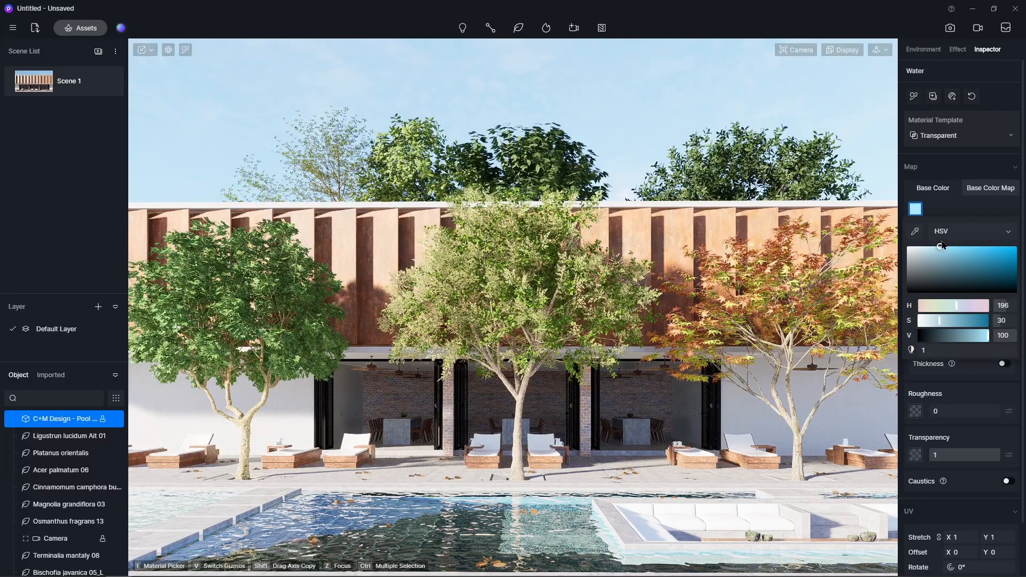
pyautogui.click(962, 211)
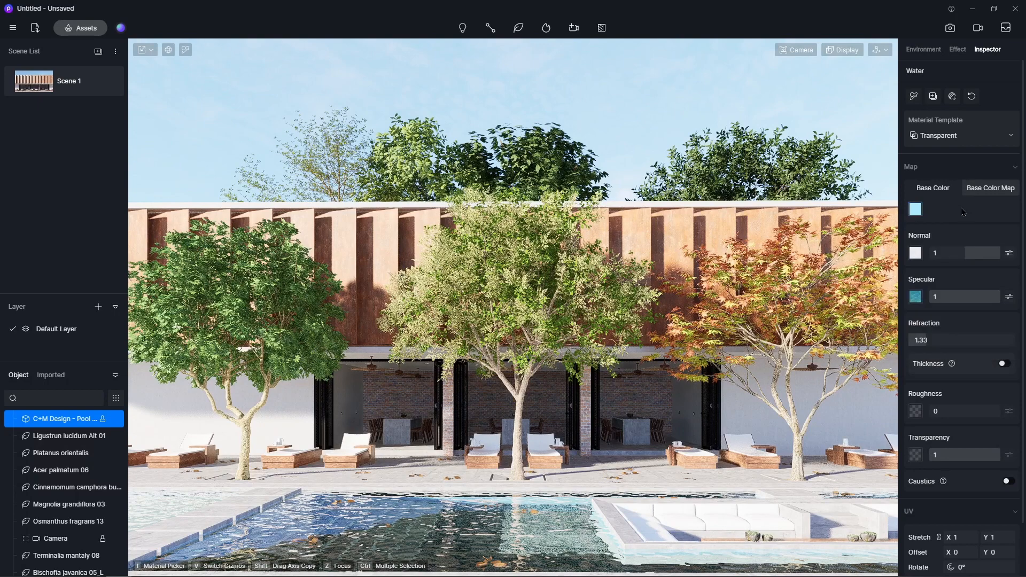
# - Enable Thickness for the water material with a value of 5 and keep its specular intensity at 1
pyautogui.click(1003, 365)
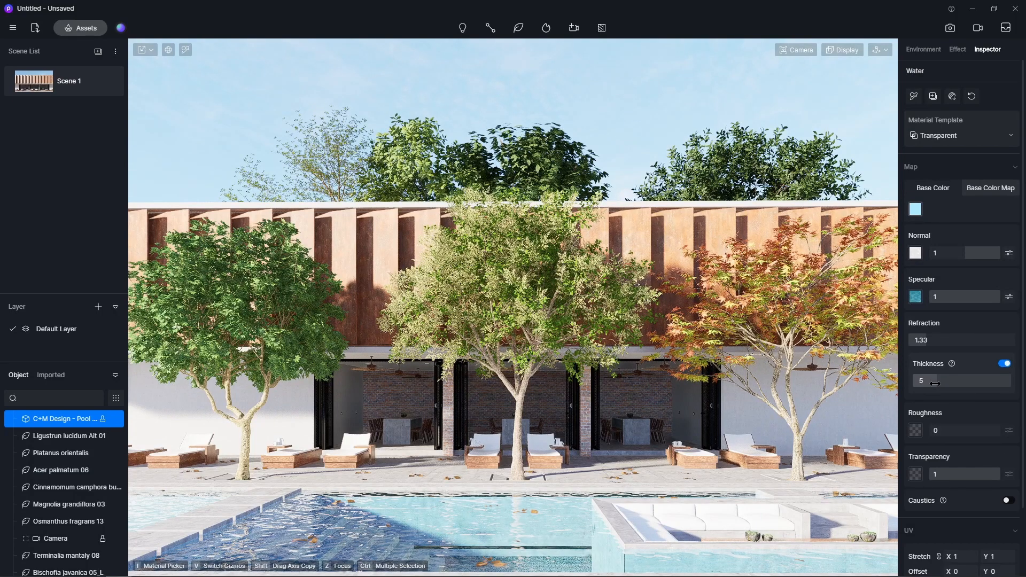
pyautogui.moveTo(936, 382)
pyautogui.mouseDown()
pyautogui.moveTo(960, 382)
pyautogui.moveTo(902, 391)
pyautogui.moveTo(946, 382)
pyautogui.moveTo(939, 394)
pyautogui.mouseUp()
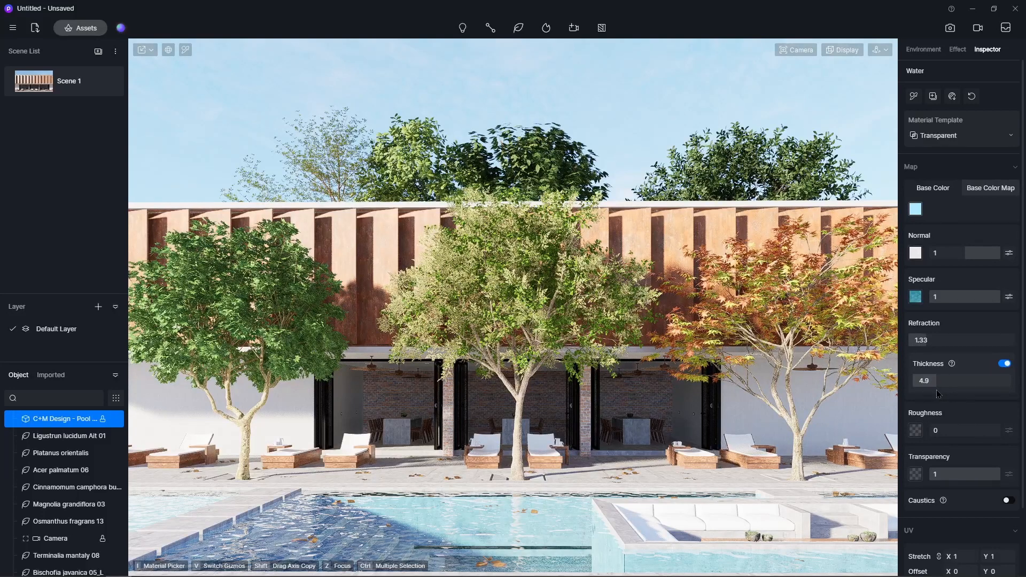
pyautogui.moveTo(937, 394); pyautogui.dragTo(939, 395)
pyautogui.moveTo(986, 299); pyautogui.dragTo(966, 309)
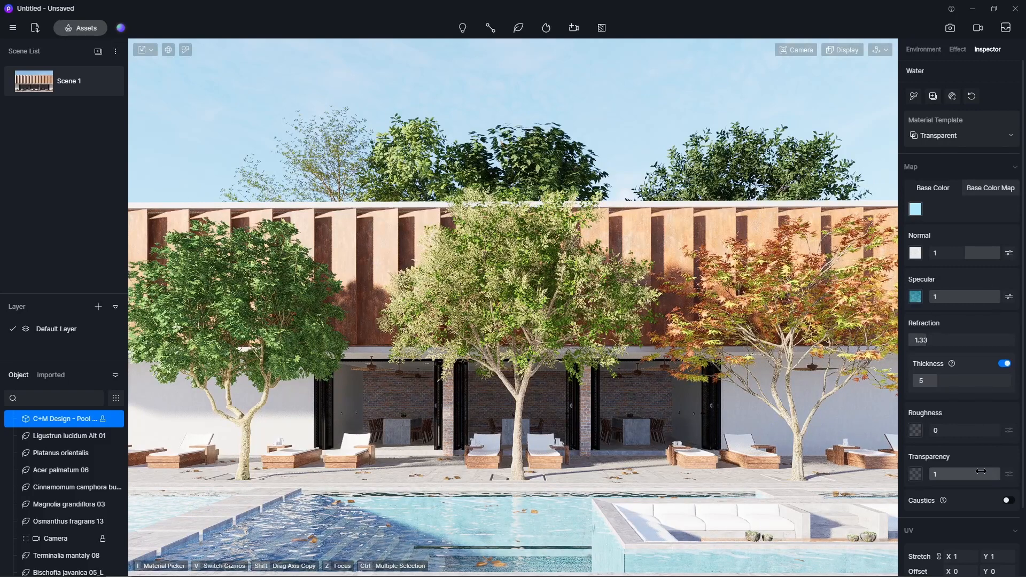
# - Set the water's UV stretch to 1.5 on both axes and its transparency to 0.9
pyautogui.scroll(-1, 1001, 464)
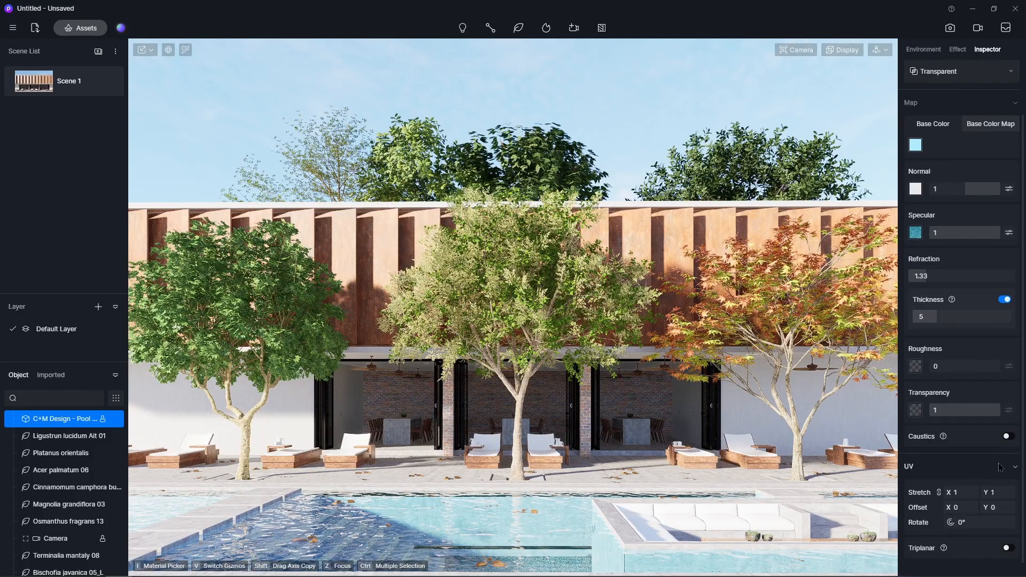
pyautogui.click(962, 492)
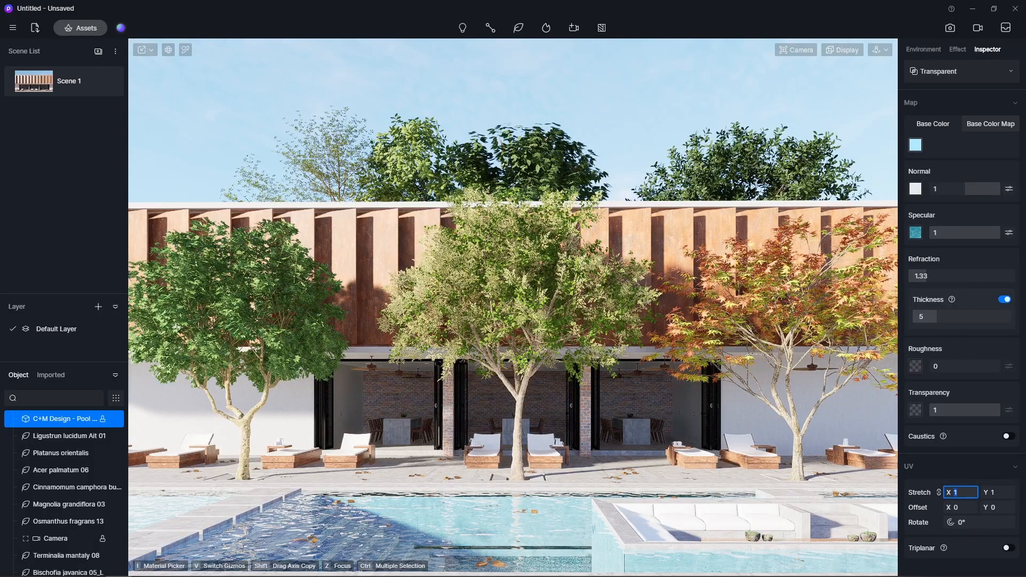
pyautogui.write('.5')
pyautogui.press('Return')
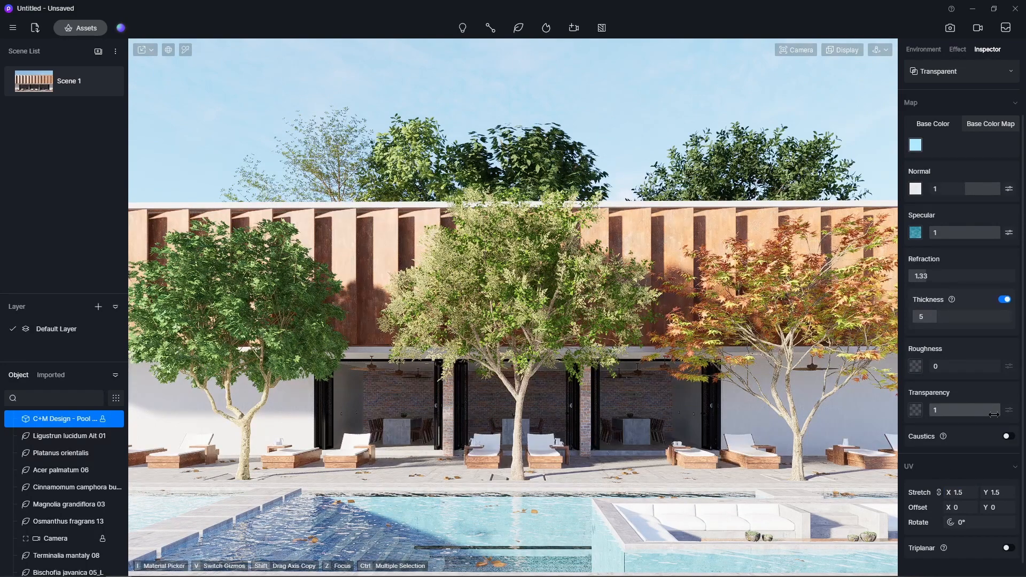
pyautogui.moveTo(994, 414)
pyautogui.mouseDown()
pyautogui.moveTo(930, 419)
pyautogui.moveTo(992, 423)
pyautogui.mouseUp()
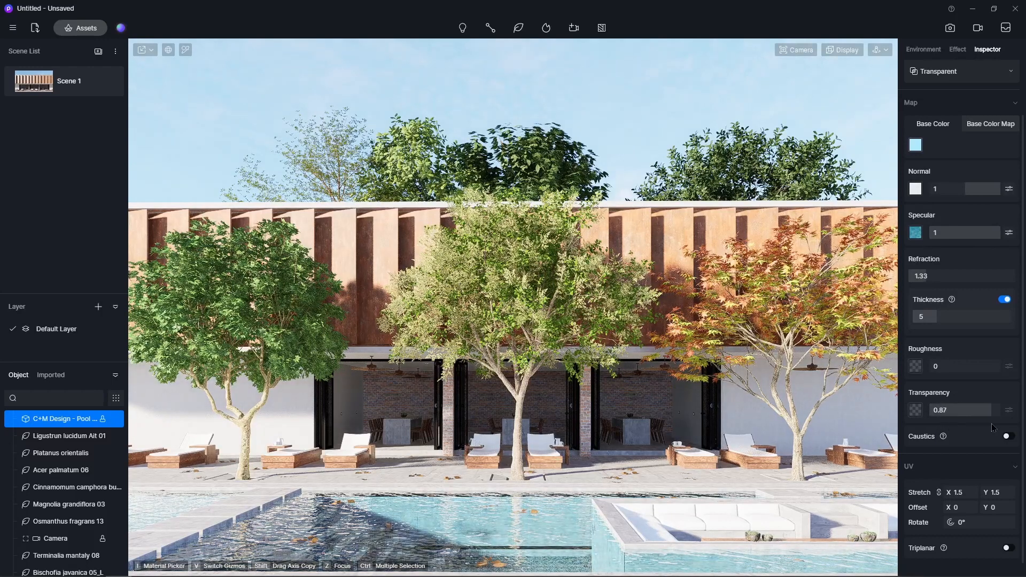
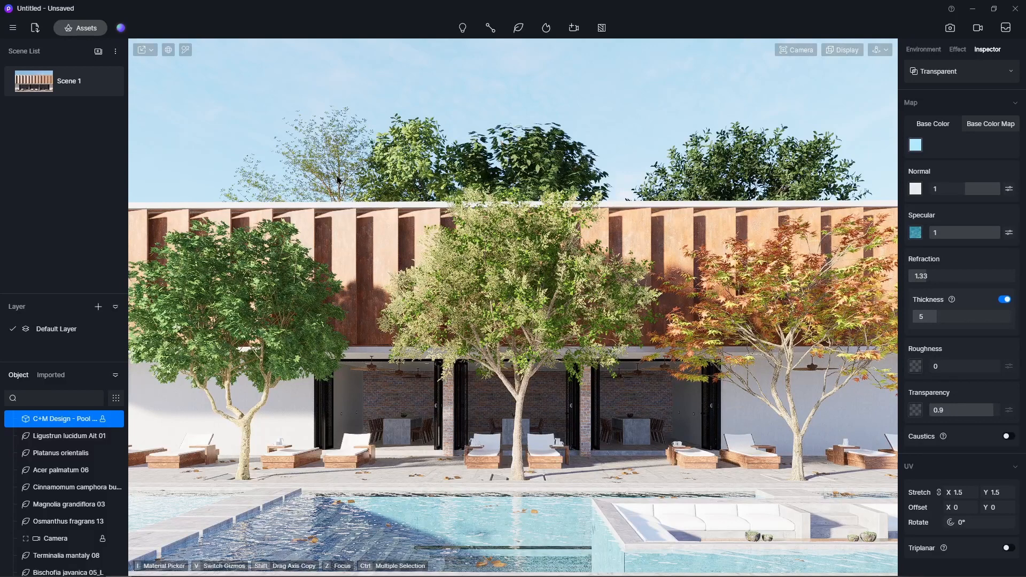
# - Copy the Bischofia javanica 05_L tree behind the building along the Y axis to about Y 3948
pyautogui.click(542, 168)
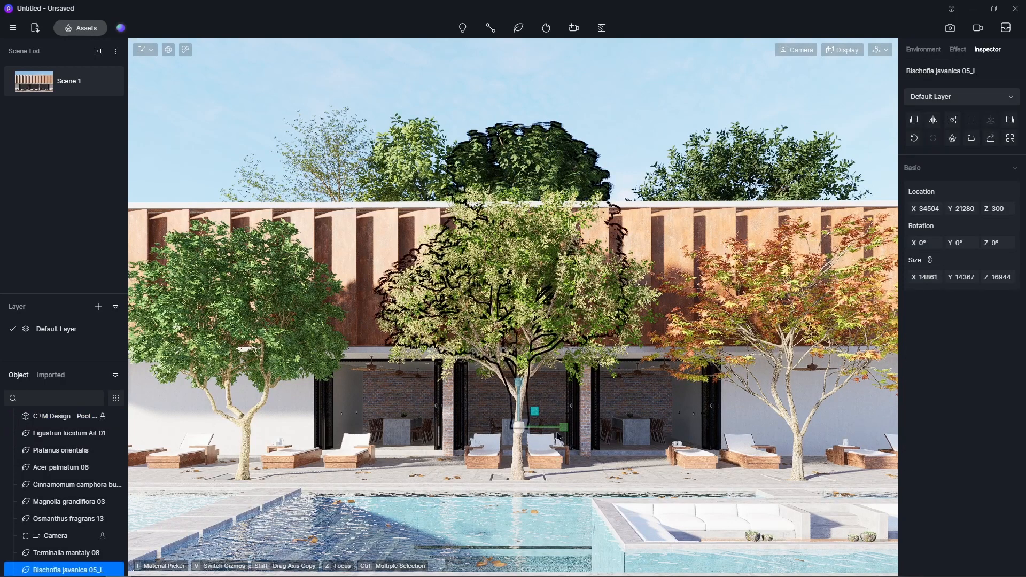
pyautogui.press('v')
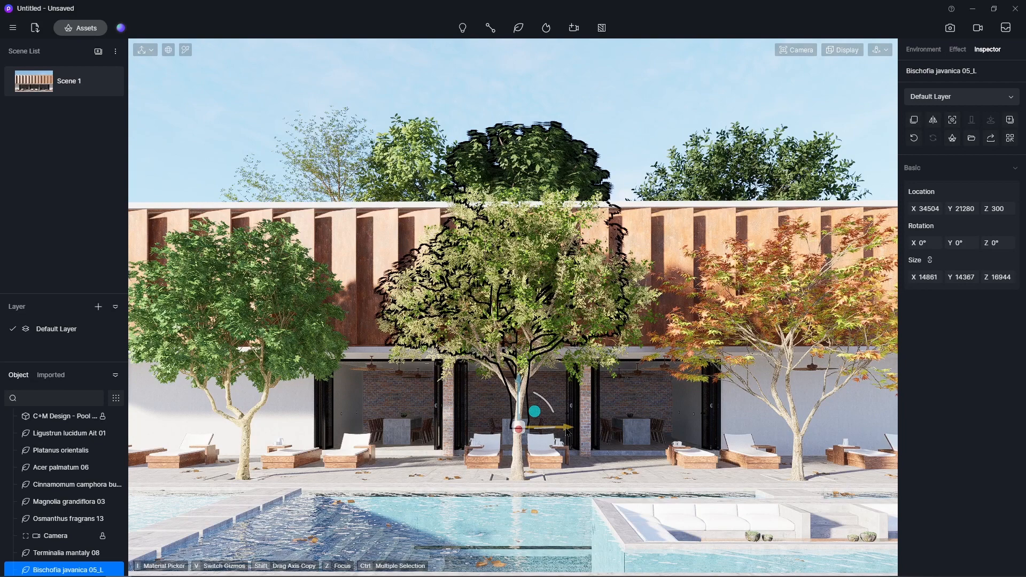
pyautogui.moveTo(568, 434); pyautogui.dragTo(258, 412)
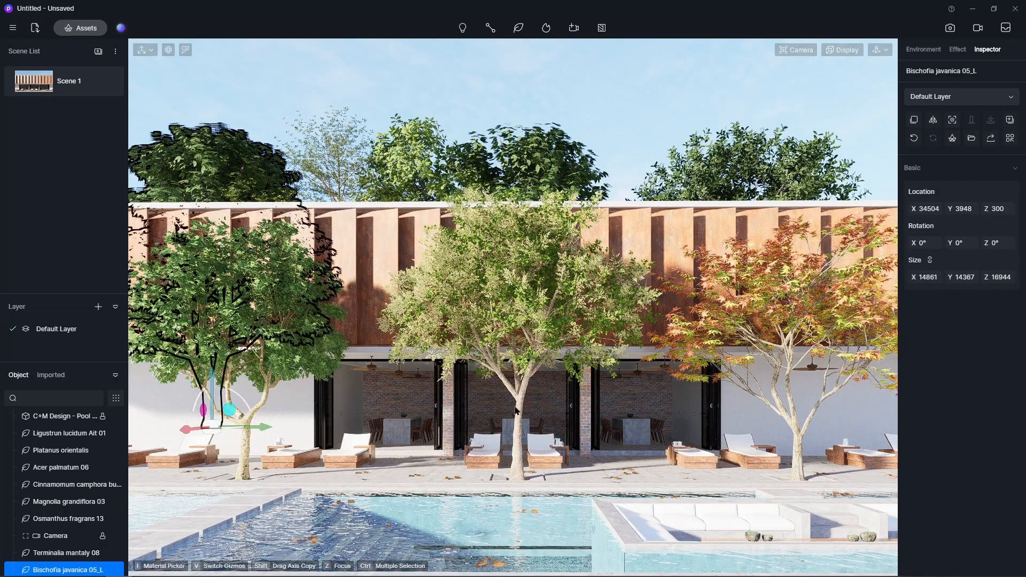
# - Copy the new tree along the X axis to the front of the pool and move that copy out to about X -10280
pyautogui.moveTo(516, 407); pyautogui.dragTo(444, 435, button='right')
pyautogui.scroll(-5, 361, 368)
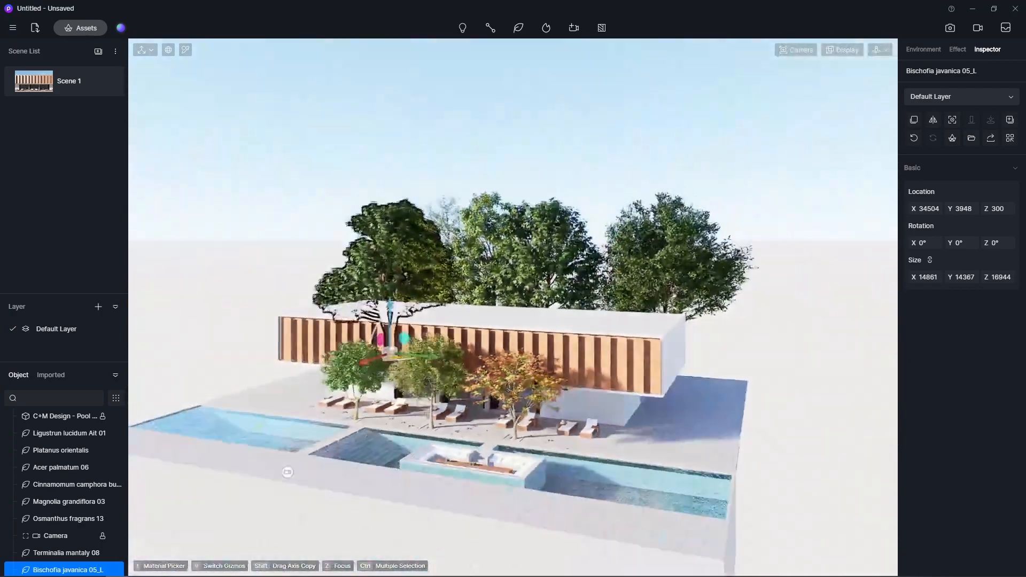
pyautogui.moveTo(347, 381); pyautogui.dragTo(141, 439)
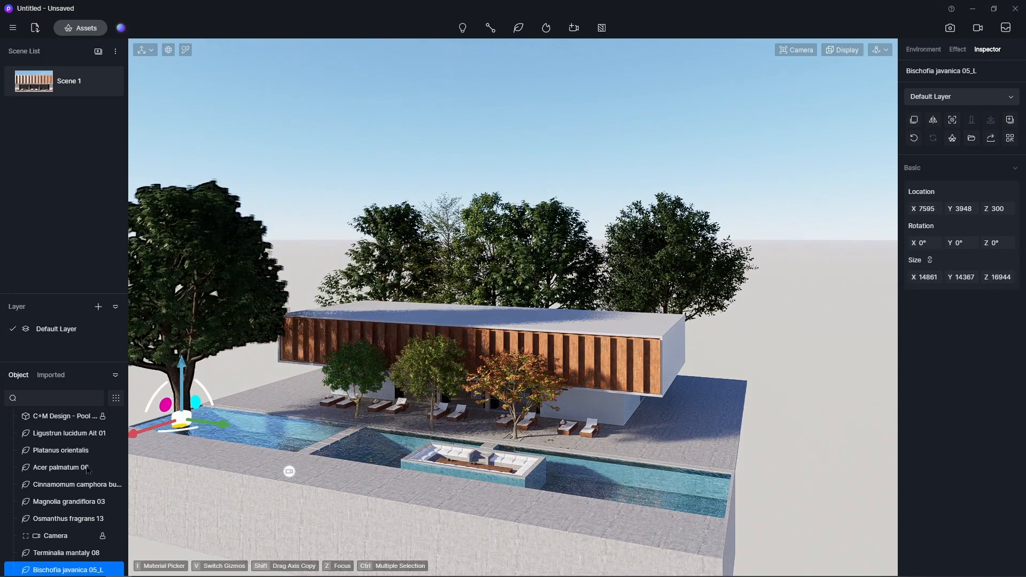
pyautogui.moveTo(470, 474); pyautogui.dragTo(403, 504, button='right')
pyautogui.scroll(-4, 404, 504)
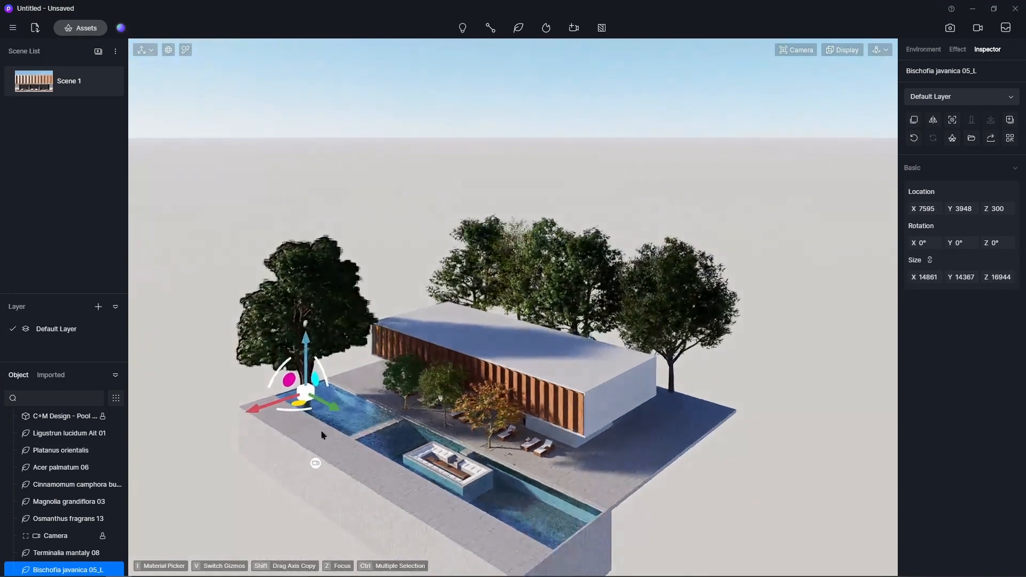
pyautogui.moveTo(258, 412); pyautogui.dragTo(106, 451)
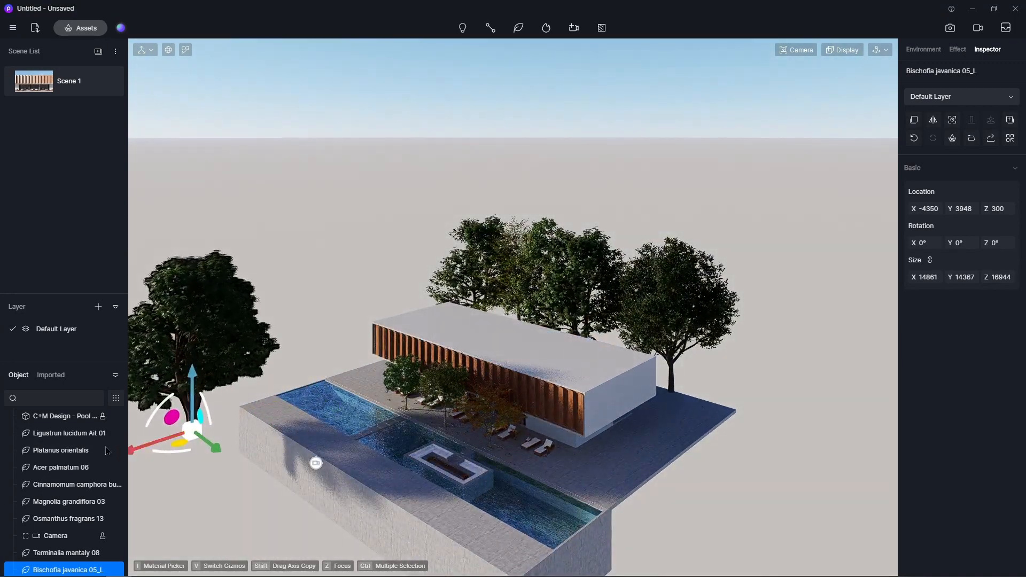
pyautogui.moveTo(173, 435); pyautogui.dragTo(159, 470)
pyautogui.scroll(-2, 485, 425)
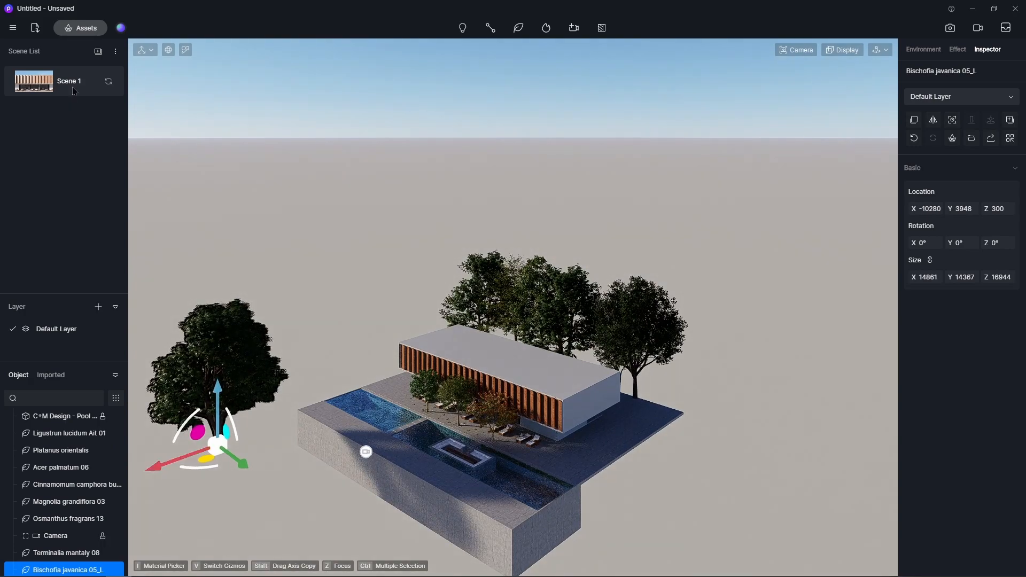
# - Move the Bischofia javanica 05_L copy in front of the pool to about X -5657 and check its shadow from Scene 1
pyautogui.click(73, 89)
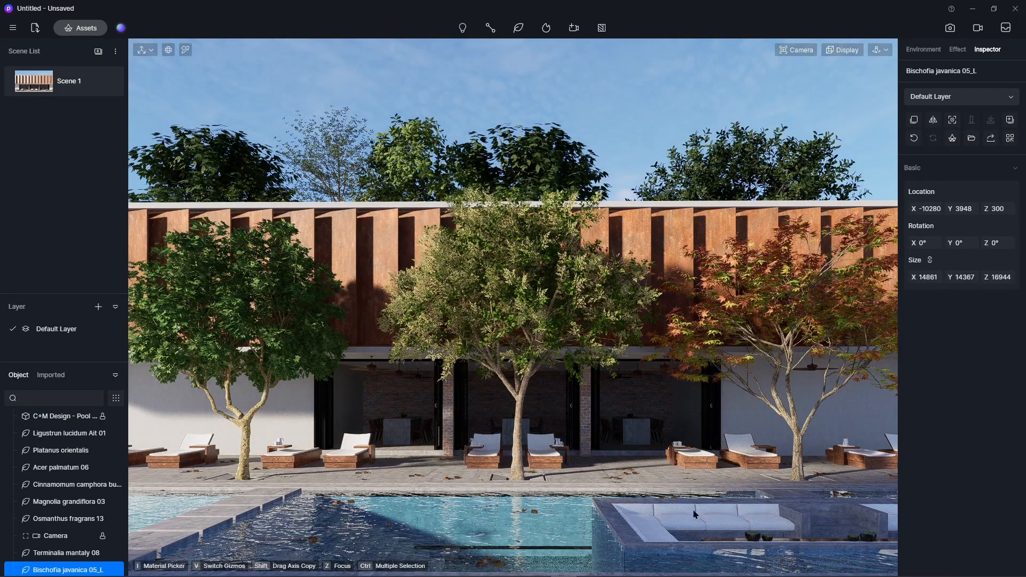
pyautogui.moveTo(639, 464); pyautogui.dragTo(513, 475, button='middle')
pyautogui.scroll(-10, 673, 319)
pyautogui.scroll(-3, 705, 326)
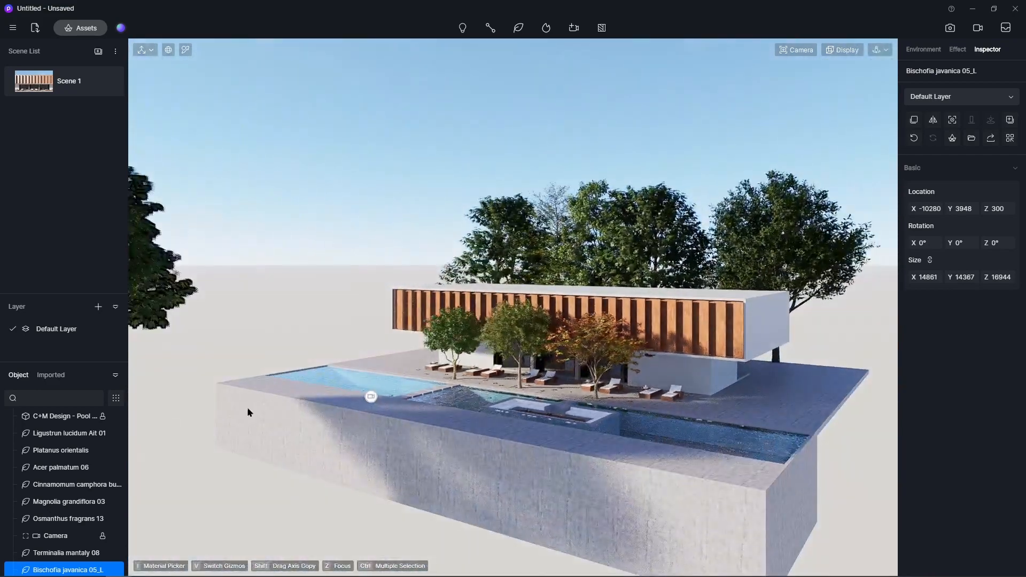
pyautogui.moveTo(187, 425); pyautogui.dragTo(241, 424)
pyautogui.click(80, 90)
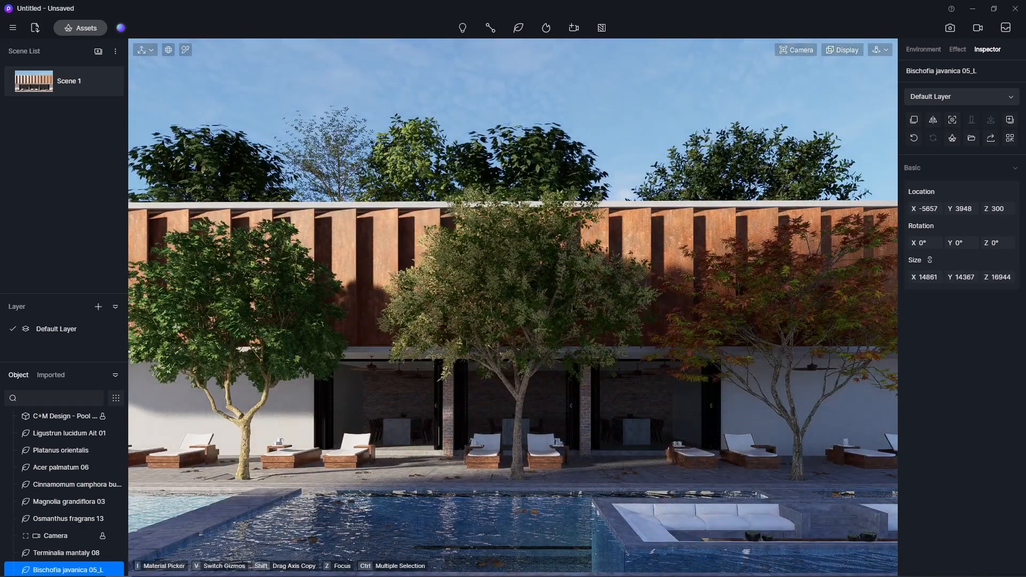
# - Delete the Bischofia javanica 05_L copy standing in front of the pool
pyautogui.moveTo(573, 305); pyautogui.dragTo(513, 369, button='right')
pyautogui.scroll(-4, 543, 358)
pyautogui.scroll(-5, 232, 428)
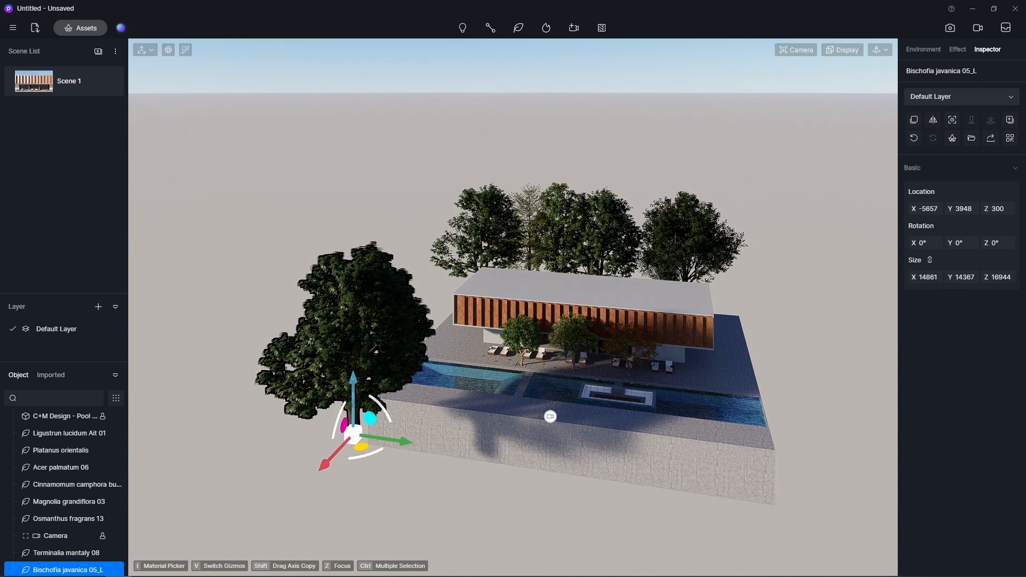
pyautogui.click(839, 268)
pyautogui.click(353, 386)
pyautogui.press('Delete')
pyautogui.click(668, 274)
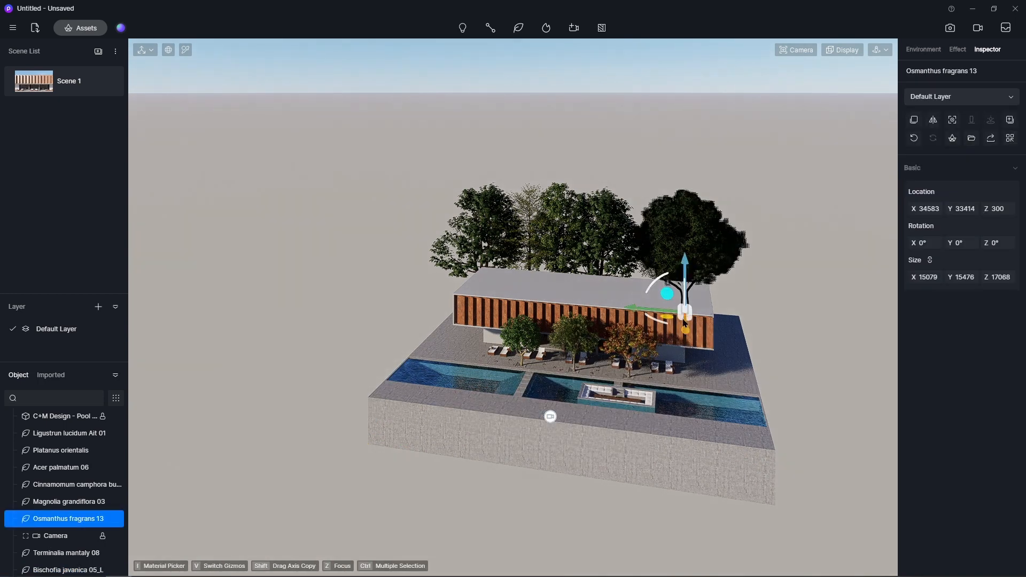
pyautogui.keyDown('shift'); pyautogui.moveTo(689, 333); pyautogui.dragTo(857, 414); pyautogui.keyUp('shift')
pyautogui.press('Delete')
# - Copy the Osmanthus fragrans 13 tree to the front of the pool at about X -6426, Y 4740, and check its shadow from Scene 1
pyautogui.moveTo(857, 415); pyautogui.dragTo(54, 359, button='middle')
pyautogui.scroll(-8, 204, 314)
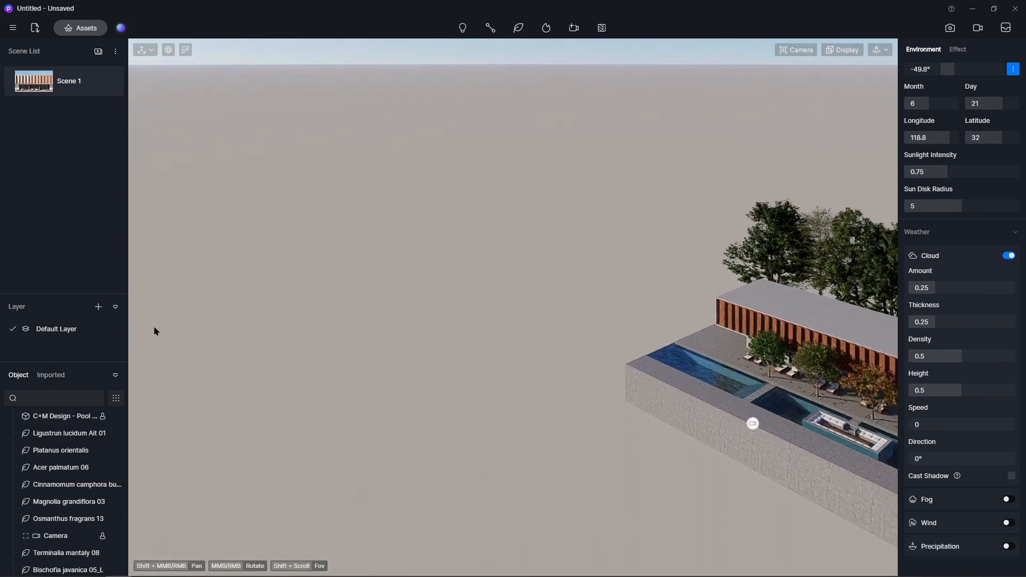
pyautogui.scroll(-4, 199, 307)
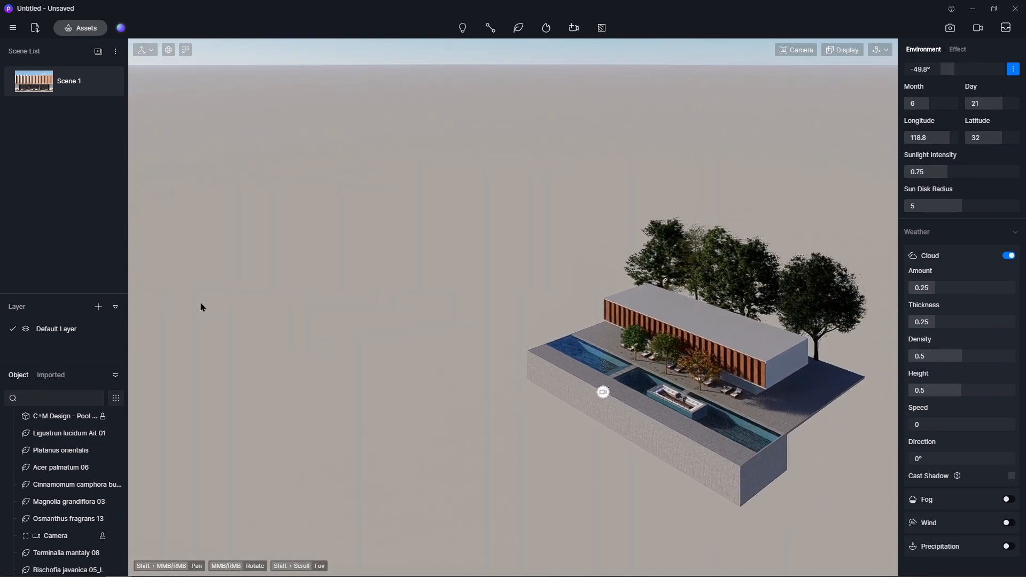
pyautogui.click(796, 305)
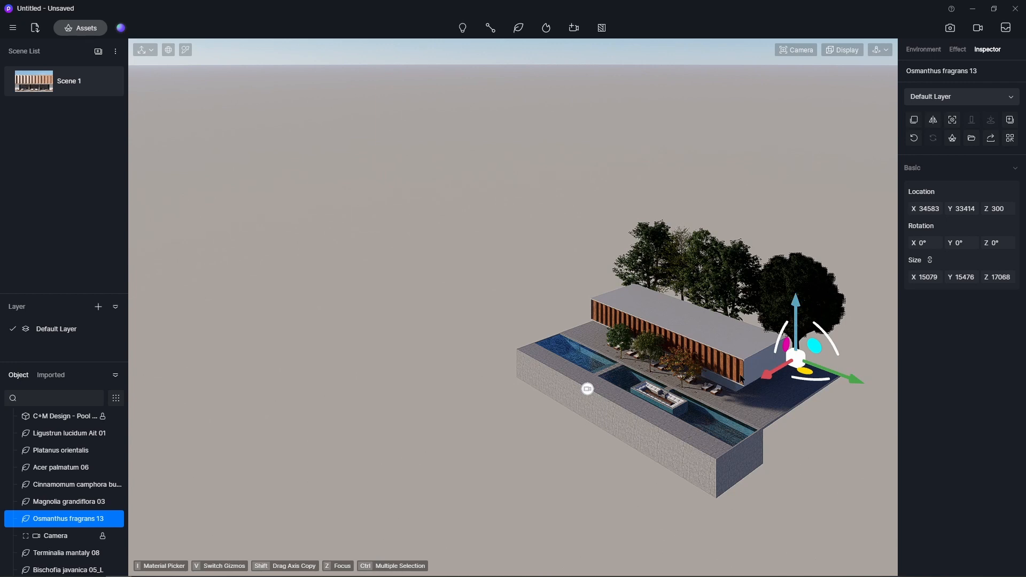
pyautogui.moveTo(764, 379); pyautogui.dragTo(586, 460)
pyautogui.moveTo(677, 477); pyautogui.dragTo(529, 411)
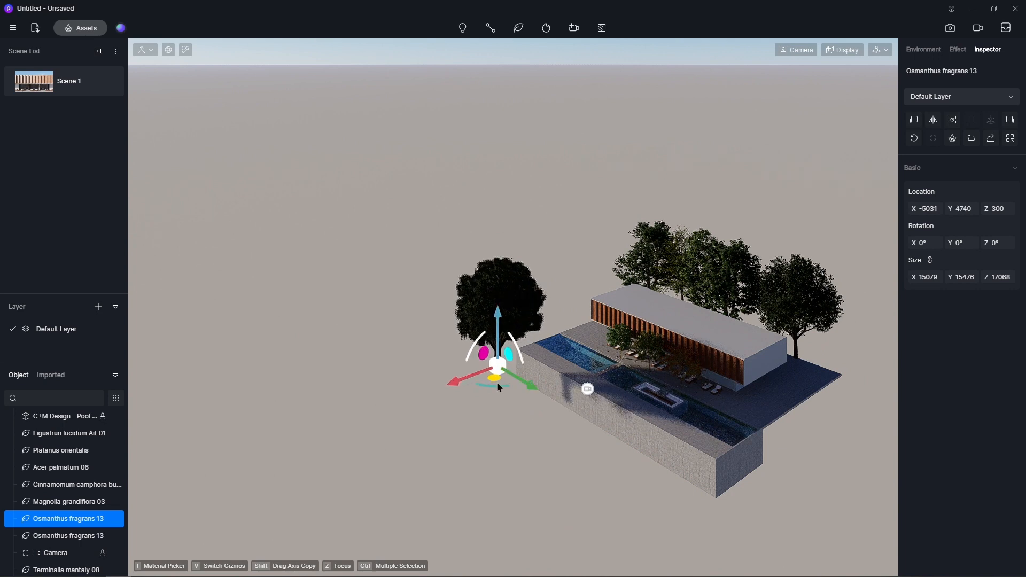
pyautogui.moveTo(468, 378); pyautogui.dragTo(463, 379)
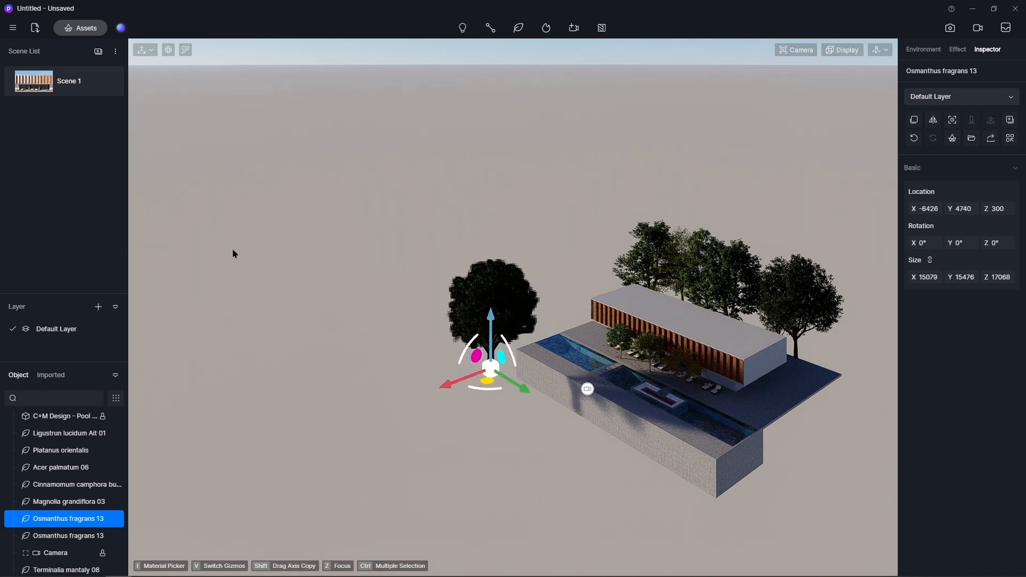
pyautogui.click(75, 85)
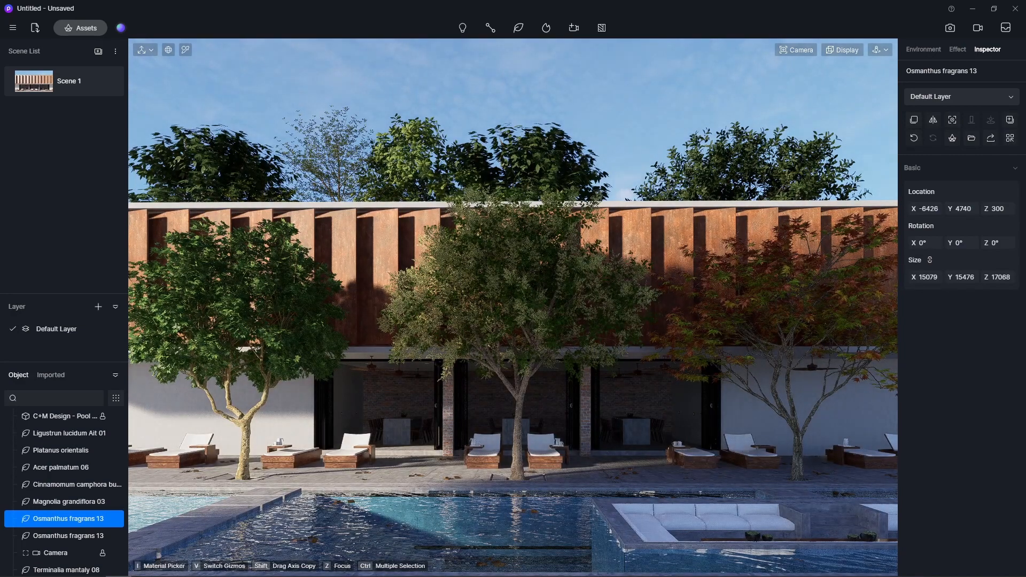
pyautogui.moveTo(1025, 134); pyautogui.dragTo(1025, 35)
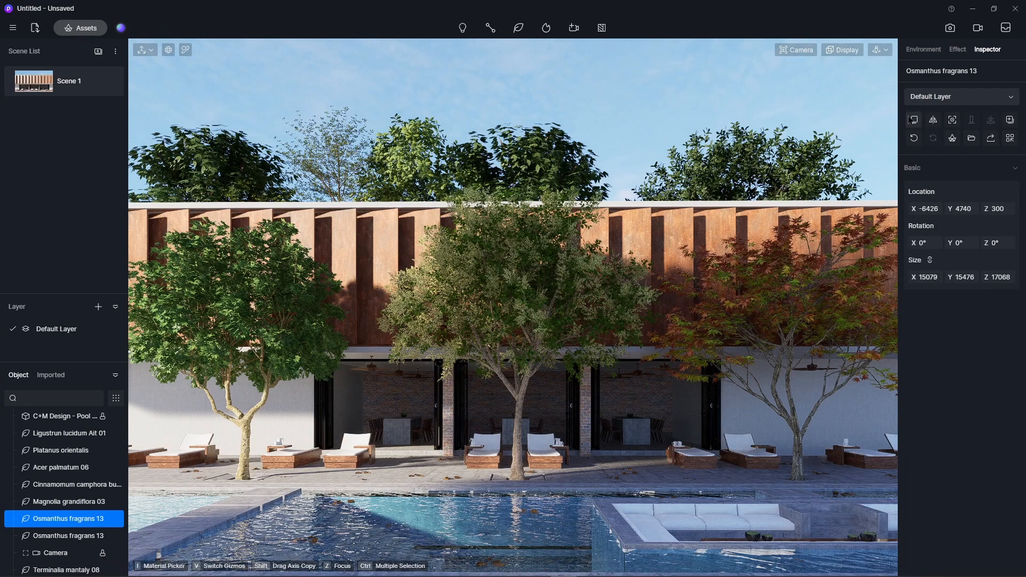
# - Open the image render settings and set the aspect ratio to 1:1
pyautogui.click(956, 30)
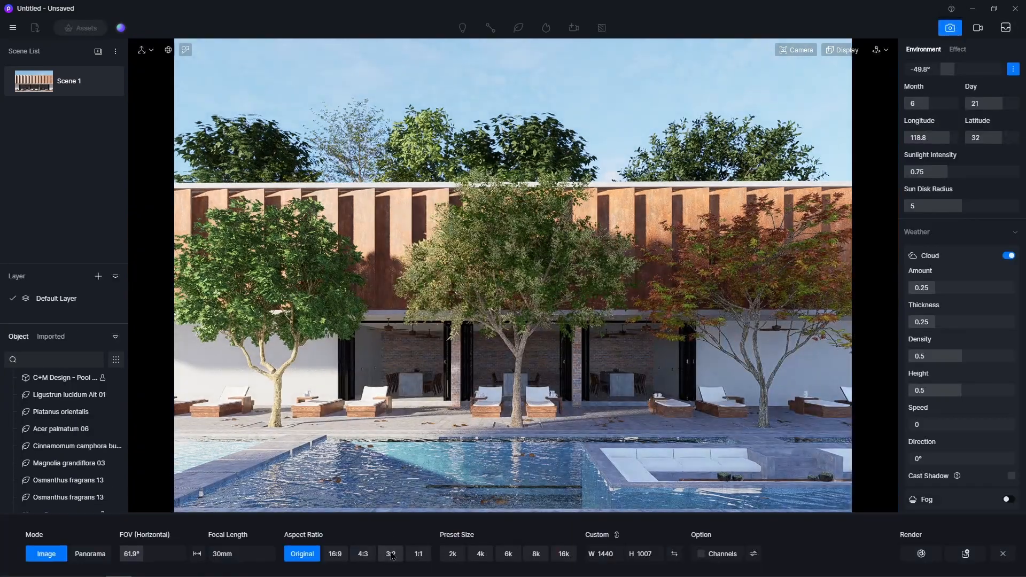
pyautogui.click(418, 554)
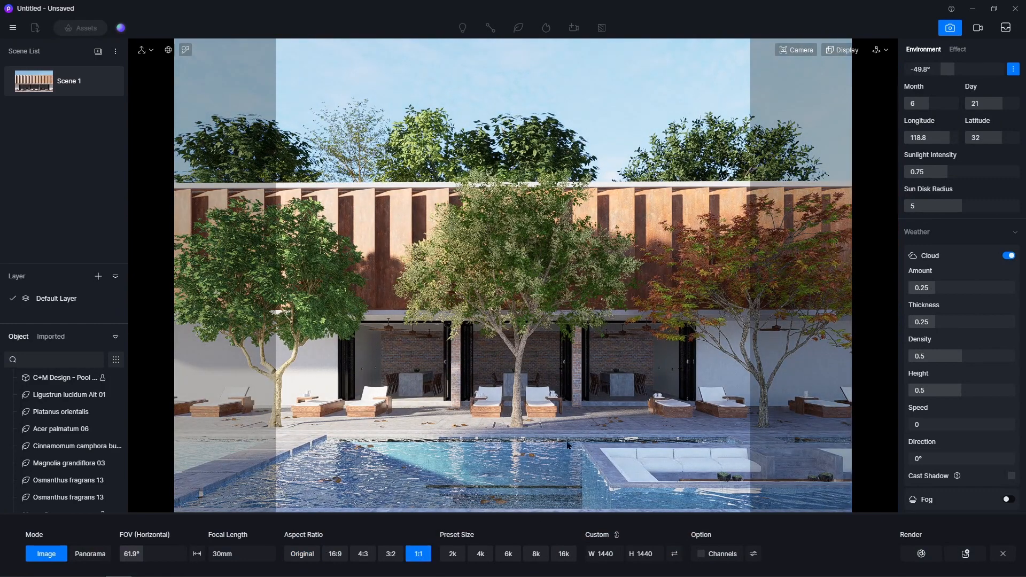
# - Compare the framed view with the reference image C+M Design Pool.jpg and put the image away
pyautogui.moveTo(1025, 69); pyautogui.dragTo(549, 71)
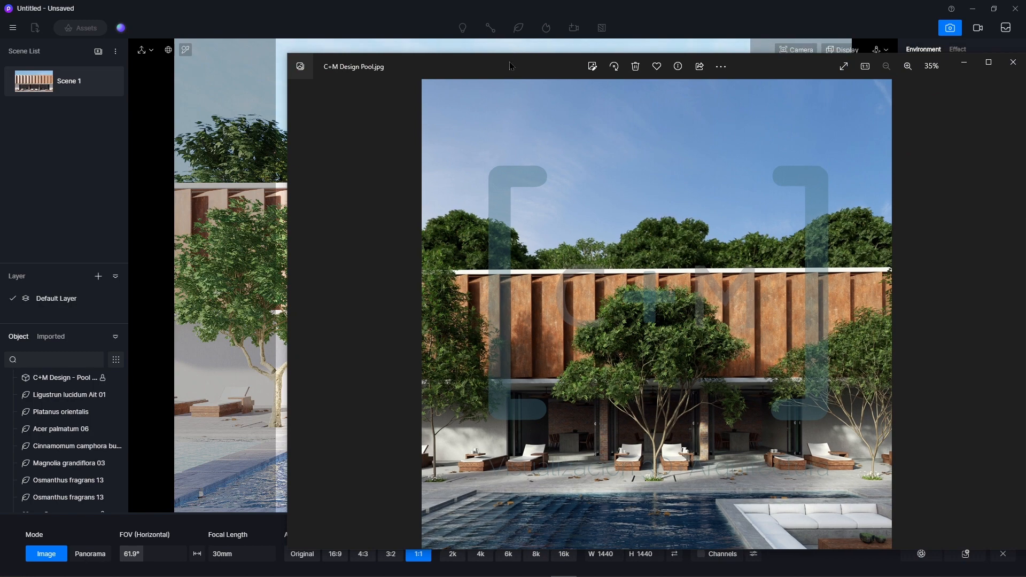
pyautogui.moveTo(509, 62); pyautogui.dragTo(443, 31)
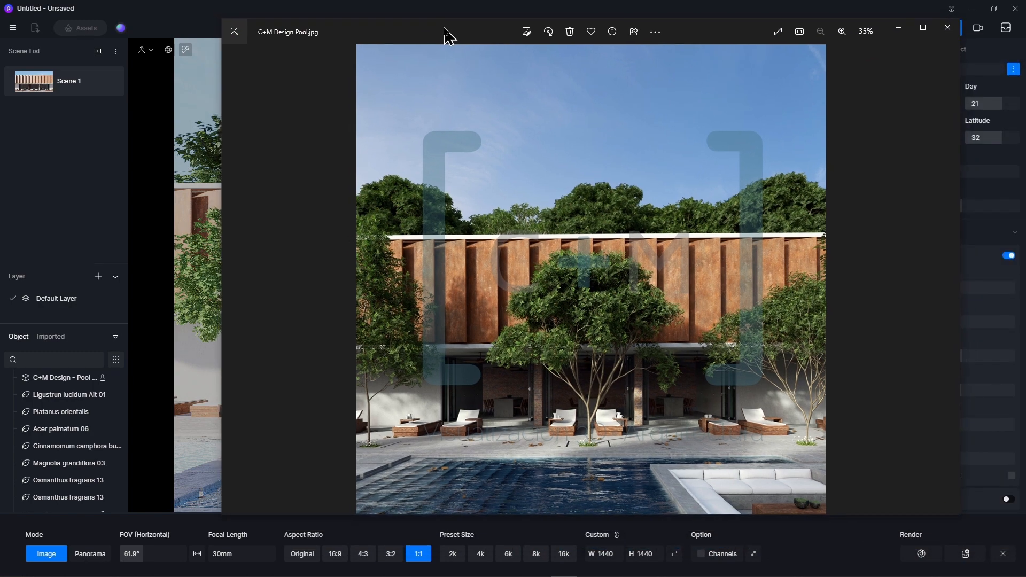
pyautogui.click(899, 27)
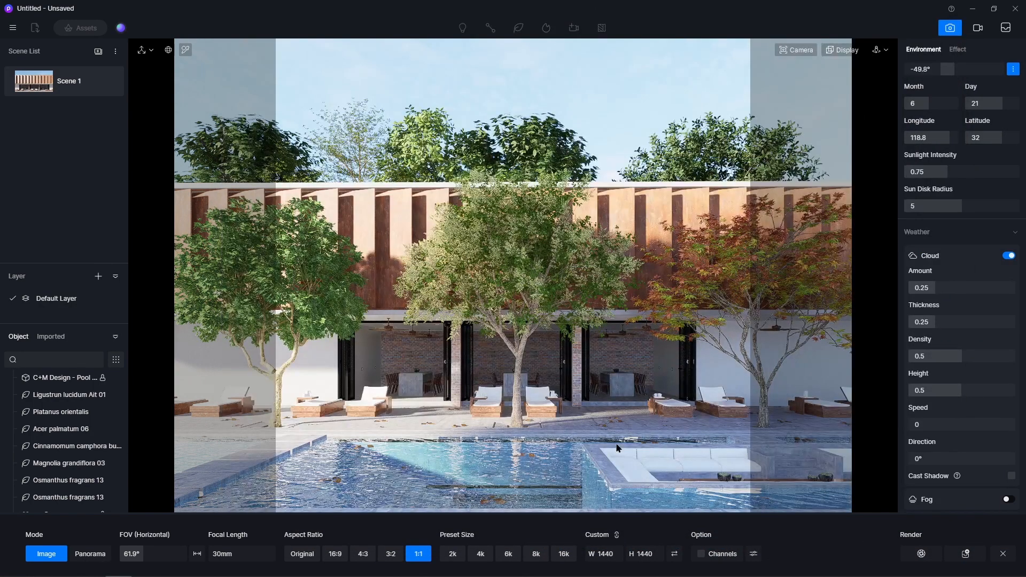
pyautogui.click(950, 32)
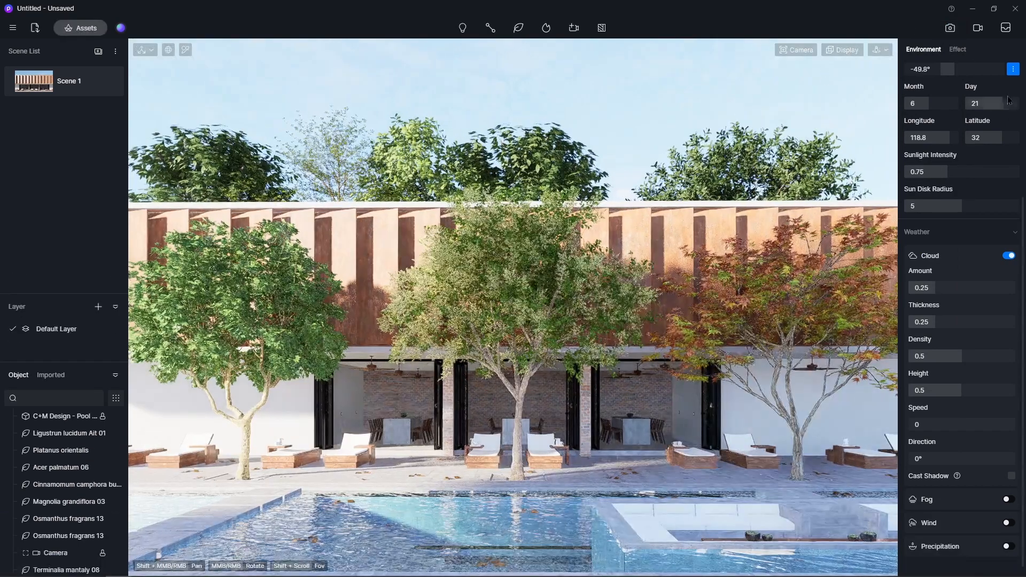
pyautogui.scroll(3, 956, 80)
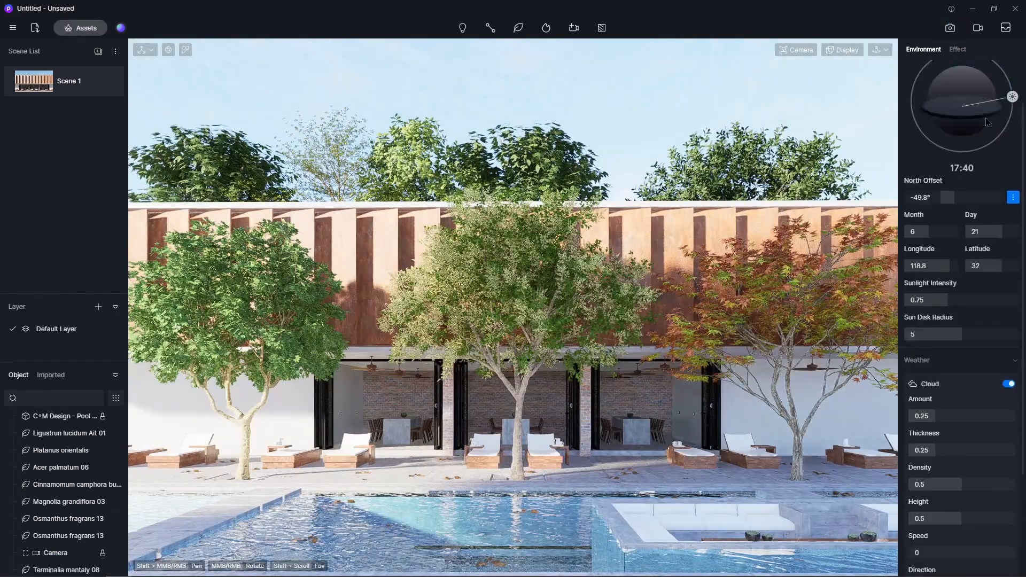
pyautogui.click(950, 27)
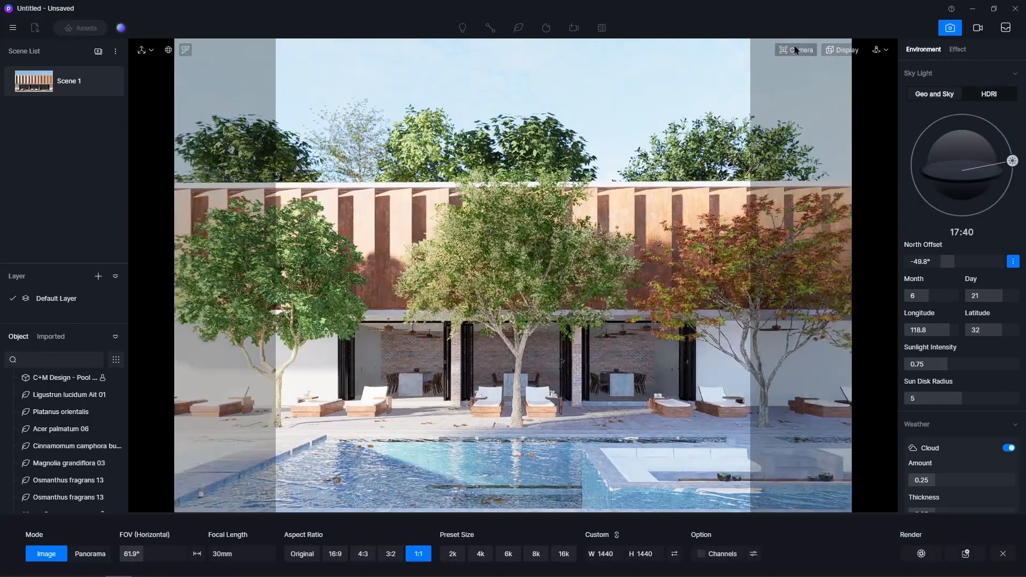
# - Set the camera's focal length to 28 mm
pyautogui.click(796, 51)
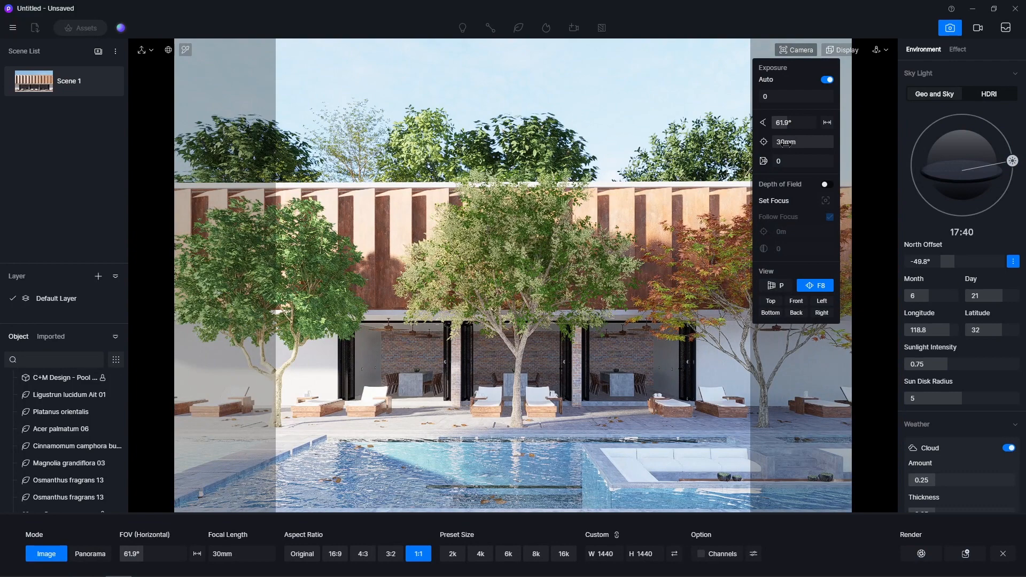
pyautogui.moveTo(786, 143)
pyautogui.mouseDown()
pyautogui.moveTo(748, 143)
pyautogui.moveTo(797, 142)
pyautogui.mouseUp()
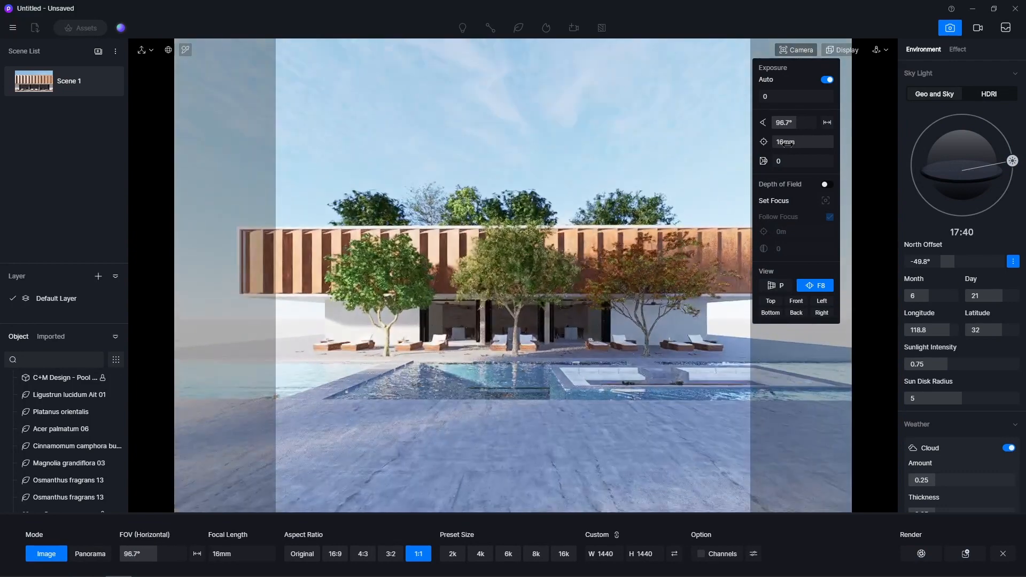
pyautogui.click(798, 142)
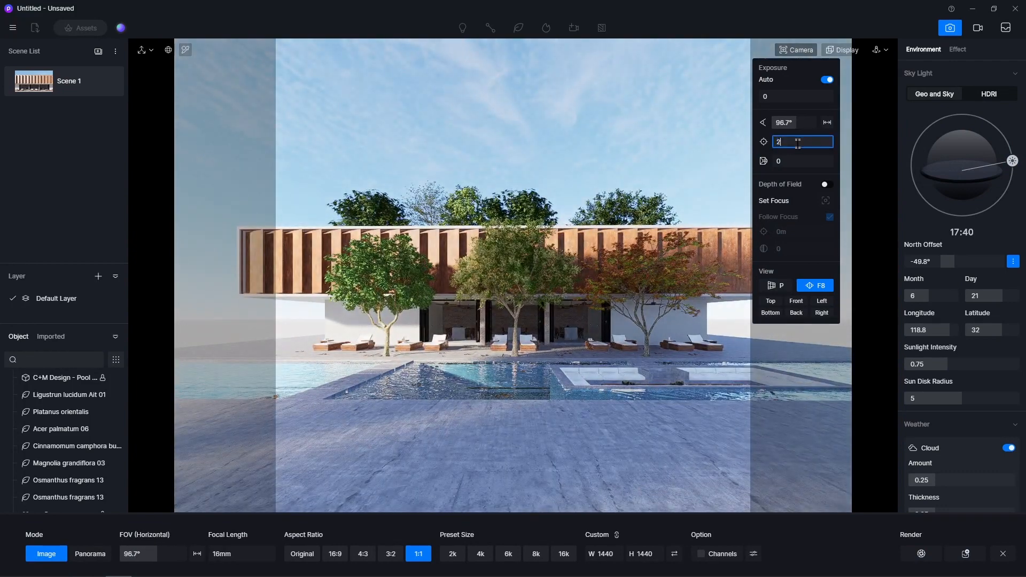
pyautogui.write('25')
pyautogui.press('Return')
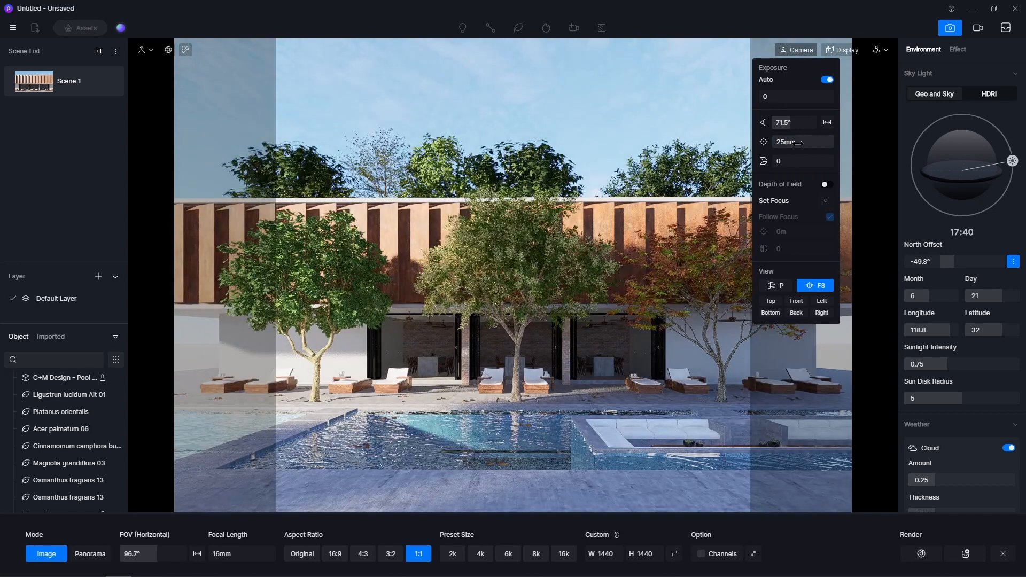
pyautogui.click(796, 141)
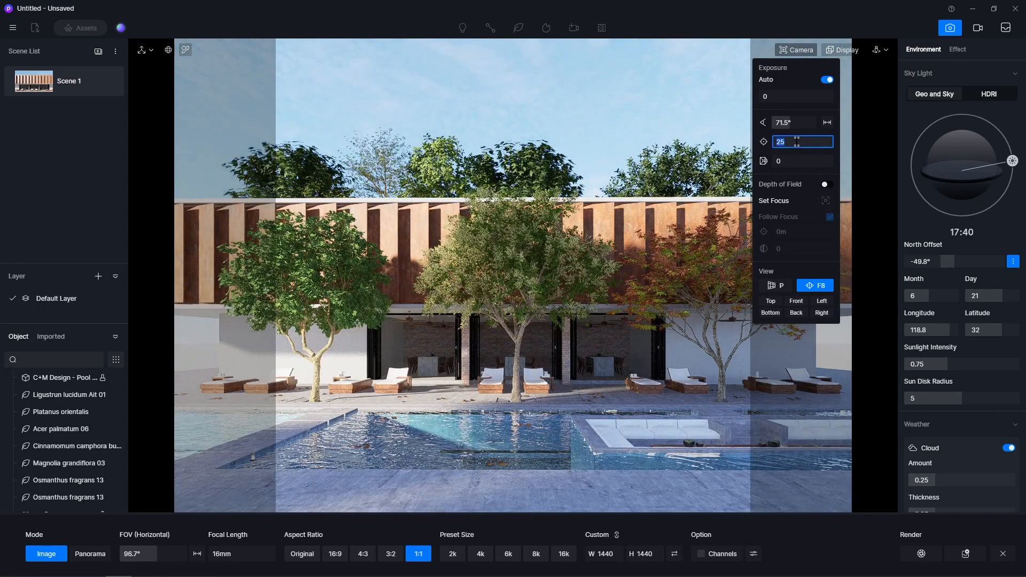
pyautogui.write('28')
pyautogui.press('Return')
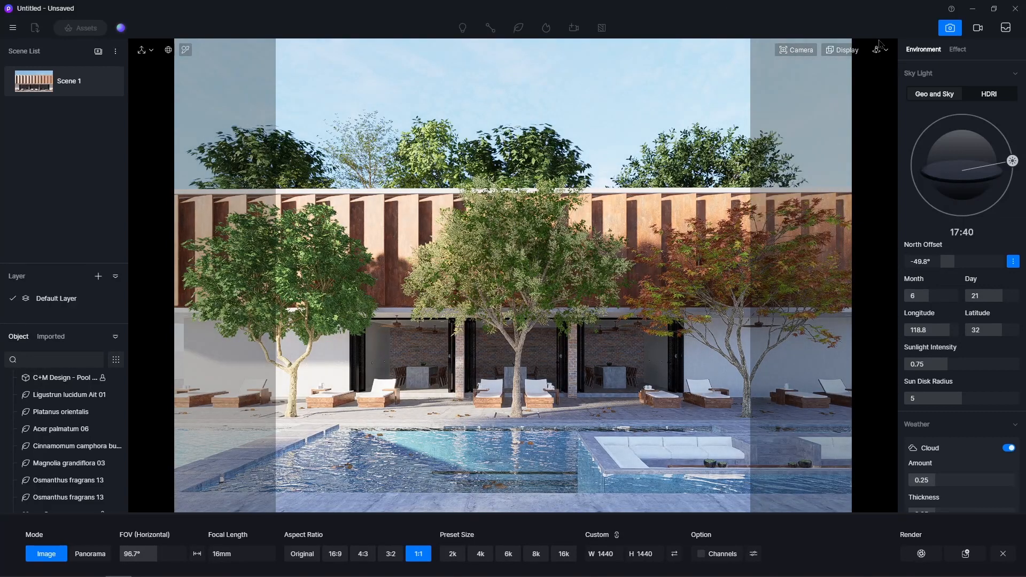
# - Change the camera's movement speed and shift the camera sideways in small moves to centre the middle tree in the square frame
pyautogui.moveTo(883, 53)
pyautogui.click(880, 84)
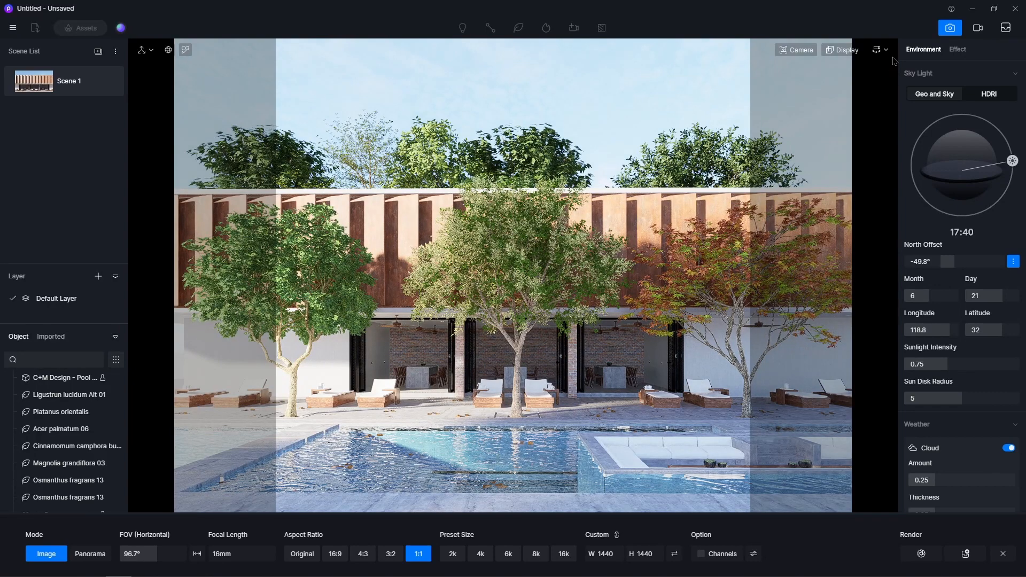
pyautogui.press('d')
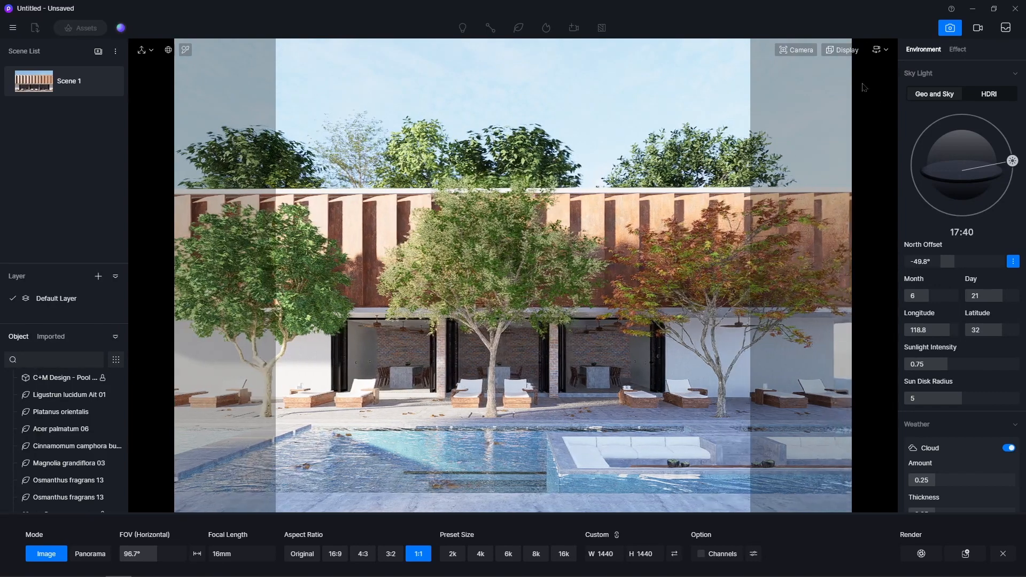
pyautogui.press('a')
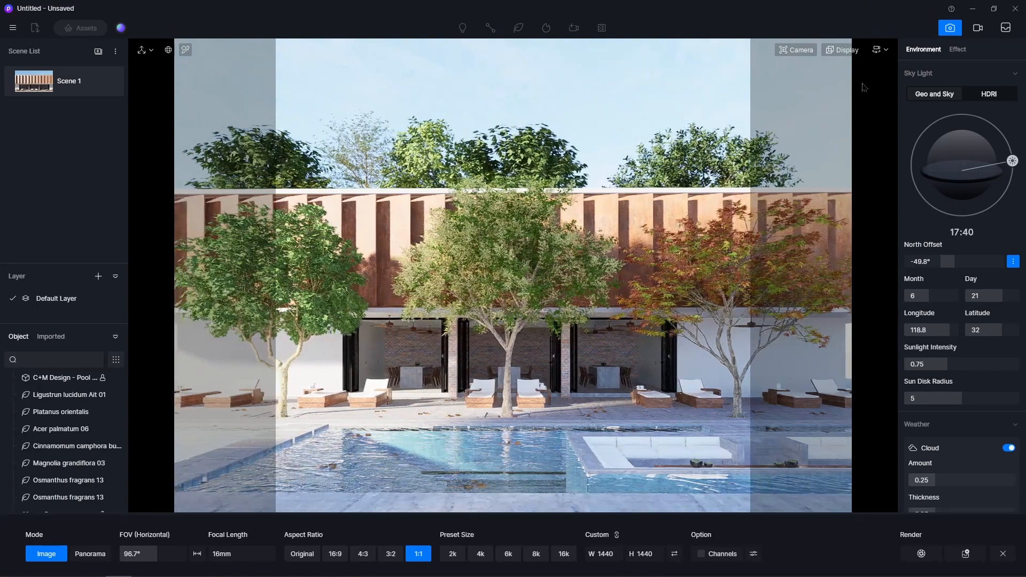
pyautogui.press('a')
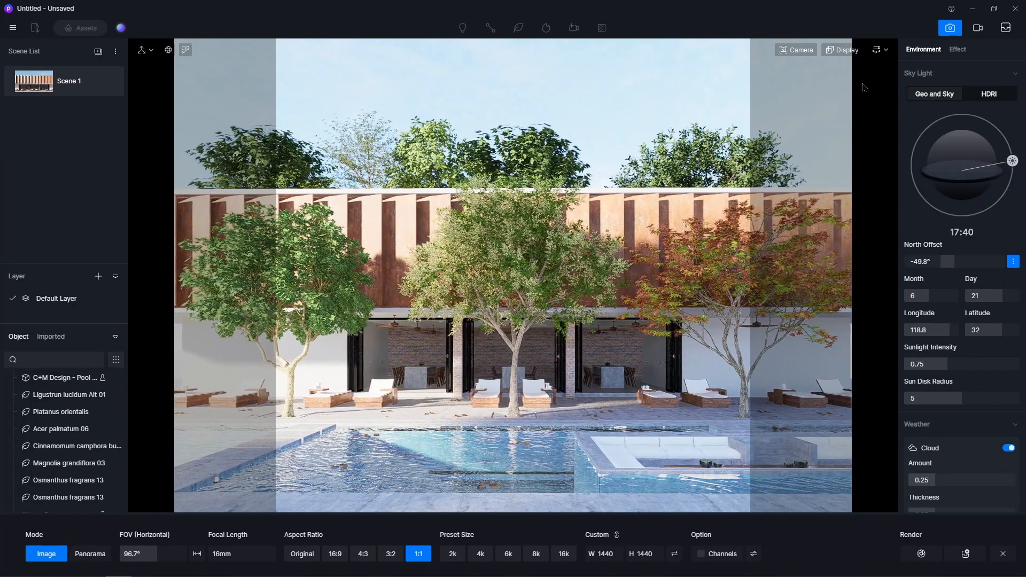
pyautogui.press('d')
pyautogui.press('a')
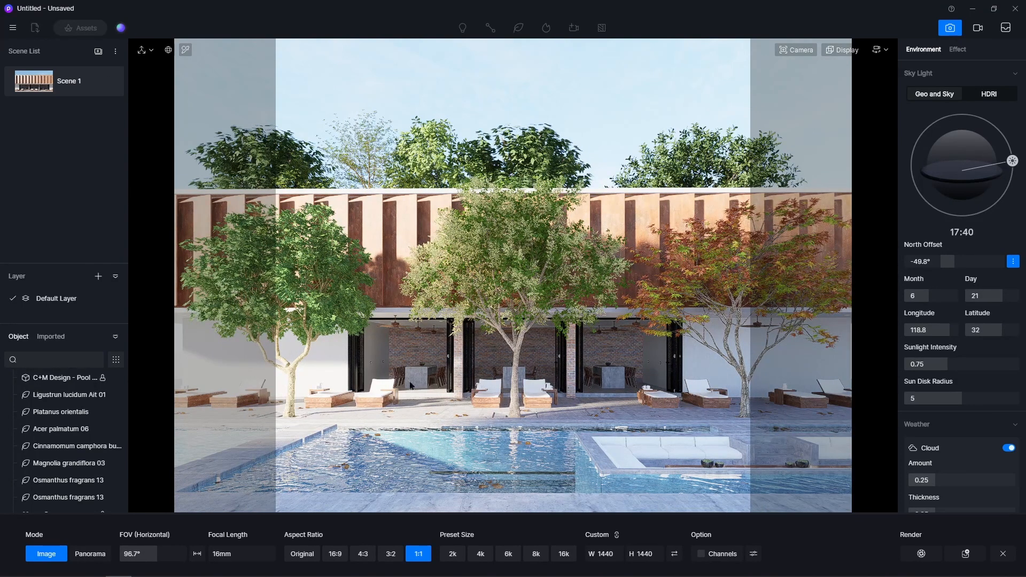
# - Shift the framing upward to show more sky above the building and save the view as a new scene
pyautogui.moveTo(630, 336); pyautogui.dragTo(629, 312, button='right')
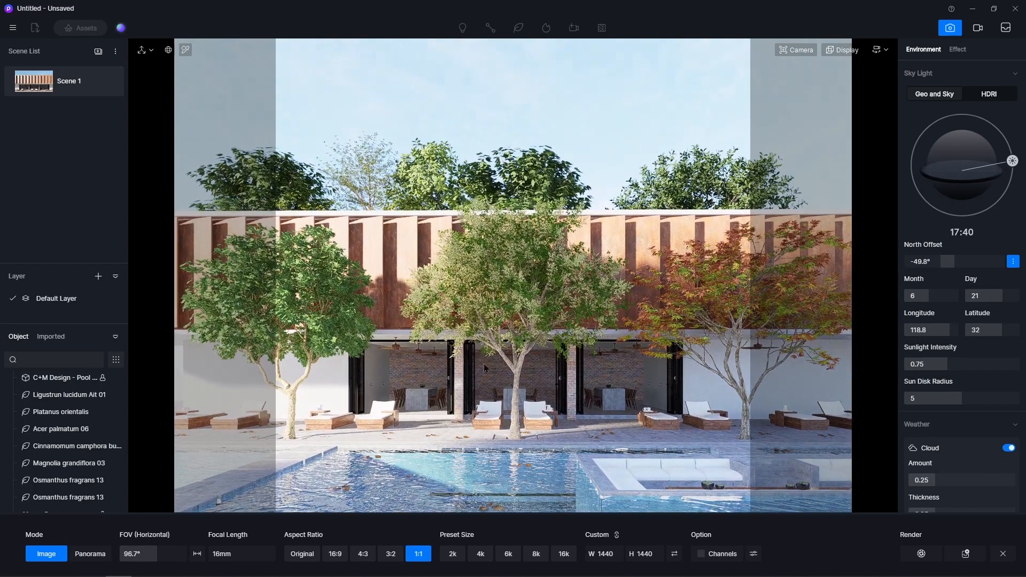
pyautogui.click(99, 52)
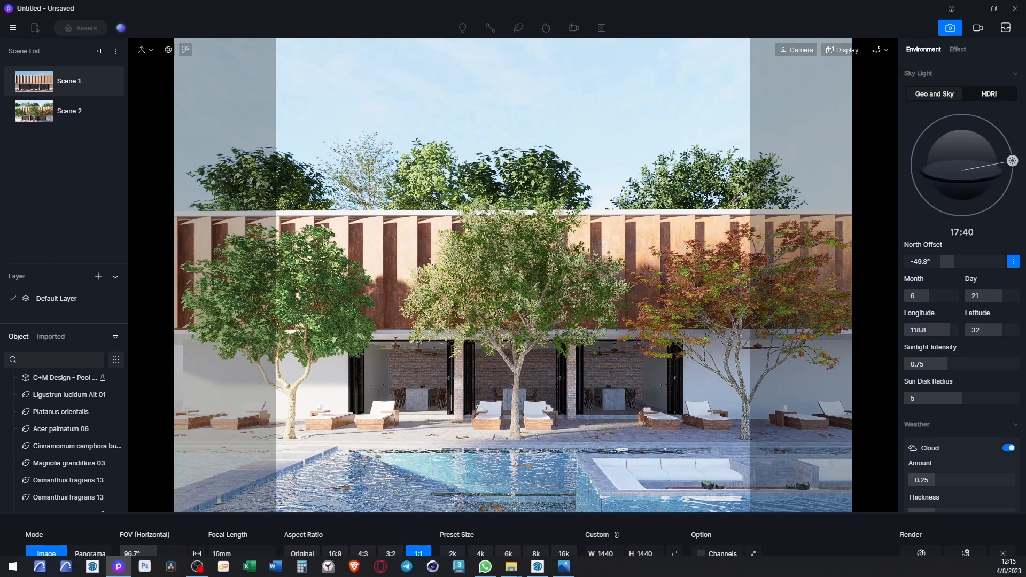
# - Check the reference image again and open the pool's water material settings
pyautogui.click(563, 568)
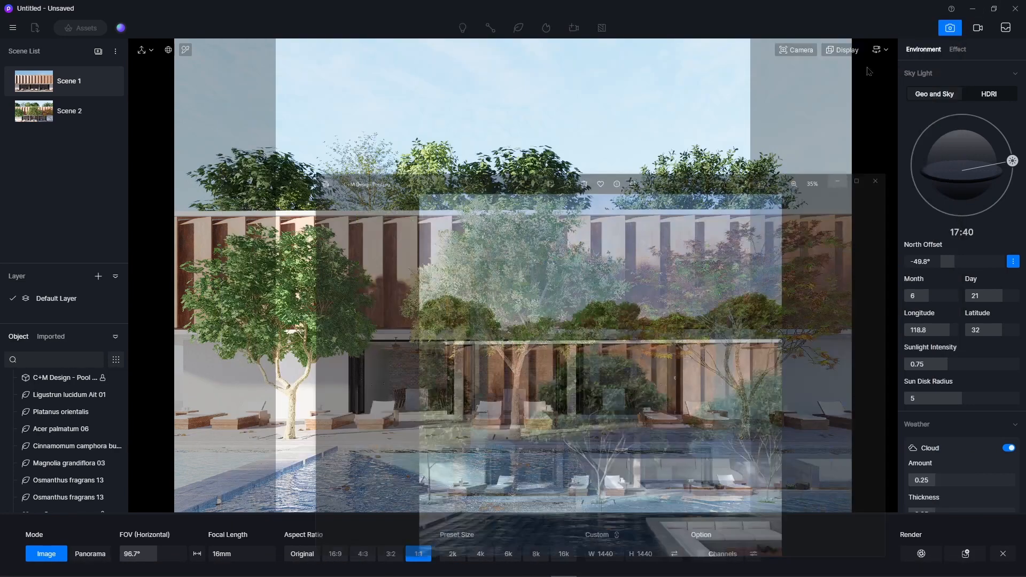
pyautogui.click(899, 28)
pyautogui.click(543, 471)
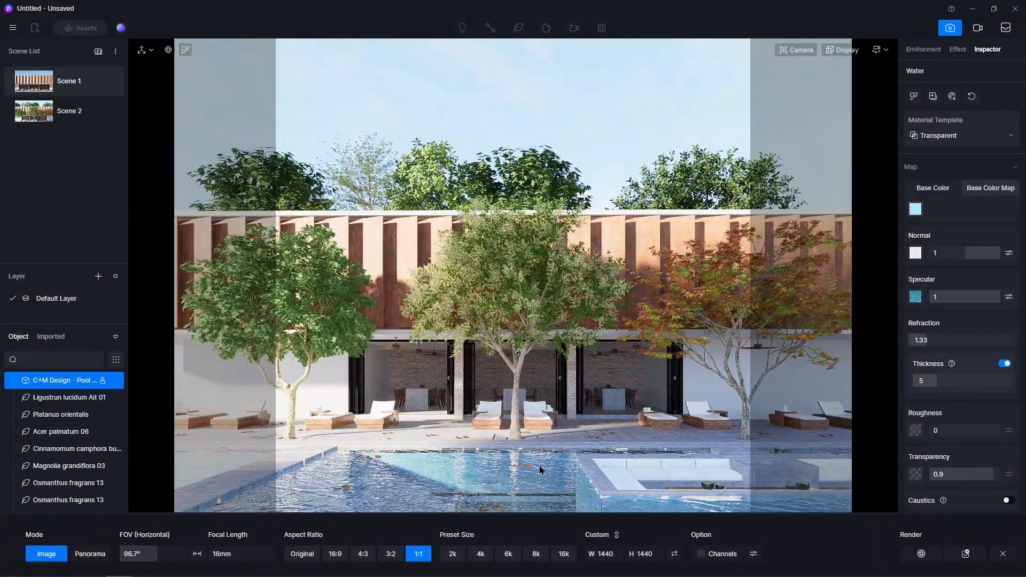
# - Darken the pool water's base colour to a deeper blue of about HSV 196, 47, 92
pyautogui.click(580, 126)
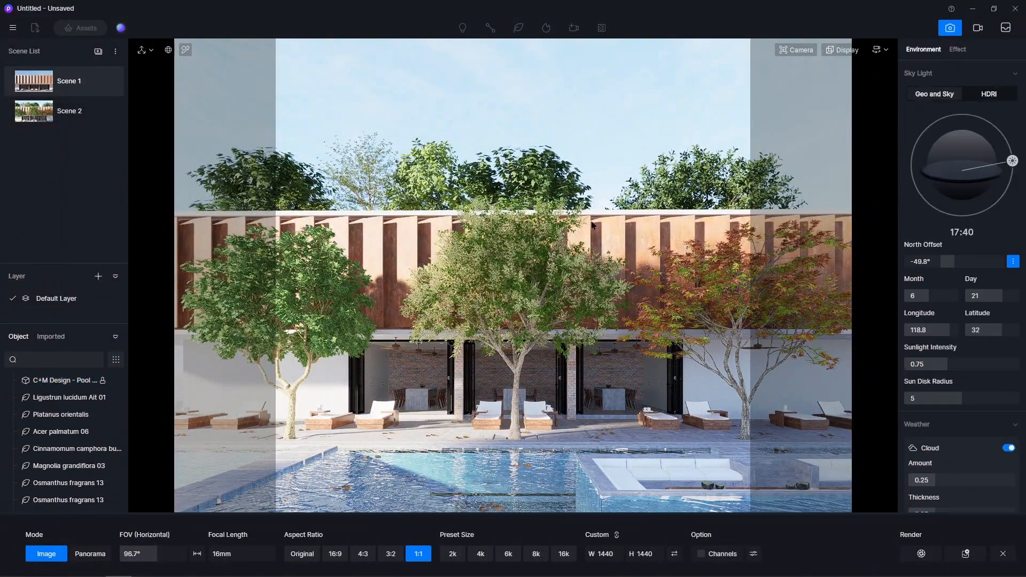
pyautogui.click(550, 470)
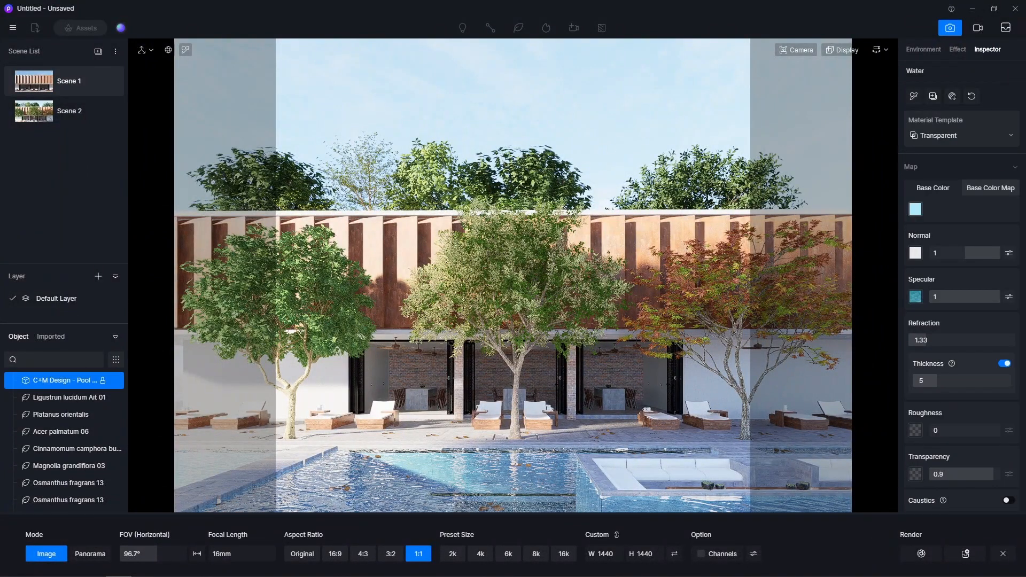
pyautogui.click(1003, 553)
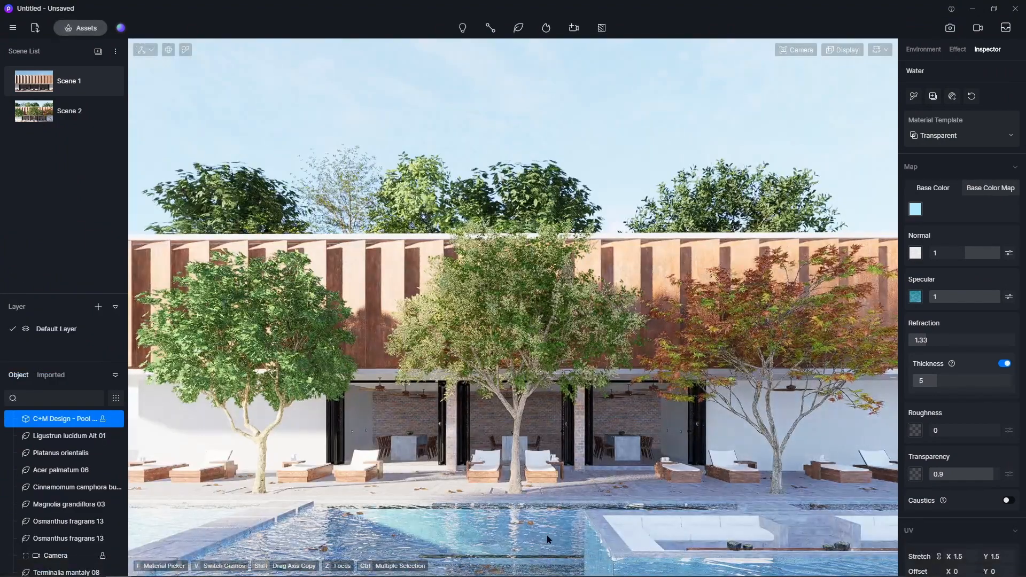
pyautogui.click(915, 208)
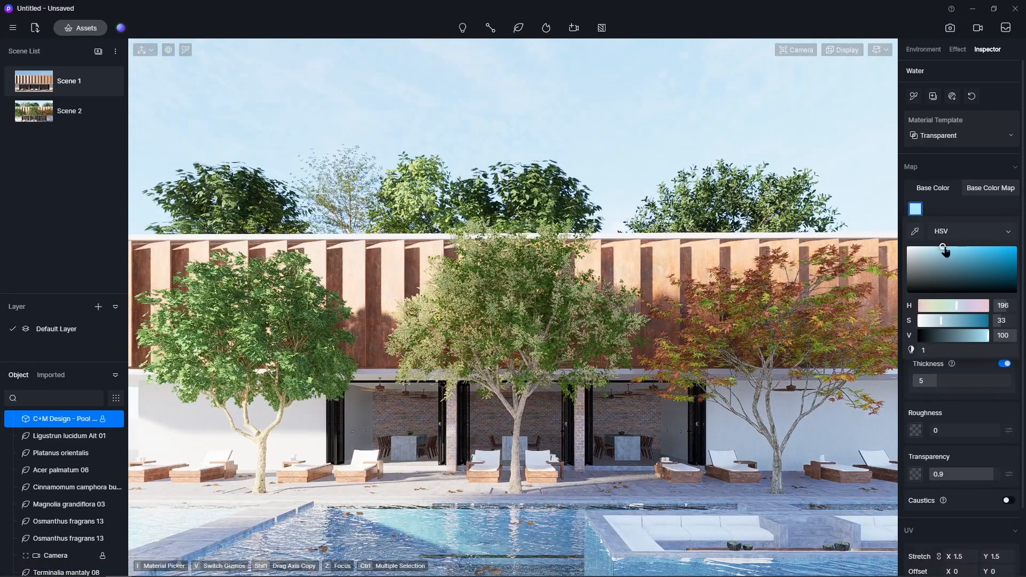
pyautogui.moveTo(945, 251)
pyautogui.mouseDown()
pyautogui.moveTo(956, 262)
pyautogui.moveTo(958, 253)
pyautogui.mouseUp()
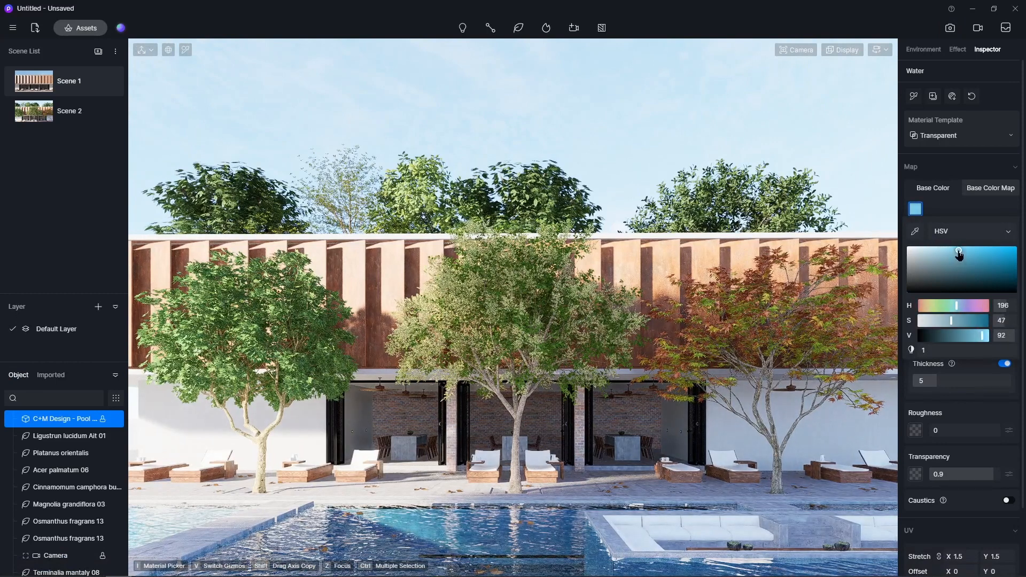
pyautogui.click(796, 183)
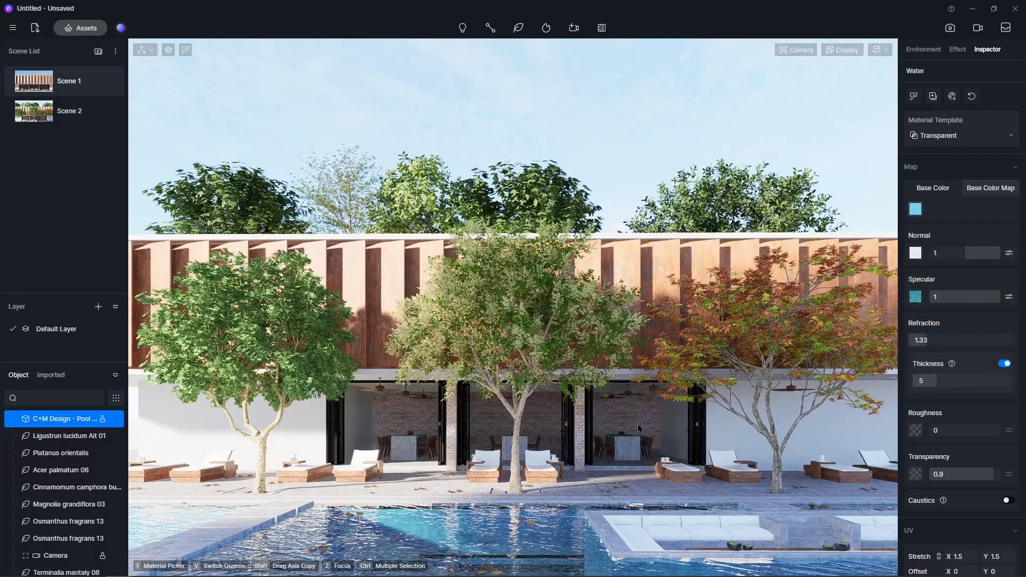
# - Turn off automatic exposure and set the post-processing contrast to 0.1 while viewing the square image frame
pyautogui.click(954, 50)
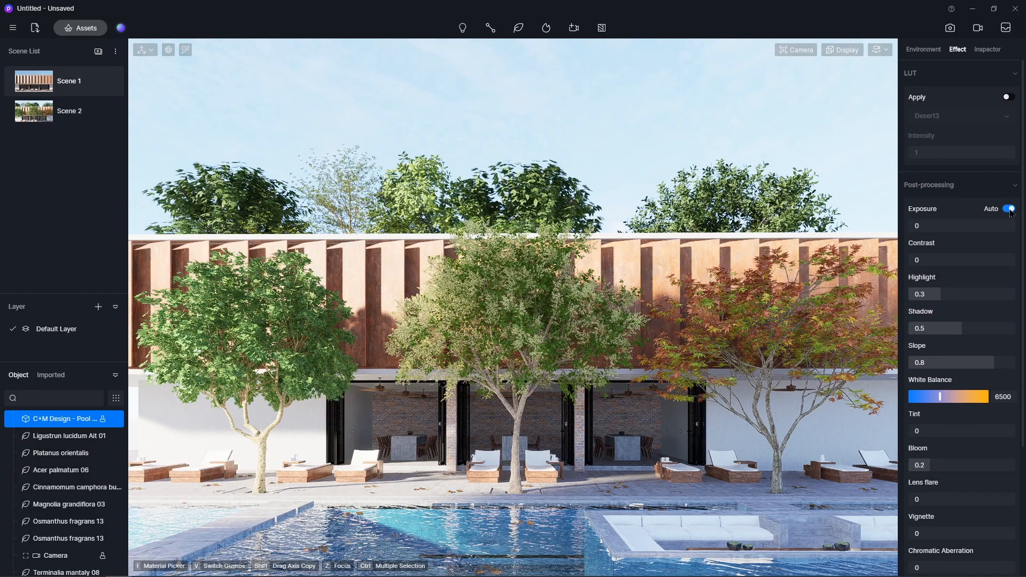
pyautogui.click(1009, 209)
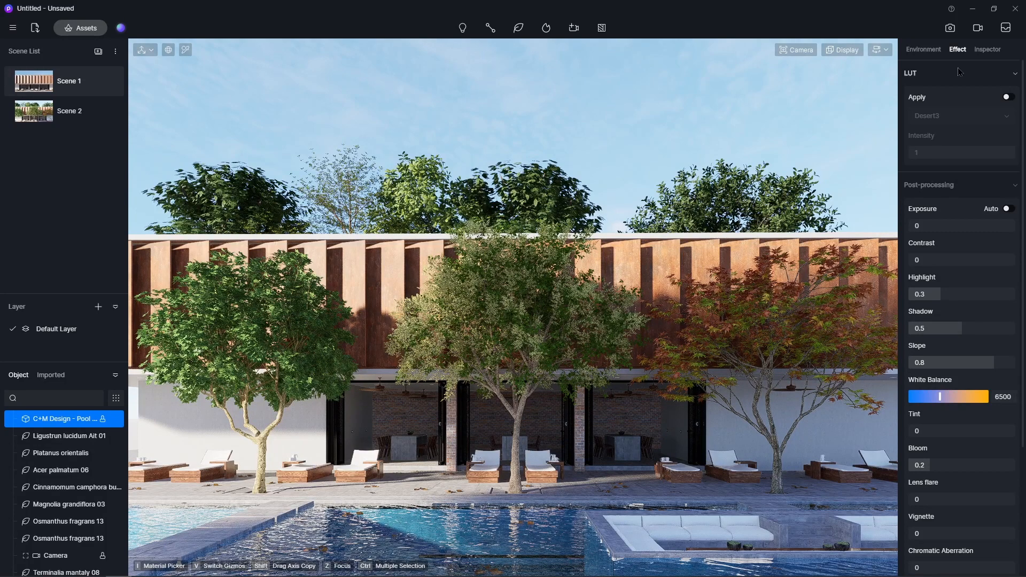
pyautogui.click(956, 30)
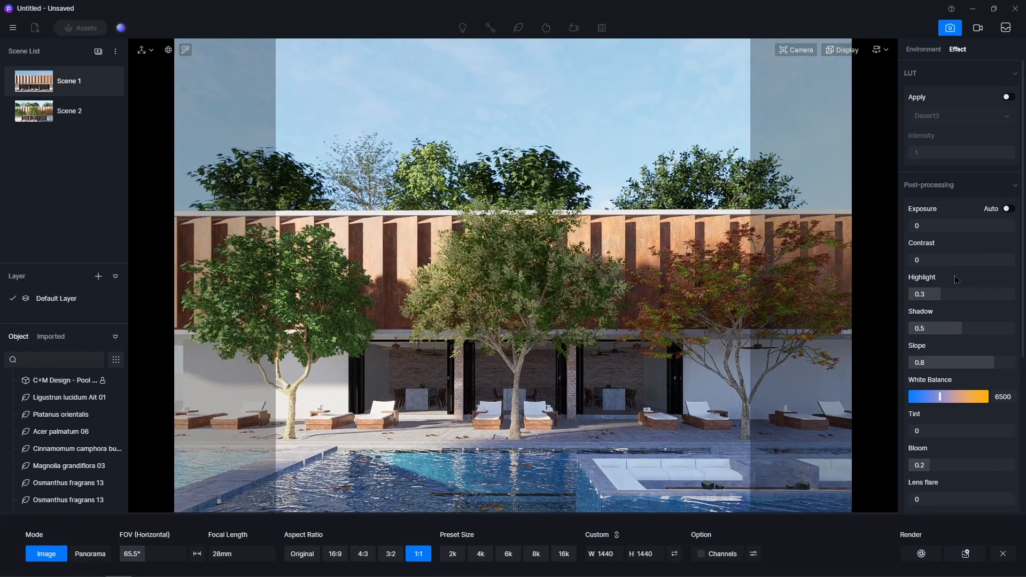
pyautogui.moveTo(964, 265); pyautogui.dragTo(967, 265)
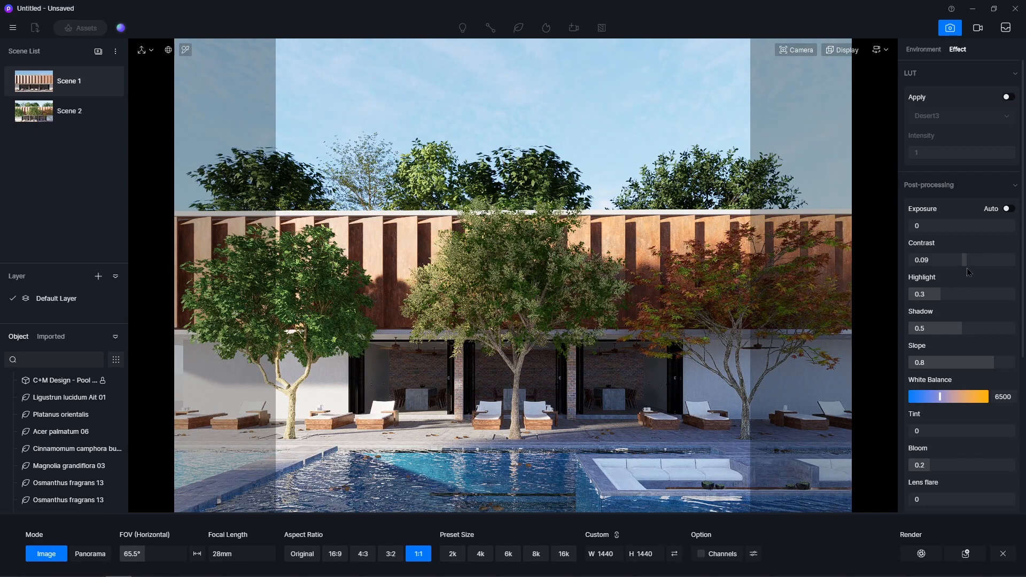
pyautogui.moveTo(967, 271); pyautogui.dragTo(968, 272)
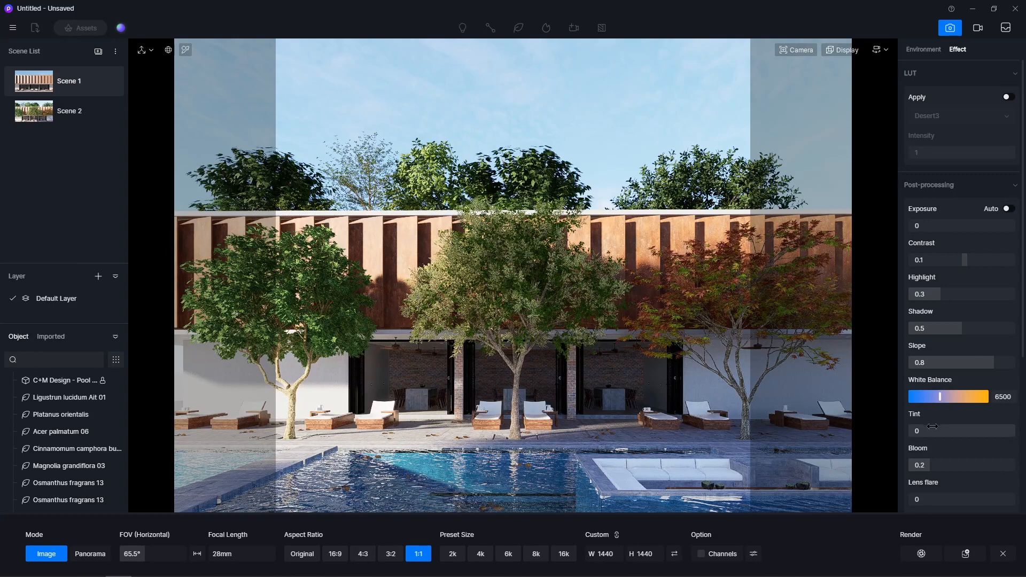
# - Compare the view with the C+M Design Pool.jpg reference and set the post-processing saturation to -0.05
pyautogui.scroll(-1, 964, 456)
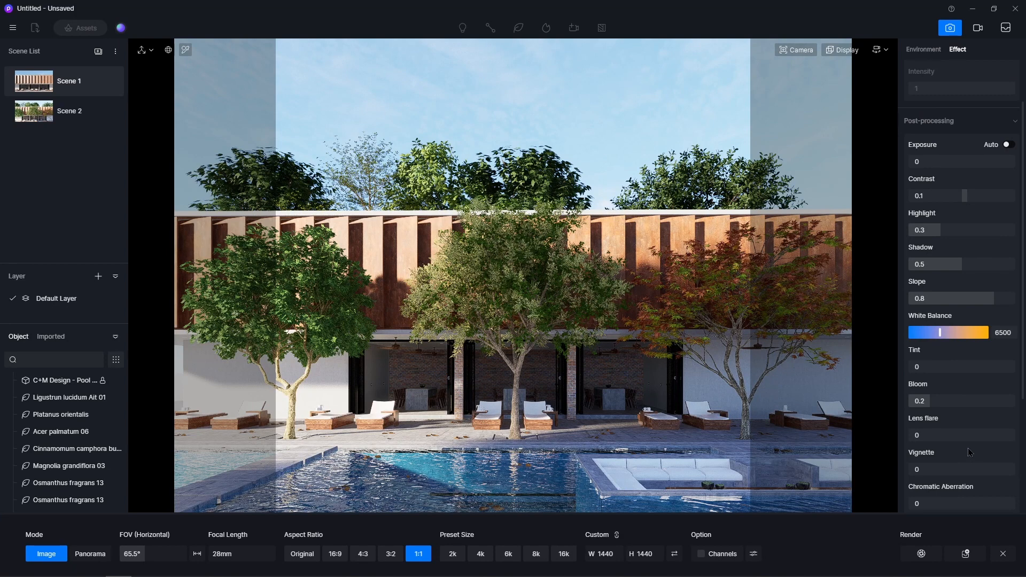
pyautogui.scroll(-2, 967, 452)
pyautogui.scroll(-1, 969, 442)
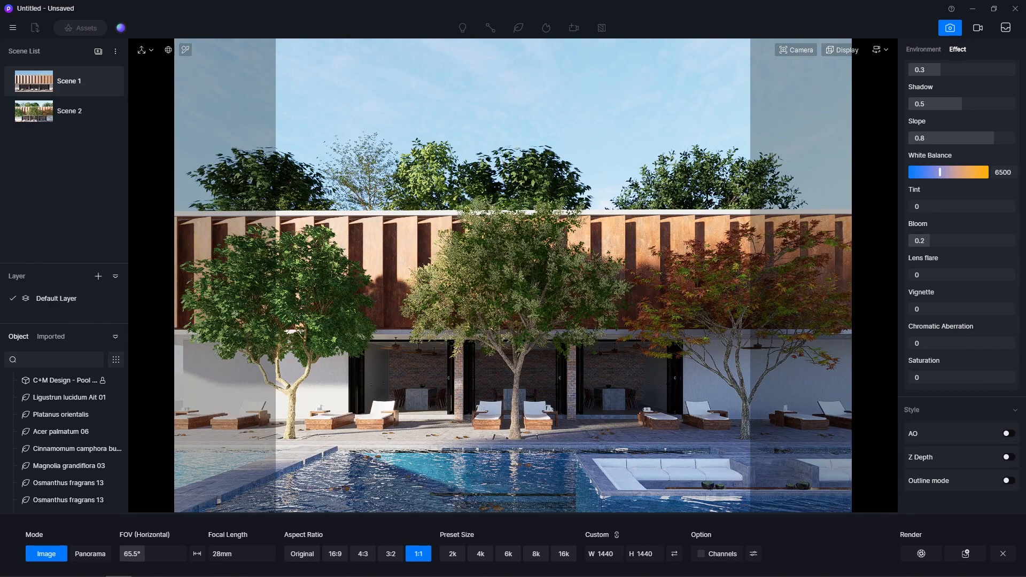
pyautogui.hotkey('alt', 'Tab')
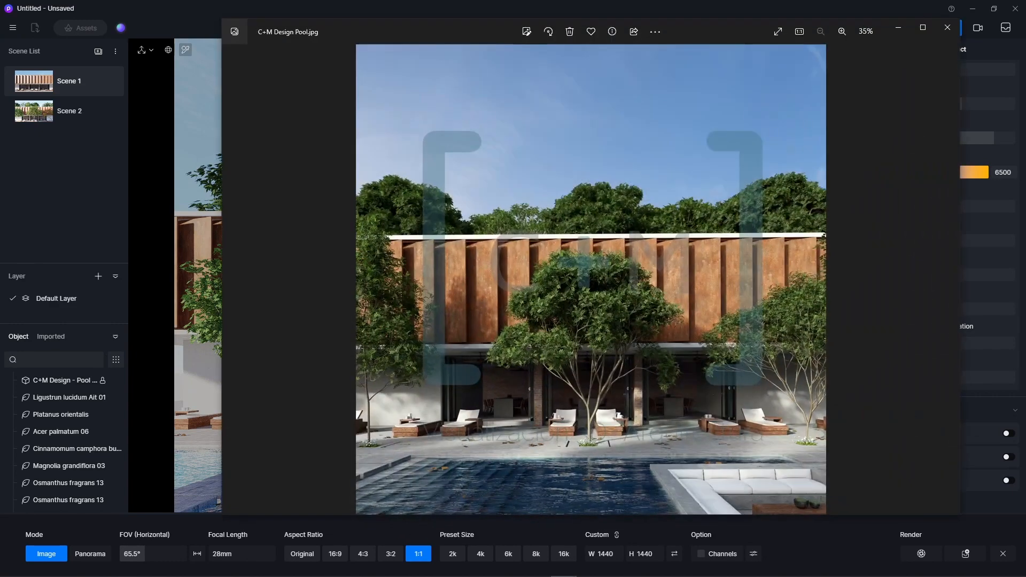
pyautogui.click(898, 28)
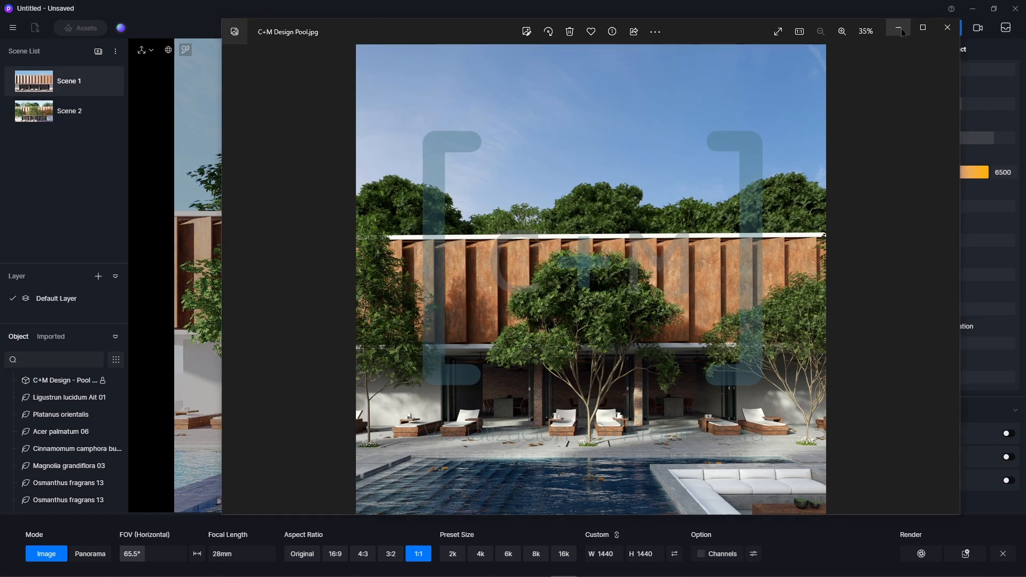
pyautogui.moveTo(940, 172)
pyautogui.mouseDown()
pyautogui.moveTo(949, 172)
pyautogui.moveTo(940, 173)
pyautogui.mouseUp()
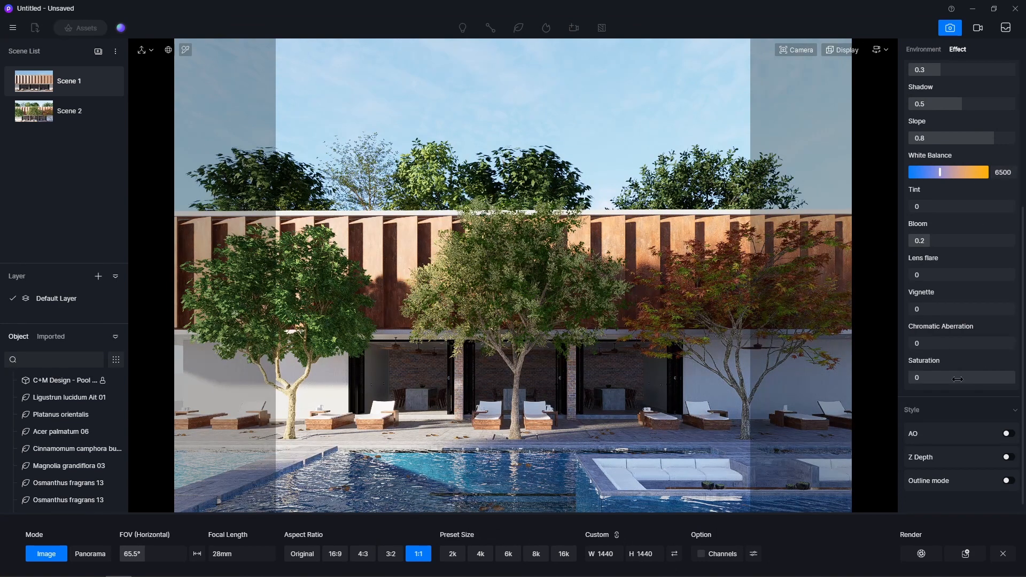
pyautogui.moveTo(957, 380); pyautogui.dragTo(960, 388)
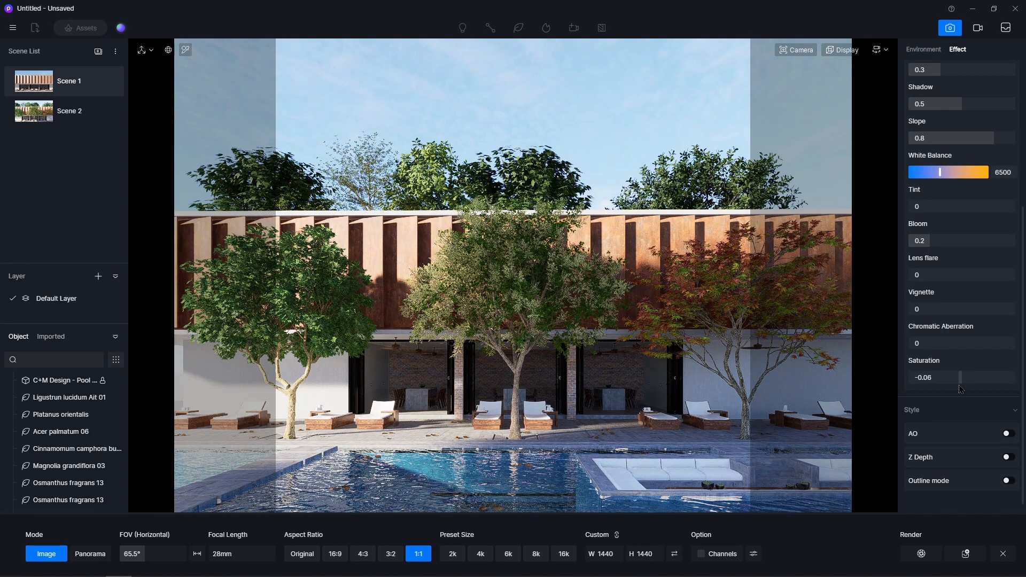
pyautogui.moveTo(960, 388); pyautogui.dragTo(960, 389)
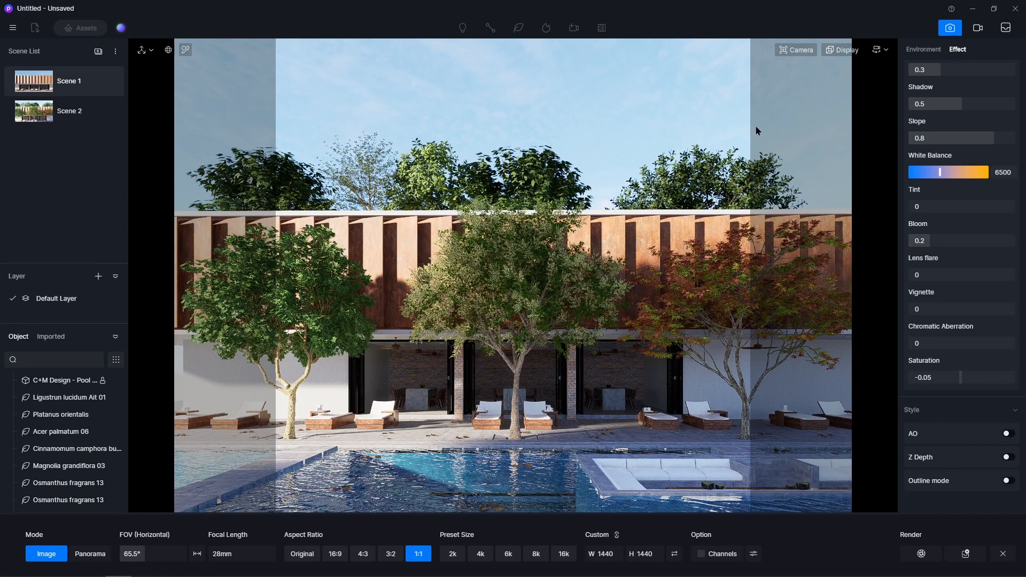
pyautogui.doubleClick(991, 378)
# - Move the Bischofia javanica 05_L tree behind the building's centre sideways to a Y location of 22918
pyautogui.click(536, 188)
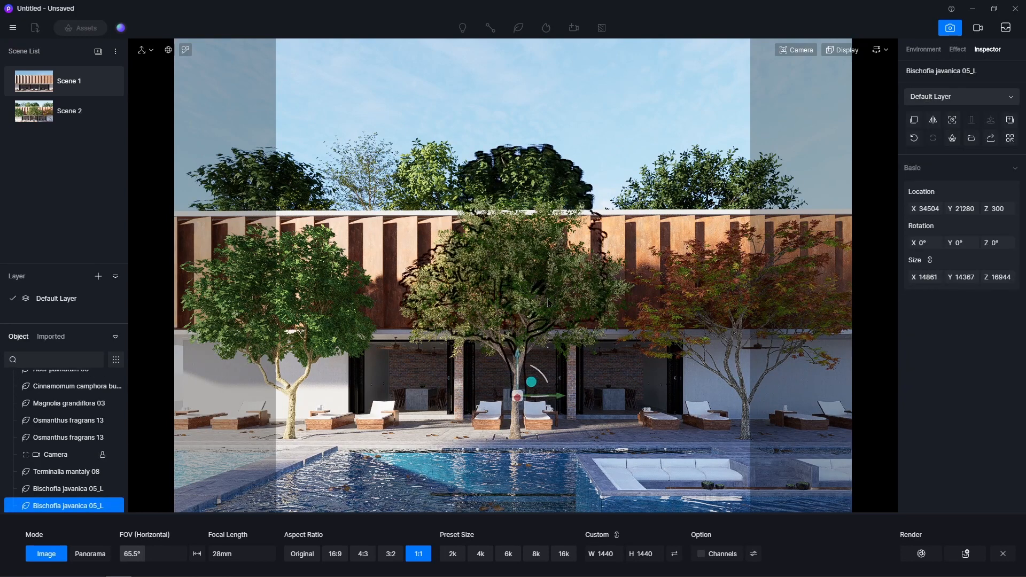
pyautogui.moveTo(569, 397); pyautogui.dragTo(584, 399)
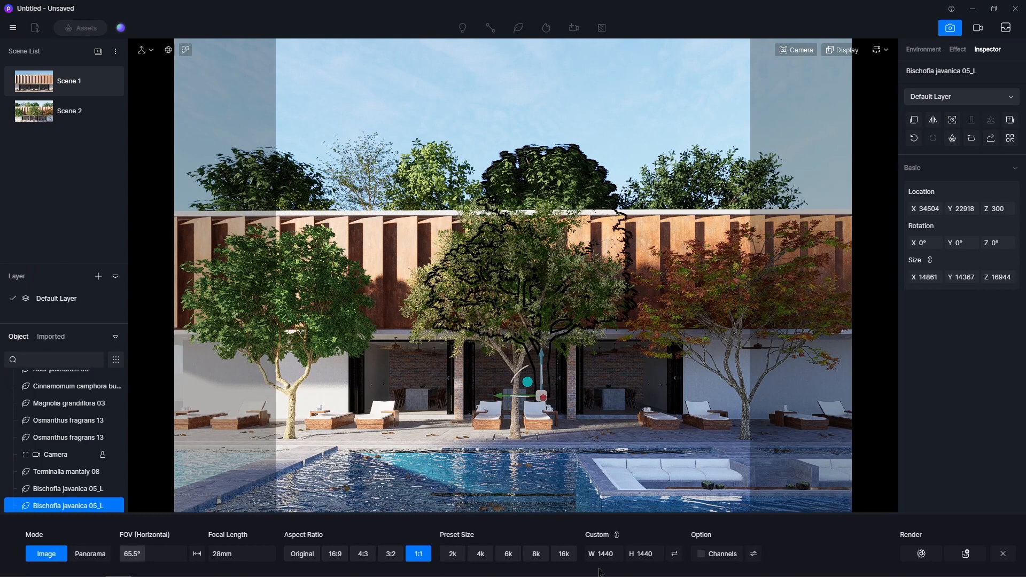
# - Render the image at 4k with all channels except Transparent, saving it to the desktop as PNG D5_Image_20230804_121715
pyautogui.click(480, 554)
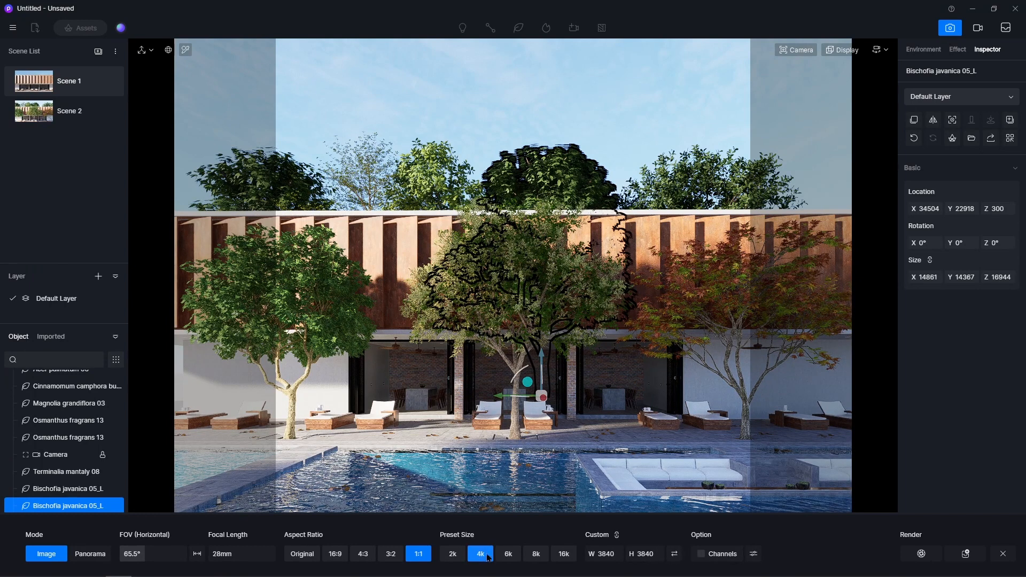
pyautogui.click(701, 554)
pyautogui.click(754, 556)
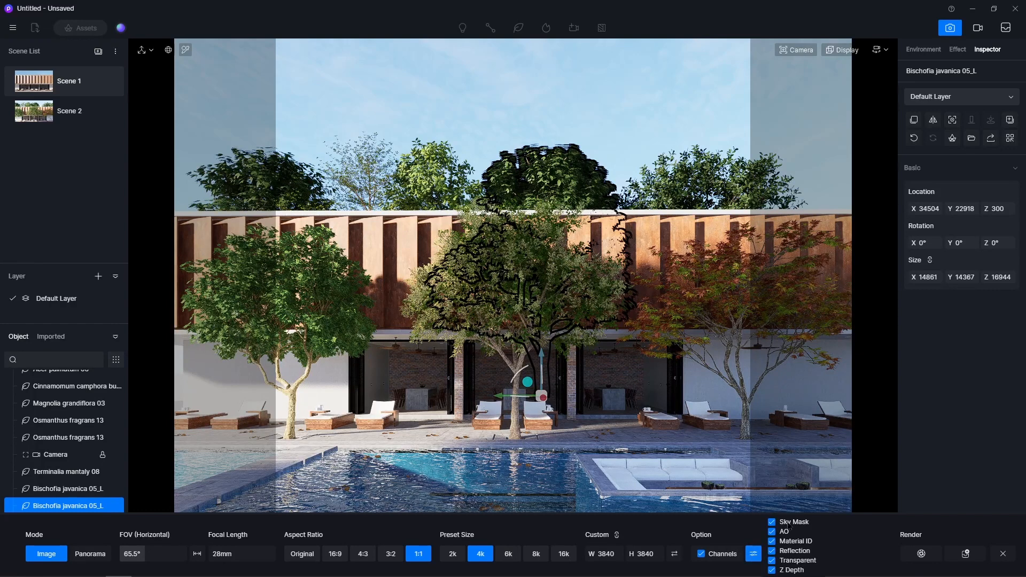
pyautogui.click(772, 560)
pyautogui.click(922, 556)
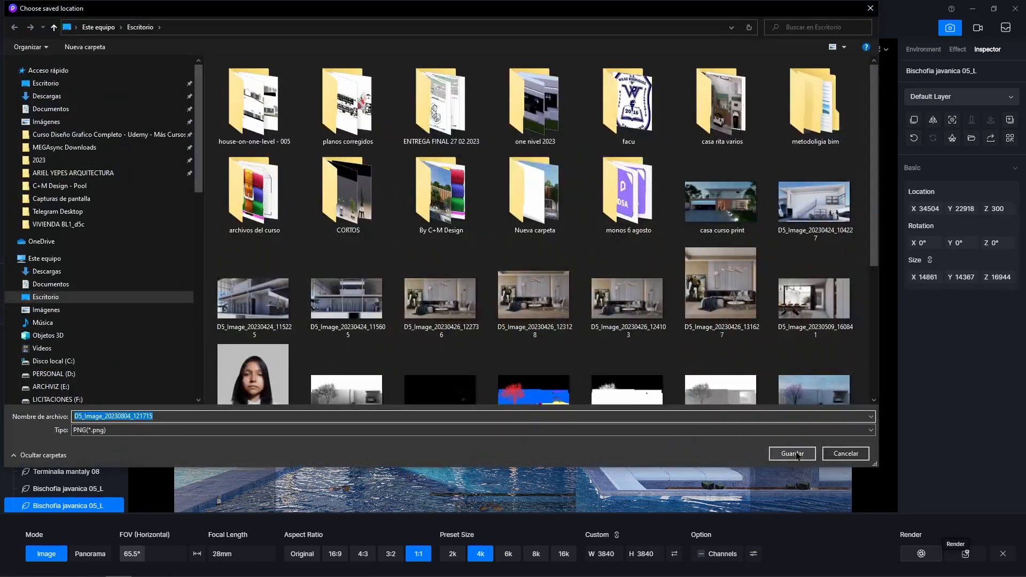
pyautogui.click(793, 454)
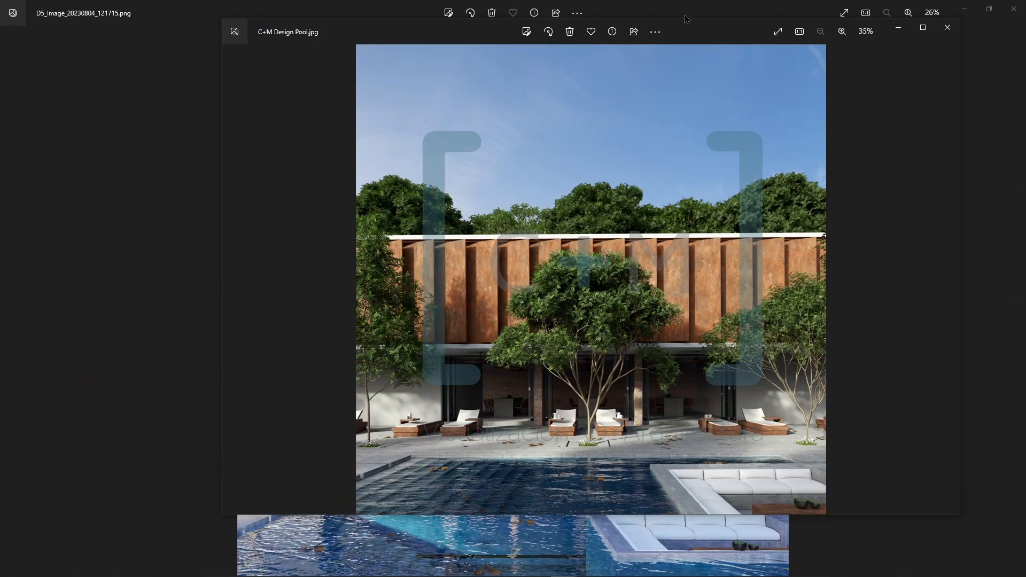
# - Compare the finished render with the reference image, then close both and return to the scene editor
pyautogui.moveTo(721, 19); pyautogui.dragTo(764, 42)
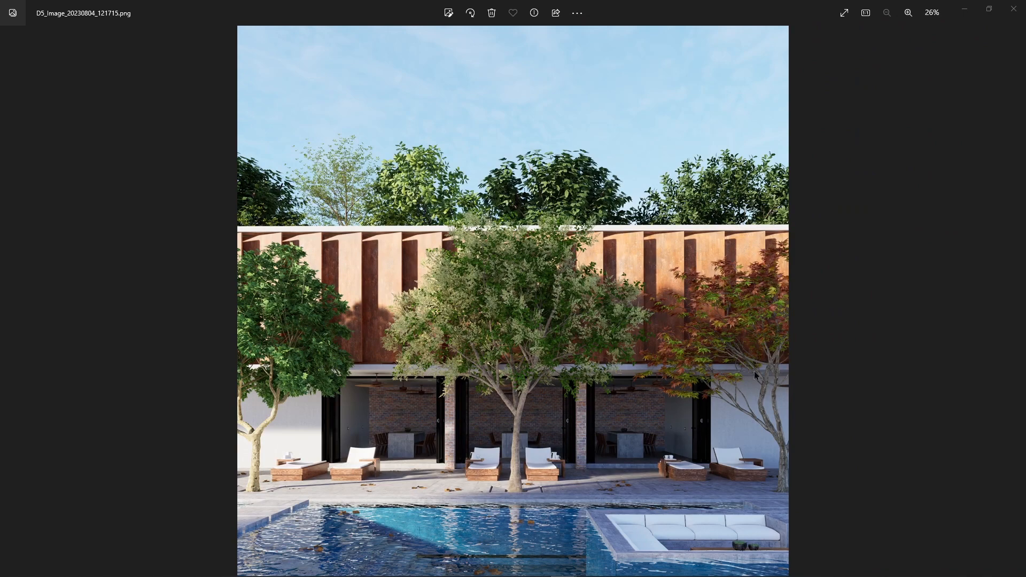
pyautogui.click(966, 8)
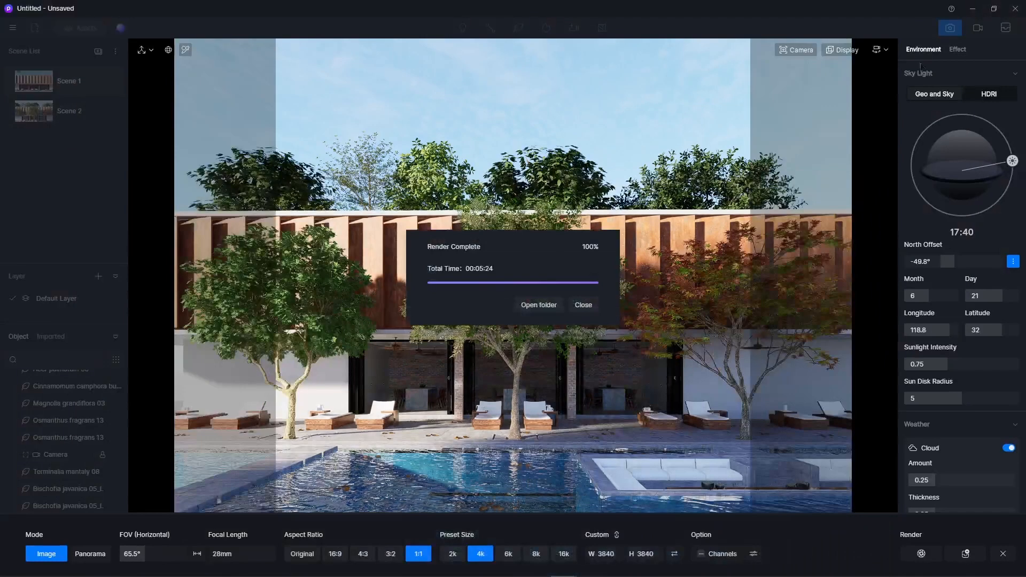
pyautogui.click(583, 306)
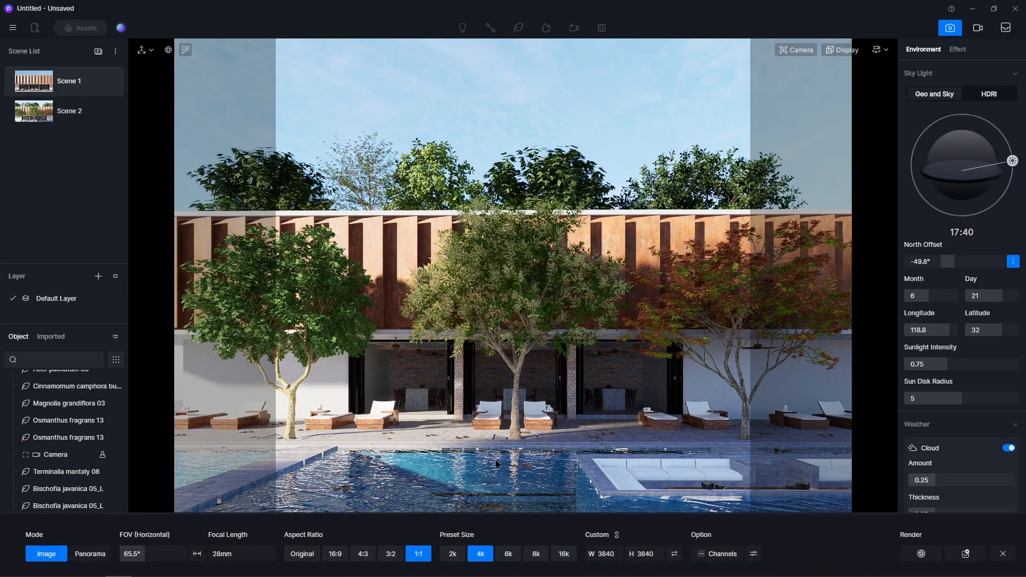
pyautogui.click(1003, 553)
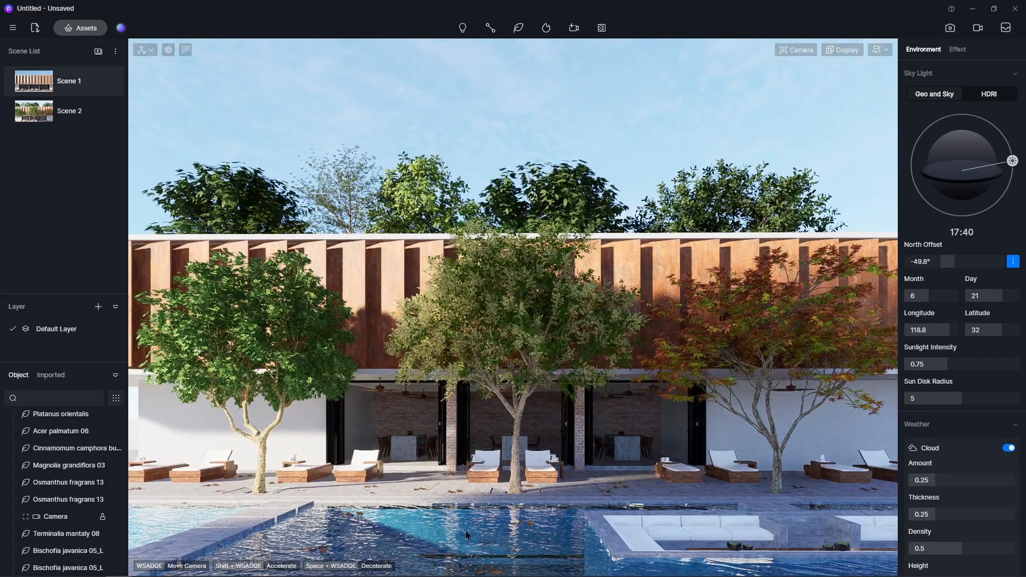
# - Enable caustics on the pool water material and set the sunlight intensity to 1
pyautogui.click(465, 527)
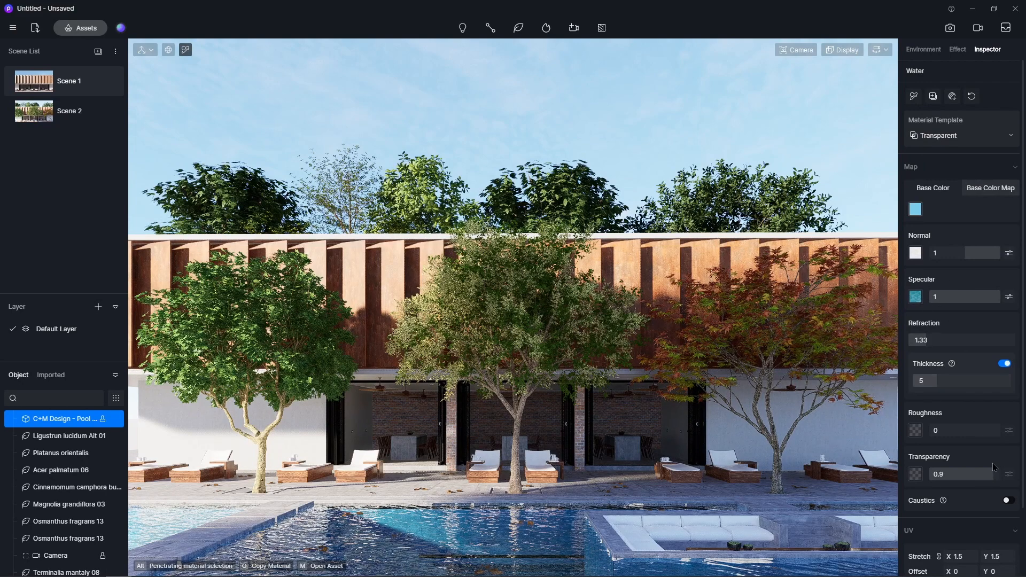
pyautogui.scroll(-2, 996, 503)
pyautogui.scroll(-1, 995, 503)
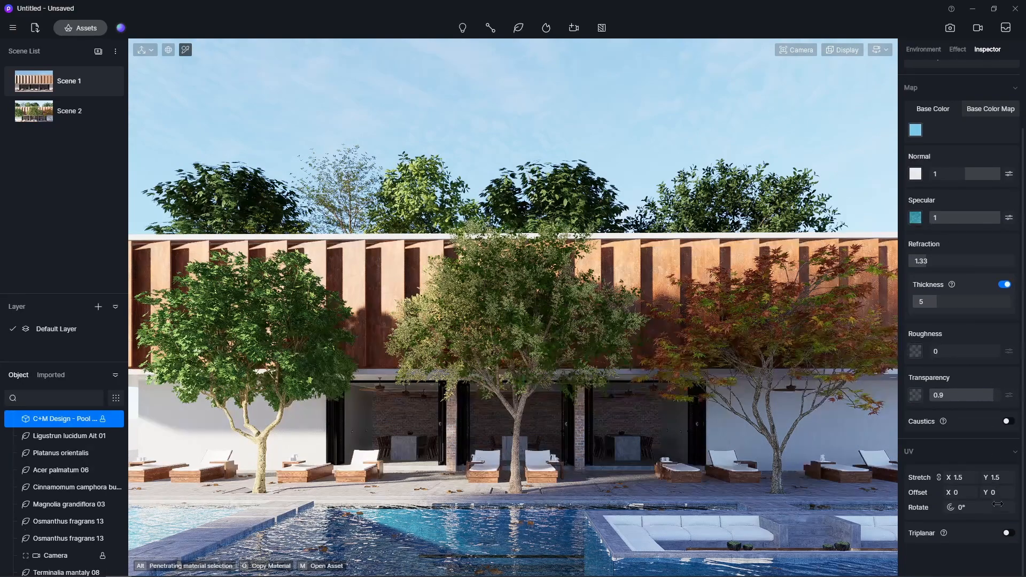
pyautogui.click(1007, 422)
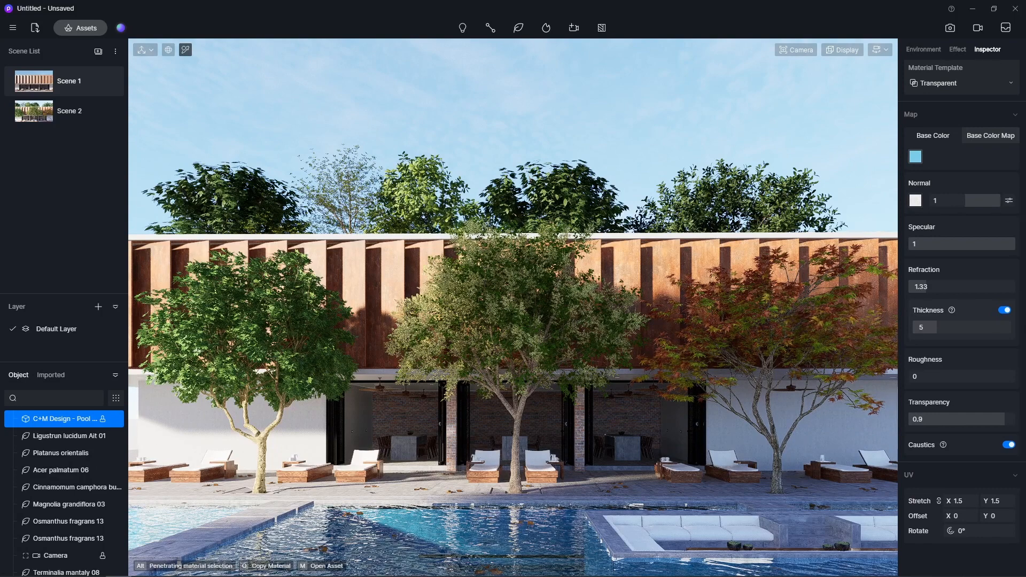
pyautogui.click(923, 49)
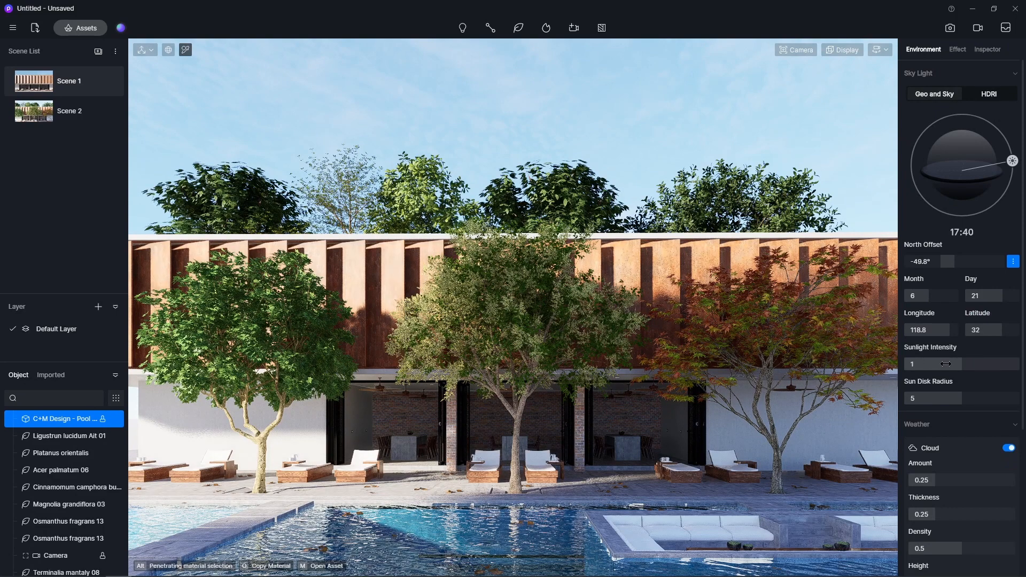
pyautogui.click(961, 365)
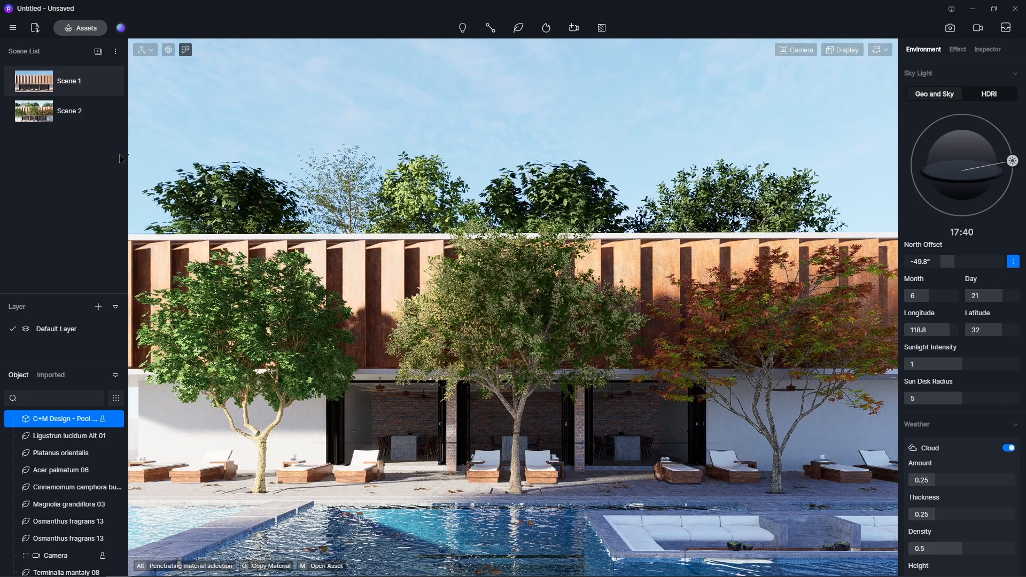
# - Save the current view and environment settings as a new third scene, keeping its default name
pyautogui.click(98, 51)
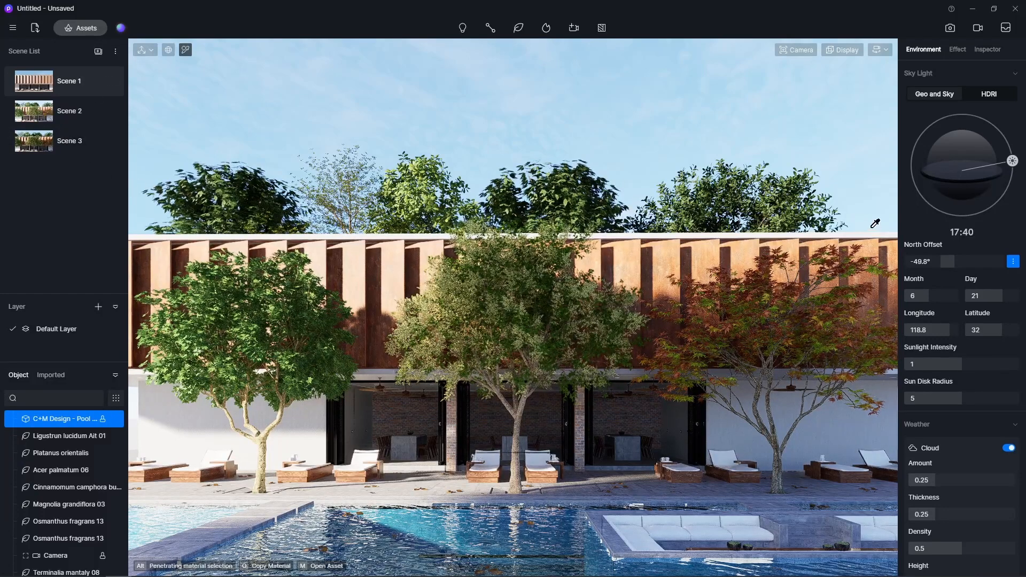
pyautogui.doubleClick(56, 143)
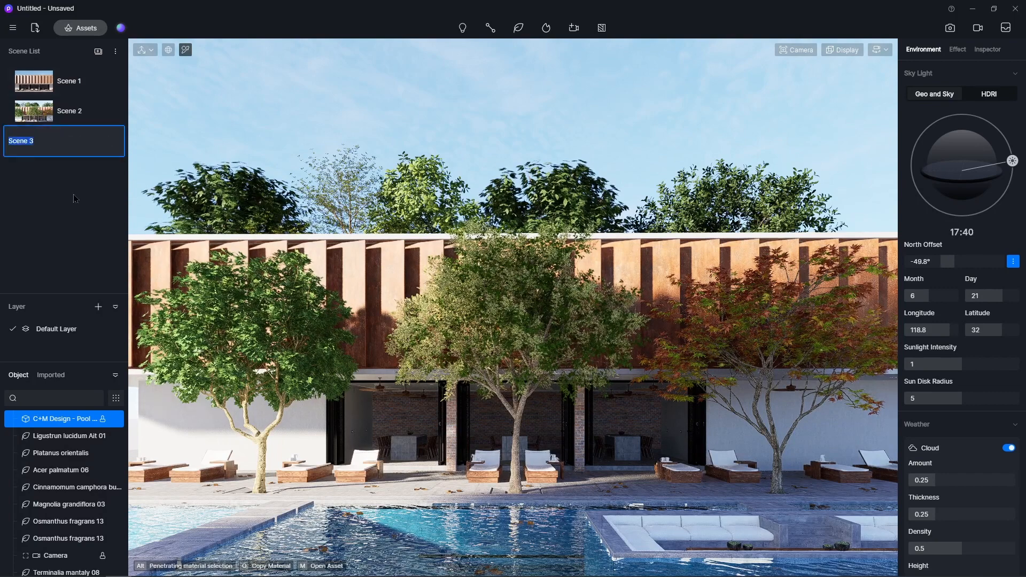
pyautogui.press('Return')
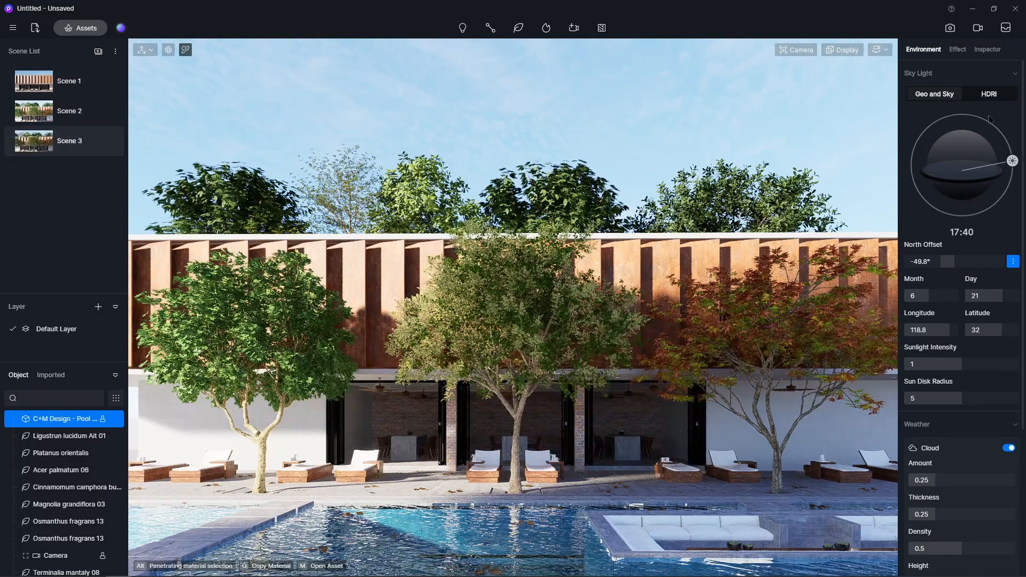
# - Render the scene as a 4k image with a 1:1 aspect ratio and Channels disabled, saving it to the desktop
pyautogui.click(951, 29)
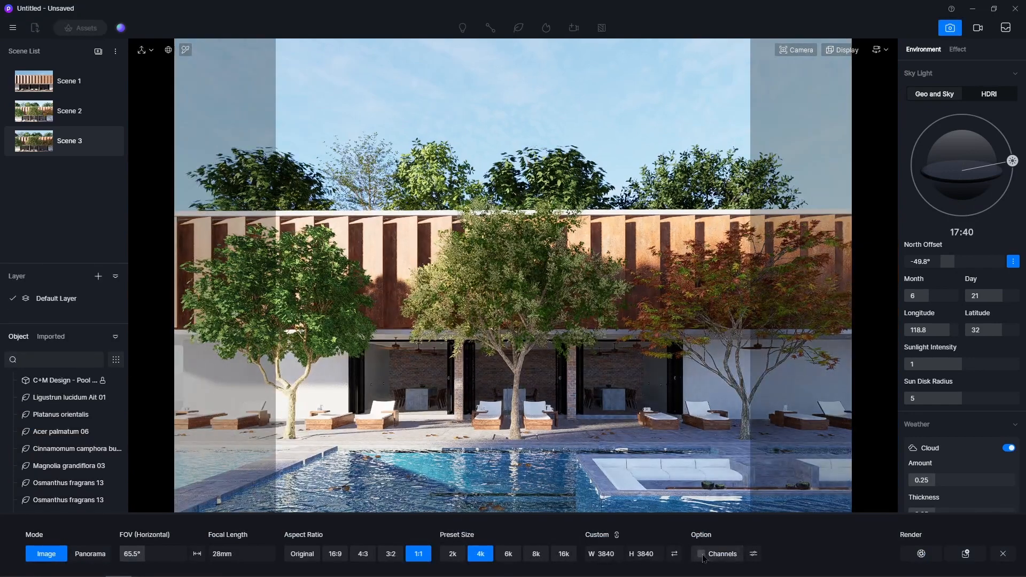
pyautogui.click(925, 557)
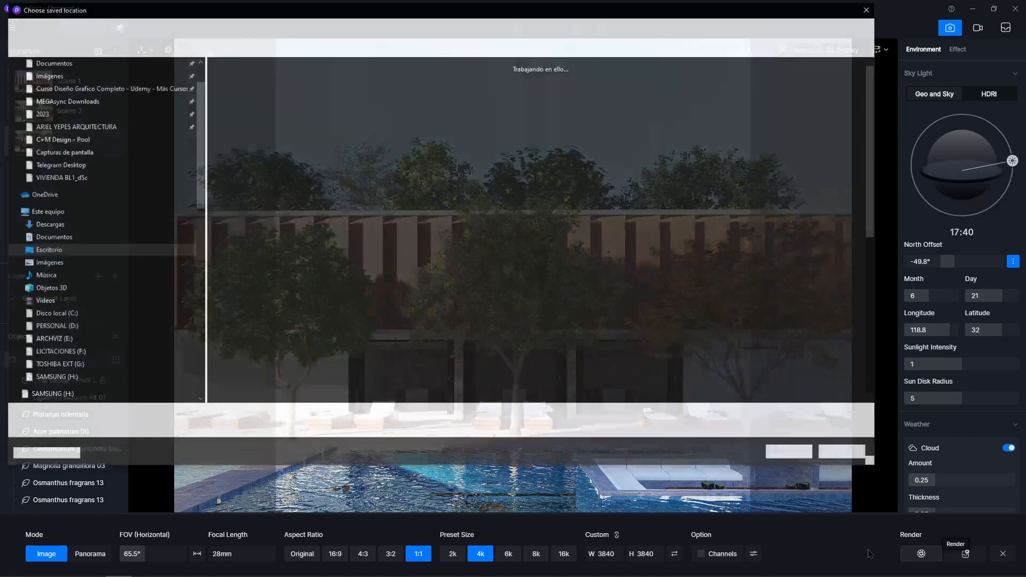
pyautogui.click(792, 451)
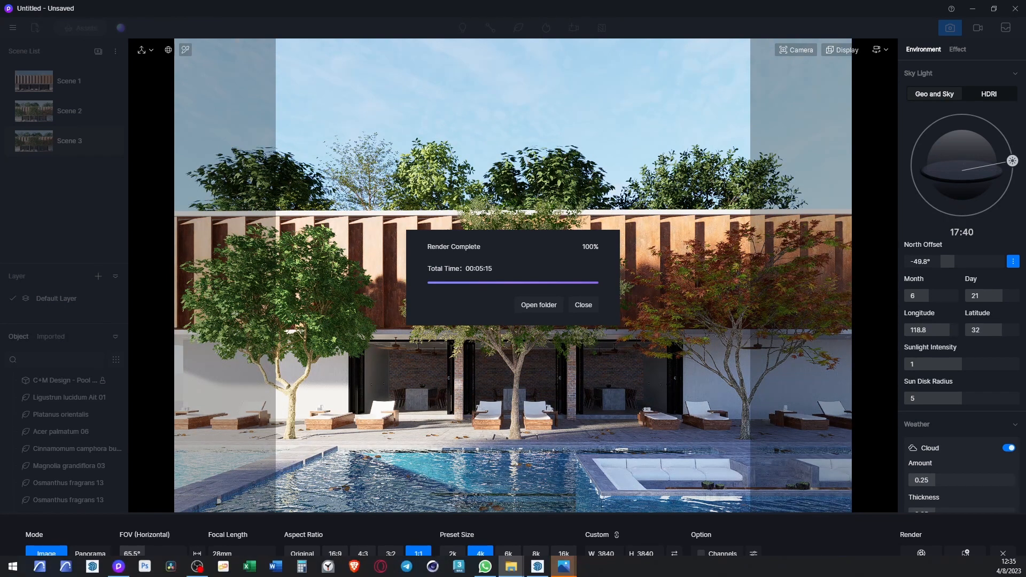
# - View the finished render D5_Image_20230804_122434.png full screen and examine its facade, trees, loungers and pool edge up close
pyautogui.click(563, 567)
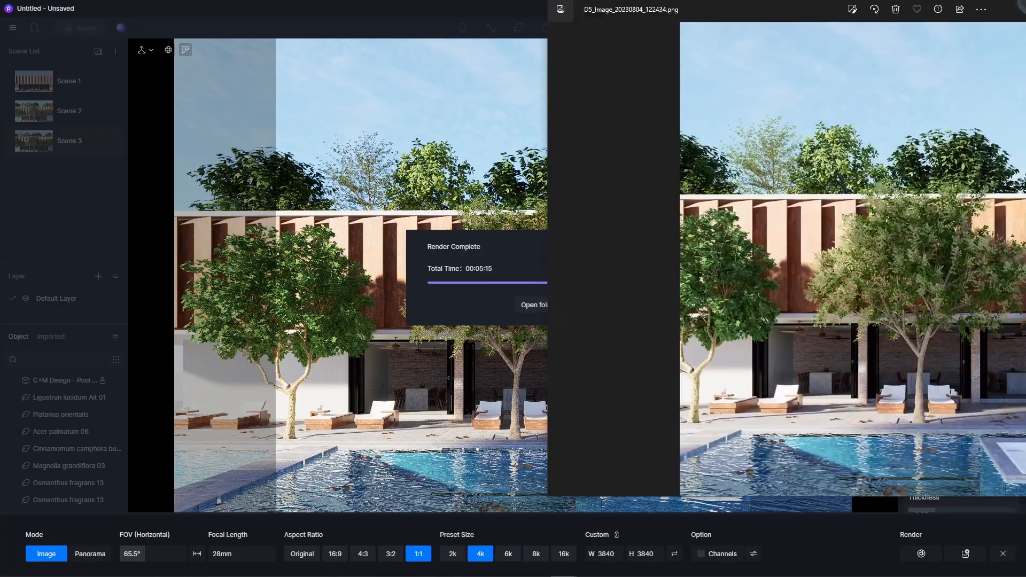
pyautogui.moveTo(1024, 10); pyautogui.dragTo(607, 2)
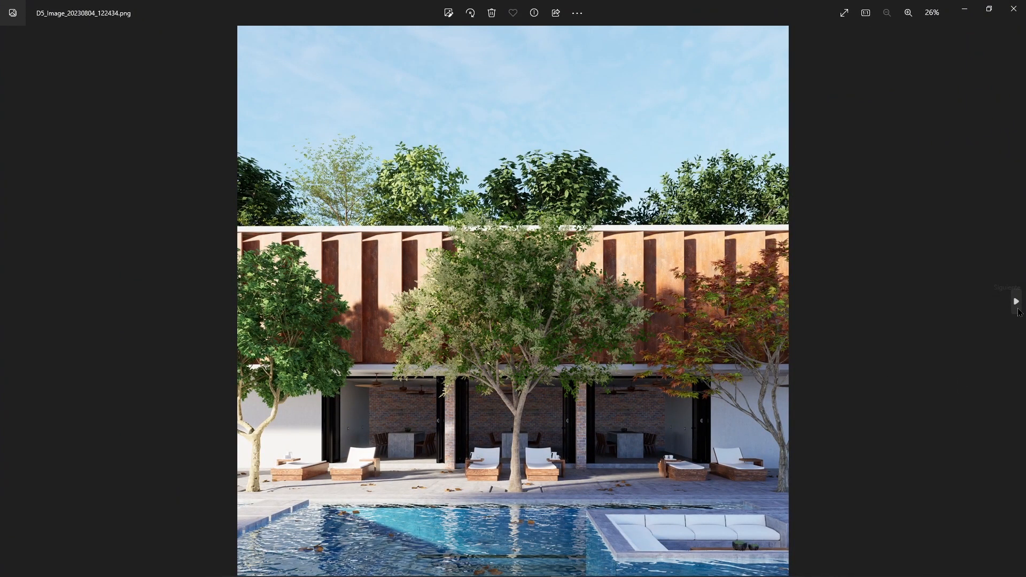
pyautogui.click(1016, 304)
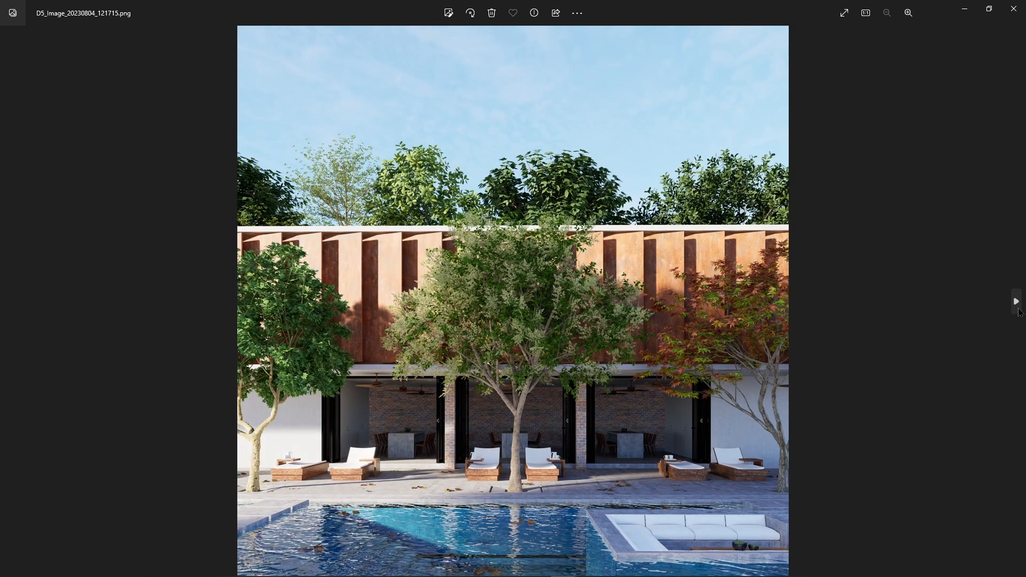
pyautogui.click(1018, 312)
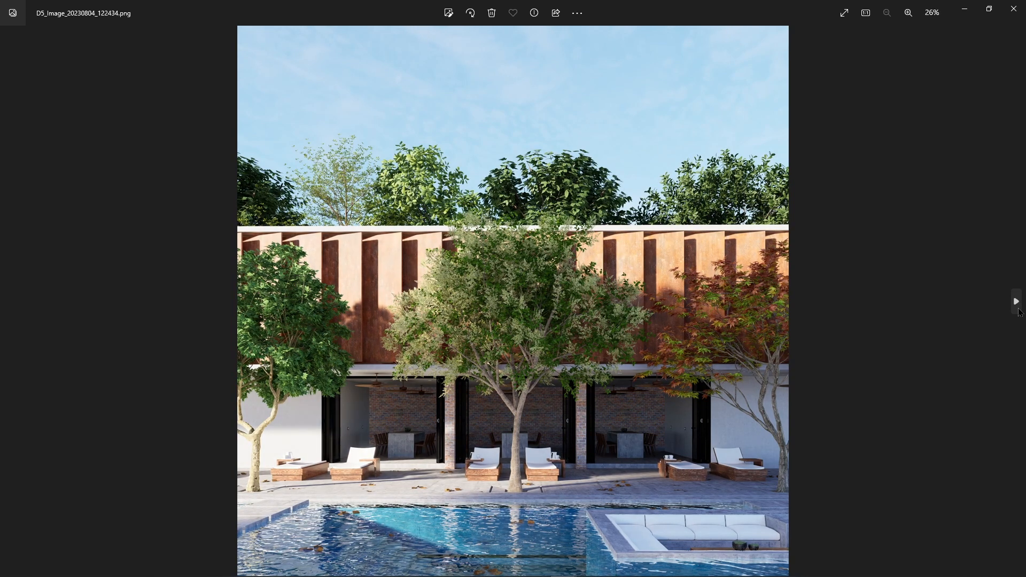
pyautogui.scroll(3, 504, 471)
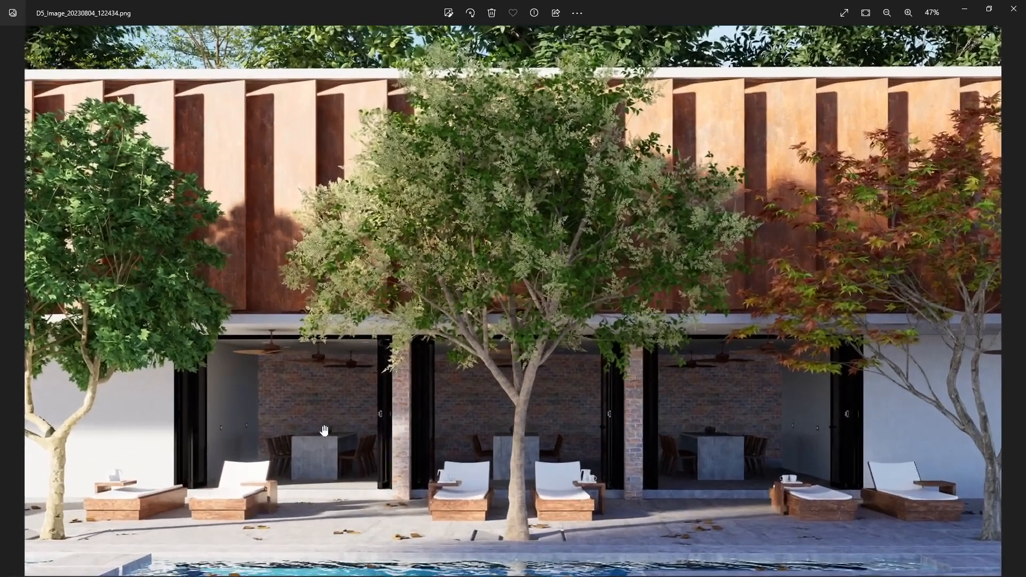
pyautogui.scroll(2, 461, 366)
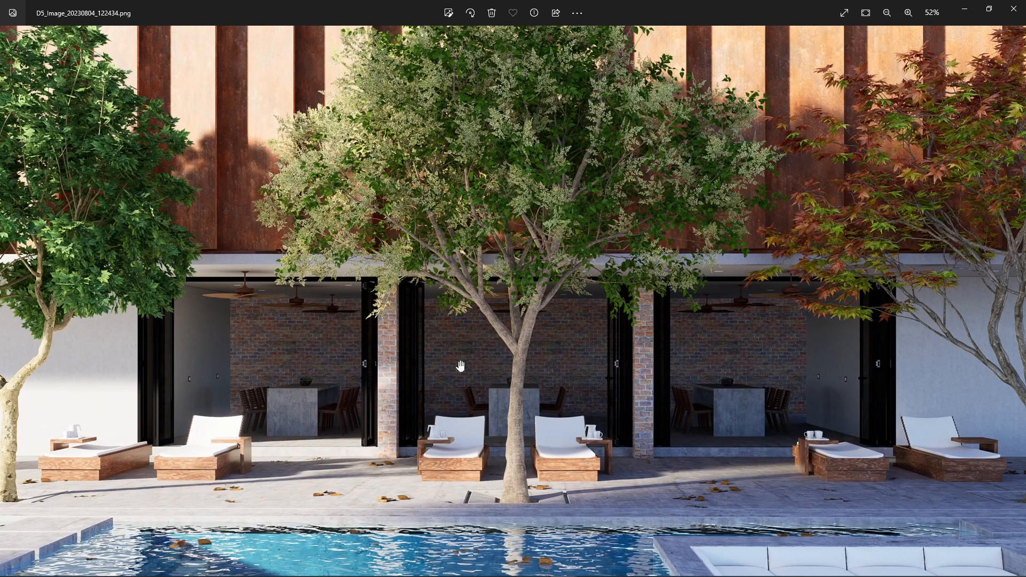
pyautogui.scroll(-4, 461, 366)
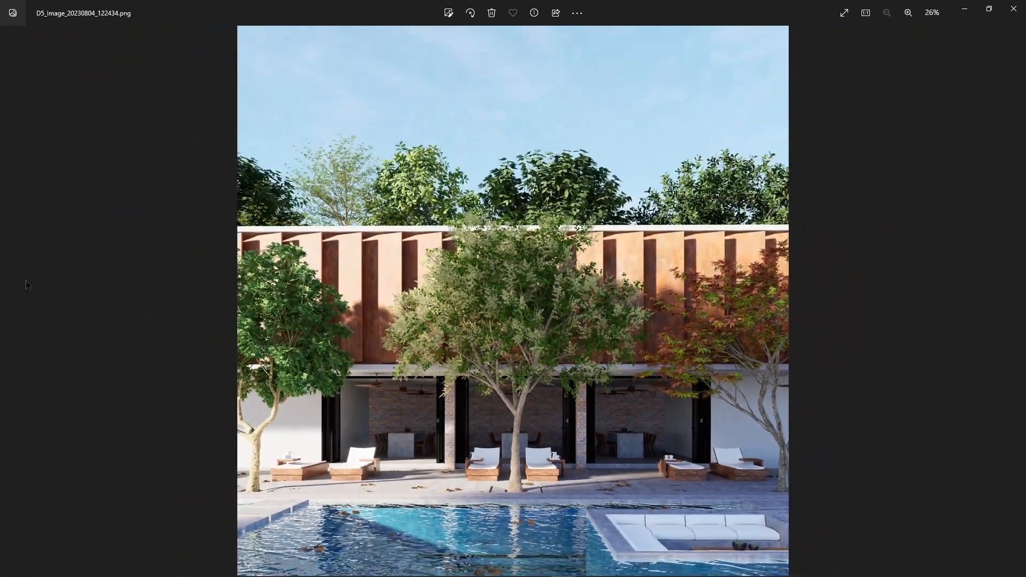
# - Compare D5_Image_20230804_122434.png with D5_Image_20230804_121715.png by alternating between them, then return to the render view and dismiss the completion dialog
pyautogui.click(1018, 303)
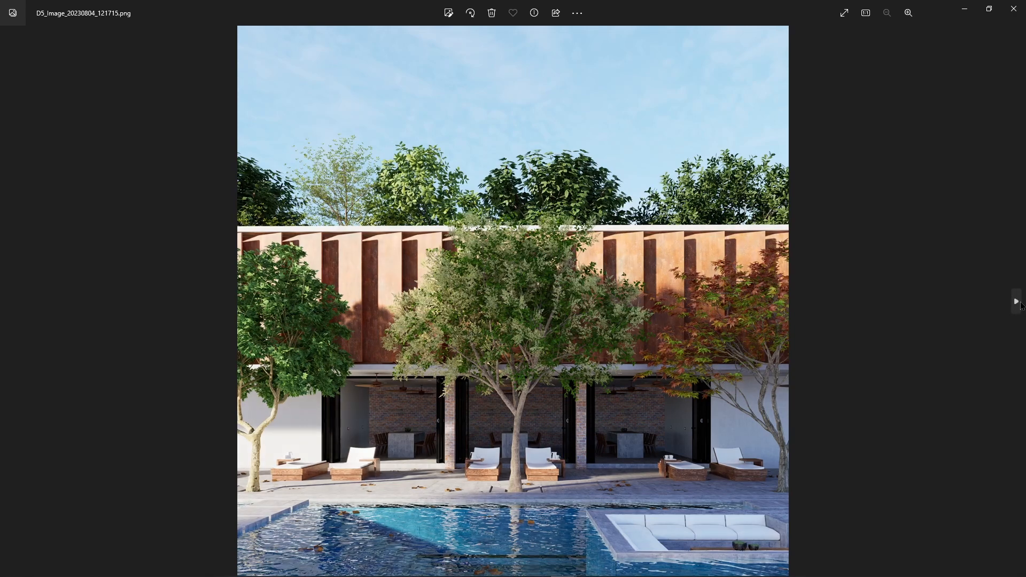
pyautogui.click(1018, 303)
pyautogui.click(1018, 302)
pyautogui.click(1018, 303)
pyautogui.click(1018, 302)
pyautogui.click(1018, 302)
pyautogui.click(1018, 303)
pyautogui.click(1018, 303)
pyautogui.click(1018, 302)
pyautogui.click(1019, 303)
pyautogui.click(1018, 303)
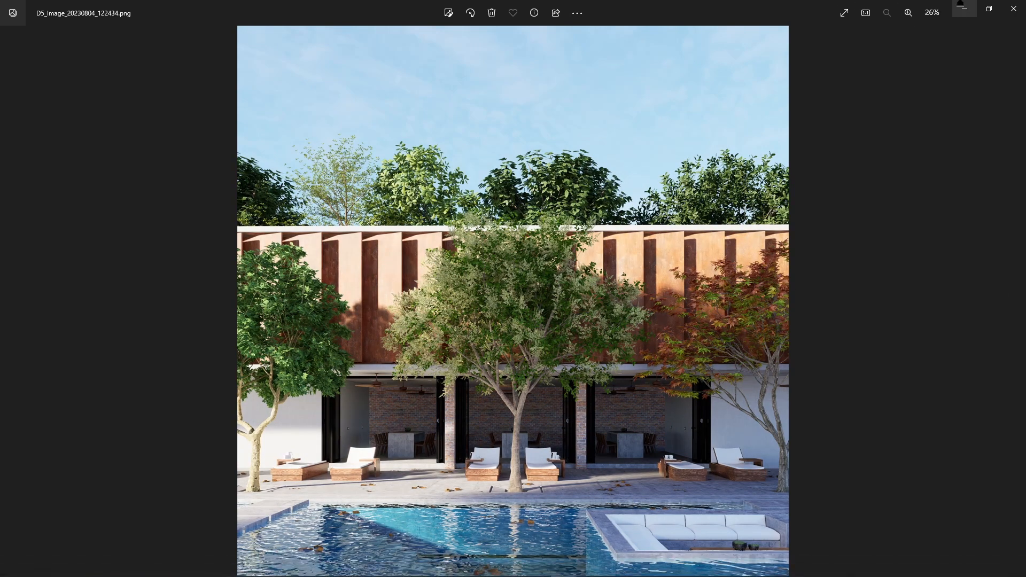
pyautogui.click(965, 9)
pyautogui.click(583, 305)
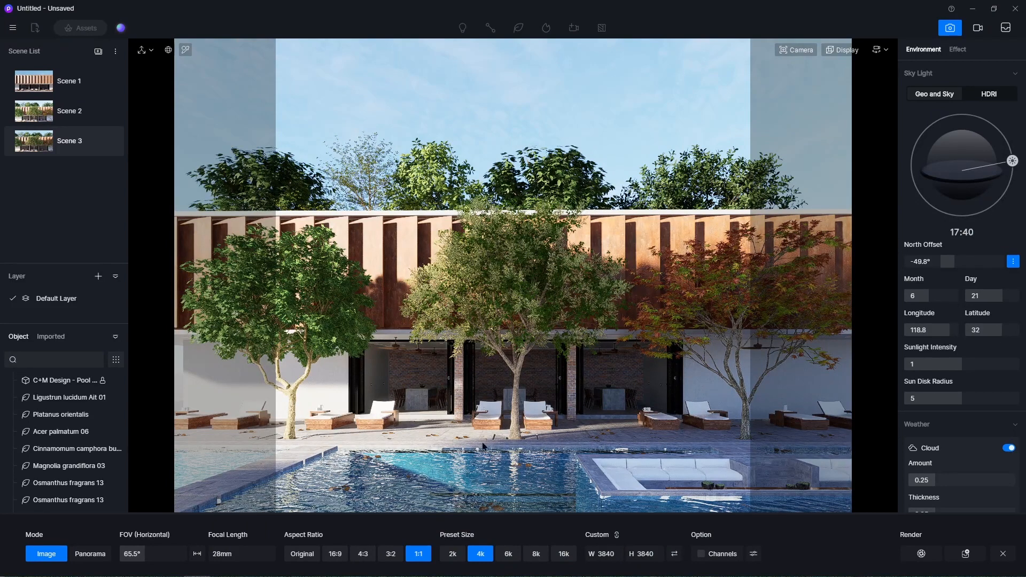
# - Move the Osmanthus fragrans 13 tree standing in front of the pool away along X to -33638, then restore the Scene 3 view
pyautogui.scroll(-1, 591, 448)
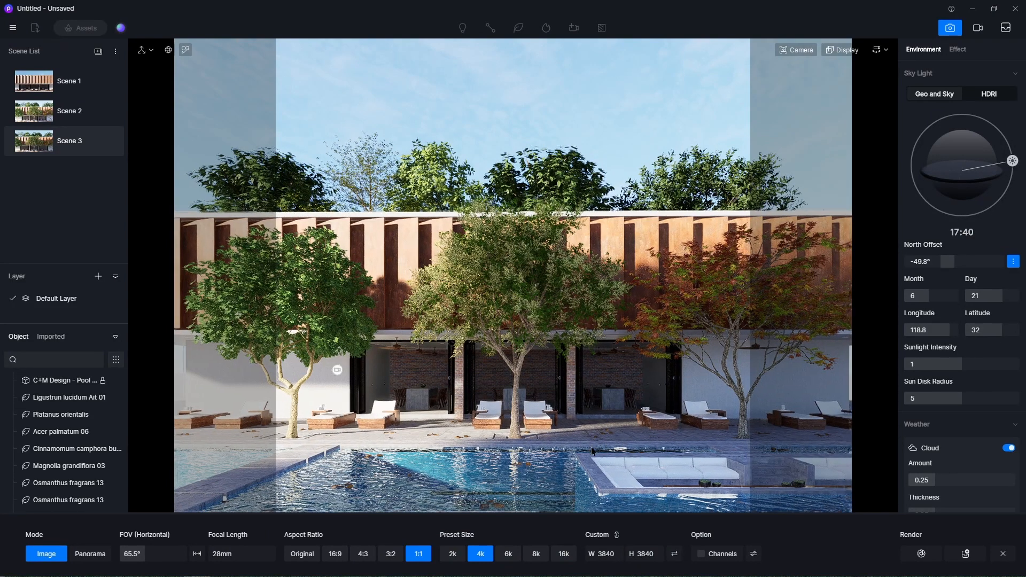
pyautogui.scroll(-5, 594, 446)
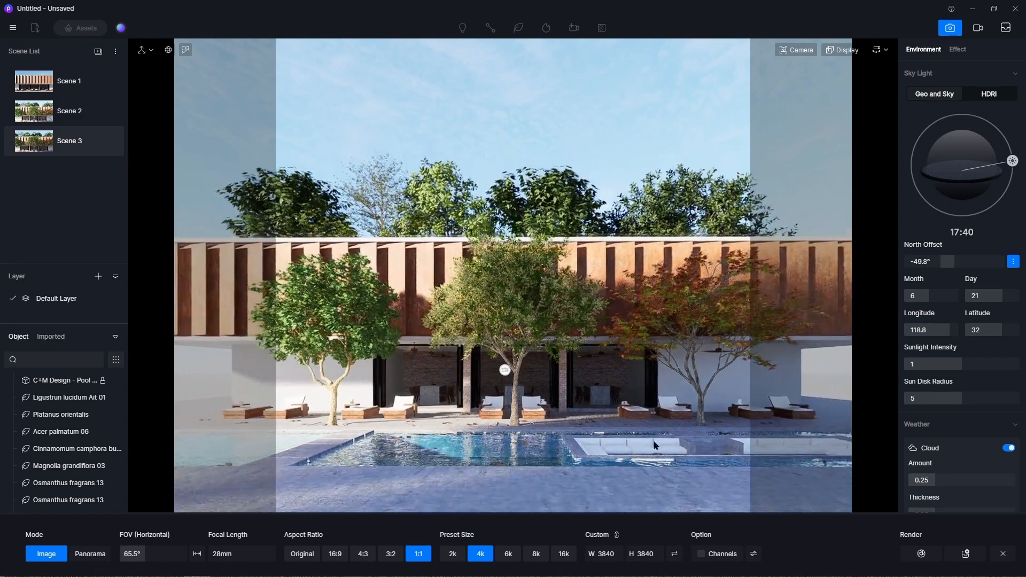
pyautogui.moveTo(655, 444); pyautogui.dragTo(160, 289, button='right')
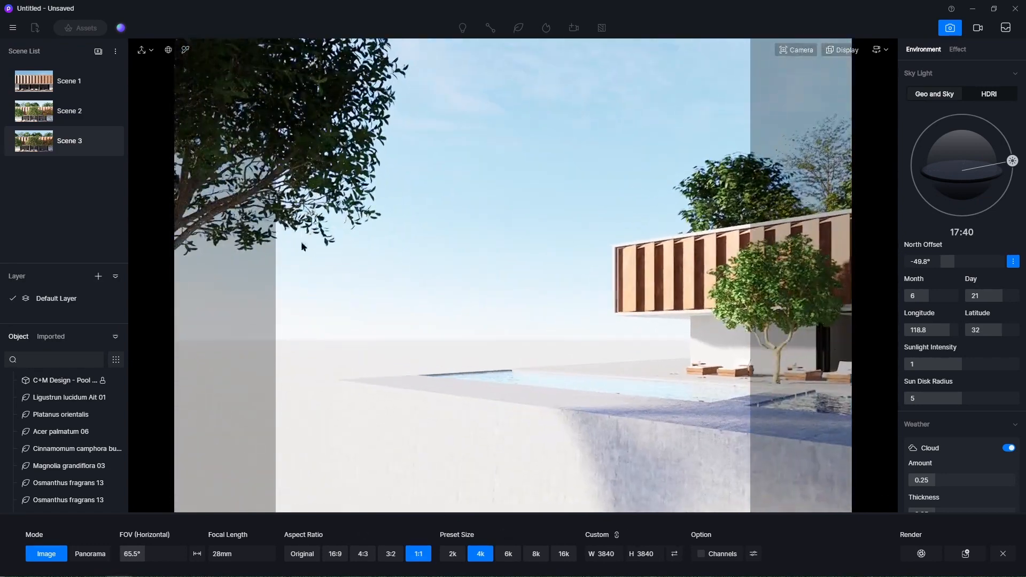
pyautogui.moveTo(4, 335); pyautogui.dragTo(1, 335, button='right')
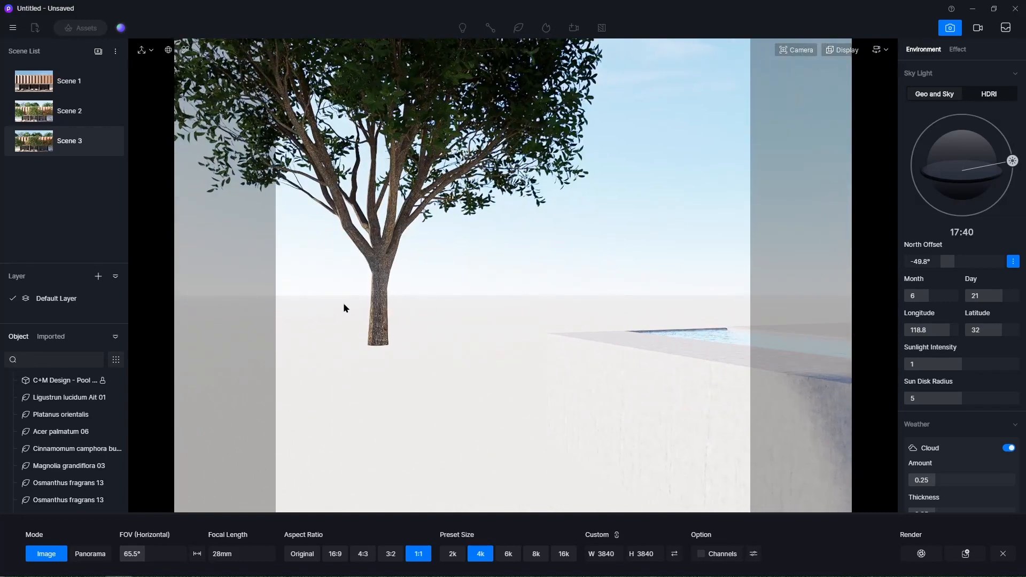
pyautogui.click(378, 320)
pyautogui.moveTo(329, 345); pyautogui.dragTo(2, 327)
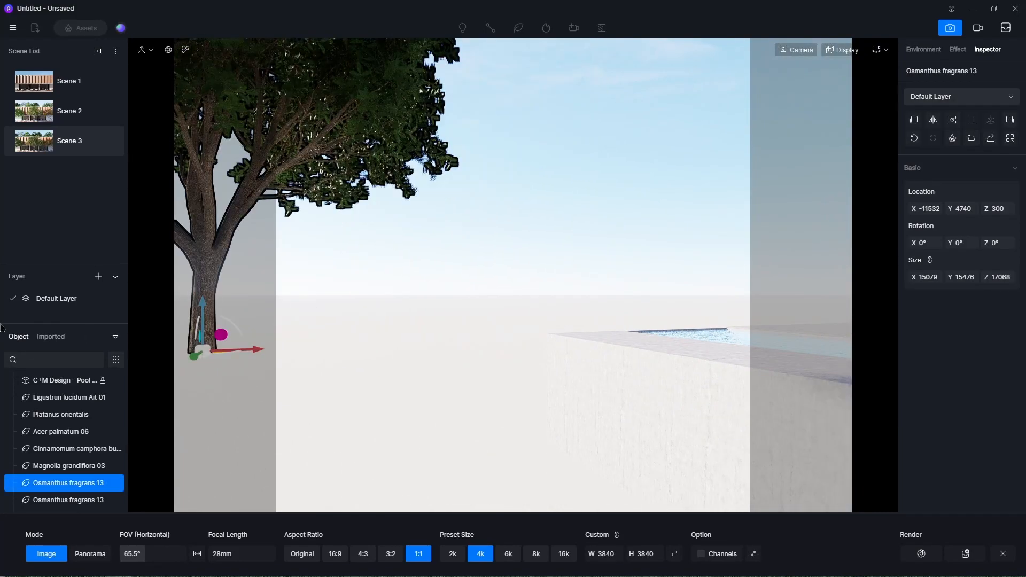
pyautogui.press('f')
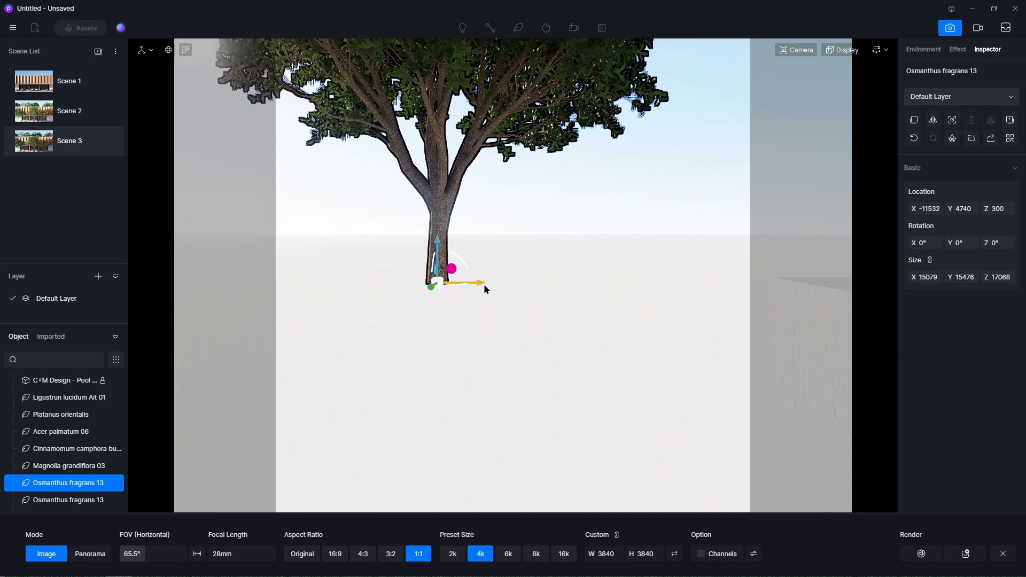
pyautogui.moveTo(483, 284); pyautogui.dragTo(2, 261)
pyautogui.press('f')
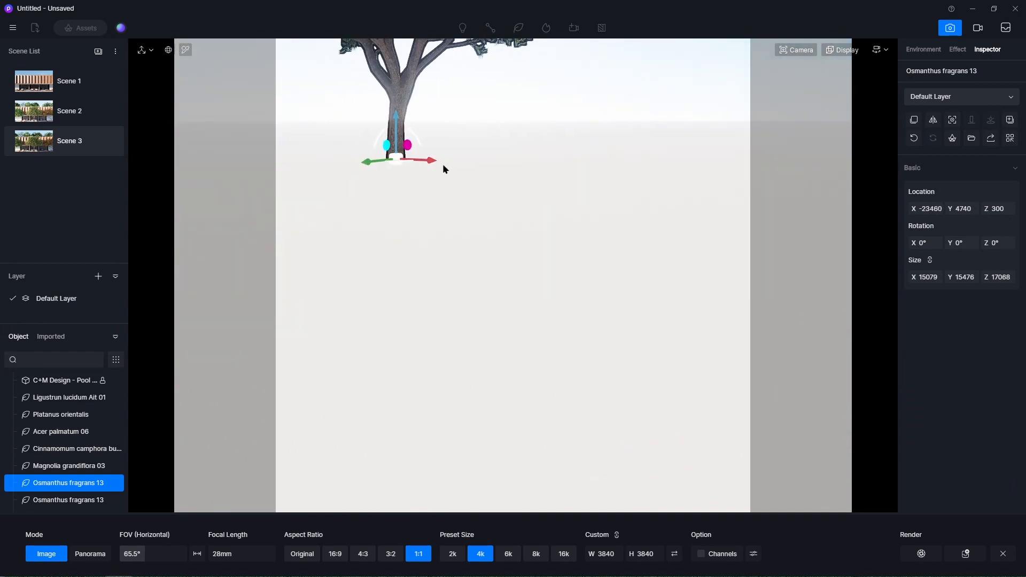
pyautogui.moveTo(435, 162); pyautogui.dragTo(67, 145)
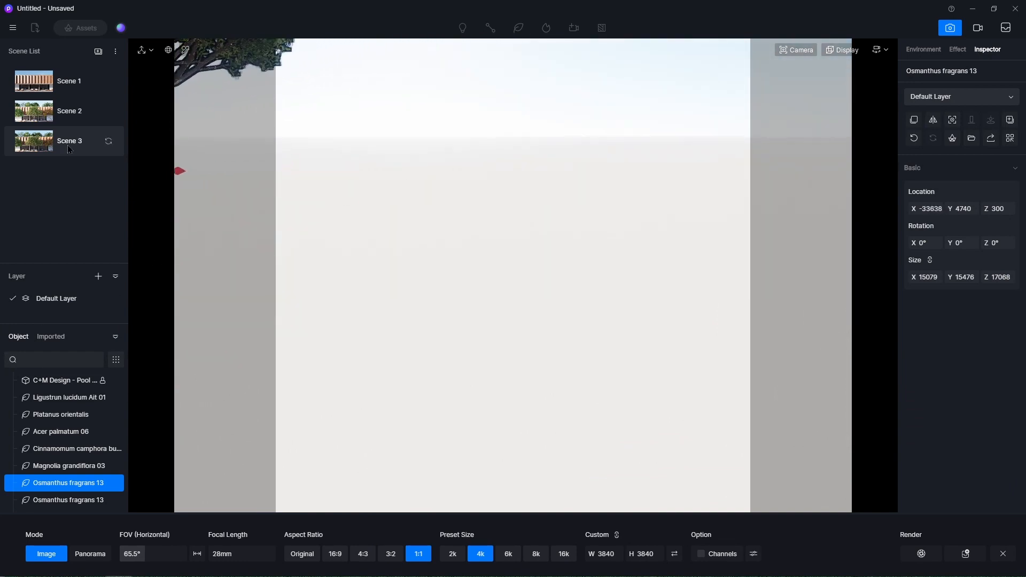
pyautogui.click(67, 145)
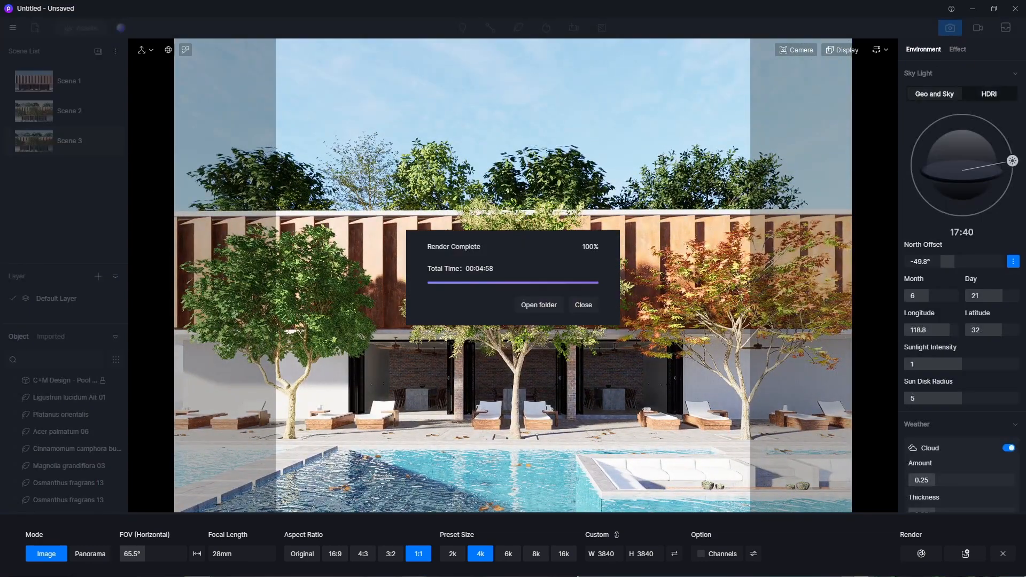
# - Open the new render D5_Image_20230804_123751.png from its output folder and examine the sunlit trees and pool up close
pyautogui.click(543, 309)
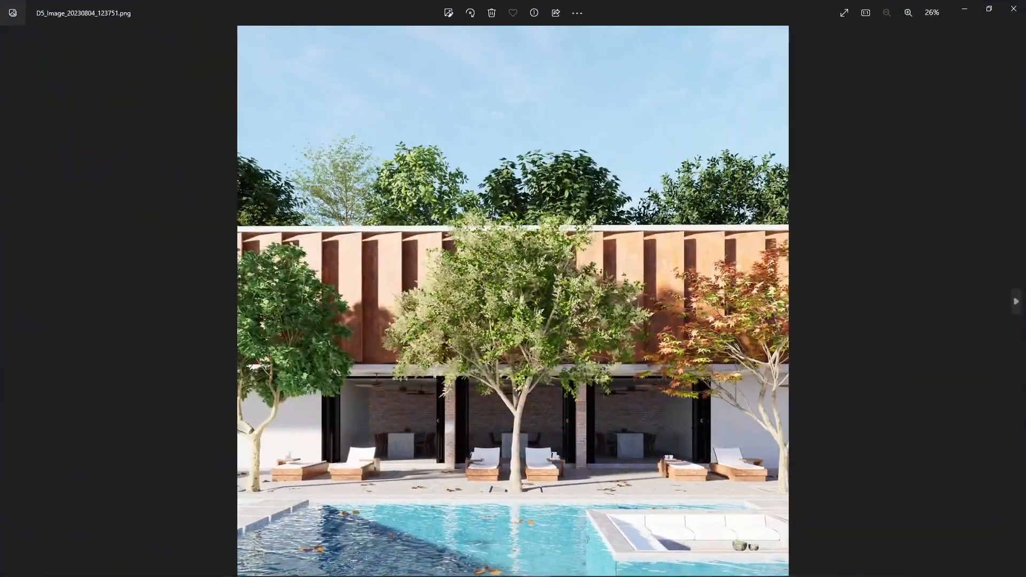
pyautogui.scroll(3, 525, 456)
pyautogui.scroll(-2, 525, 455)
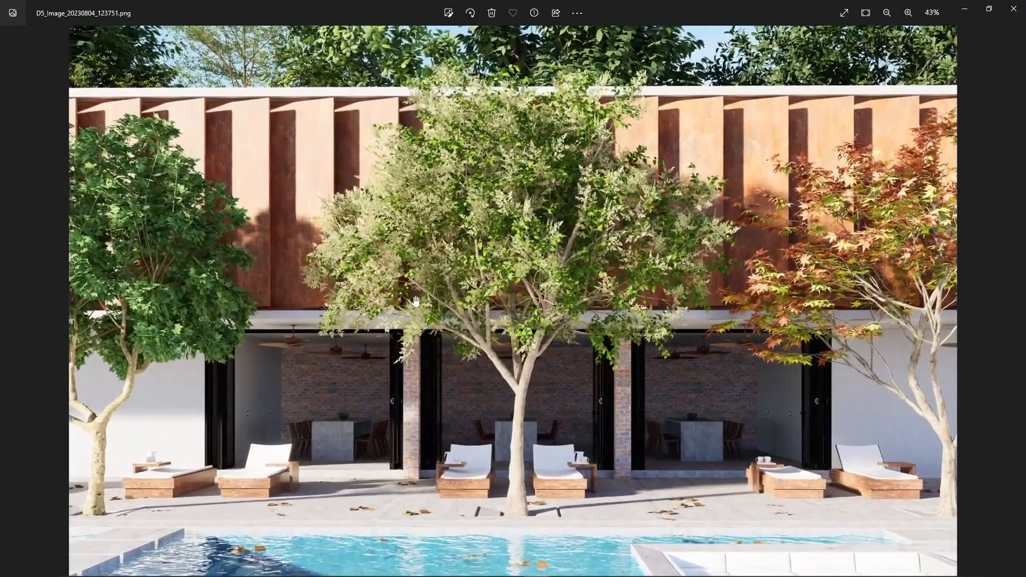
pyautogui.scroll(2, 612, 418)
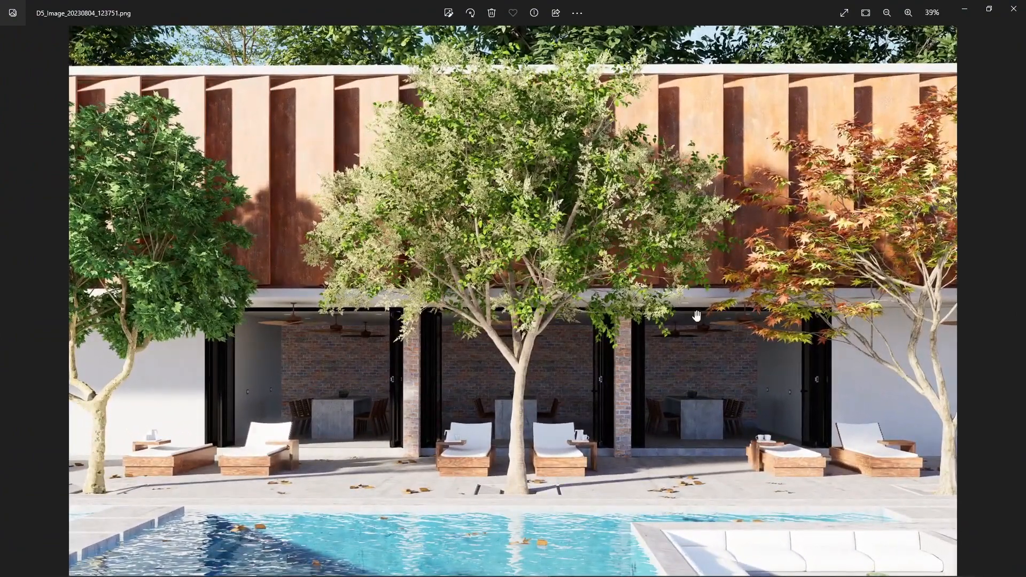
pyautogui.scroll(-3, 737, 303)
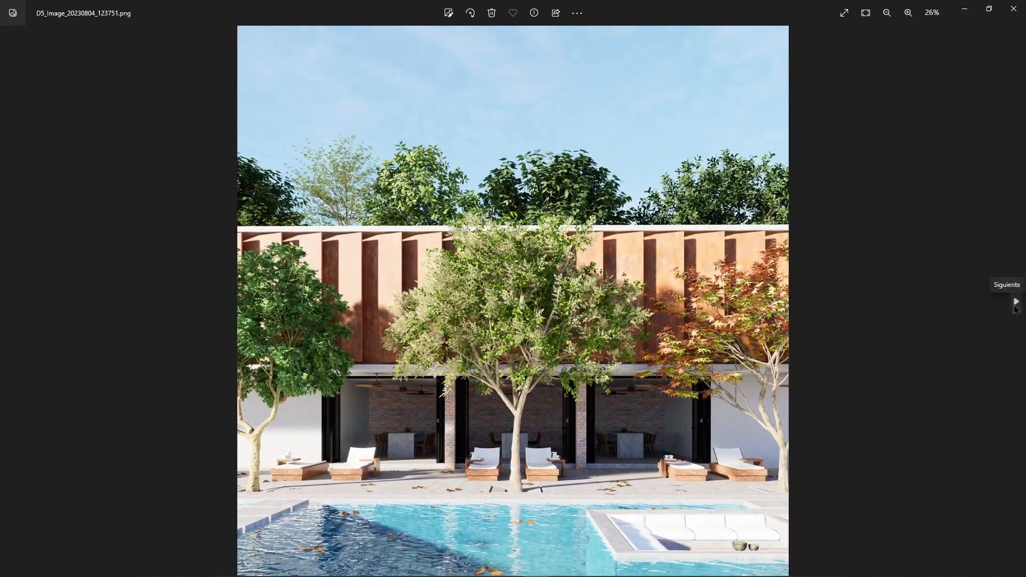
# - Compare D5_Image_20230804_123751.png with D5_Image_20230804_122434.png by alternating between them, then close the viewer and the render completion dialog
pyautogui.click(1015, 307)
pyautogui.click(1015, 307)
pyautogui.click(1015, 308)
pyautogui.click(1014, 308)
pyautogui.click(1015, 308)
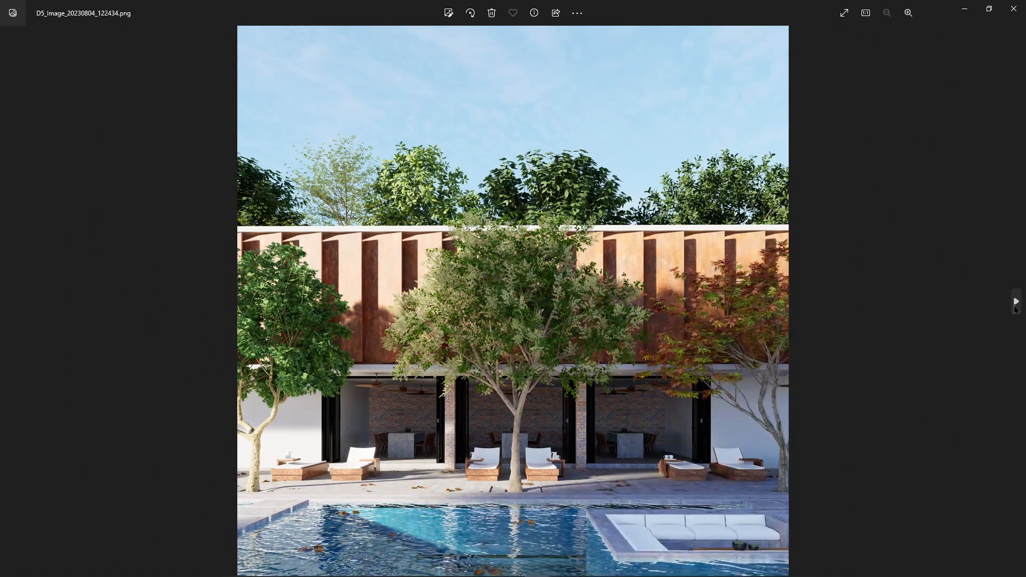
pyautogui.click(1015, 308)
pyautogui.click(1015, 308)
pyautogui.click(1015, 308)
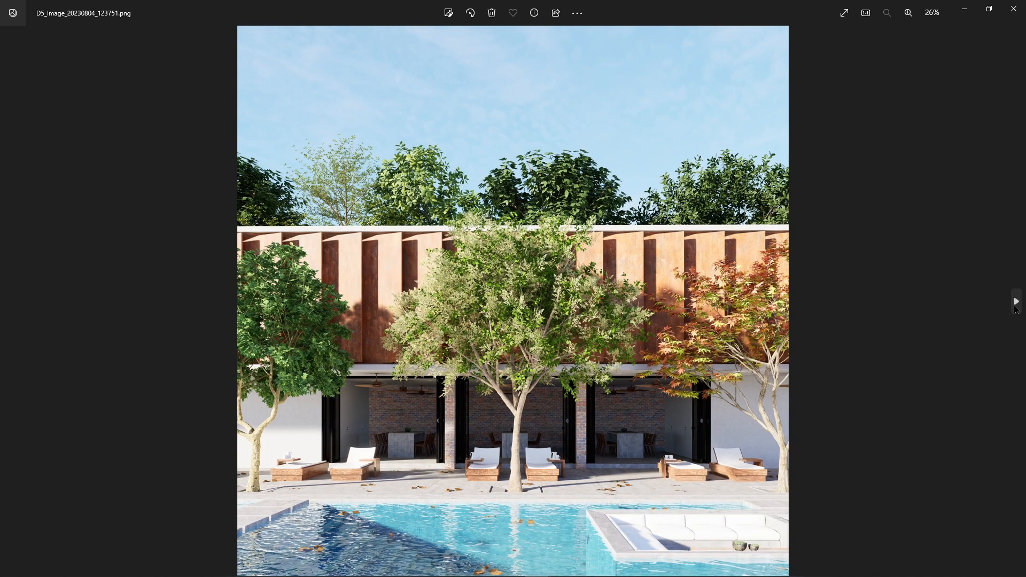
pyautogui.click(1015, 308)
pyautogui.click(1015, 309)
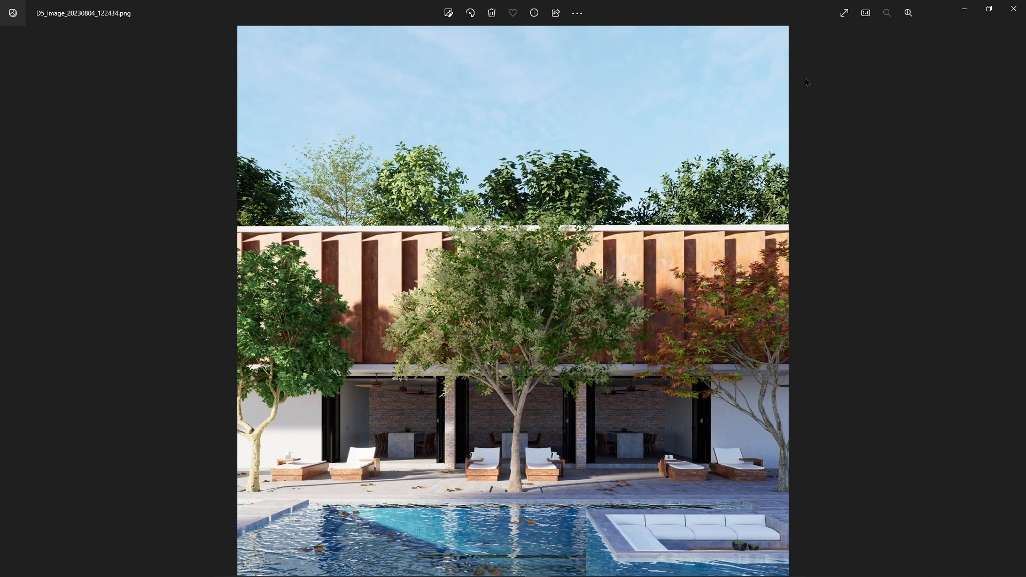
pyautogui.click(1014, 9)
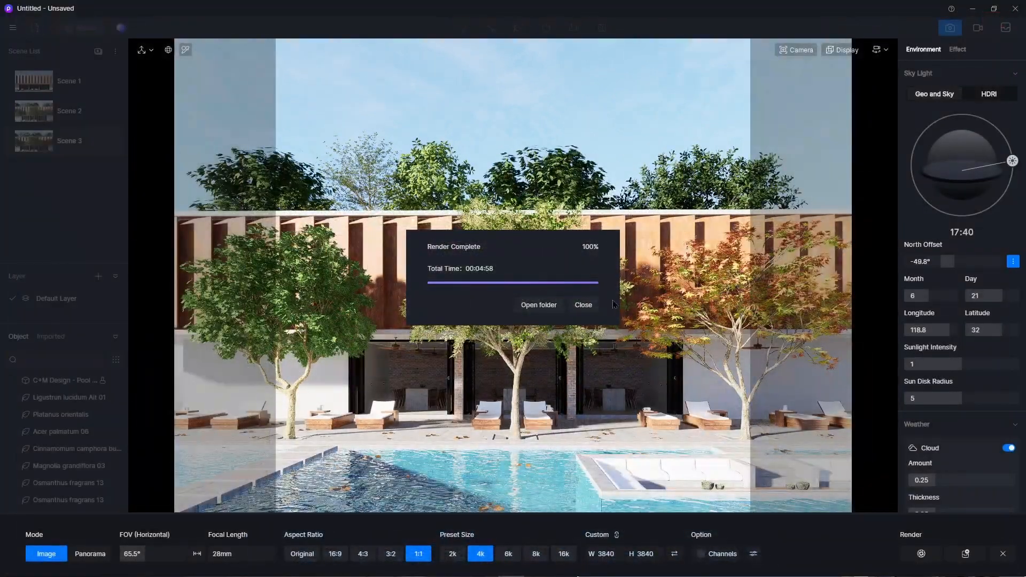
pyautogui.click(590, 307)
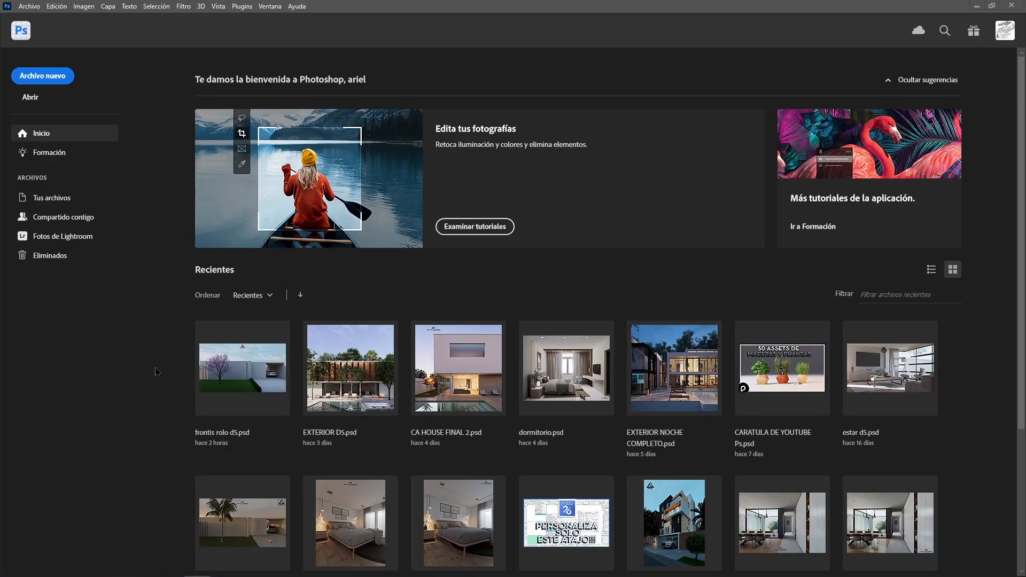
# - Load D5_Image_20230804_121715 and its AO, Reflection, MaterialID, SkyMask and ZDepth passes into one document as stacked layers
pyautogui.click(30, 6)
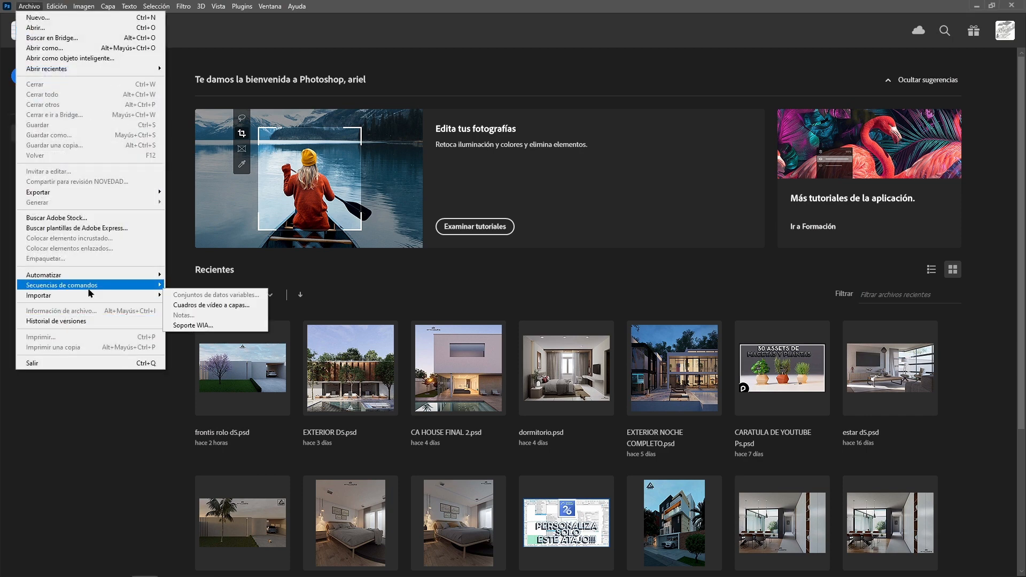
pyautogui.moveTo(92, 292)
pyautogui.click(211, 359)
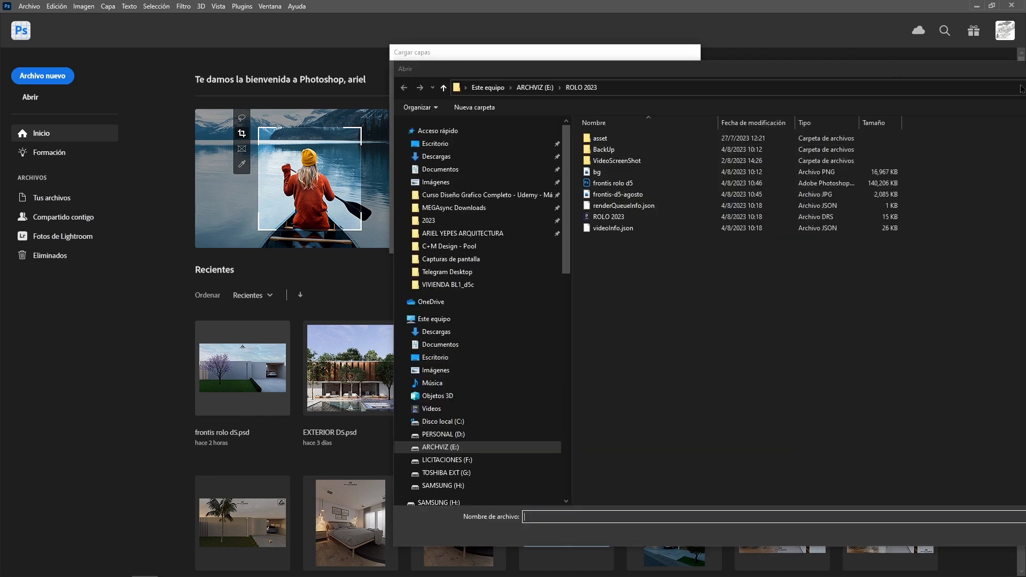
pyautogui.moveTo(1006, 98); pyautogui.dragTo(1025, 102)
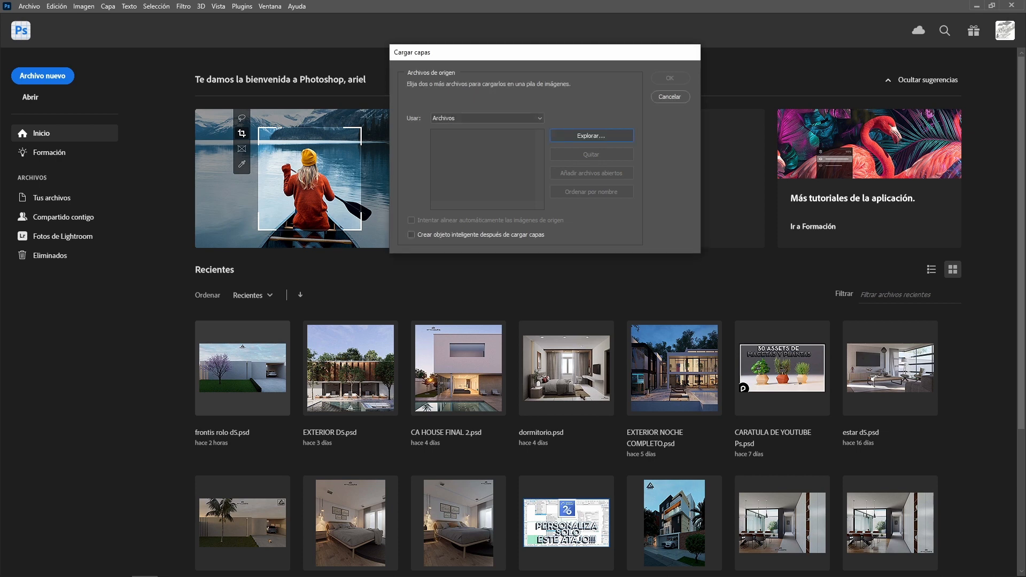
pyautogui.click(670, 78)
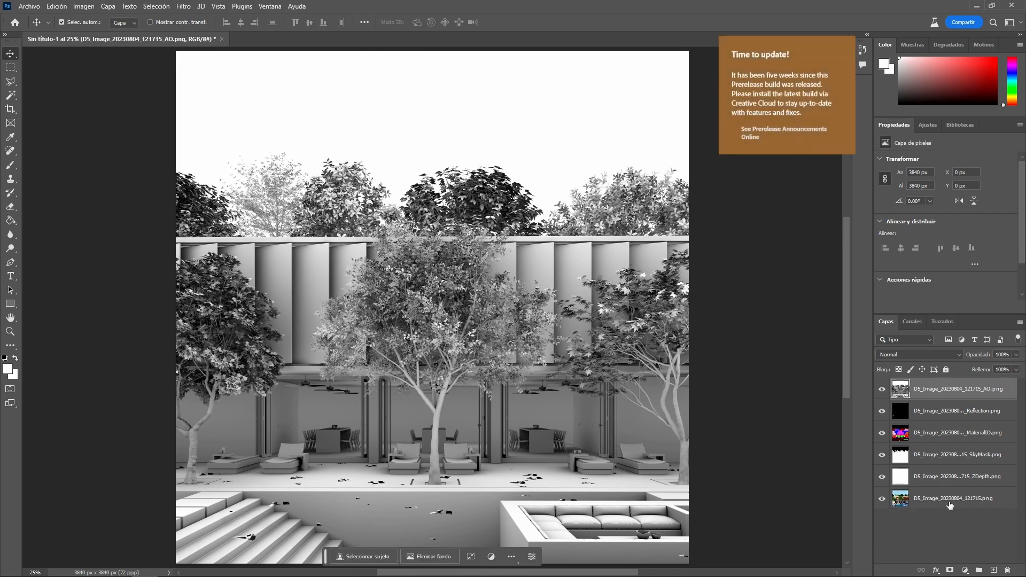
# - Group all the render layers, duplicate the group, hide the original Grupo 1 and expand the duplicate
pyautogui.keyDown('shift'); pyautogui.click(981, 499); pyautogui.keyUp('shift')
pyautogui.hotkey('ctrl', 'g')
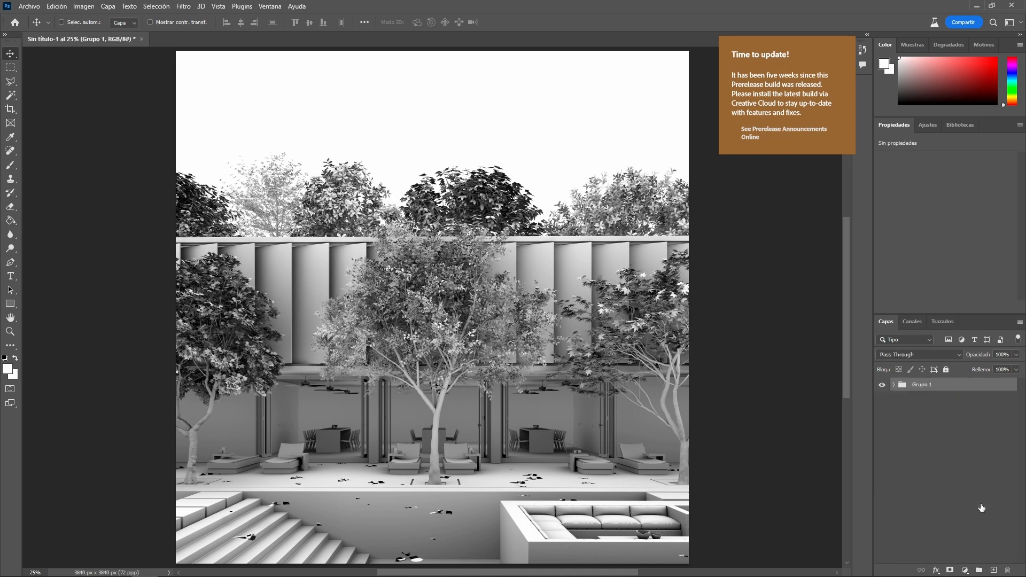
pyautogui.hotkey('ctrl', 'j')
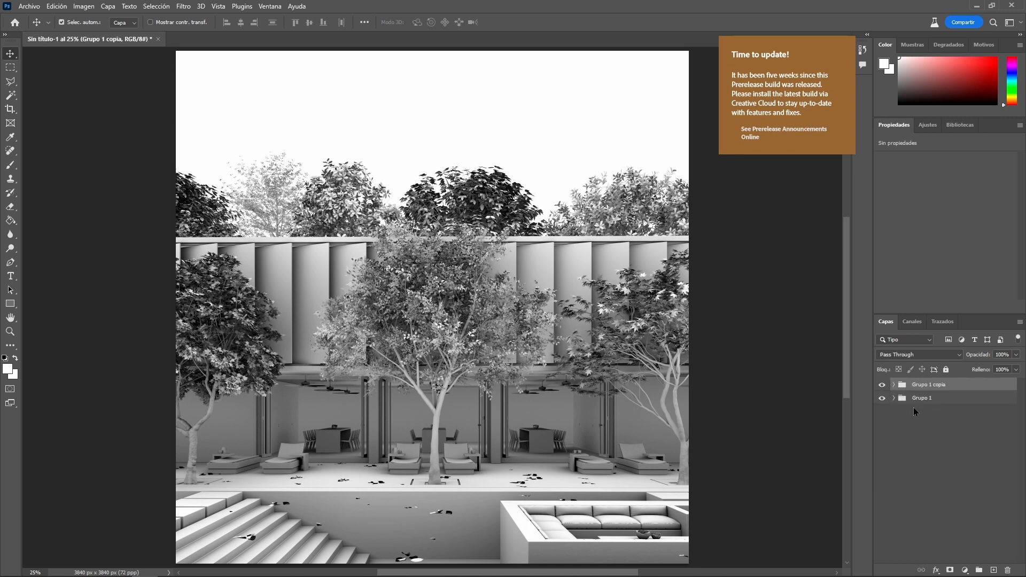
pyautogui.click(882, 399)
pyautogui.click(894, 385)
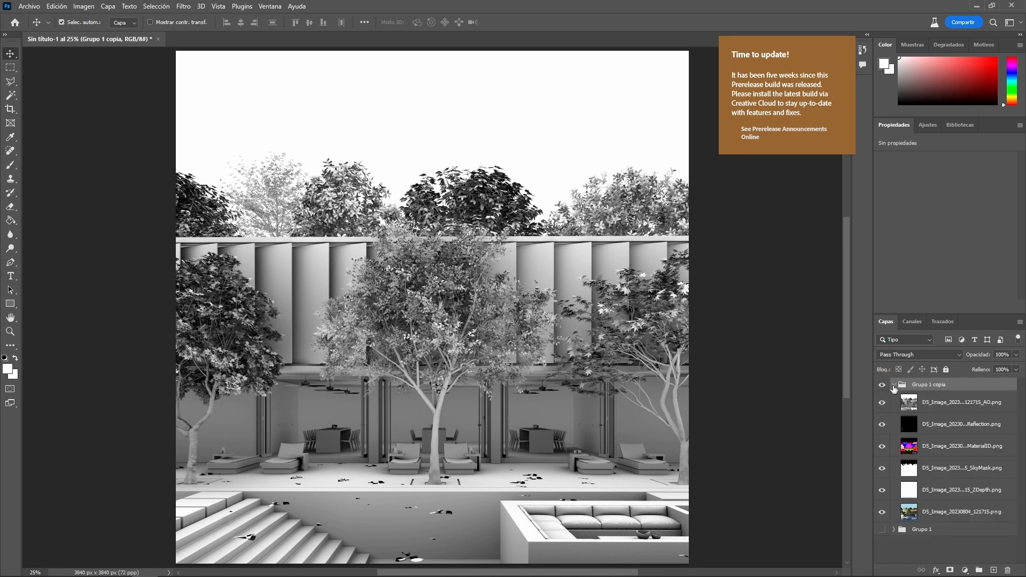
# - Place the colour render directly below the AO layer, and blend the AO layer in Multiply at 50% opacity and 50% fill
pyautogui.moveTo(962, 512); pyautogui.dragTo(956, 395)
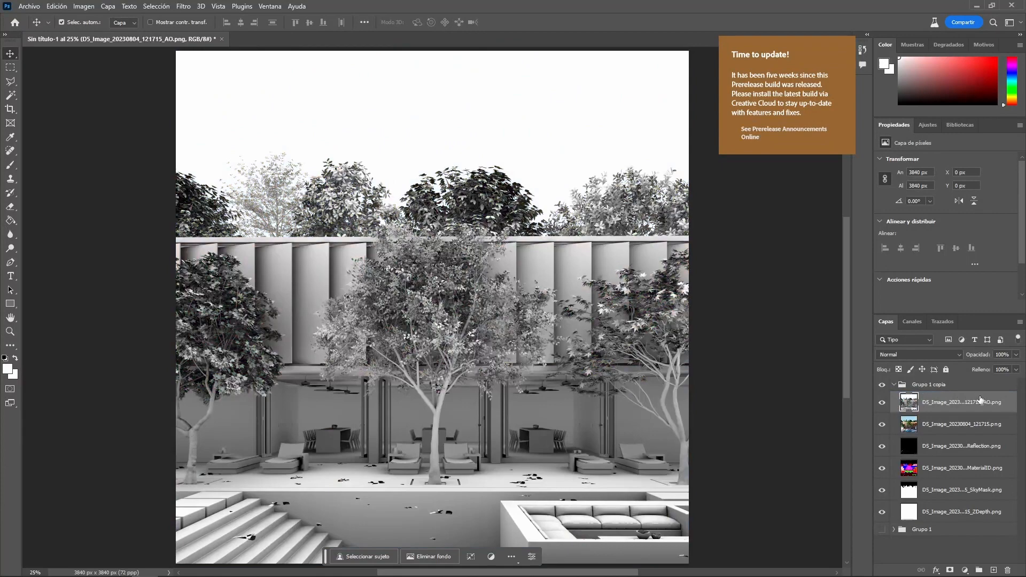
pyautogui.click(930, 355)
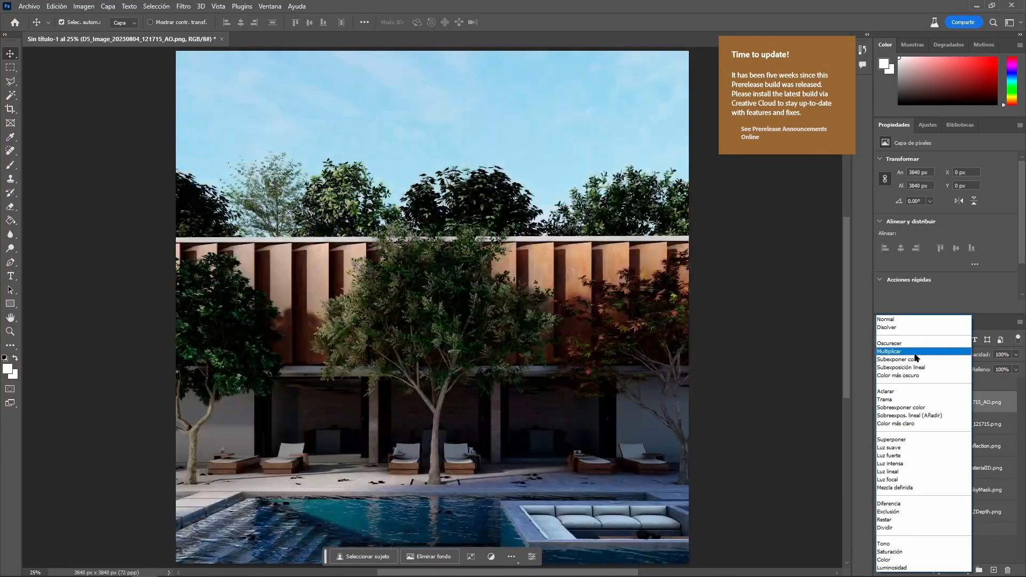
pyautogui.click(915, 353)
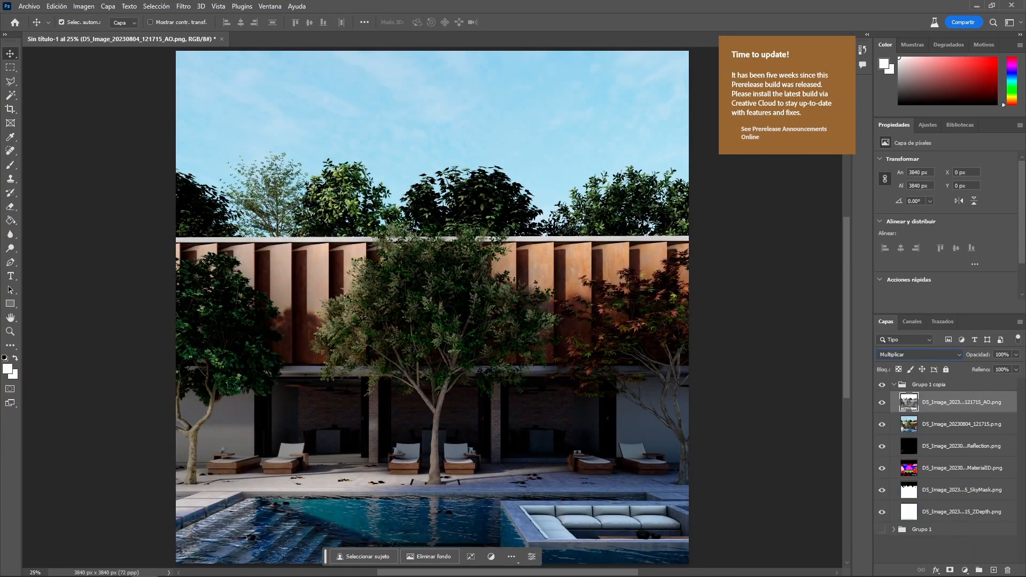
pyautogui.click(1003, 354)
pyautogui.write('50')
pyautogui.press('Return')
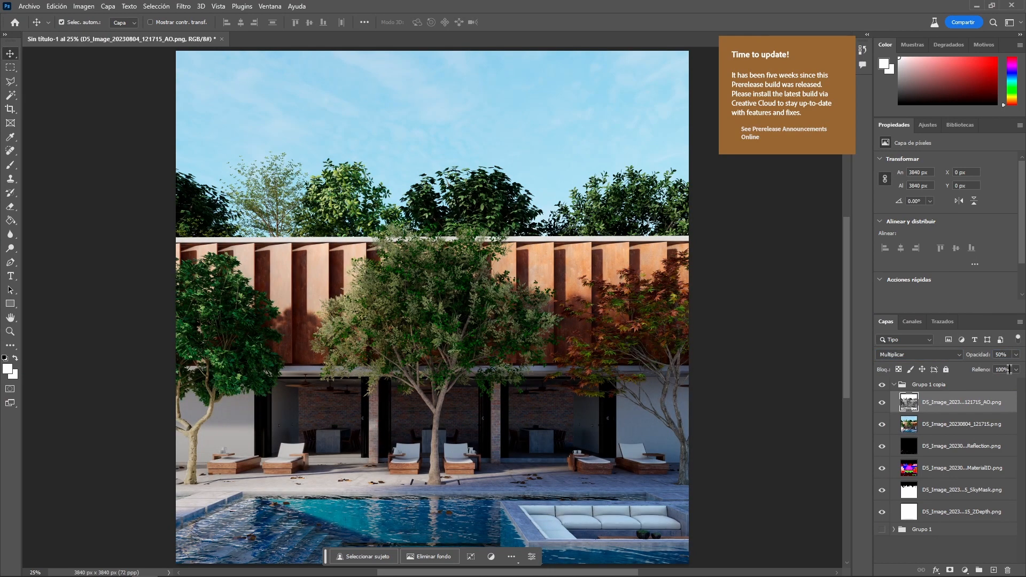
pyautogui.press('Tab')
pyautogui.write('50')
pyautogui.press('Return')
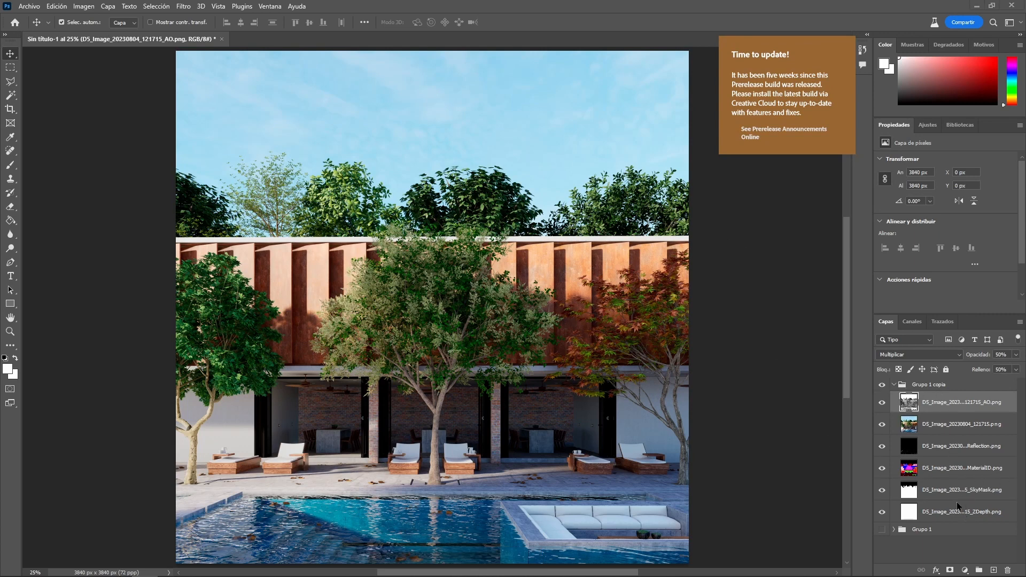
# - Move the ZDepth layer above the AO layer and blend it in Multiply at 75% opacity and 75% fill
pyautogui.moveTo(958, 508); pyautogui.dragTo(956, 397)
pyautogui.click(909, 355)
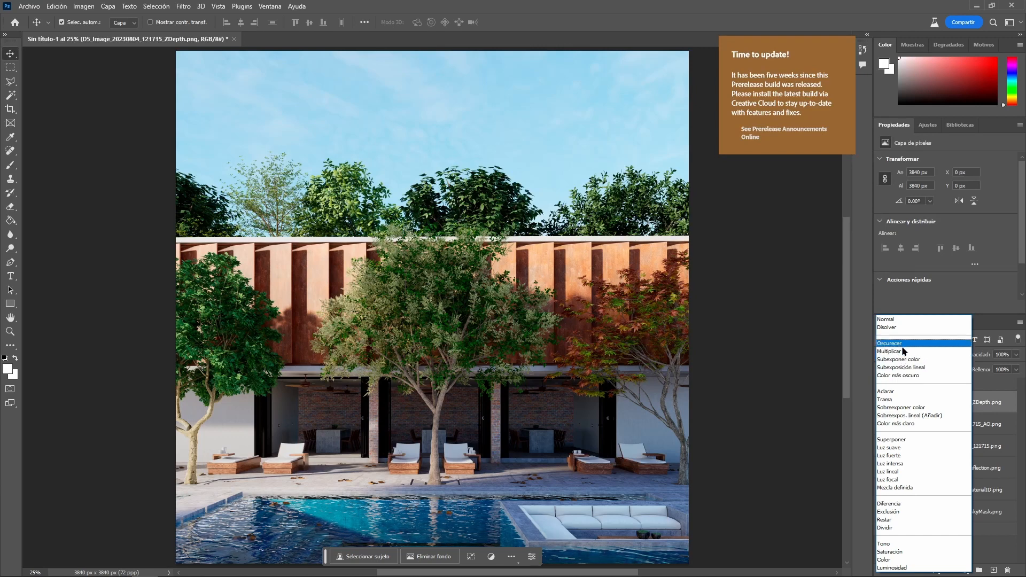
pyautogui.click(902, 351)
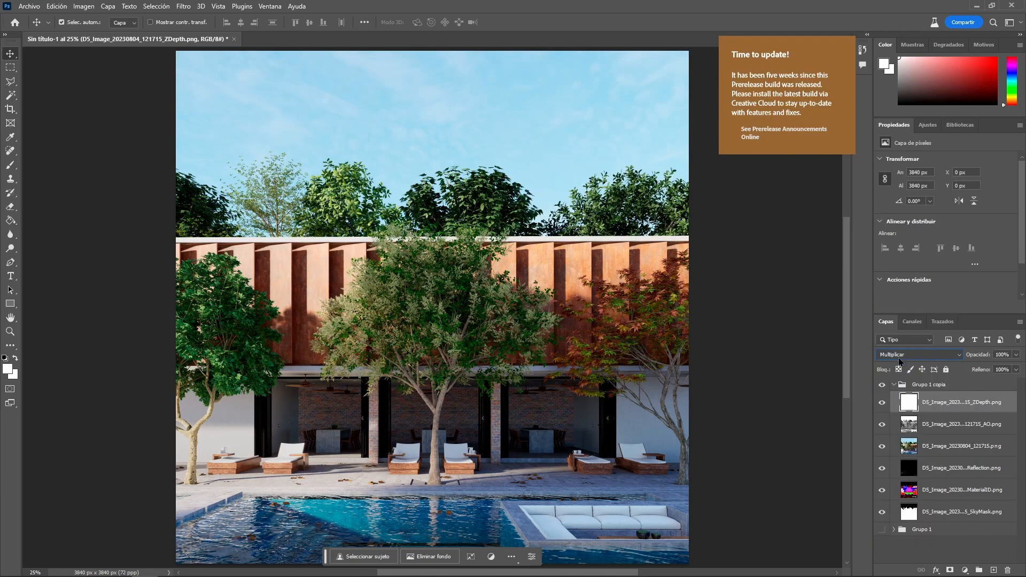
pyautogui.click(977, 355)
pyautogui.write('75')
pyautogui.press('Tab')
pyautogui.write('75')
pyautogui.press('Return')
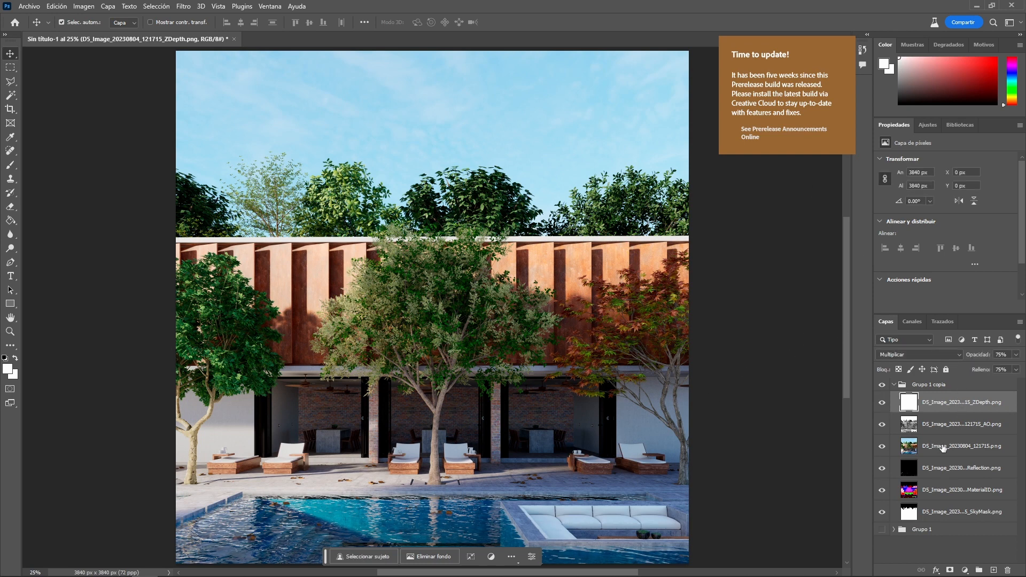
# - Duplicate Grupo 1 copia, merge the duplicate into a single layer and hide Grupo 1 copia
pyautogui.click(894, 385)
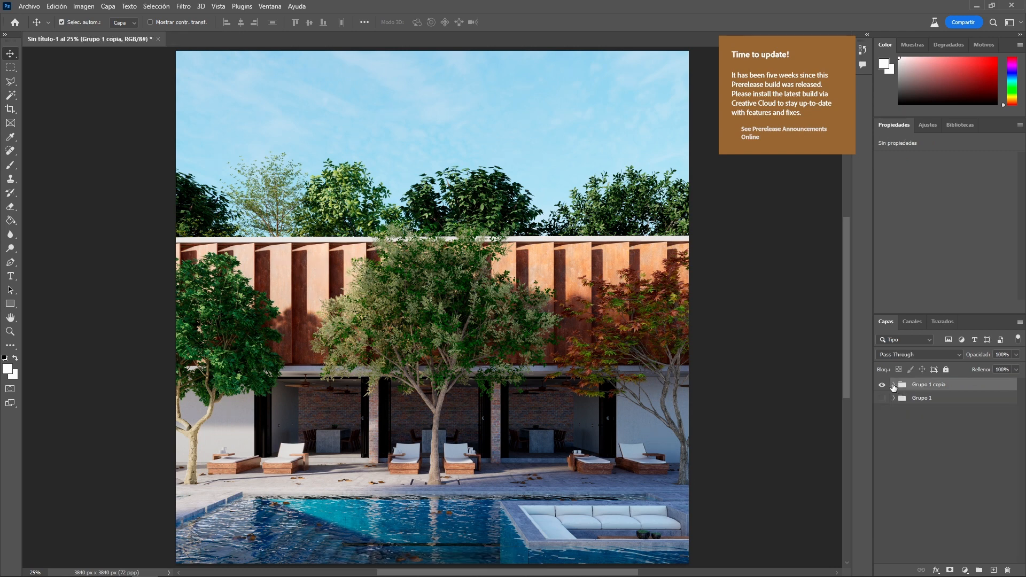
pyautogui.press('ctrl')
pyautogui.hotkey('ctrl', 'j')
pyautogui.hotkey('ctrl', 'e')
pyautogui.click(882, 406)
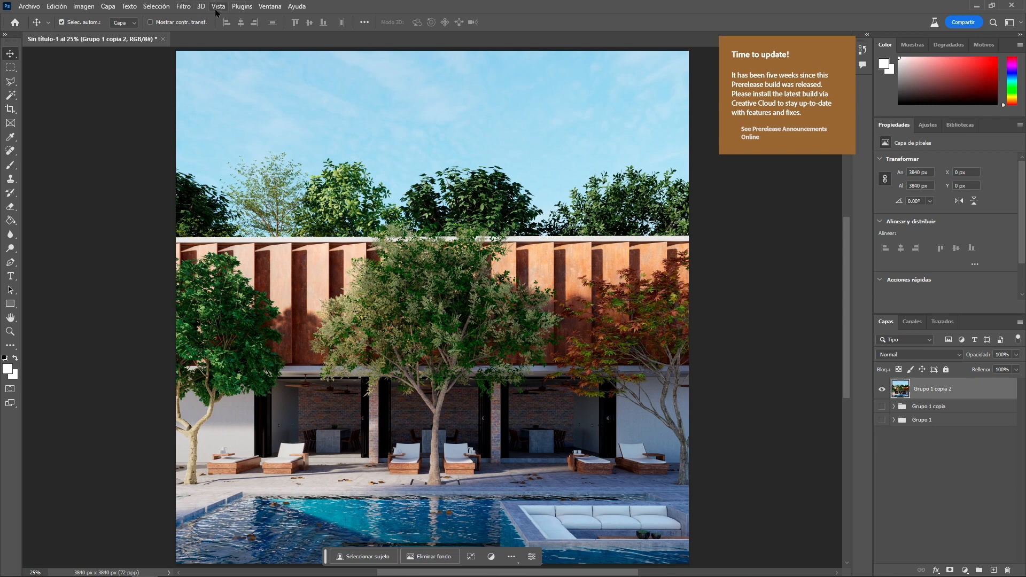
# - Open the merged layer in the Camera Raw filter and sample the white balance from a white poolside lounger
pyautogui.click(185, 6)
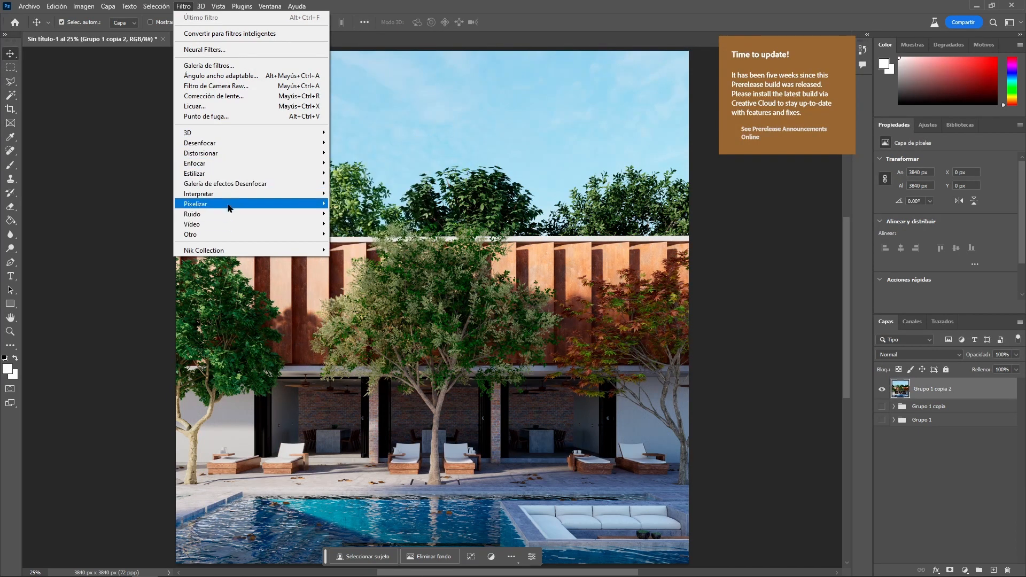
pyautogui.click(232, 97)
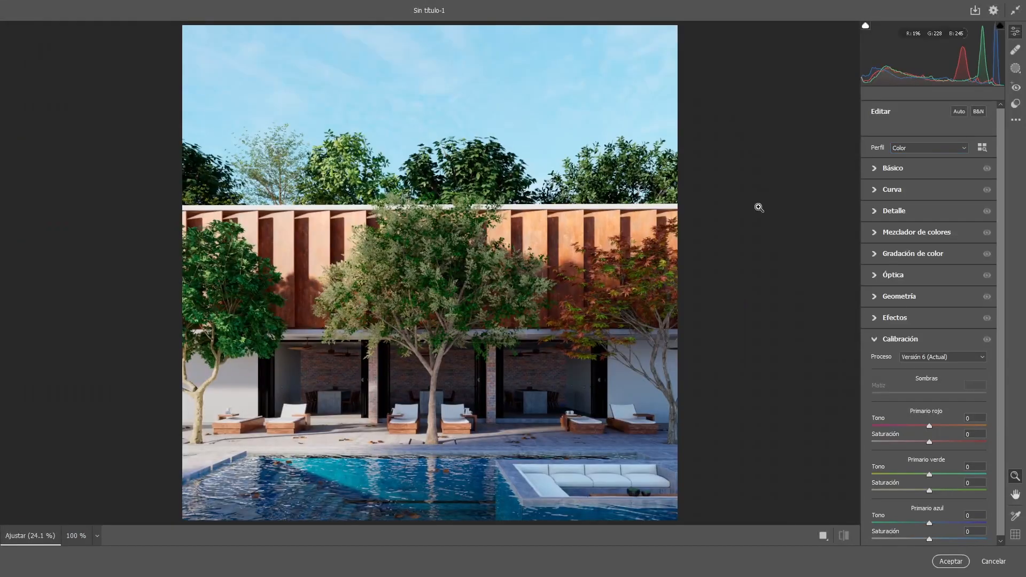
pyautogui.click(875, 169)
pyautogui.click(980, 185)
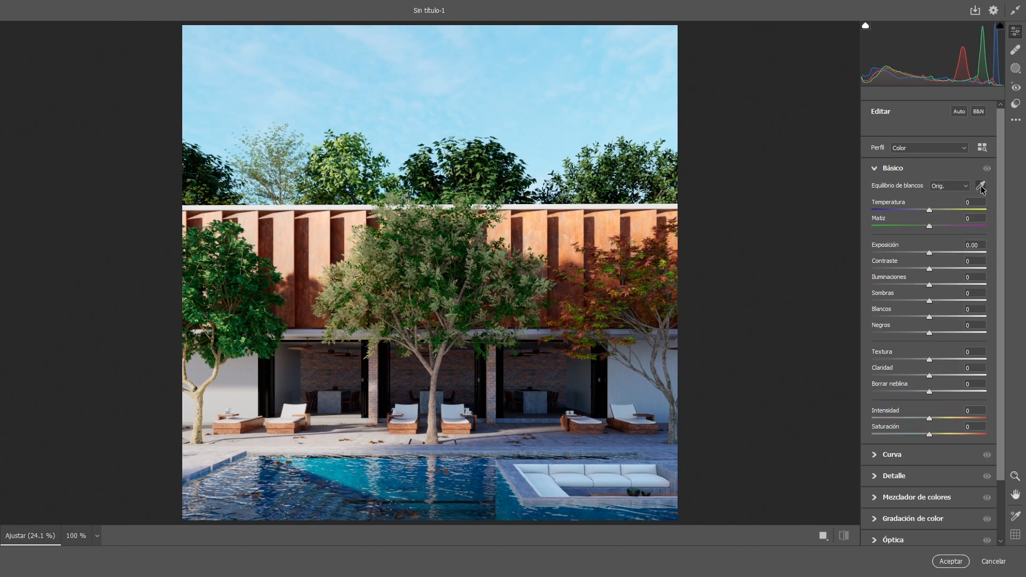
pyautogui.click(459, 409)
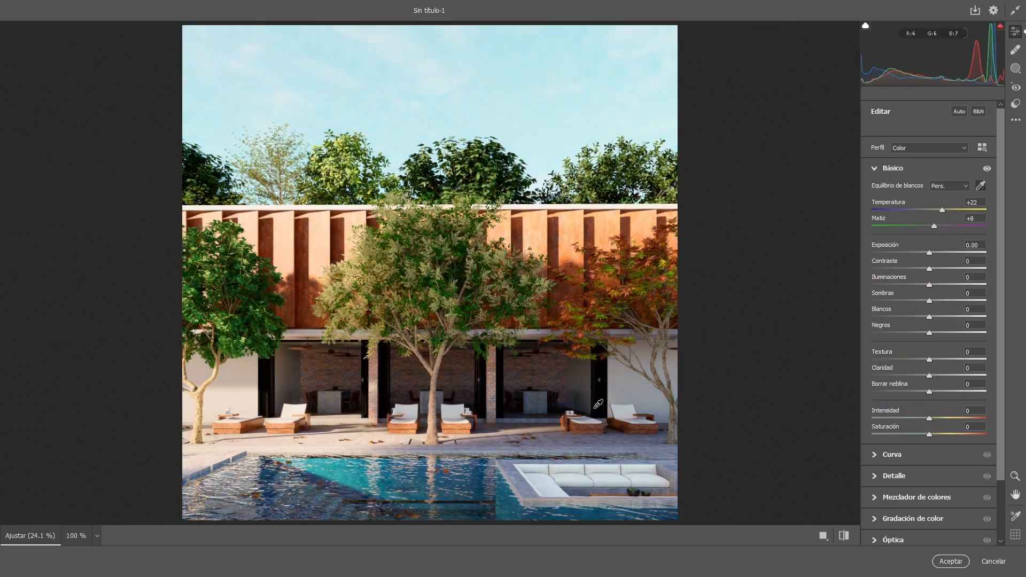
# - Set the temperature to +11, the tint to +4 and the exposure to +0.05
pyautogui.click(971, 201)
pyautogui.write('11')
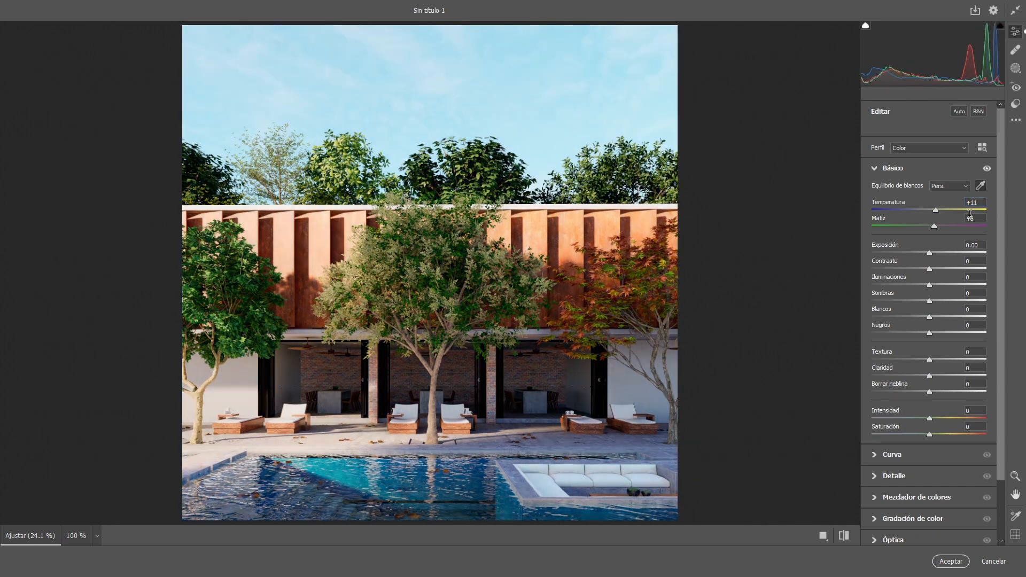
pyautogui.moveTo(968, 218); pyautogui.dragTo(983, 218)
pyautogui.write('+4')
pyautogui.moveTo(929, 252); pyautogui.dragTo(931, 261)
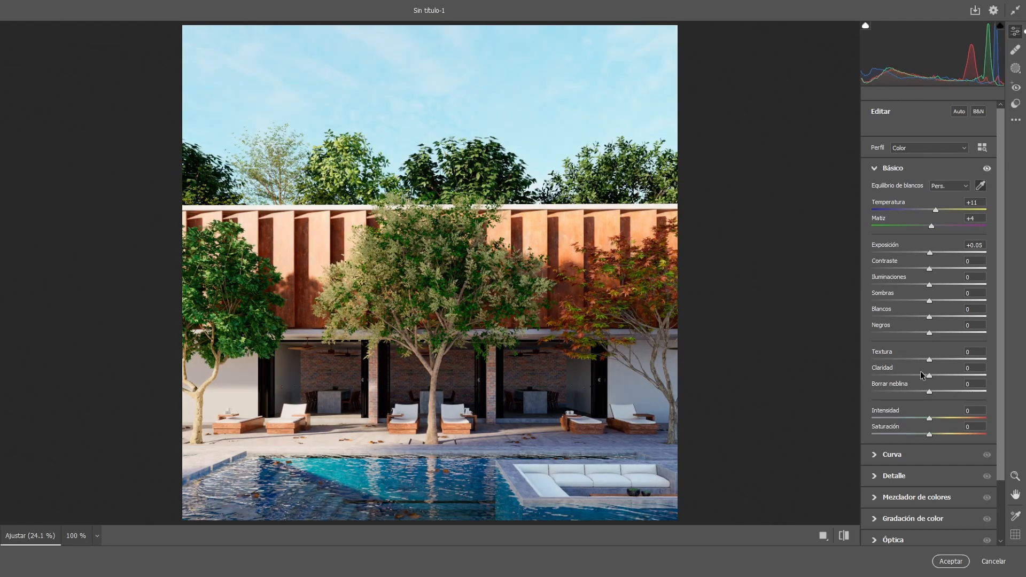
# - Set the texture to +10, clarity to +6, vibrance (Intensidad) to -3 and saturation to -4
pyautogui.moveTo(930, 360); pyautogui.dragTo(933, 376)
pyautogui.moveTo(929, 418)
pyautogui.mouseDown()
pyautogui.moveTo(914, 419)
pyautogui.moveTo(952, 419)
pyautogui.moveTo(928, 423)
pyautogui.mouseUp()
pyautogui.press('Return')
pyautogui.moveTo(929, 425)
pyautogui.mouseDown()
pyautogui.moveTo(942, 431)
pyautogui.moveTo(927, 434)
pyautogui.mouseUp()
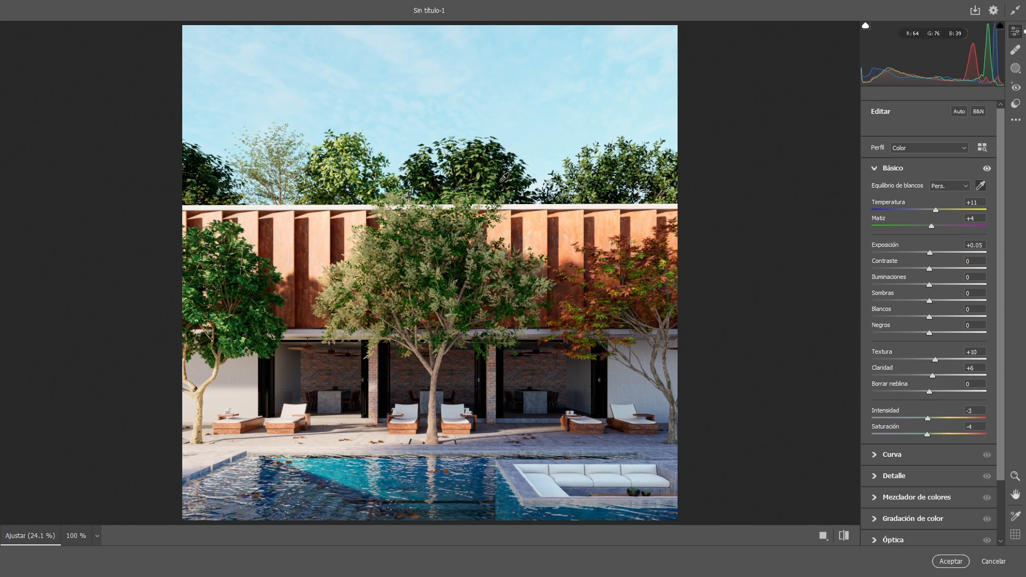
# - Apply a light sharpening (Enfoque) to the image in the Detail adjustments
pyautogui.click(888, 478)
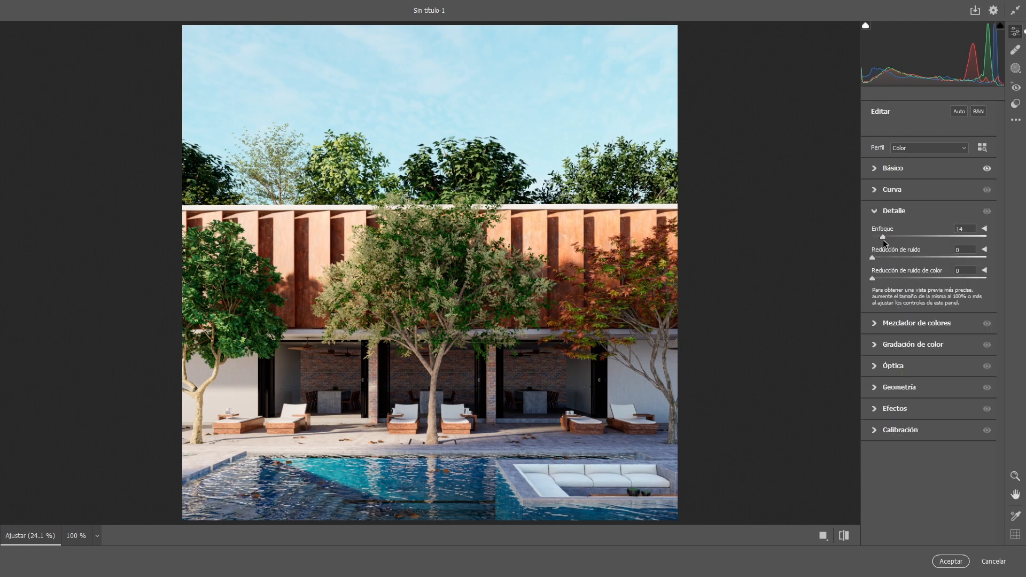
pyautogui.moveTo(883, 241); pyautogui.dragTo(880, 240)
pyautogui.click(876, 213)
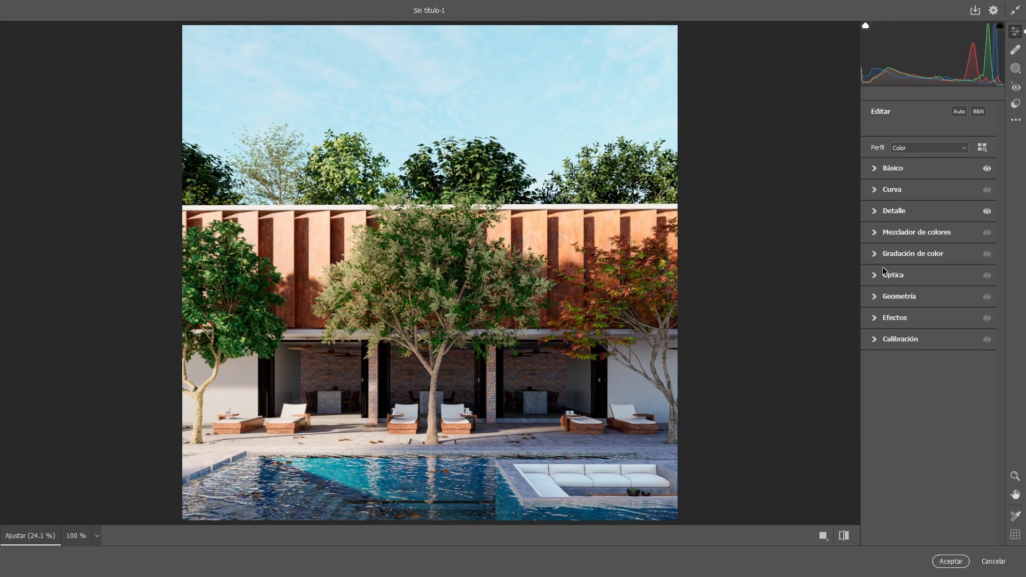
pyautogui.click(875, 254)
pyautogui.click(874, 255)
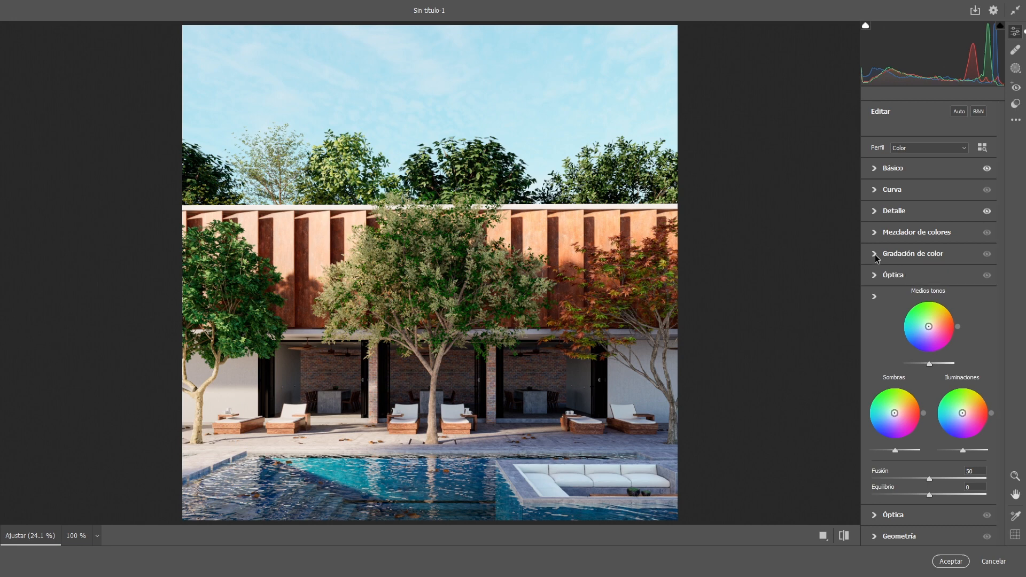
pyautogui.click(873, 276)
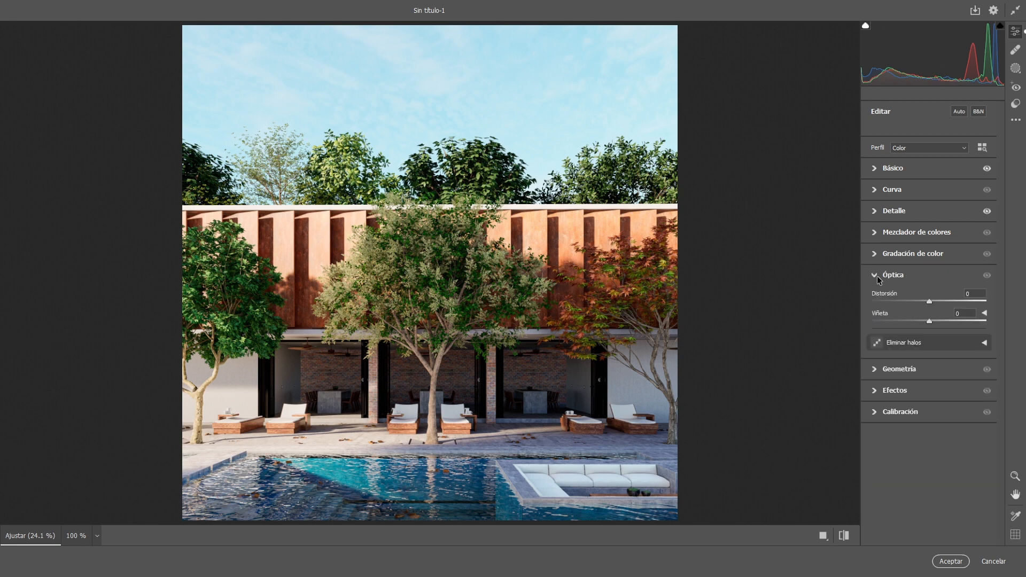
pyautogui.click(878, 370)
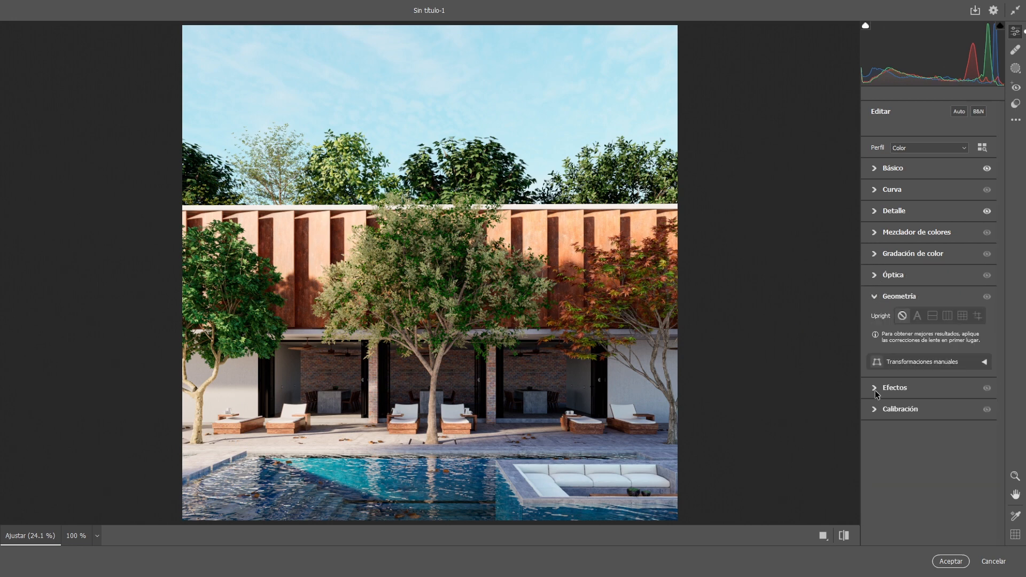
pyautogui.click(875, 389)
pyautogui.click(874, 389)
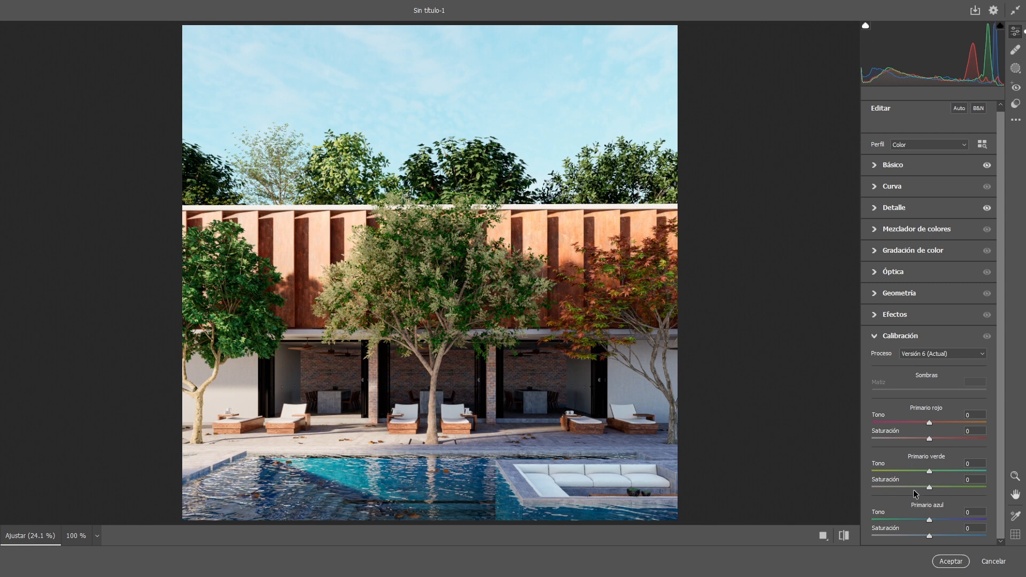
# - Calibrate the green primary with a slightly raised hue and a reduced saturation
pyautogui.moveTo(930, 487); pyautogui.dragTo(919, 490)
pyautogui.press('Return')
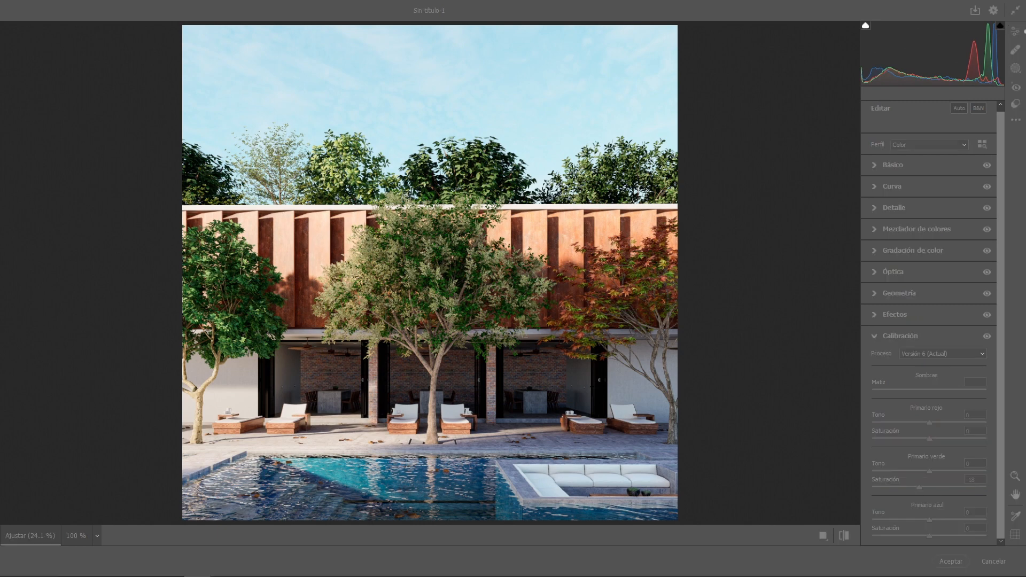
pyautogui.click(755, 329)
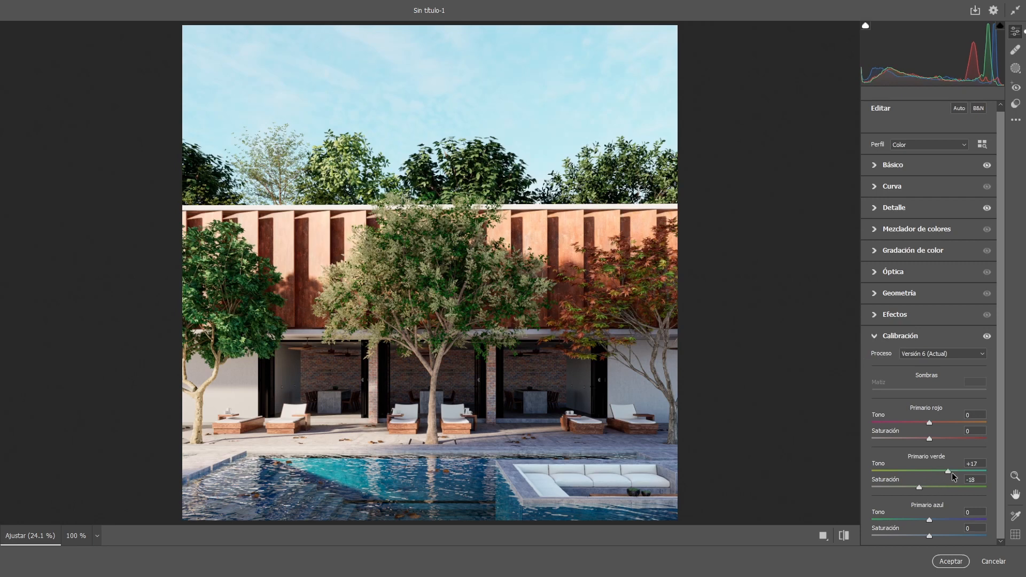
pyautogui.moveTo(952, 473); pyautogui.dragTo(934, 473)
pyautogui.moveTo(917, 488)
pyautogui.mouseDown()
pyautogui.moveTo(905, 488)
pyautogui.moveTo(950, 487)
pyautogui.moveTo(907, 487)
pyautogui.mouseUp()
pyautogui.click(873, 336)
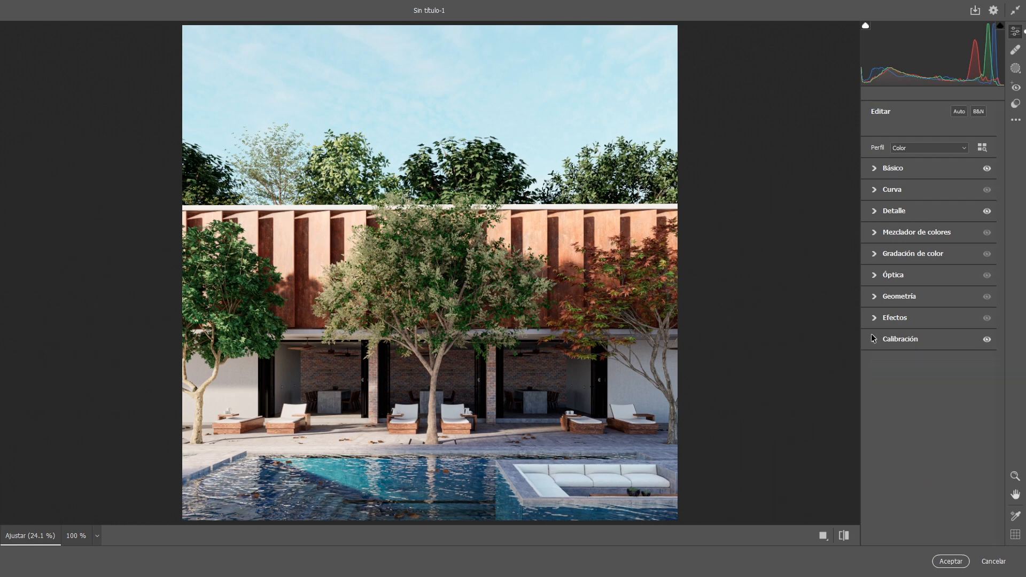
# - Set the colour mixer saturation to -20 for greens, +7 for aquas and +8 for blues, and accept the Camera Raw adjustments
pyautogui.click(874, 233)
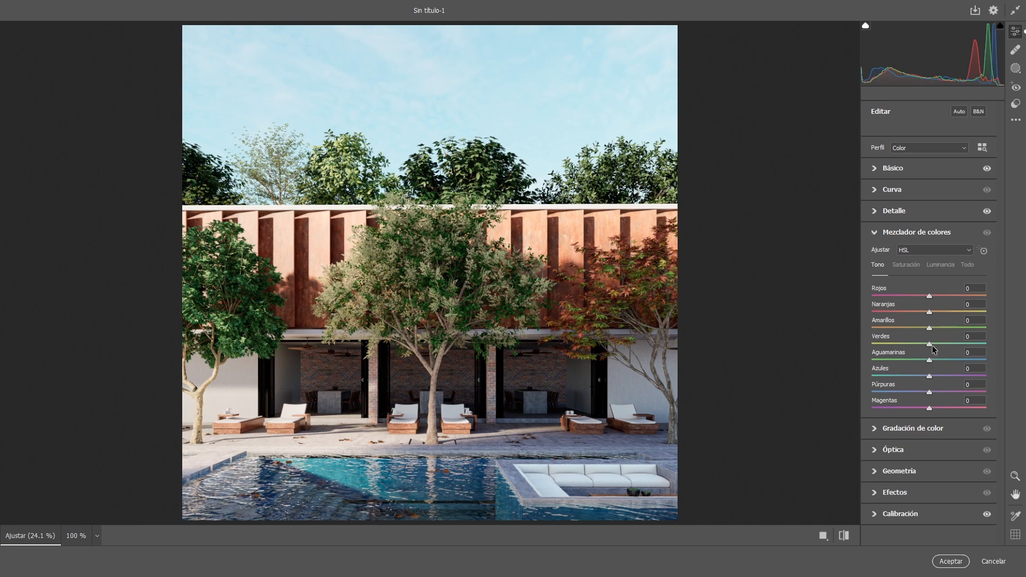
pyautogui.click(904, 265)
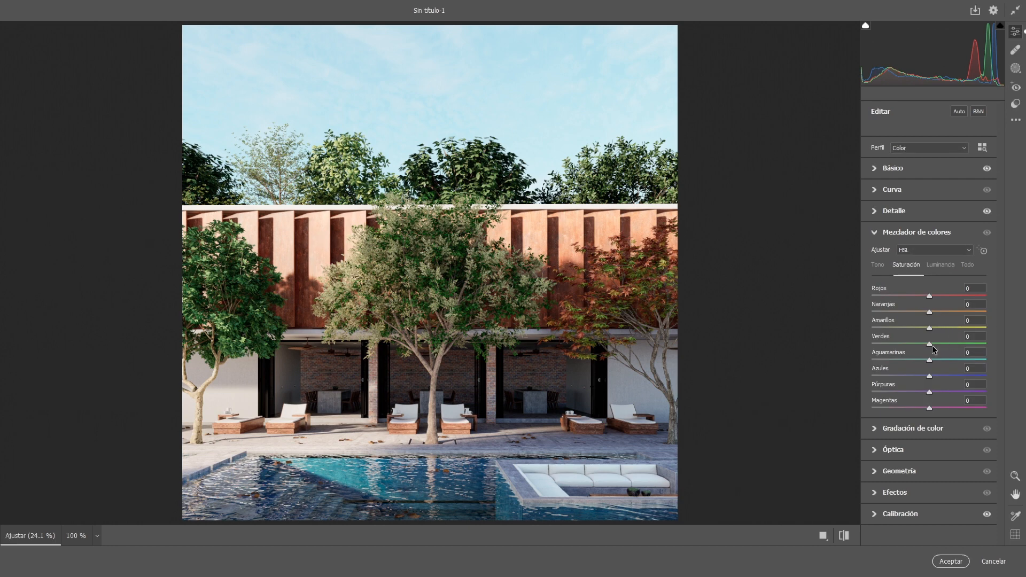
pyautogui.moveTo(930, 347); pyautogui.dragTo(901, 349)
pyautogui.moveTo(930, 361)
pyautogui.mouseDown()
pyautogui.moveTo(983, 360)
pyautogui.moveTo(936, 360)
pyautogui.moveTo(960, 375)
pyautogui.moveTo(934, 377)
pyautogui.mouseUp()
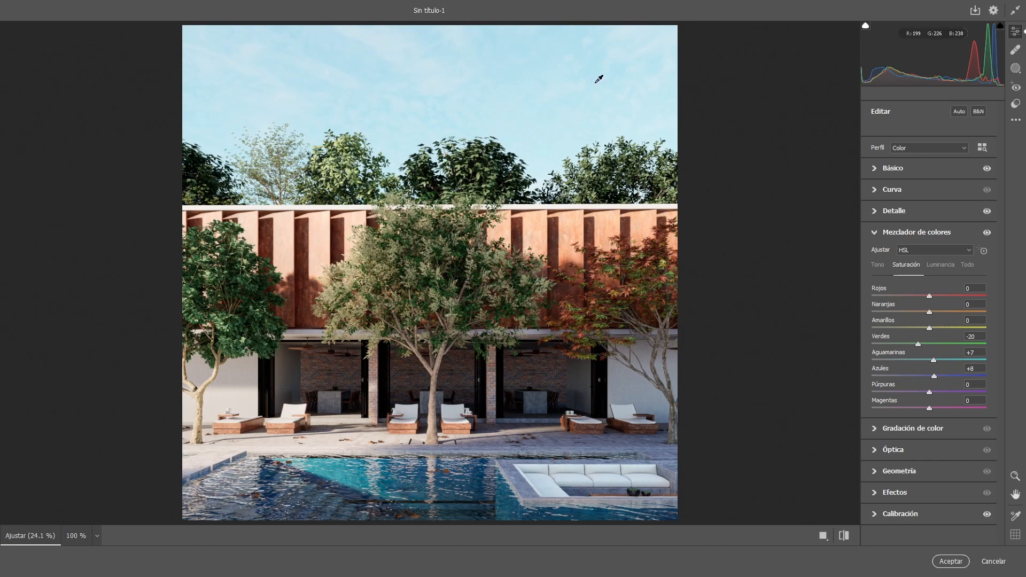
pyautogui.click(951, 561)
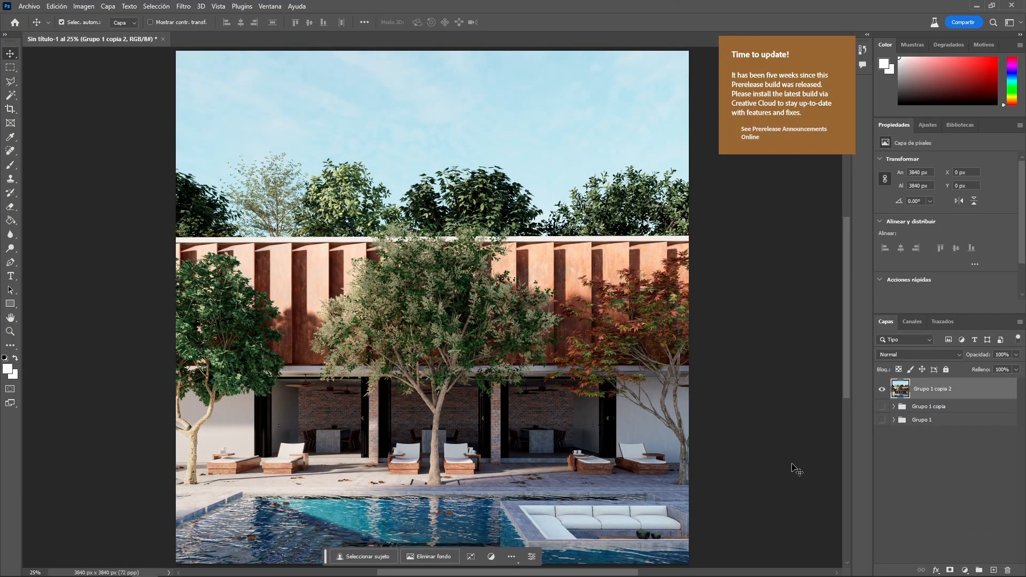
# - Expand the Grupo 1 copia group and move its SkyMask layer above Grupo 1 copia 2, to the top of the layer stack
pyautogui.click(893, 407)
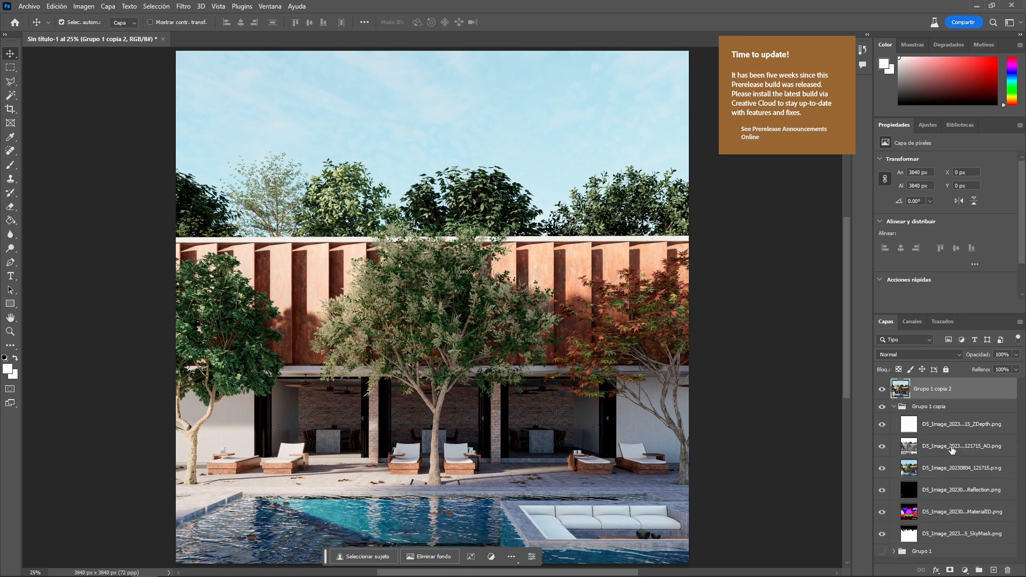
pyautogui.scroll(-1, 952, 466)
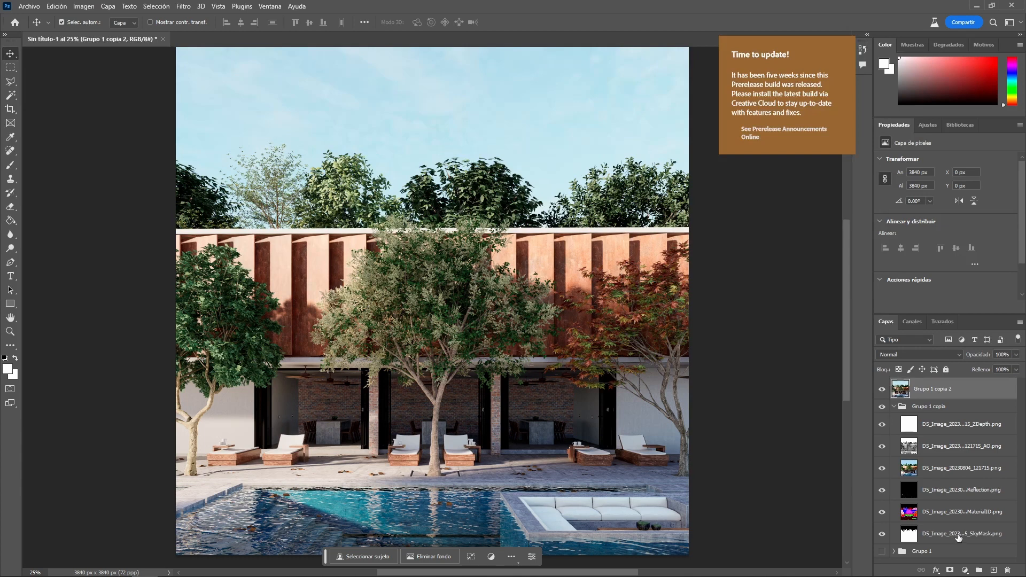
pyautogui.moveTo(958, 537); pyautogui.dragTo(924, 379)
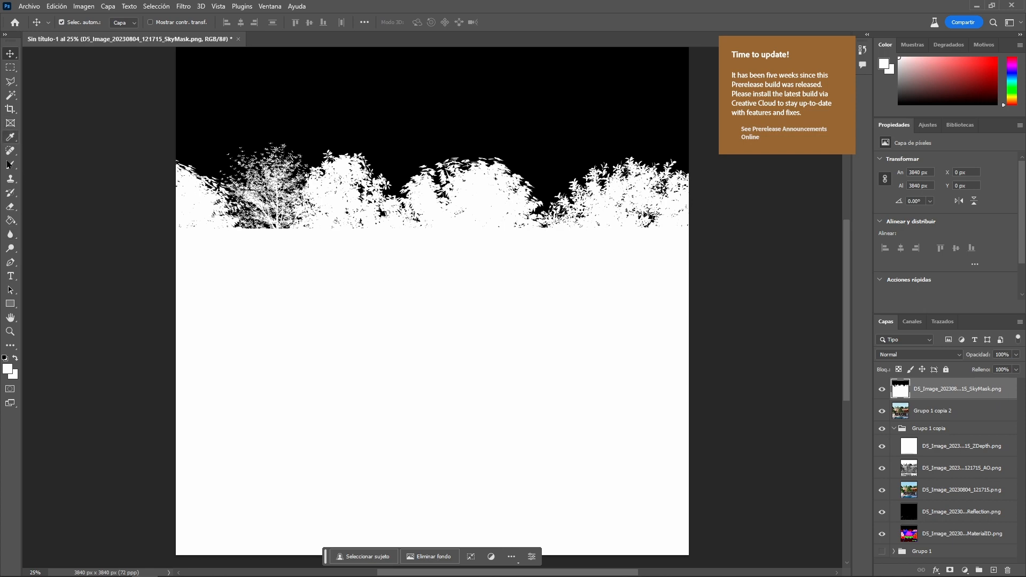
# - Select the white area of the sky mask using the Magic Wand with a tolerance of 25
pyautogui.click(11, 95)
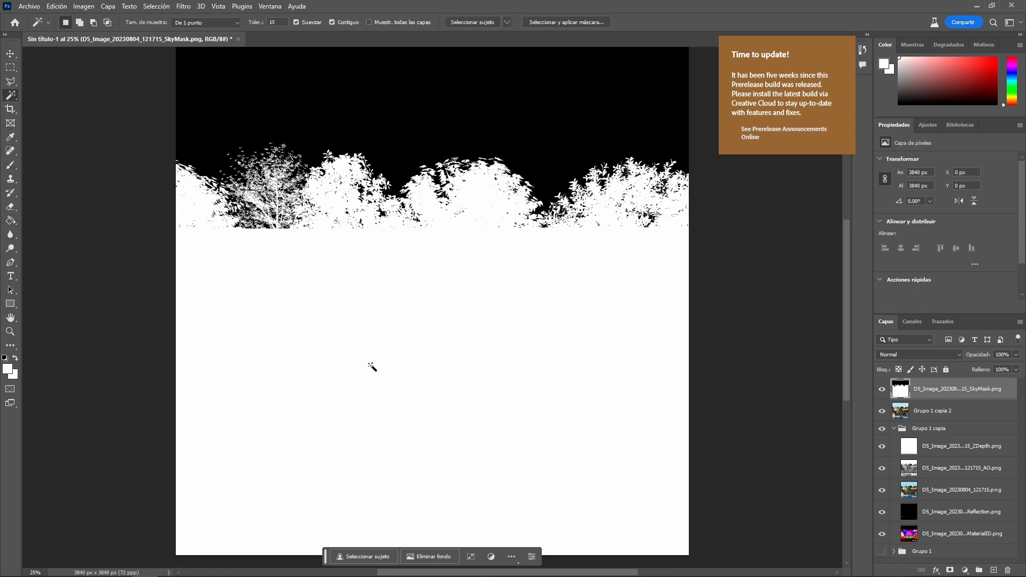
pyautogui.click(372, 368)
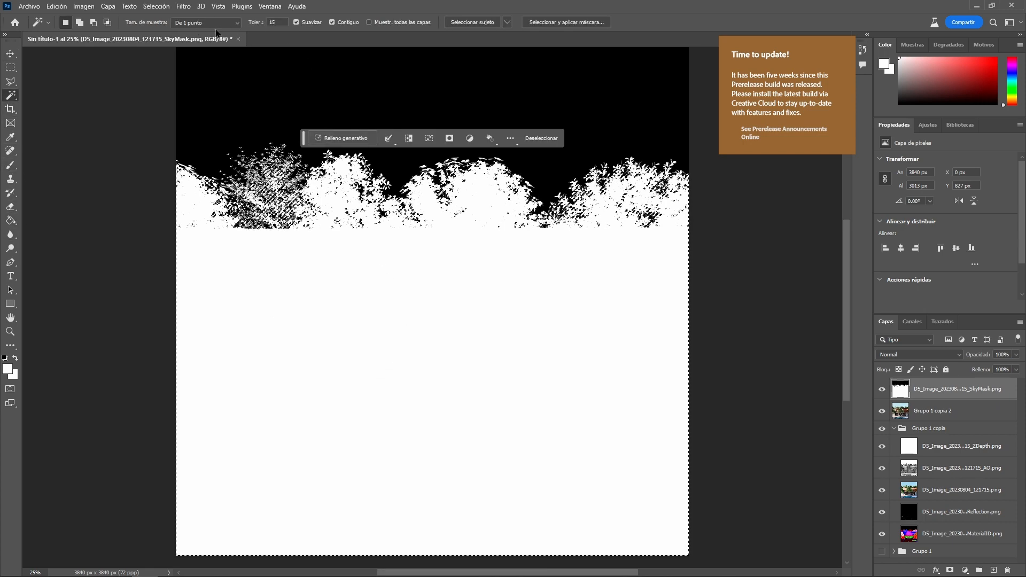
pyautogui.scroll(1, 304, 57)
pyautogui.scroll(1, 299, 62)
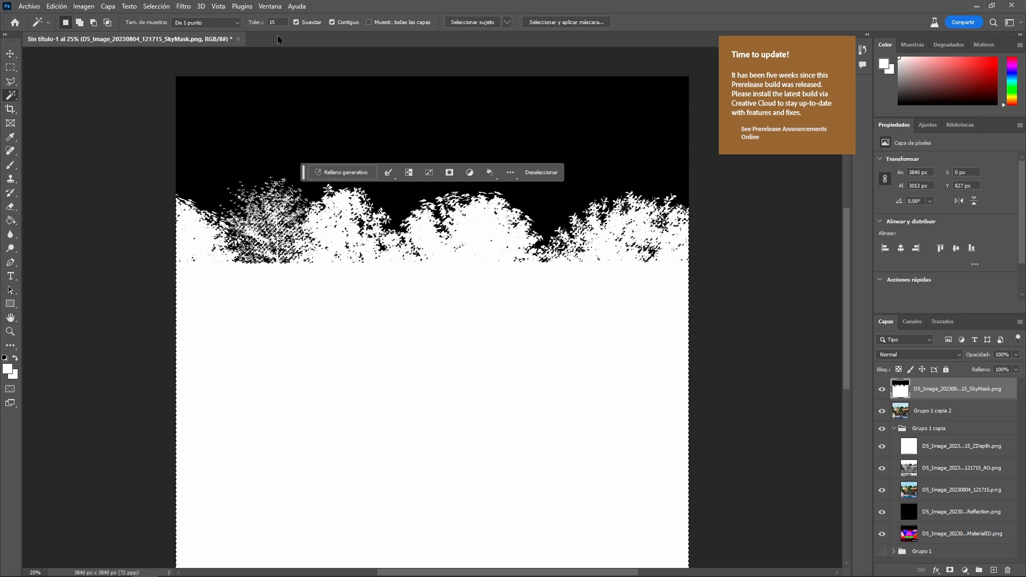
pyautogui.moveTo(279, 23); pyautogui.dragTo(180, 22)
pyautogui.write('25')
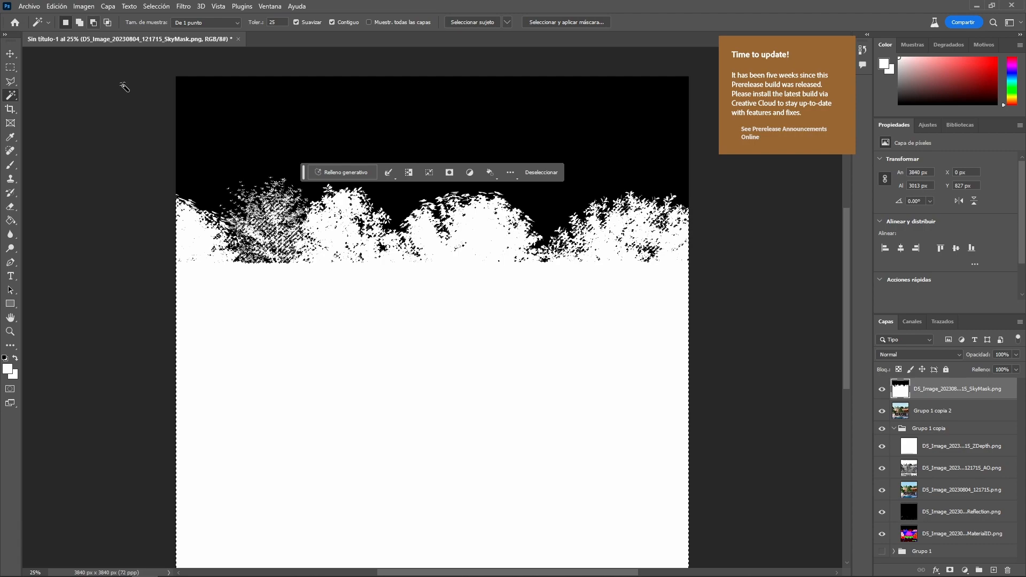
pyautogui.click(217, 123)
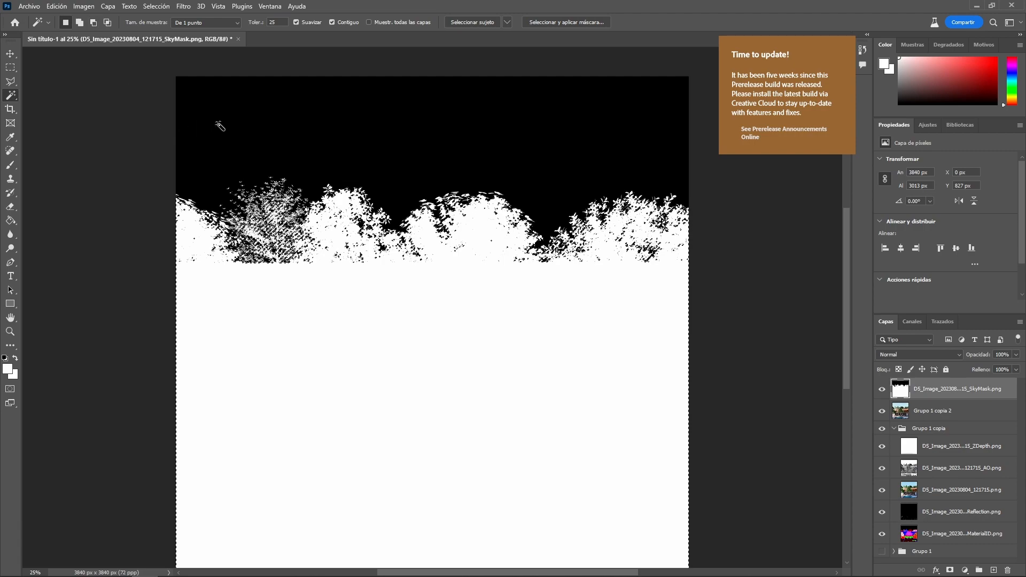
pyautogui.click(379, 376)
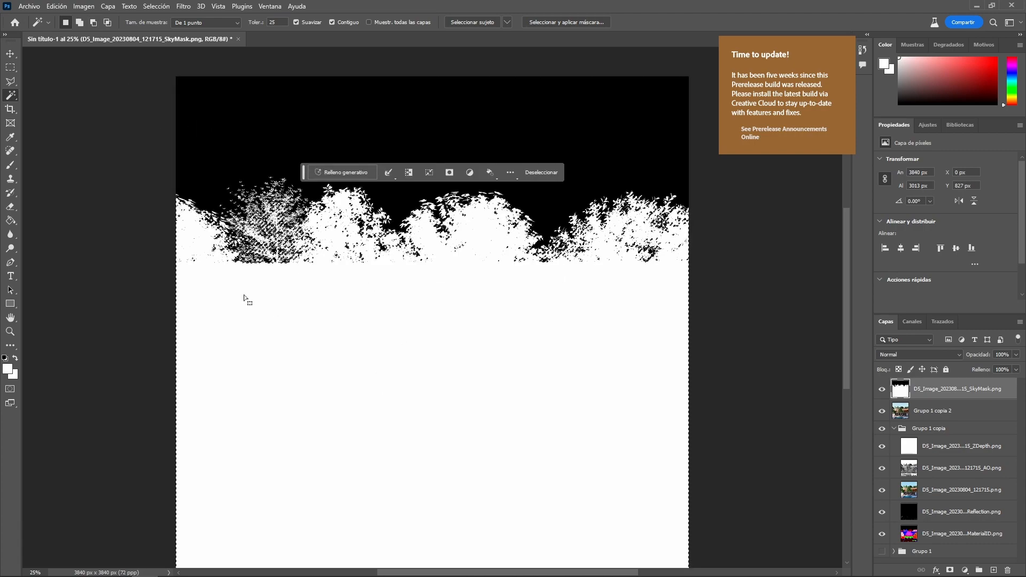
pyautogui.keyDown('alt'); pyautogui.scroll(14, 569, 247); pyautogui.keyUp('alt')
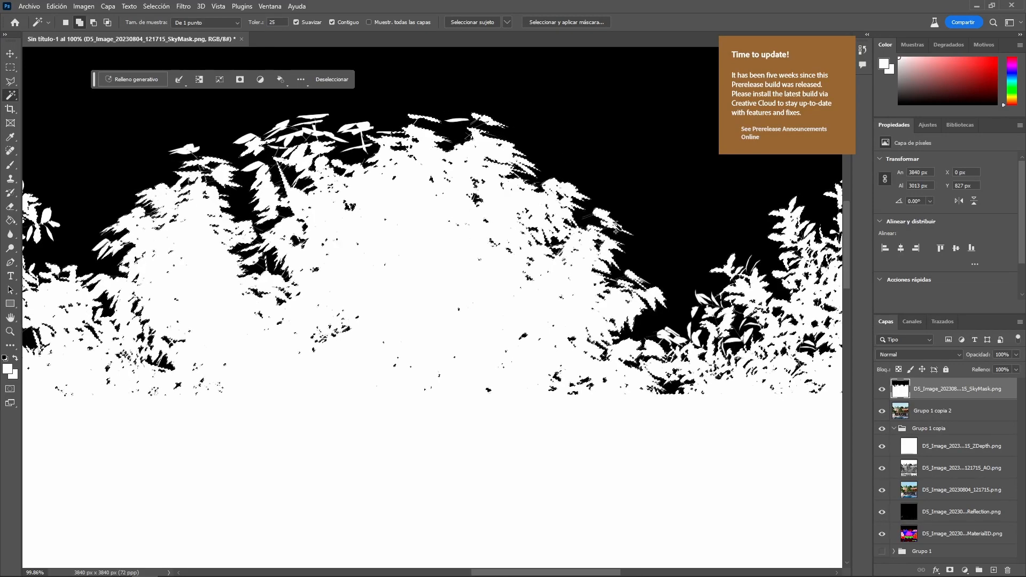
pyautogui.scroll(-5, 668, 315)
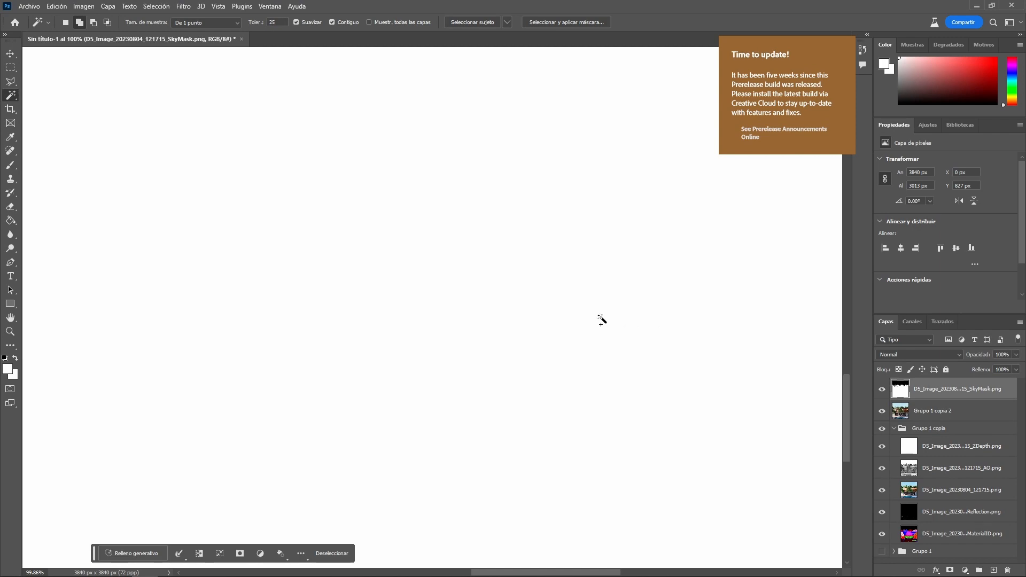
pyautogui.hotkey('ctrl', '0')
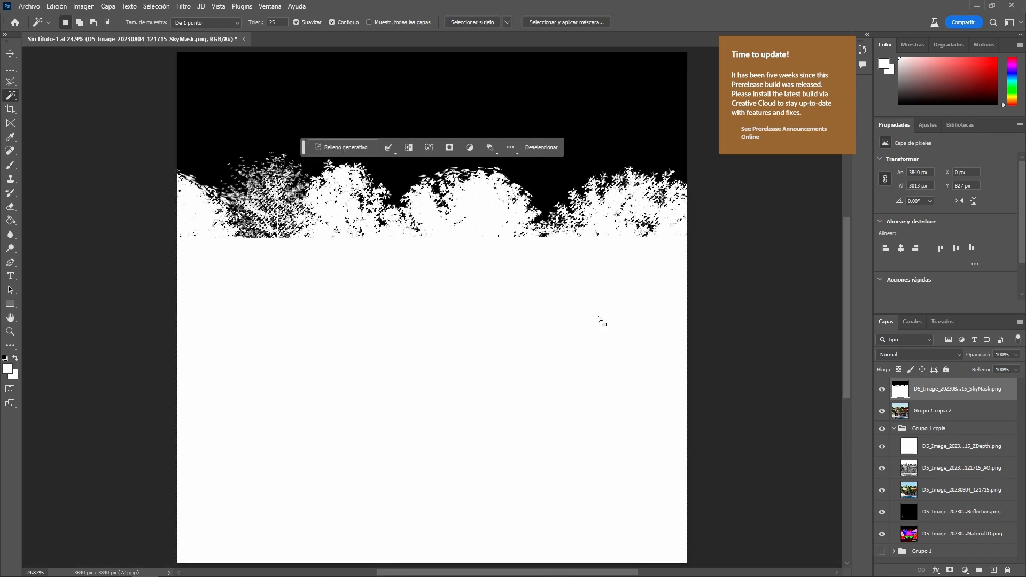
# - Invert the selection, copy the sky of Grupo 1 copia 2 onto its own layer, and hide the SkyMask layer
pyautogui.click(953, 412)
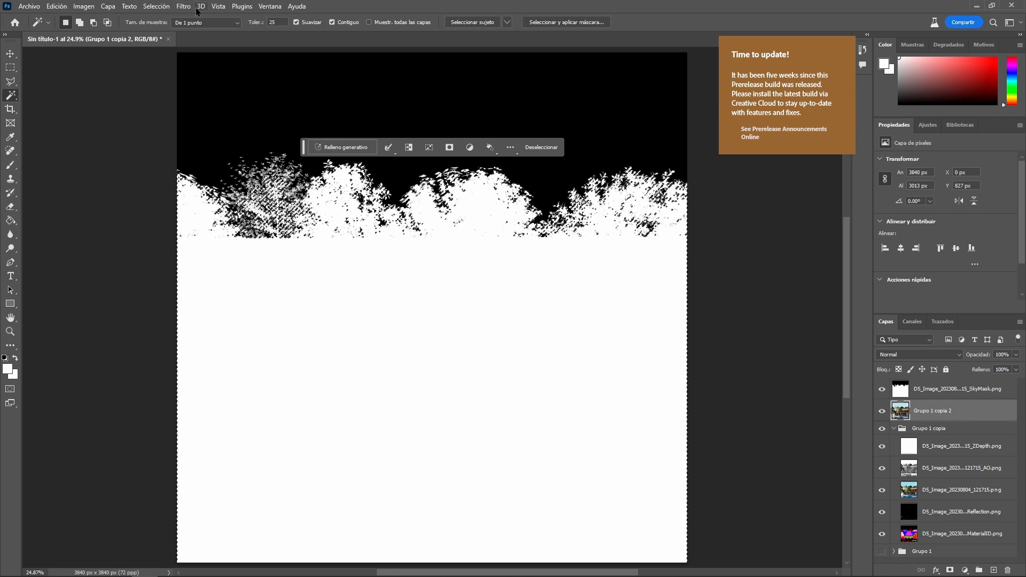
pyautogui.click(156, 7)
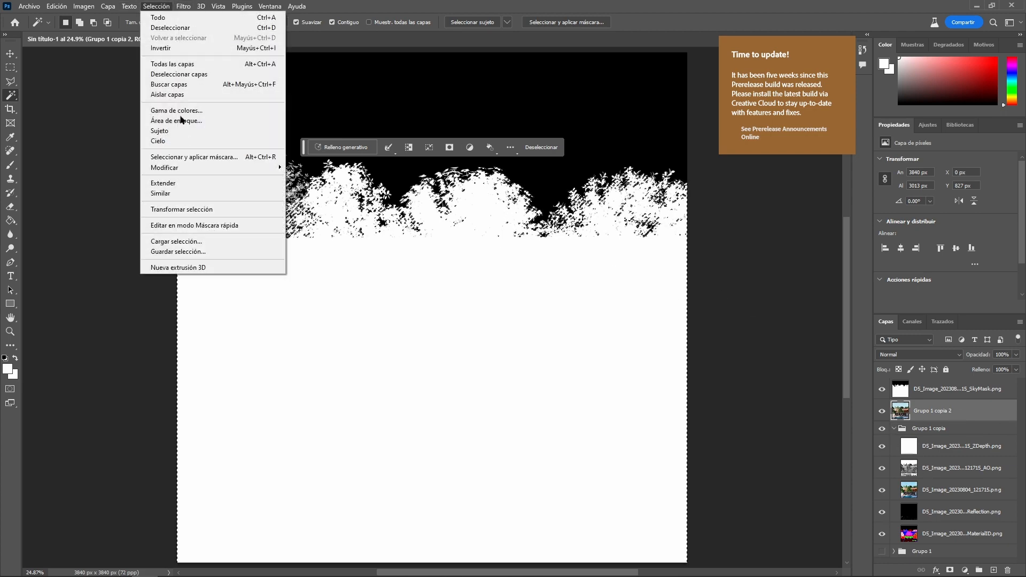
pyautogui.click(160, 47)
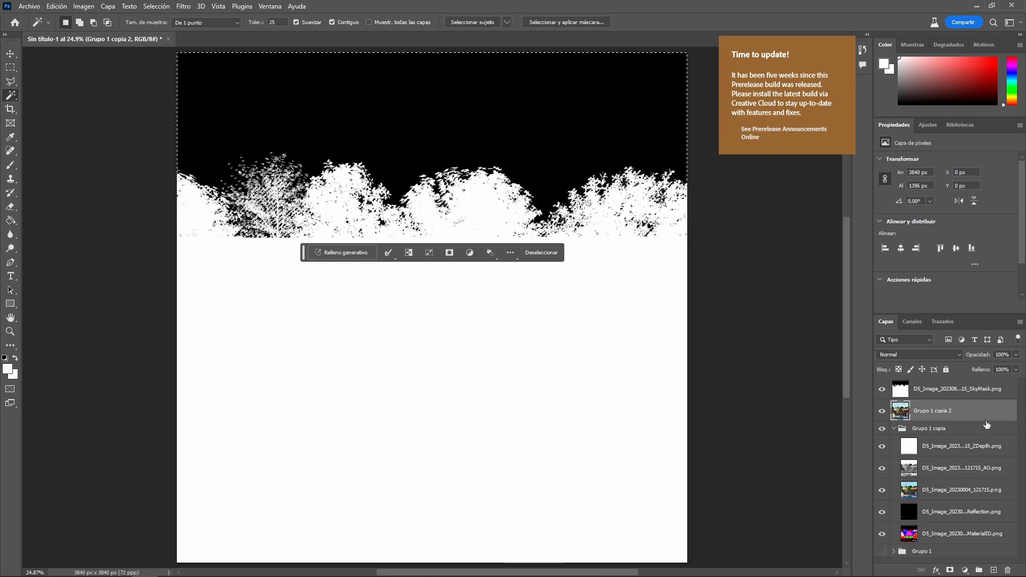
pyautogui.hotkey('ctrl', 'j')
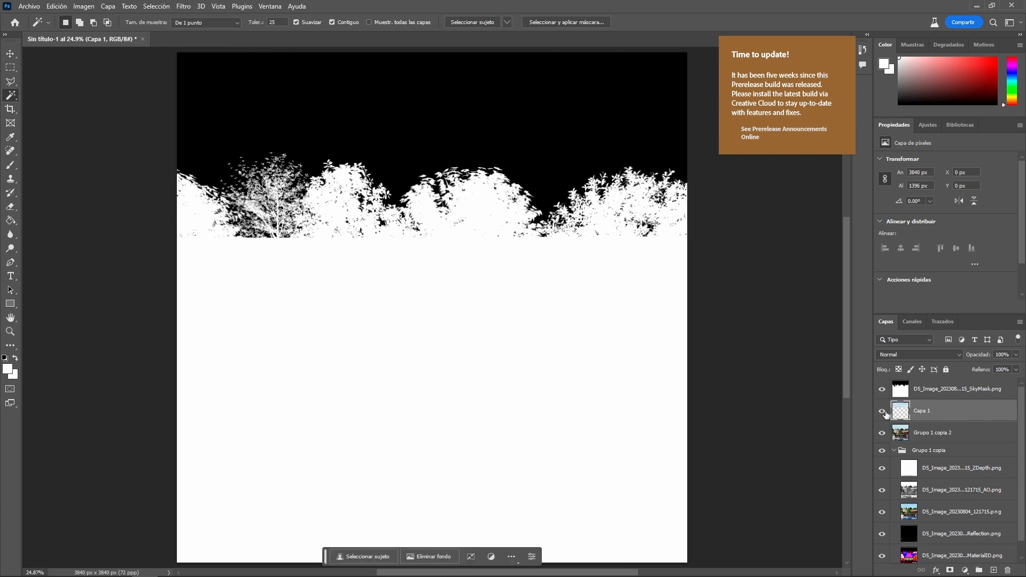
pyautogui.click(881, 389)
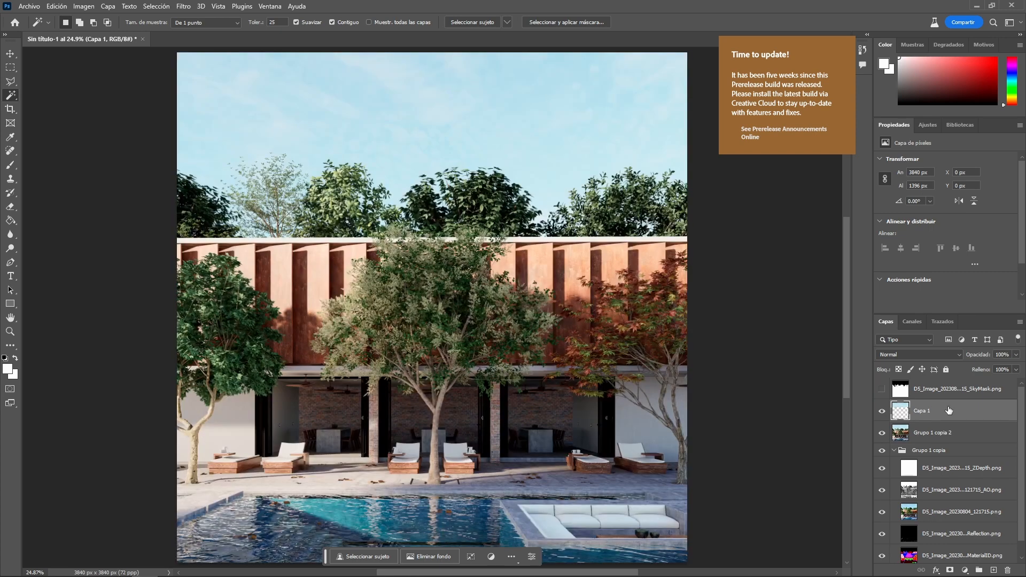
# - Add a Hue/Saturation (Tono/saturación) adjustment layer clipped to the extracted sky layer
pyautogui.moveTo(978, 568)
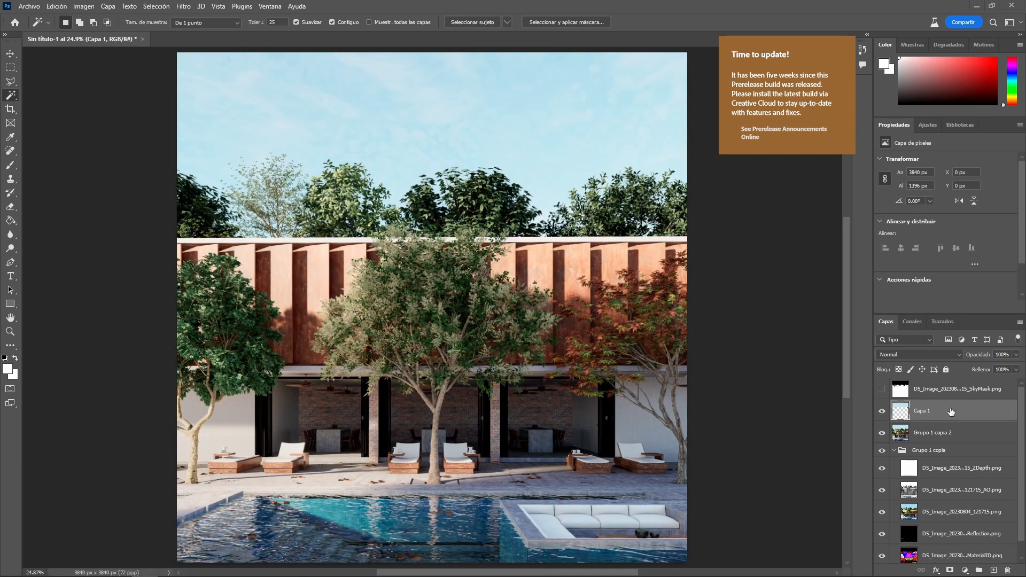
pyautogui.click(951, 412)
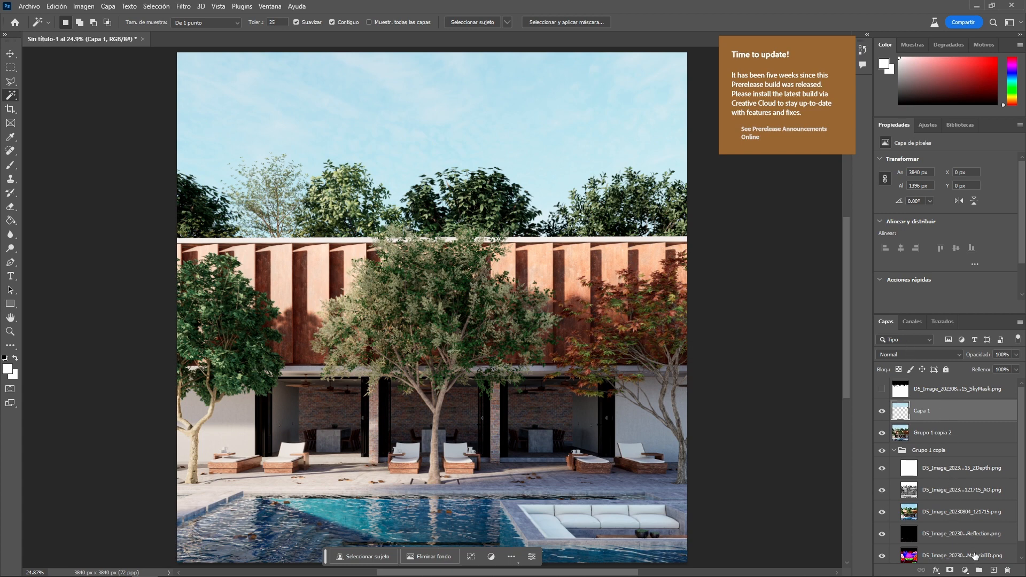
pyautogui.click(965, 570)
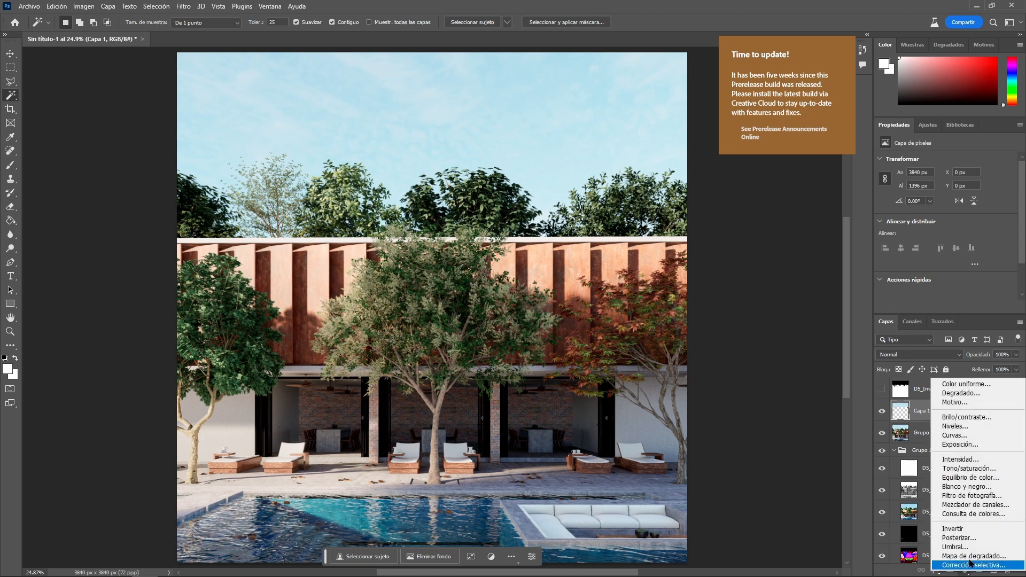
pyautogui.click(969, 469)
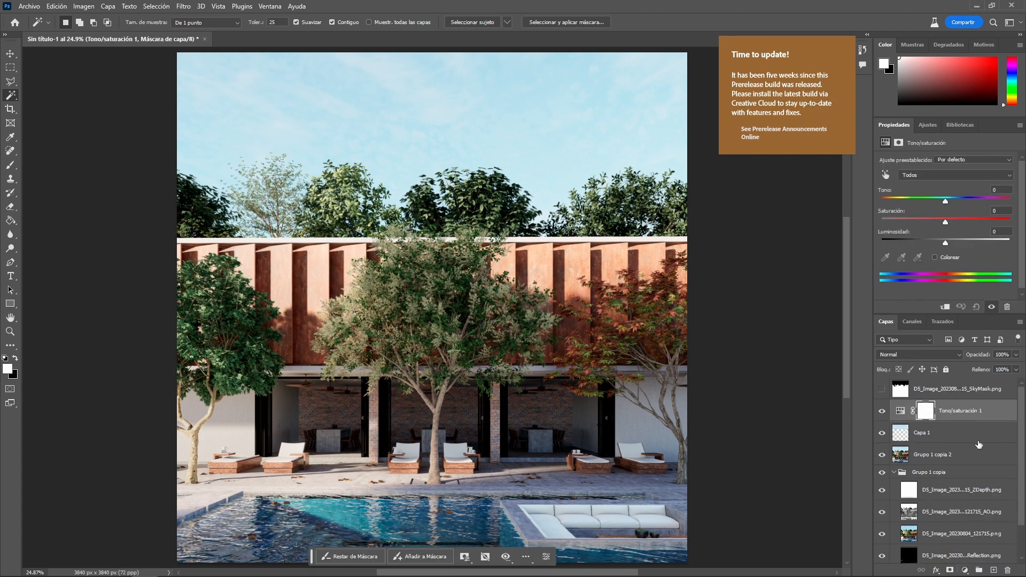
pyautogui.keyDown('alt'); pyautogui.click(977, 422); pyautogui.keyUp('alt')
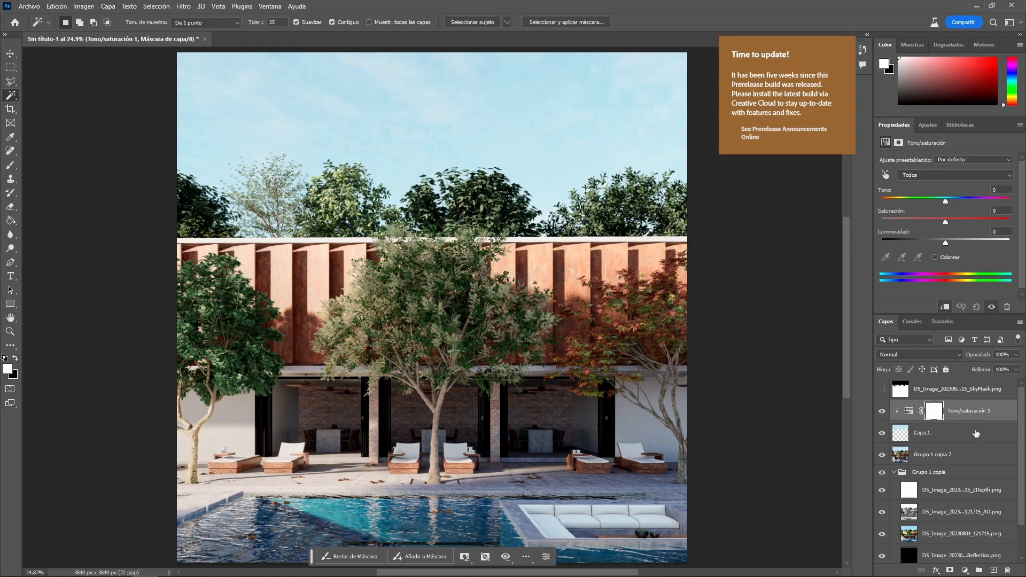
# - Set the sky adjustment's hue to +13, saturation to +29 and lightness (Luminosidad) to -13
pyautogui.moveTo(945, 223); pyautogui.dragTo(966, 227)
pyautogui.moveTo(969, 227); pyautogui.dragTo(955, 205)
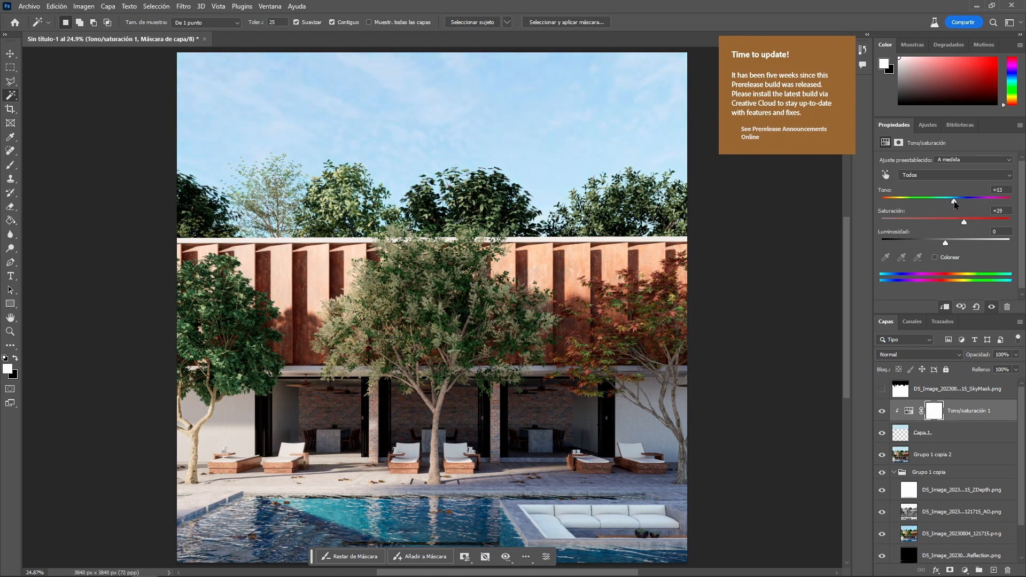
pyautogui.moveTo(946, 243)
pyautogui.mouseDown()
pyautogui.moveTo(959, 243)
pyautogui.moveTo(937, 244)
pyautogui.mouseUp()
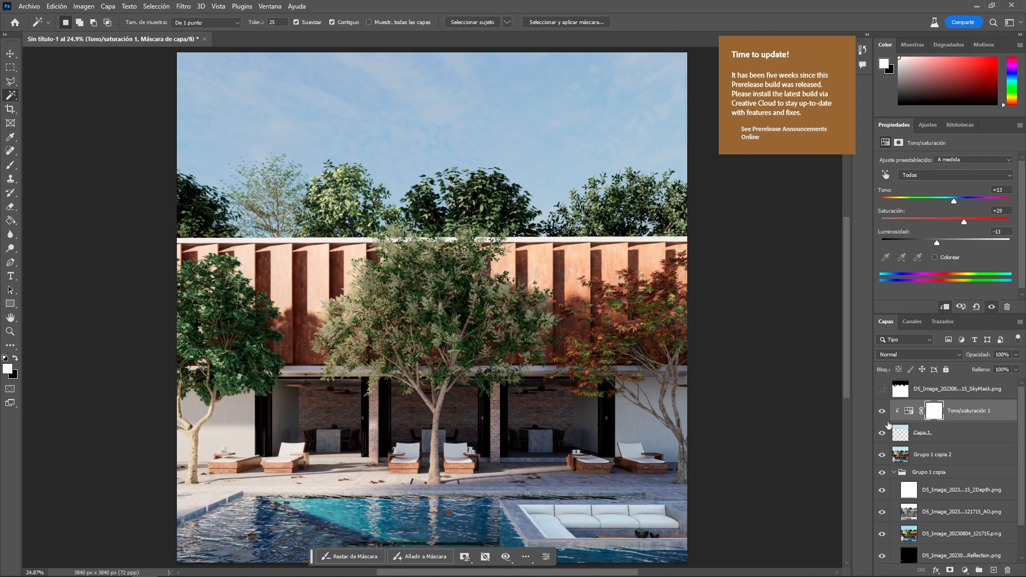
pyautogui.click(964, 427)
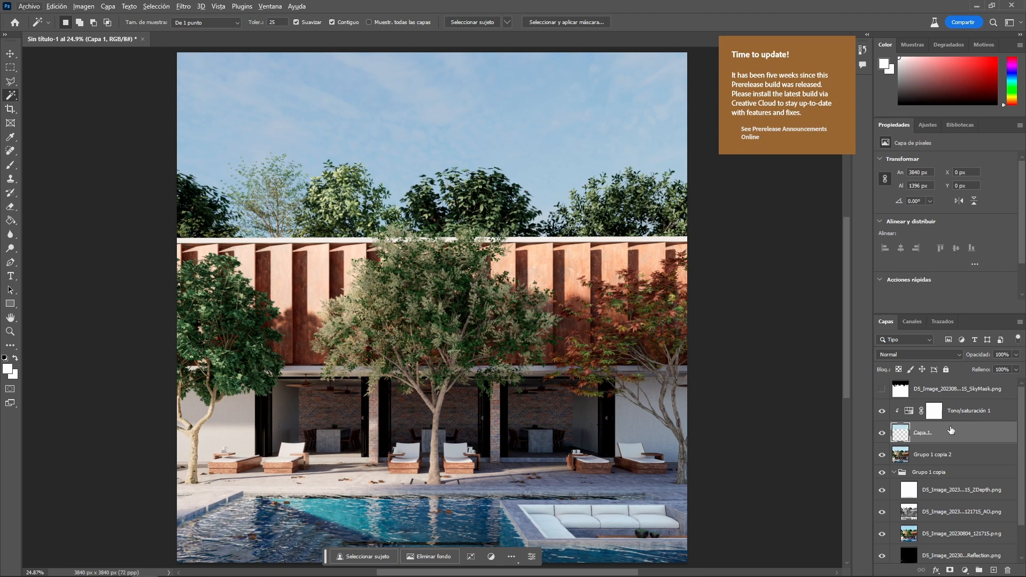
pyautogui.moveTo(966, 421)
pyautogui.mouseDown()
pyautogui.moveTo(974, 436)
pyautogui.moveTo(979, 416)
pyautogui.moveTo(974, 431)
pyautogui.mouseUp()
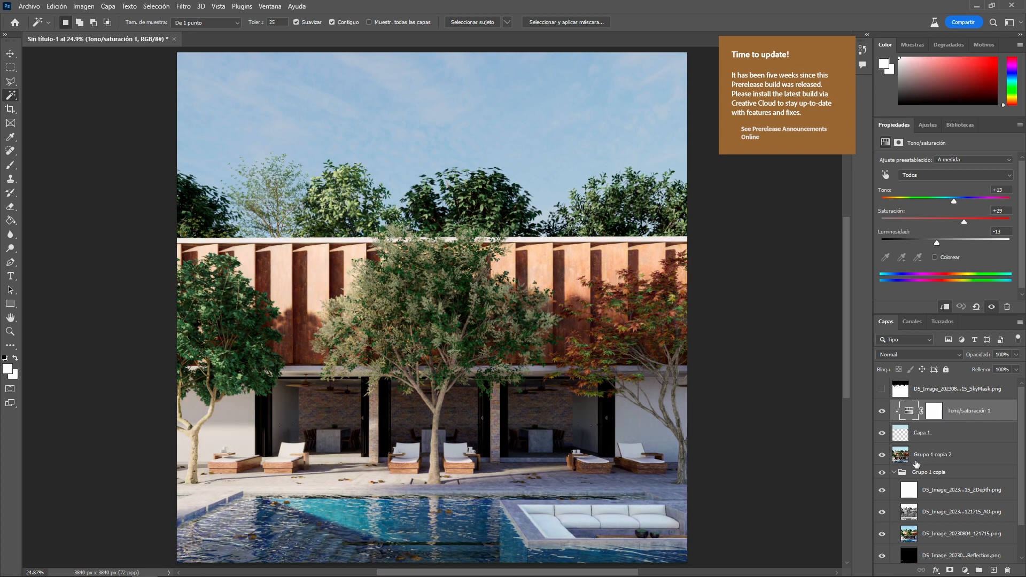
# - Toggle the extracted sky layer's visibility to compare the sky with and without the correction
pyautogui.click(882, 434)
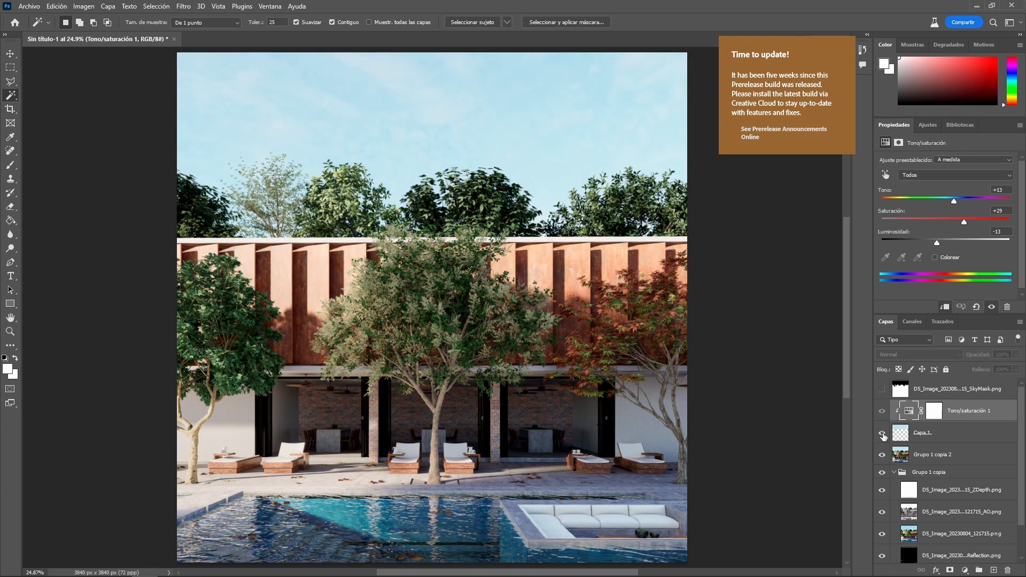
pyautogui.click(882, 434)
pyautogui.click(882, 433)
pyautogui.click(881, 434)
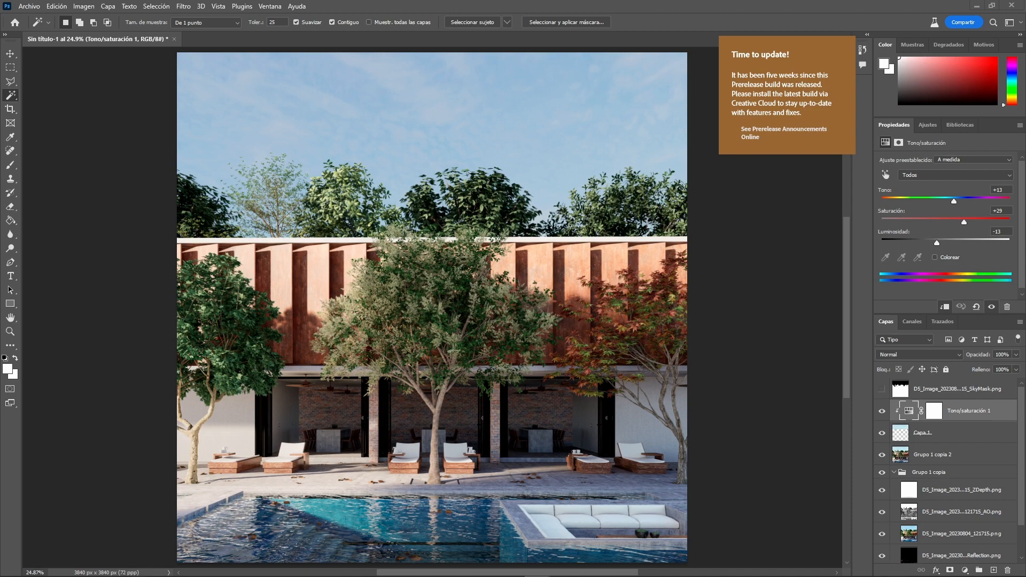
# - Bring up the reference image C+M Design Pool.jpg enlarged, compare its sky and colours, and return to the Photoshop document
pyautogui.moveTo(1025, 232); pyautogui.dragTo(459, 54)
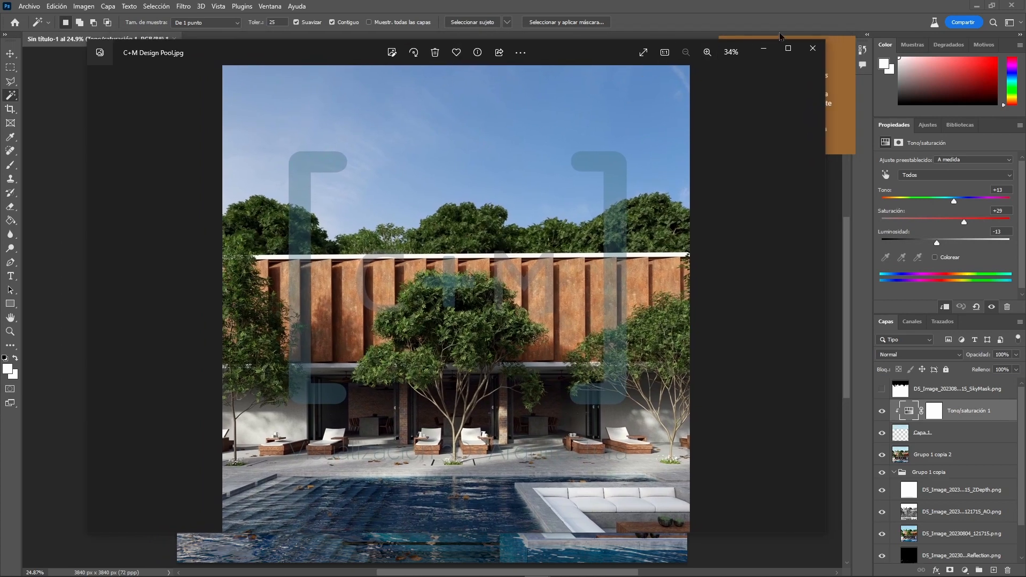
pyautogui.click(788, 48)
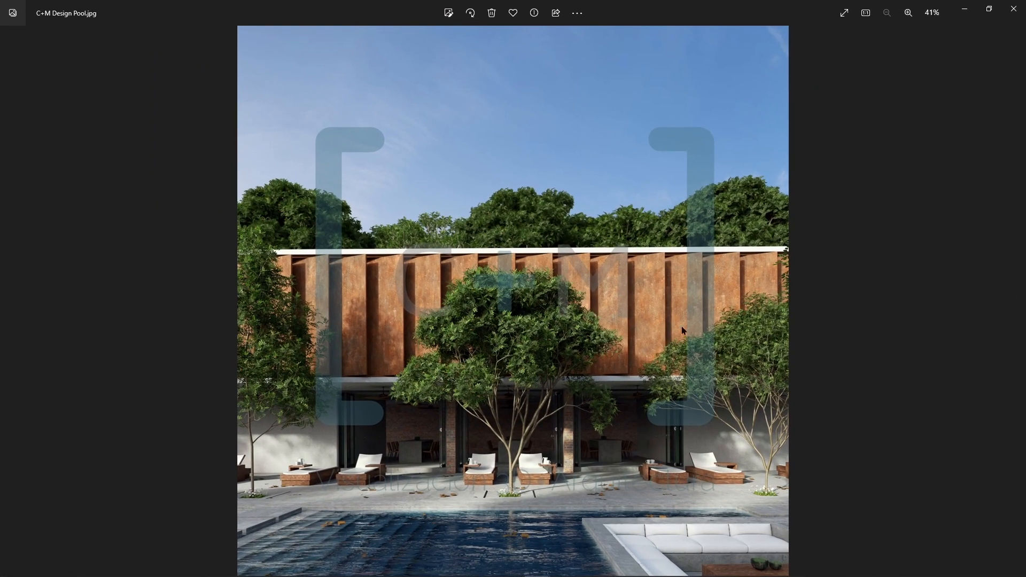
pyautogui.moveTo(755, 8); pyautogui.dragTo(668, 67)
pyautogui.click(843, 69)
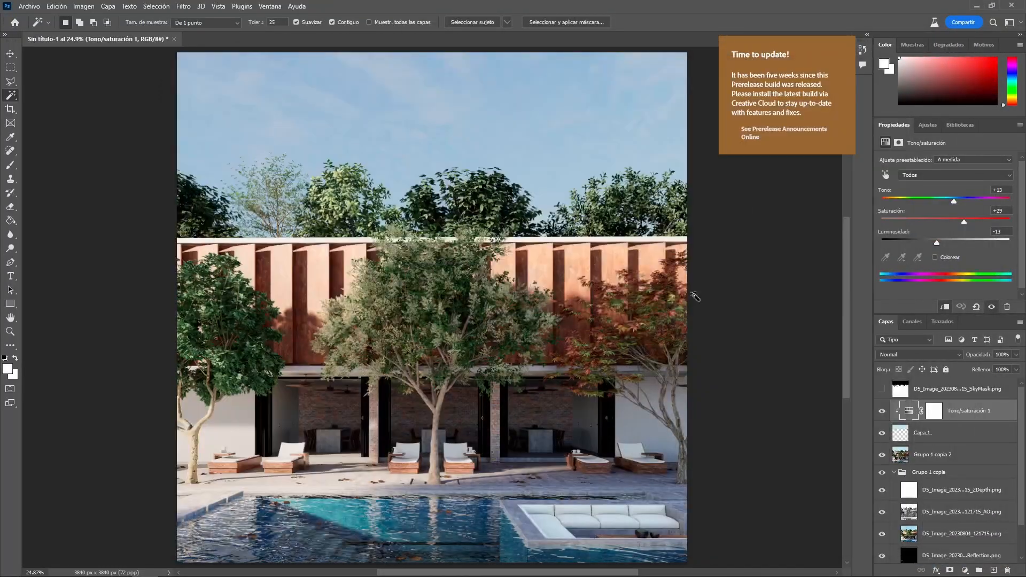